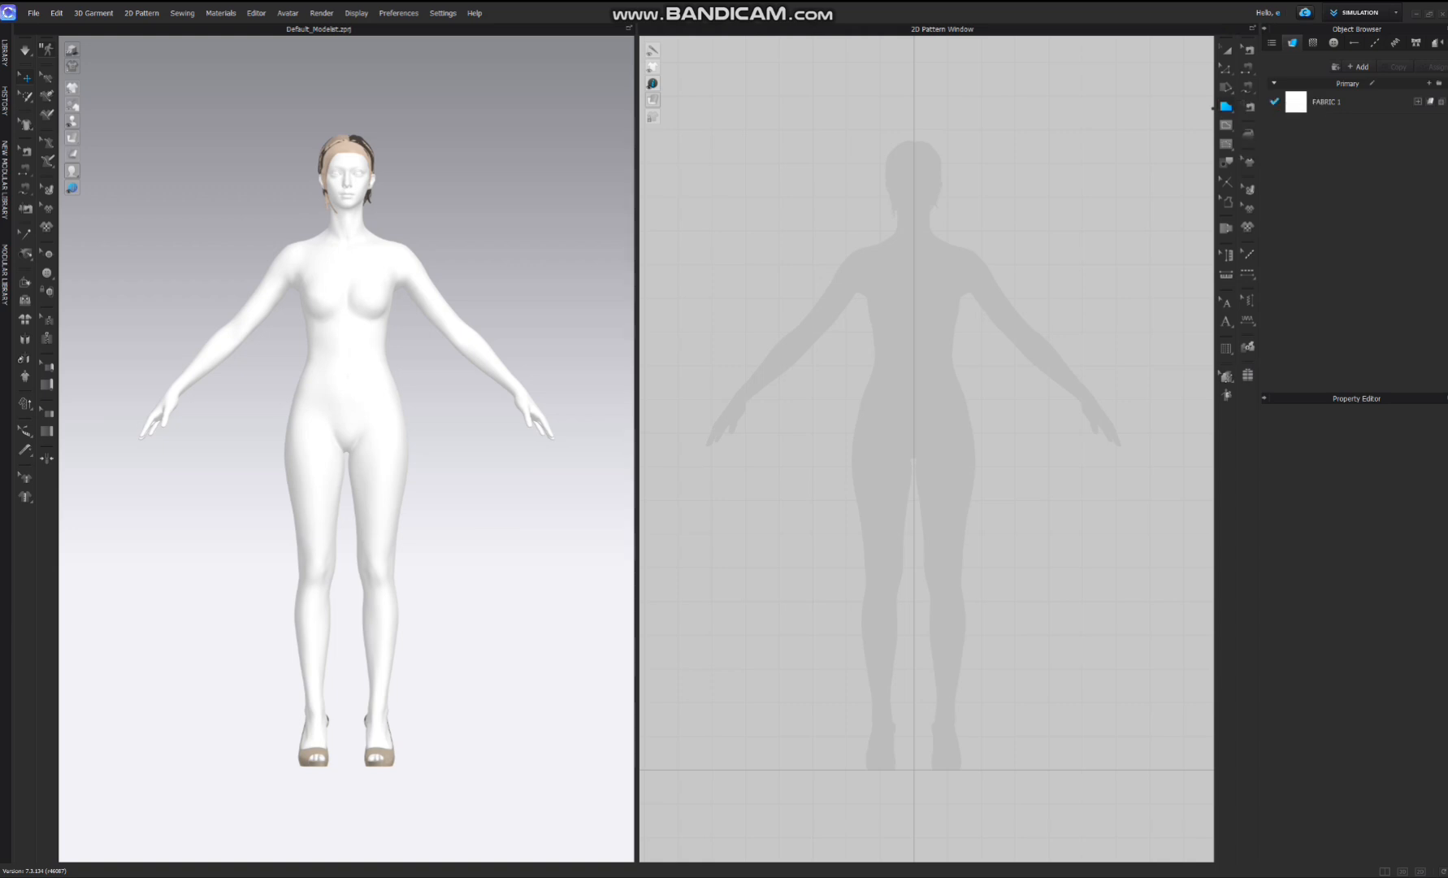
# - Draw a closed half-bodice pattern with curved neckline and angled armhole: centre about 70 cm, hem 23 cm, side 49 cm, shoulder 14.5 cm
pyautogui.scroll(4, 878, 306)
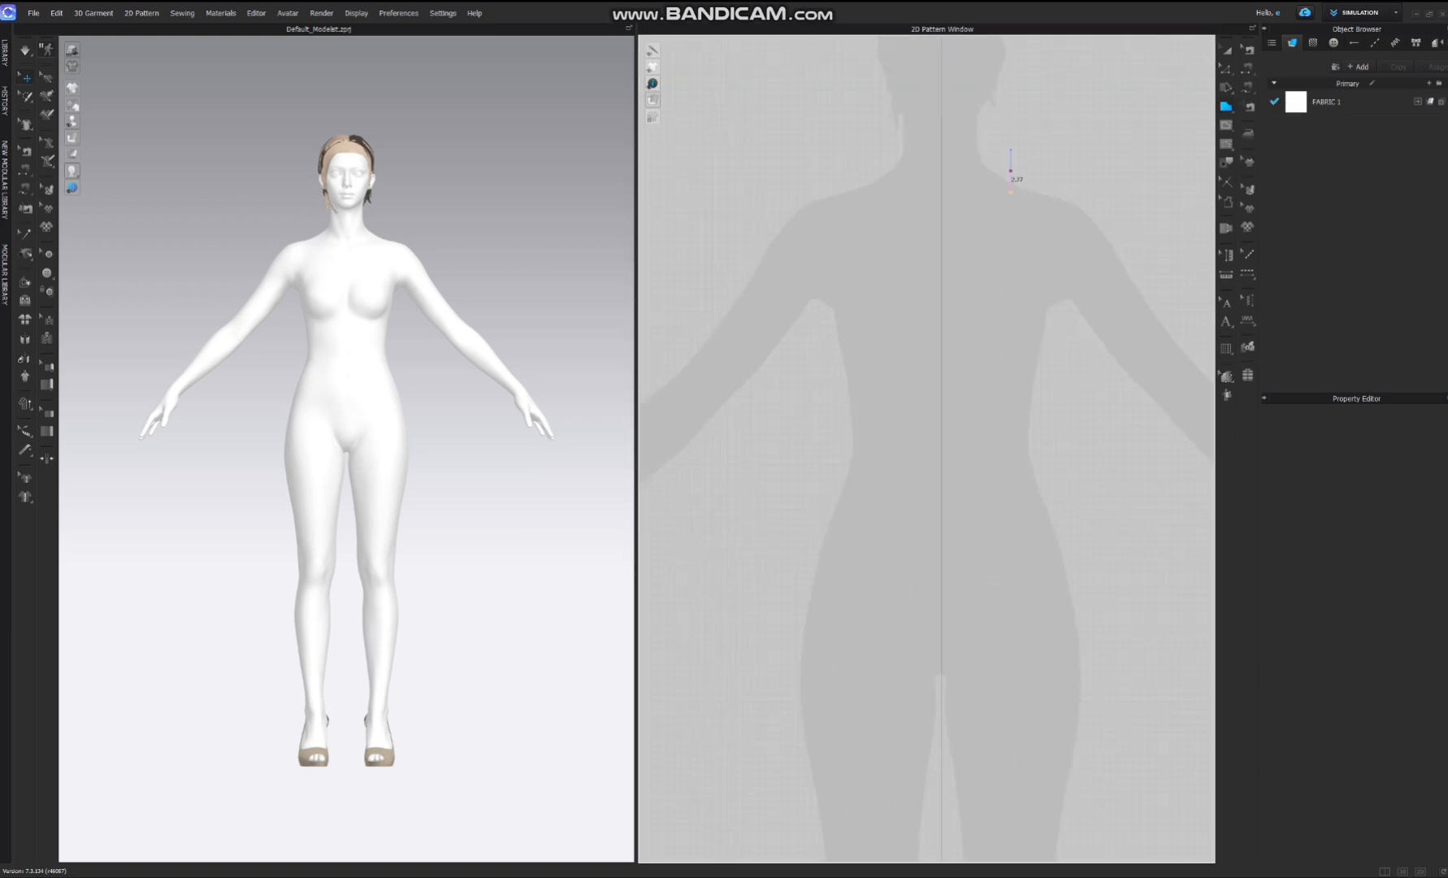
pyautogui.moveTo(1011, 171); pyautogui.dragTo(992, 225)
pyautogui.click(942, 217)
pyautogui.click(942, 751)
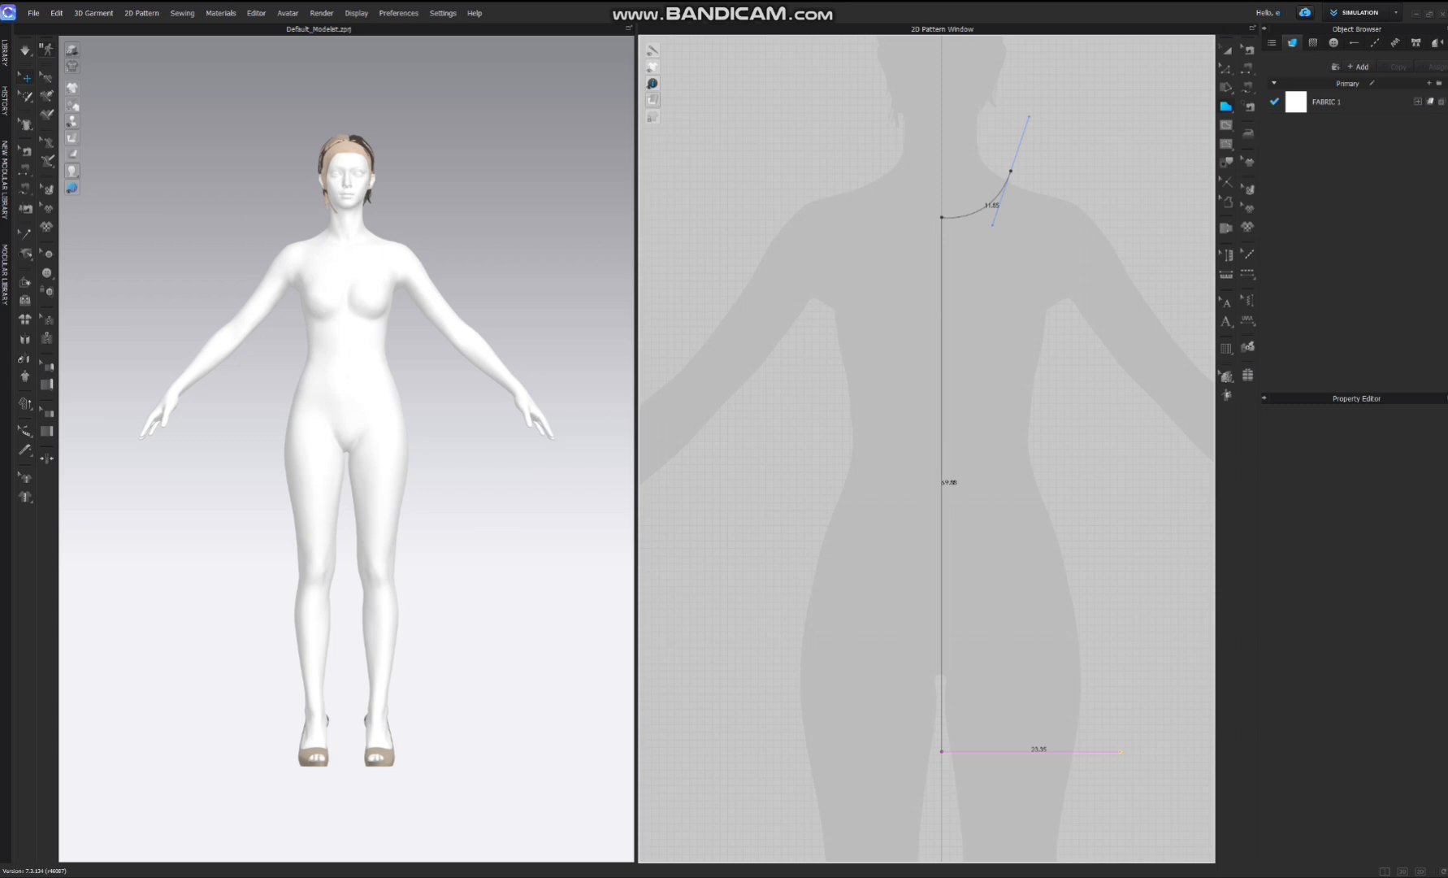
pyautogui.click(1121, 751)
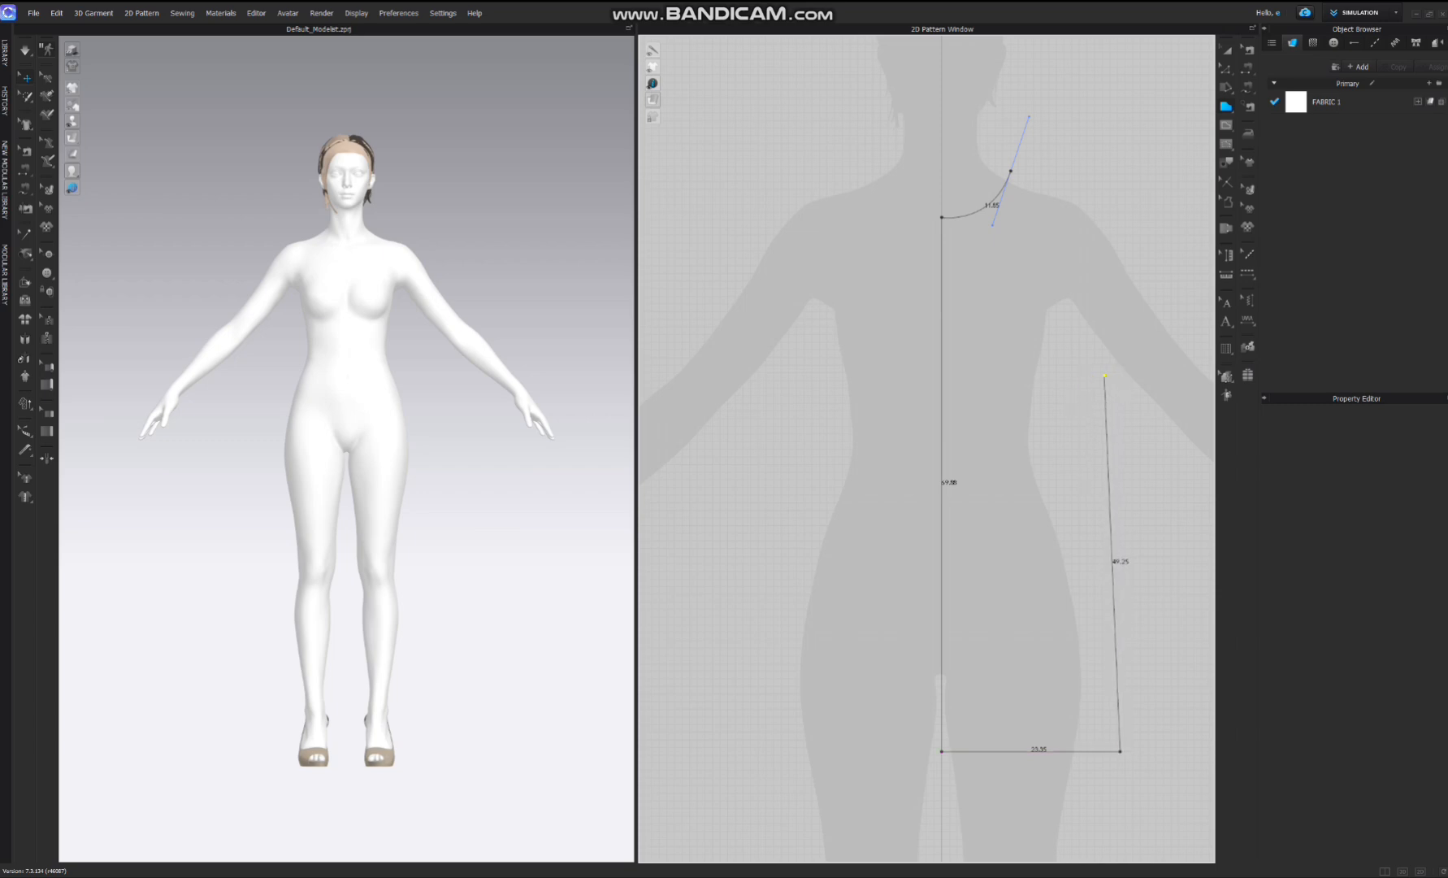
pyautogui.click(1105, 376)
pyautogui.click(1085, 331)
pyautogui.click(1111, 217)
pyautogui.click(1012, 172)
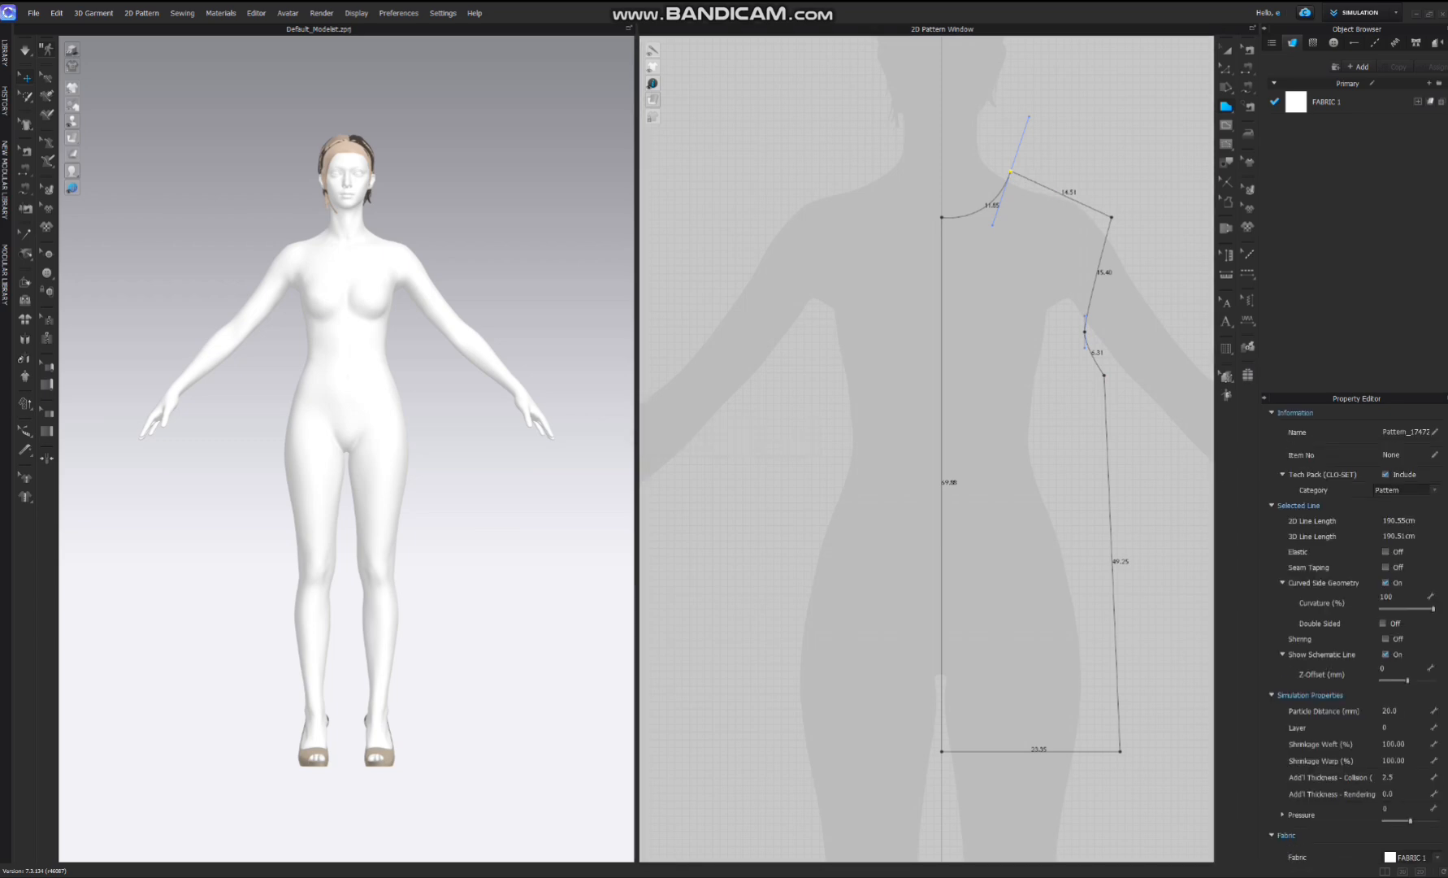
# - Clone the half bodice as a symmetric pattern with sewing and place it beside the original across the body's centre line
pyautogui.press('a')
pyautogui.scroll(-3, 1030, 251)
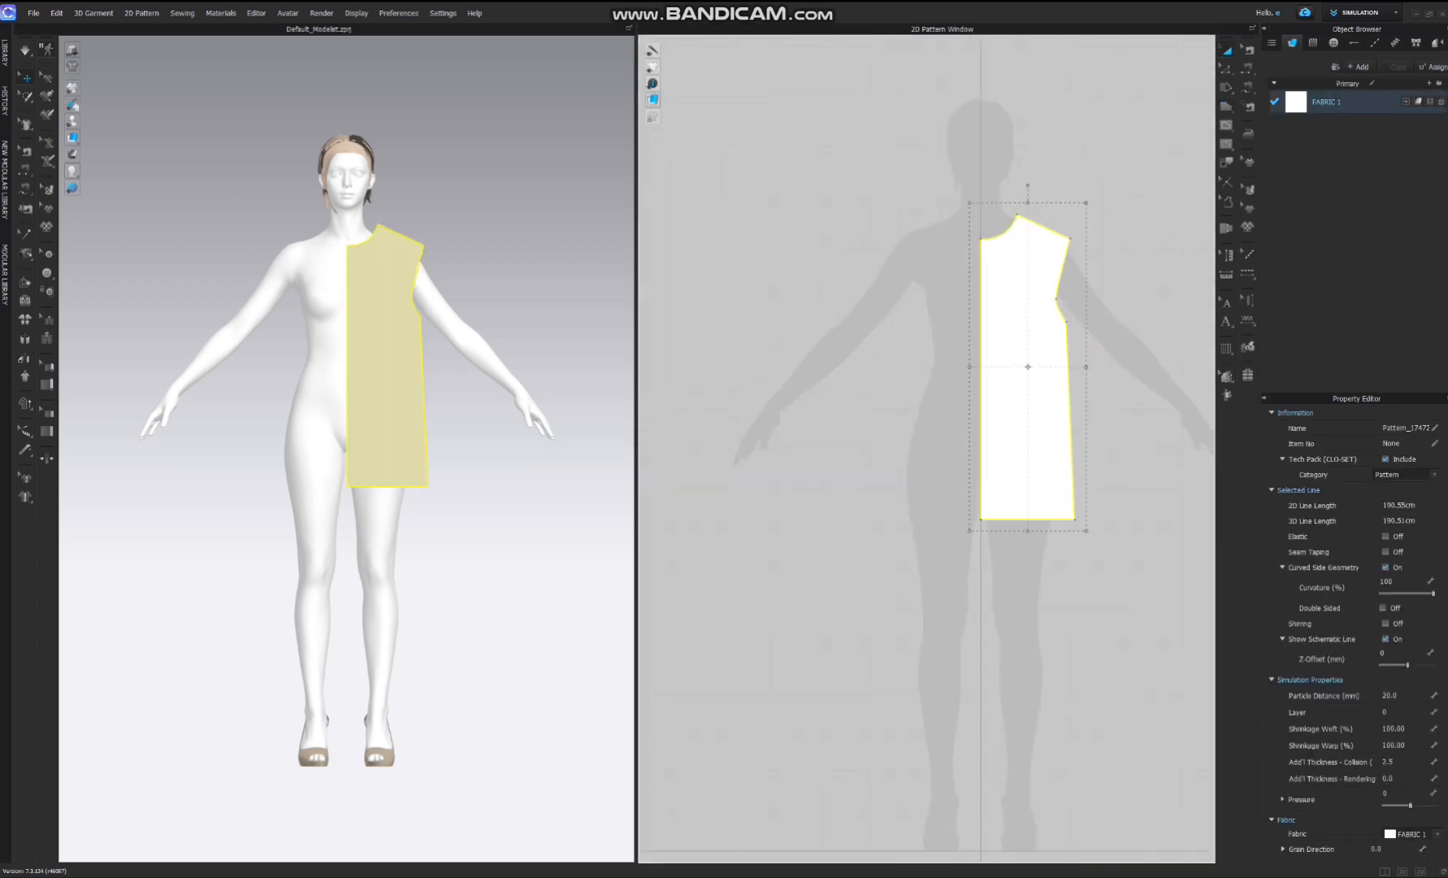
pyautogui.moveTo(1030, 251); pyautogui.dragTo(997, 152, button='middle')
pyautogui.scroll(1, 999, 208)
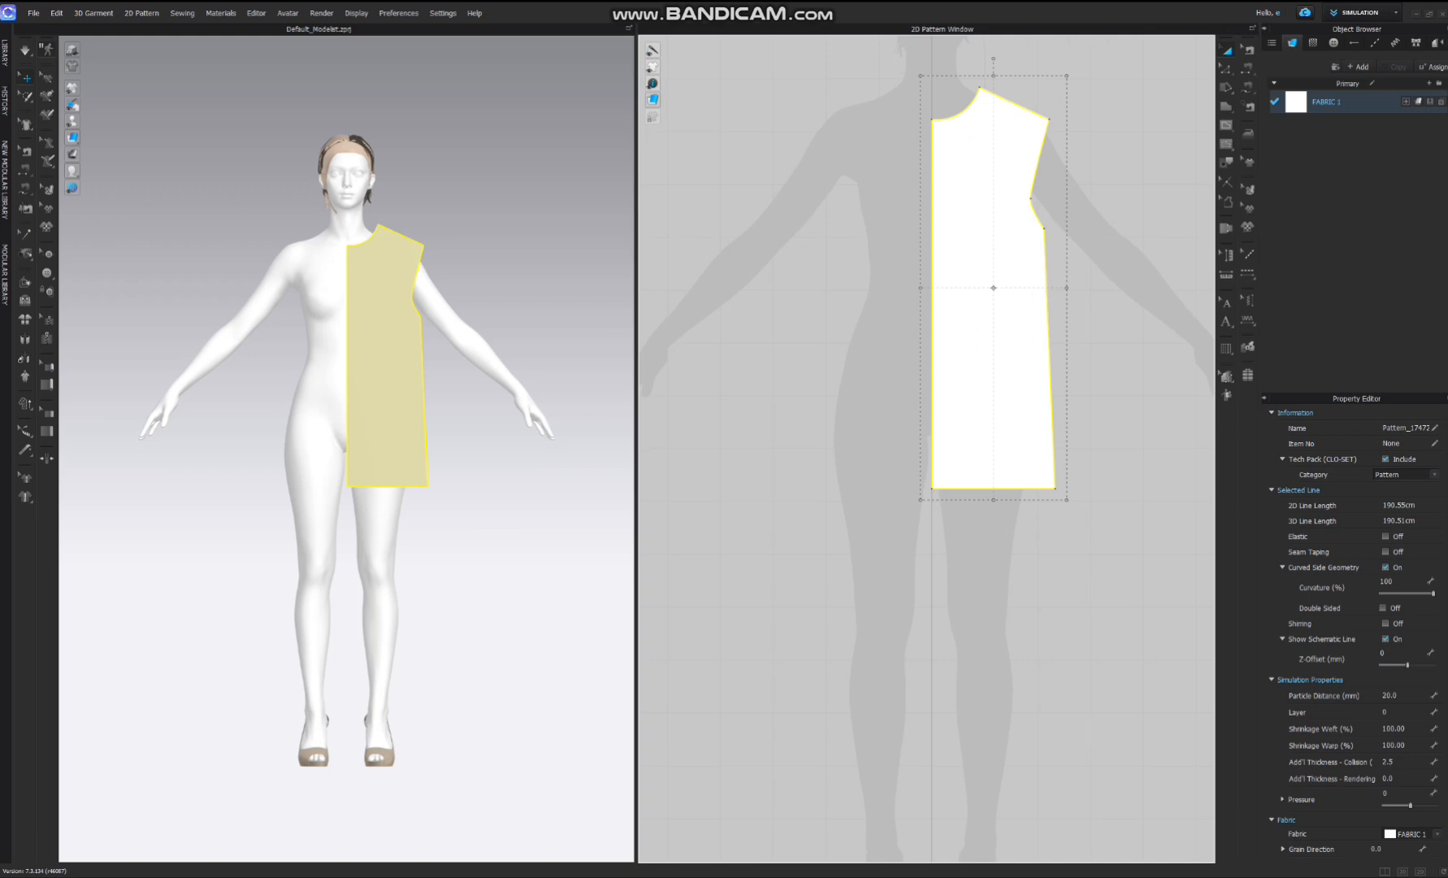
pyautogui.rightClick(974, 173)
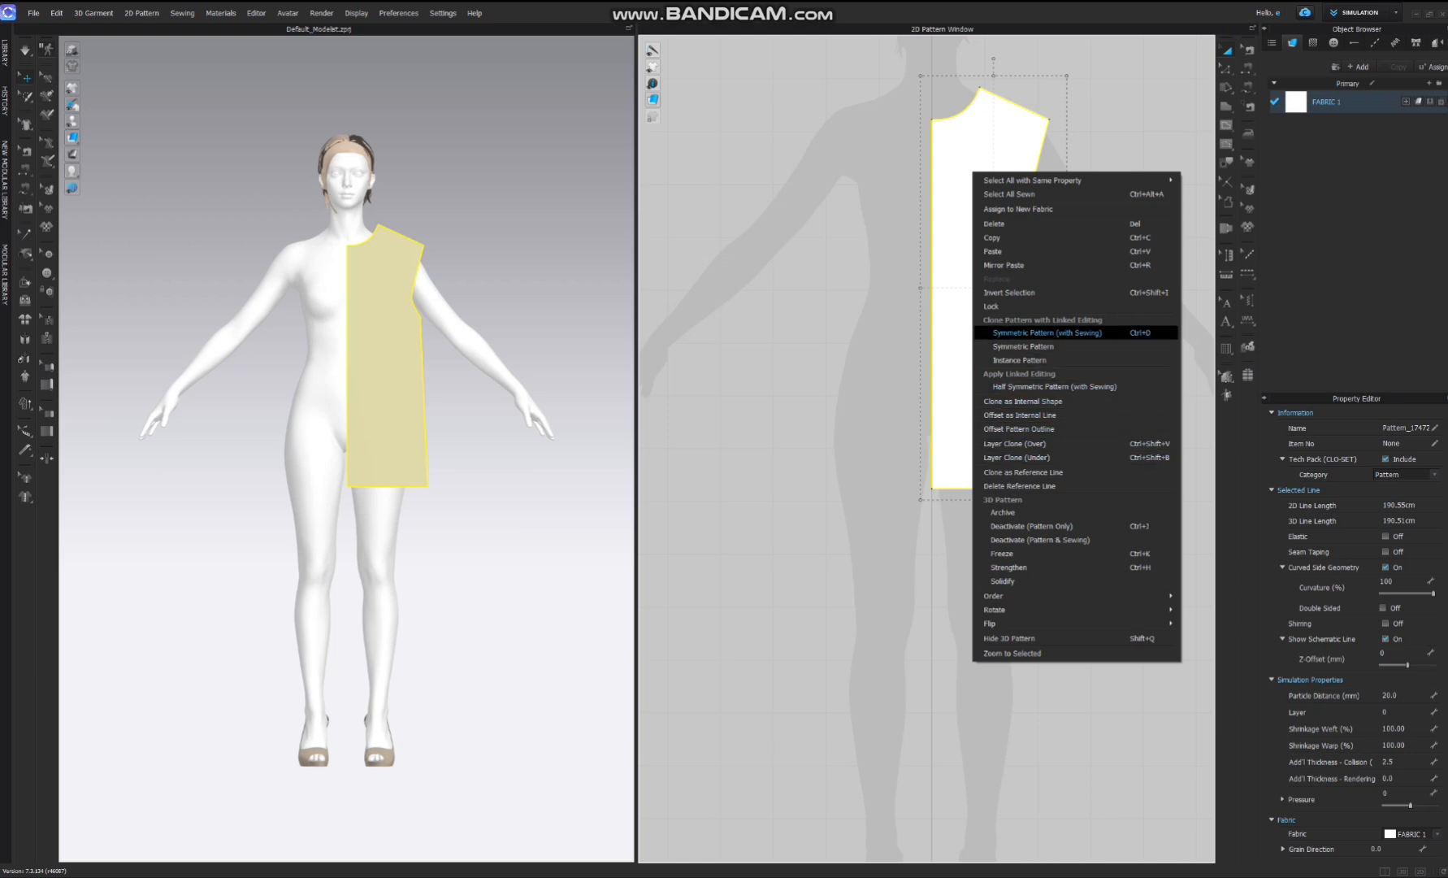
pyautogui.click(1047, 332)
pyautogui.click(843, 283)
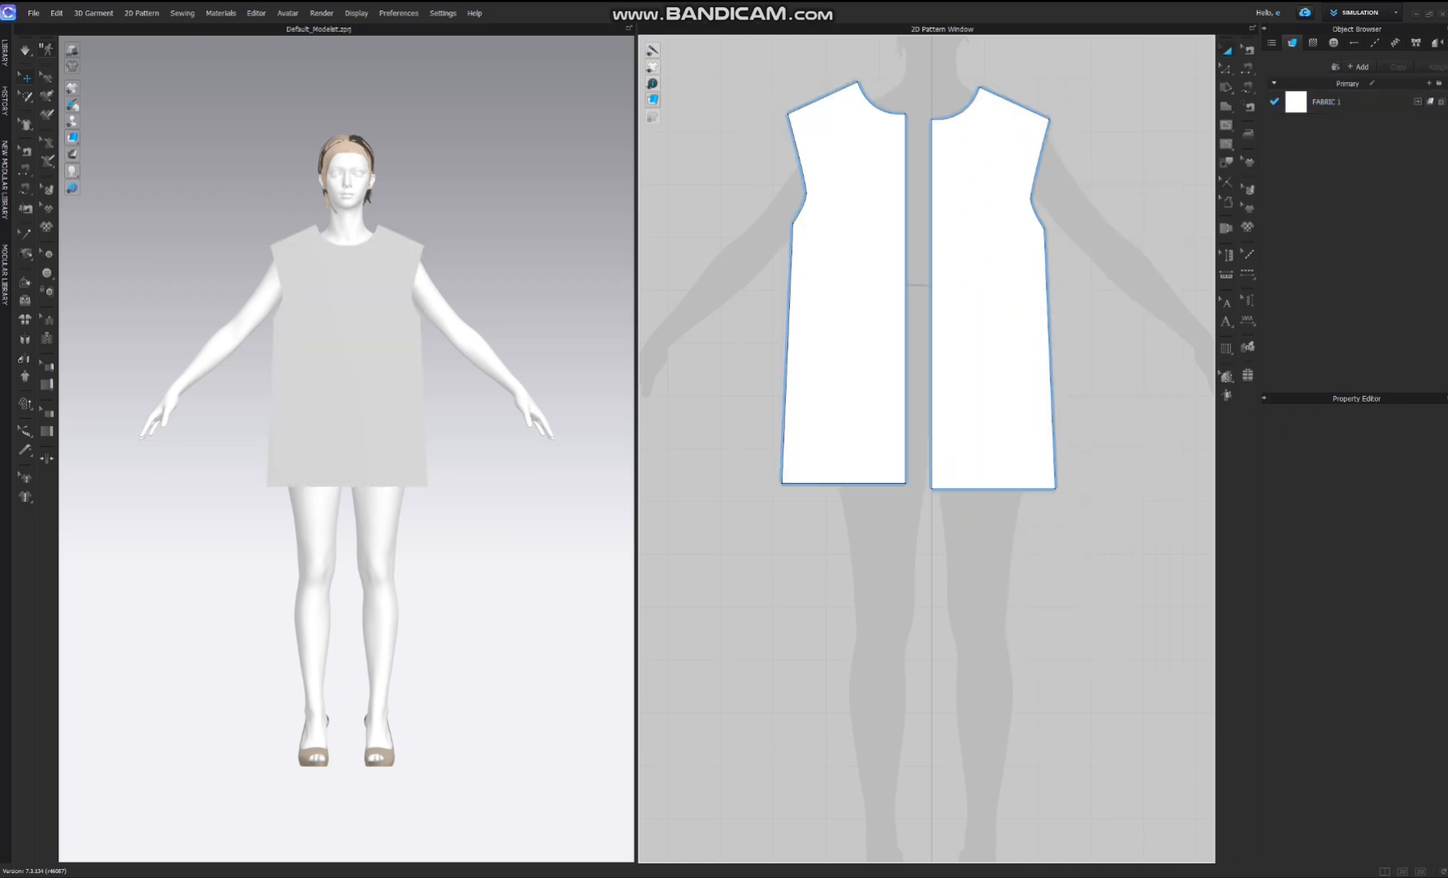
# - Copy the original half-bodice pattern and mirror-paste the copy in the empty area beside the two front pieces
pyautogui.moveTo(1008, 406); pyautogui.dragTo(877, 413, button='middle')
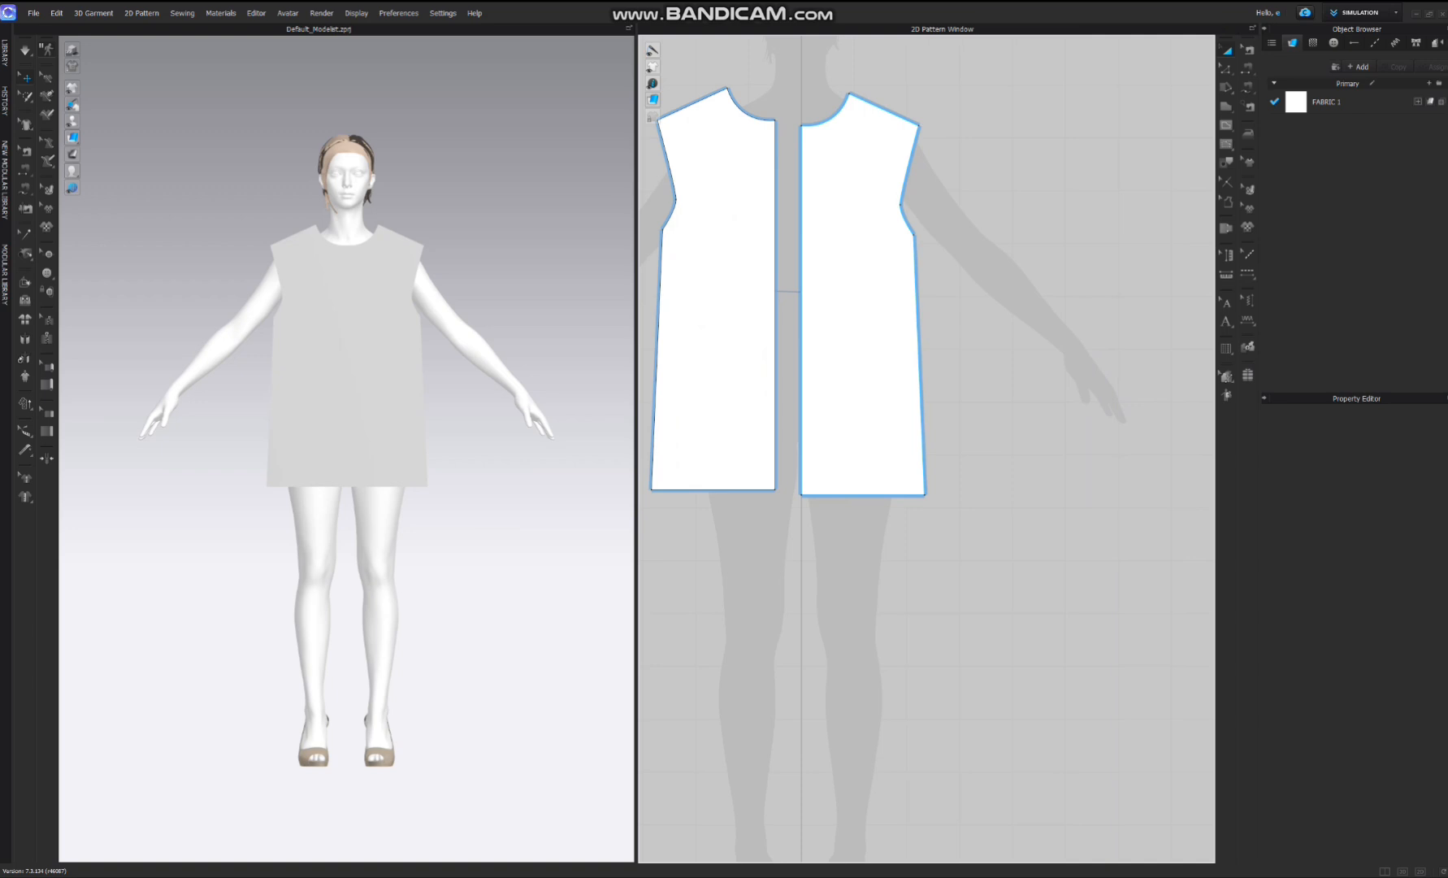
pyautogui.rightClick(890, 248)
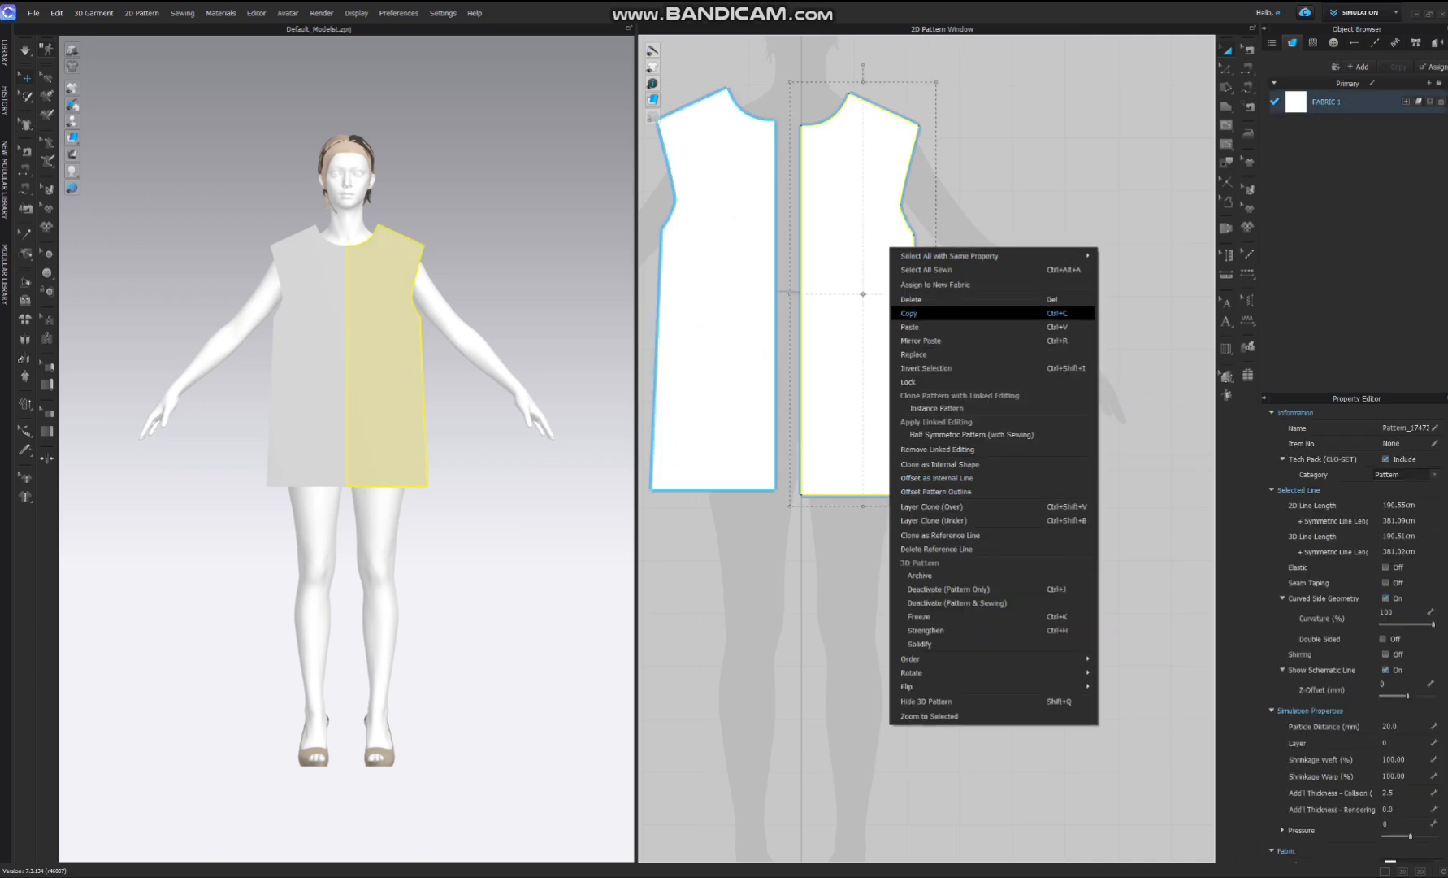
pyautogui.click(910, 313)
pyautogui.rightClick(1077, 228)
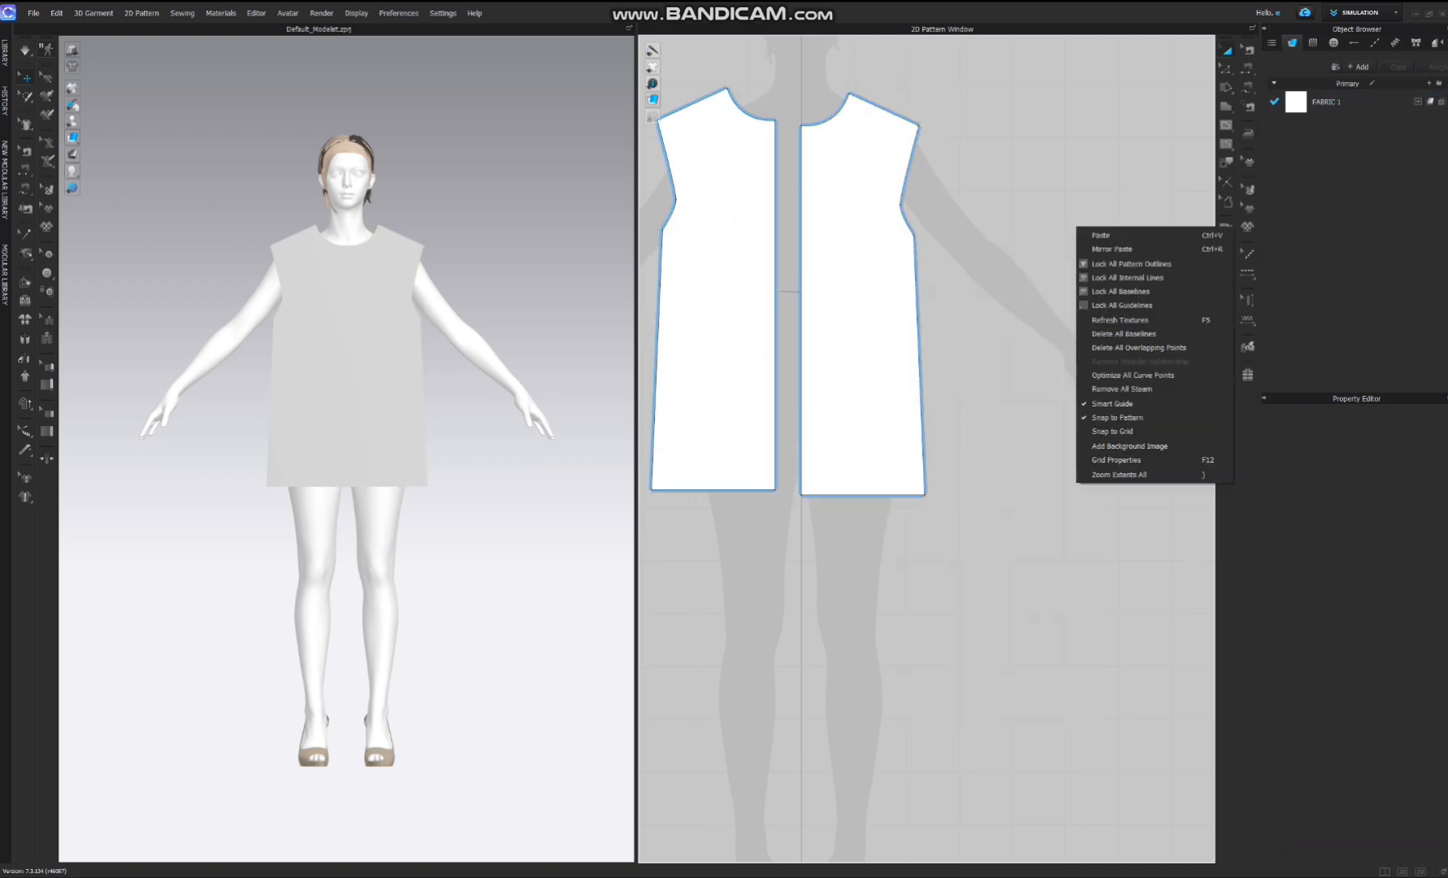
pyautogui.rightClick(1028, 232)
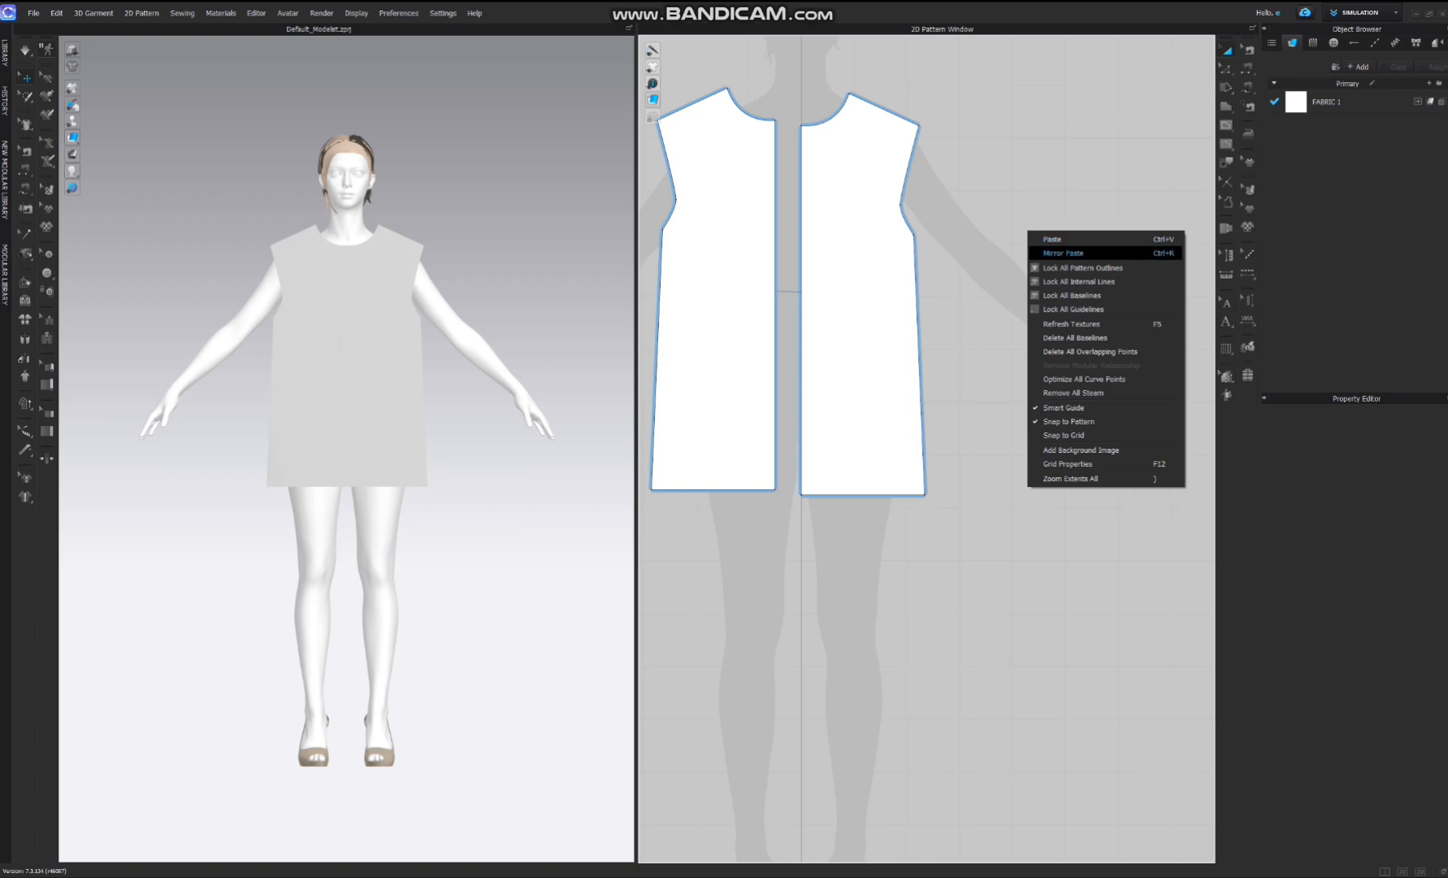
pyautogui.click(1064, 253)
pyautogui.click(1067, 285)
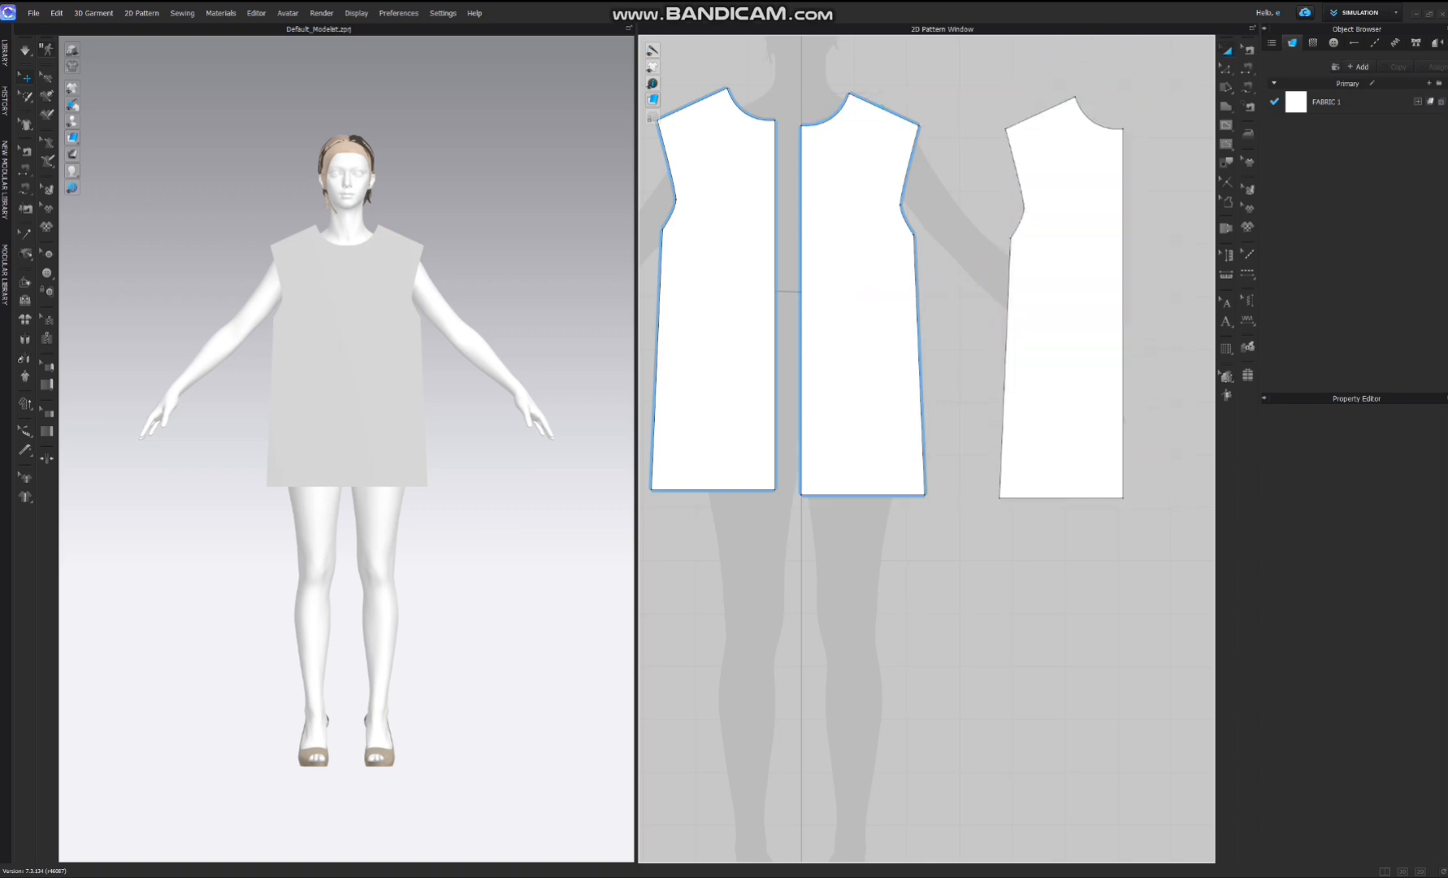
# - Clone the mirrored bodice copy as a symmetric pattern with sewing, placing the clone next to it at matching height
pyautogui.scroll(-3, 793, 270)
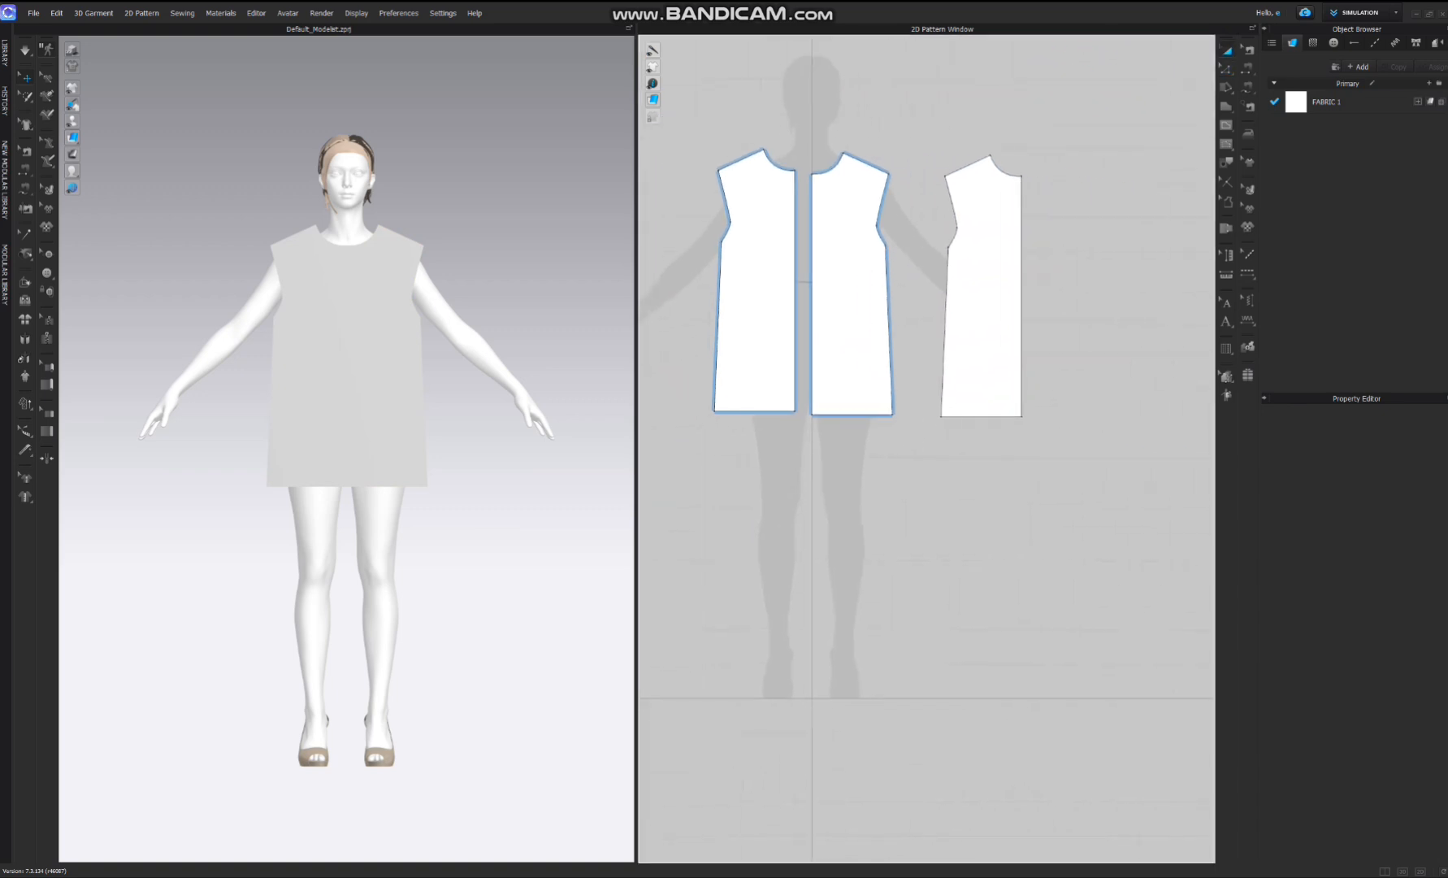
pyautogui.click(968, 288)
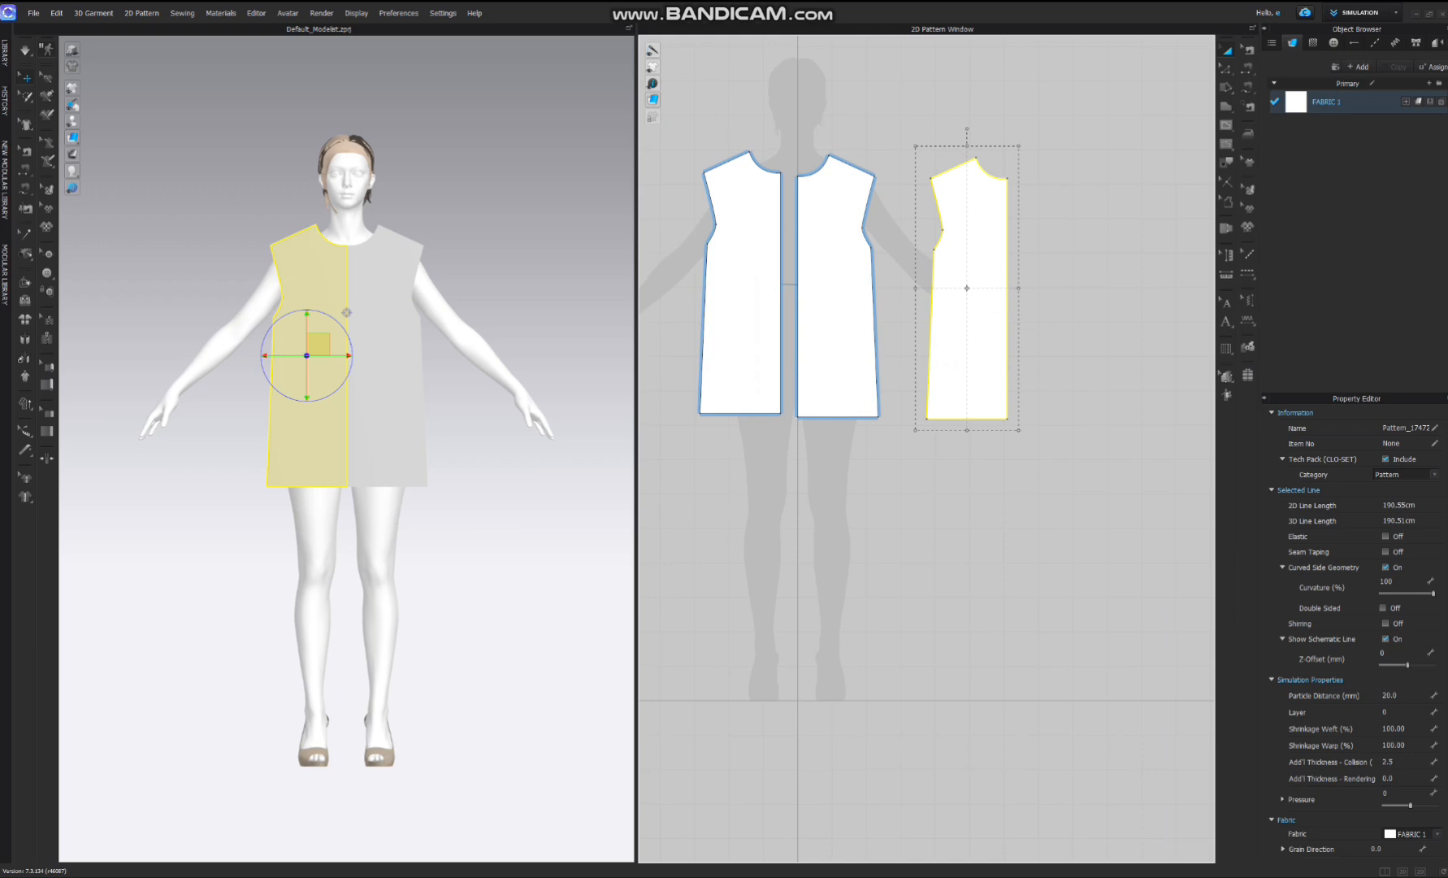
pyautogui.rightClick(976, 249)
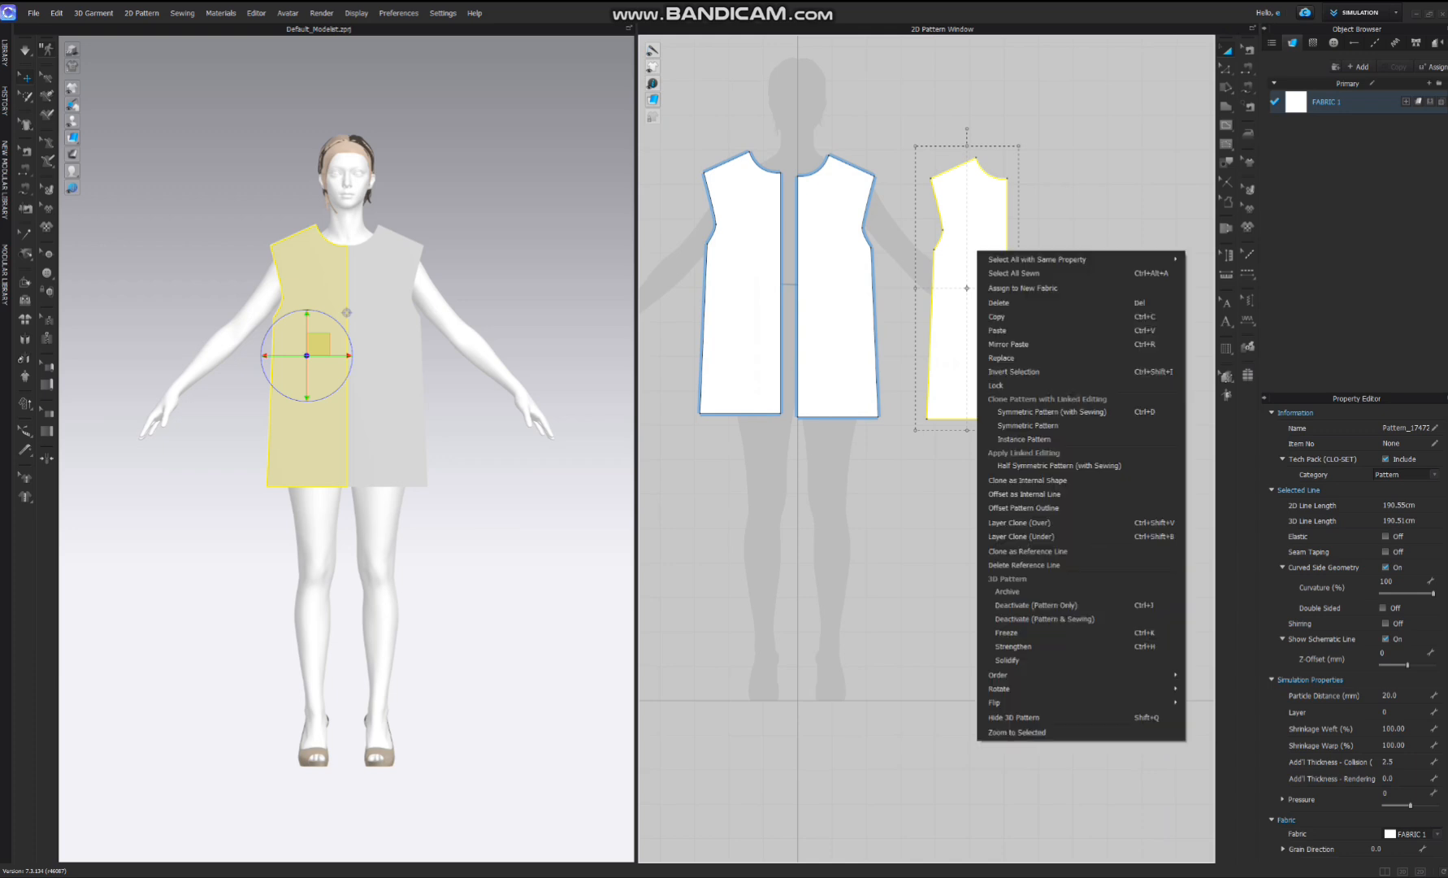
pyautogui.click(1024, 410)
pyautogui.click(1067, 290)
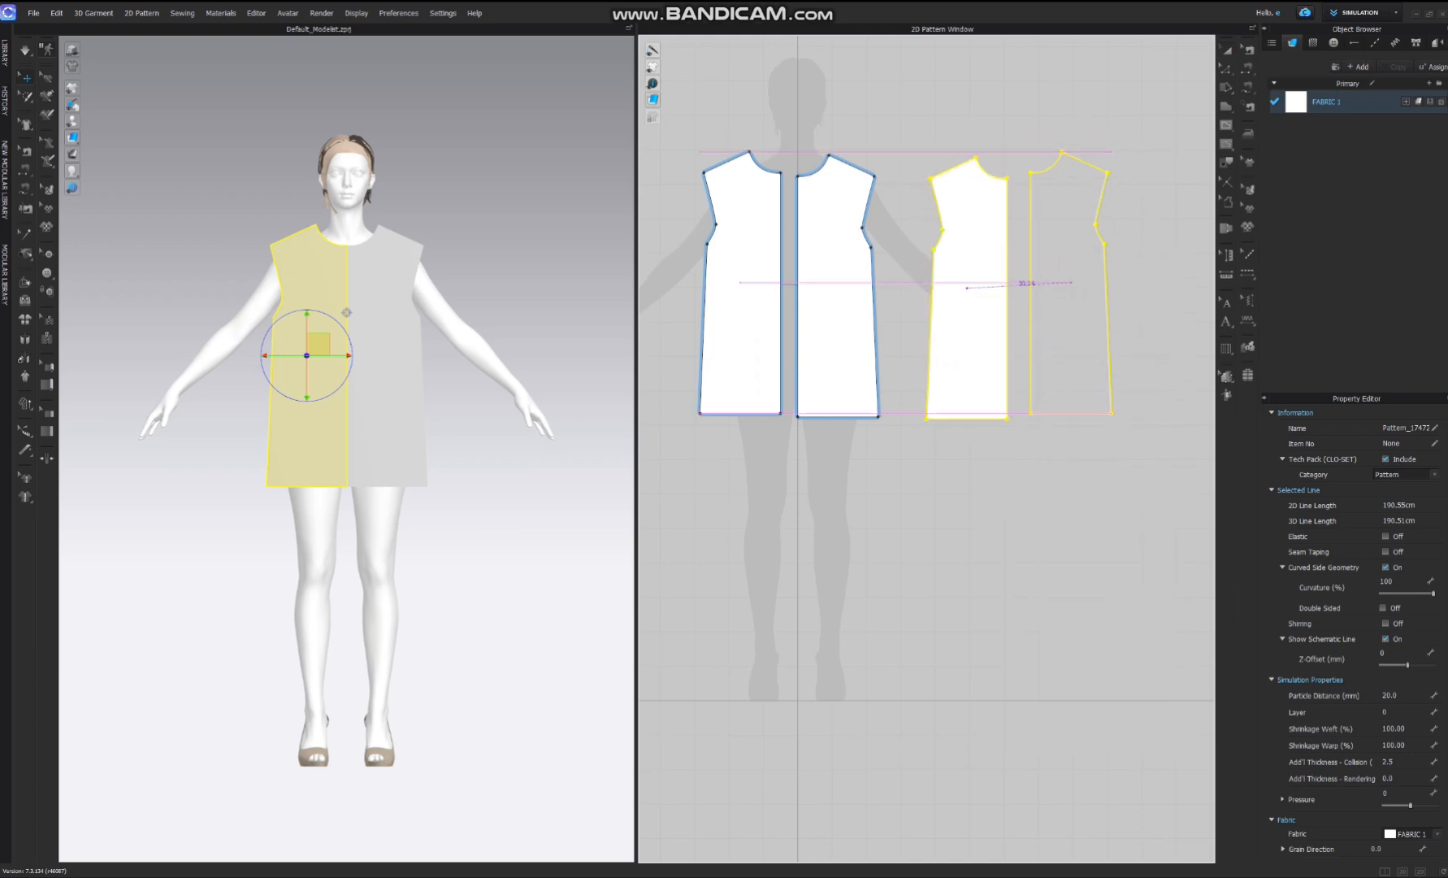
# - Draw a tall rectangular pattern about 81 cm high for the half sleeve beside the front bodice pieces
pyautogui.moveTo(894, 406); pyautogui.dragTo(1073, 369, button='right')
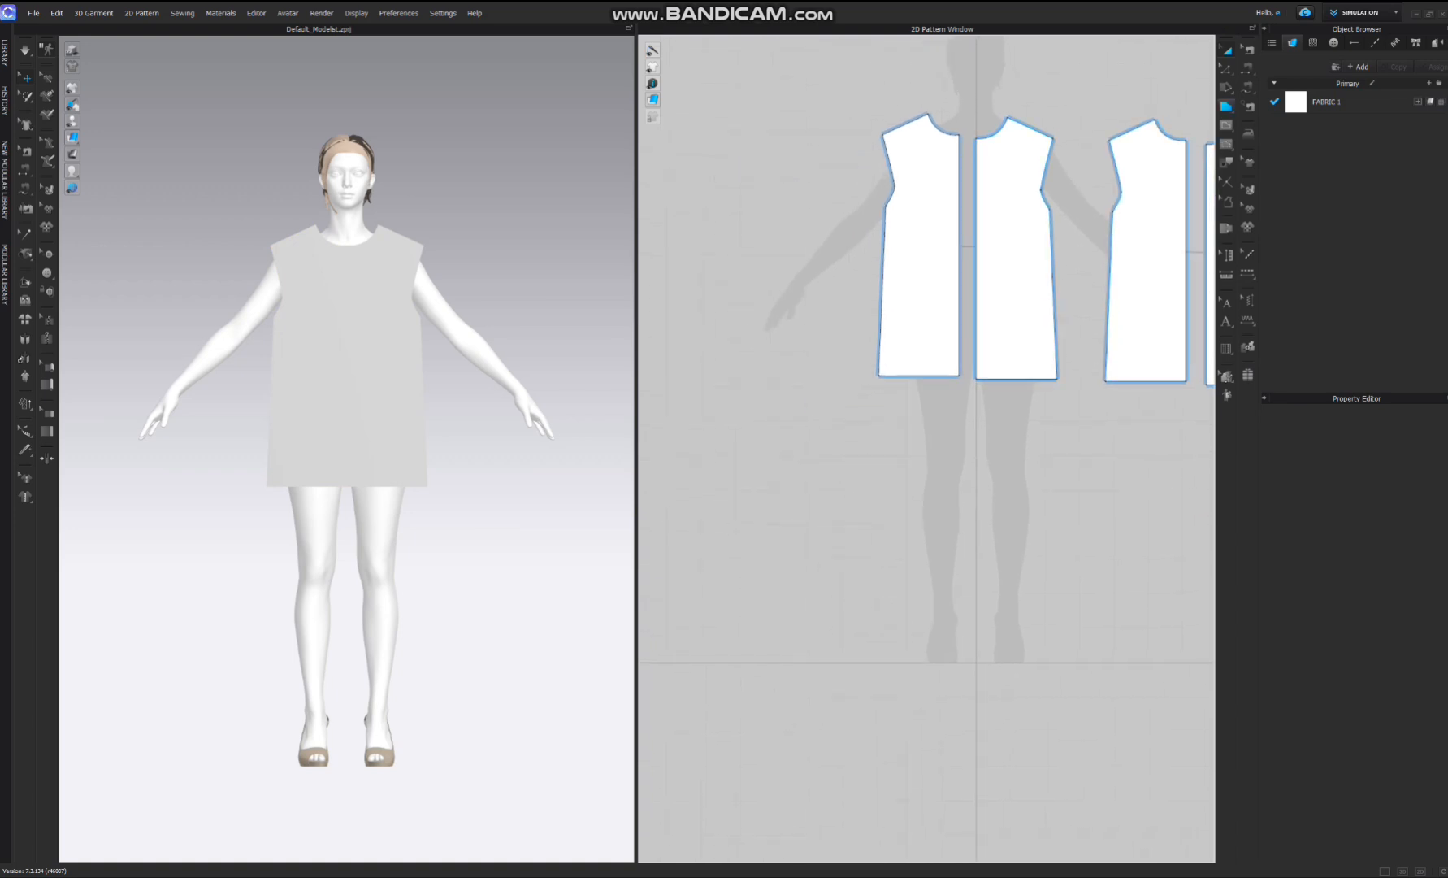
pyautogui.click(1226, 105)
pyautogui.click(1267, 121)
pyautogui.moveTo(718, 144); pyautogui.dragTo(818, 424)
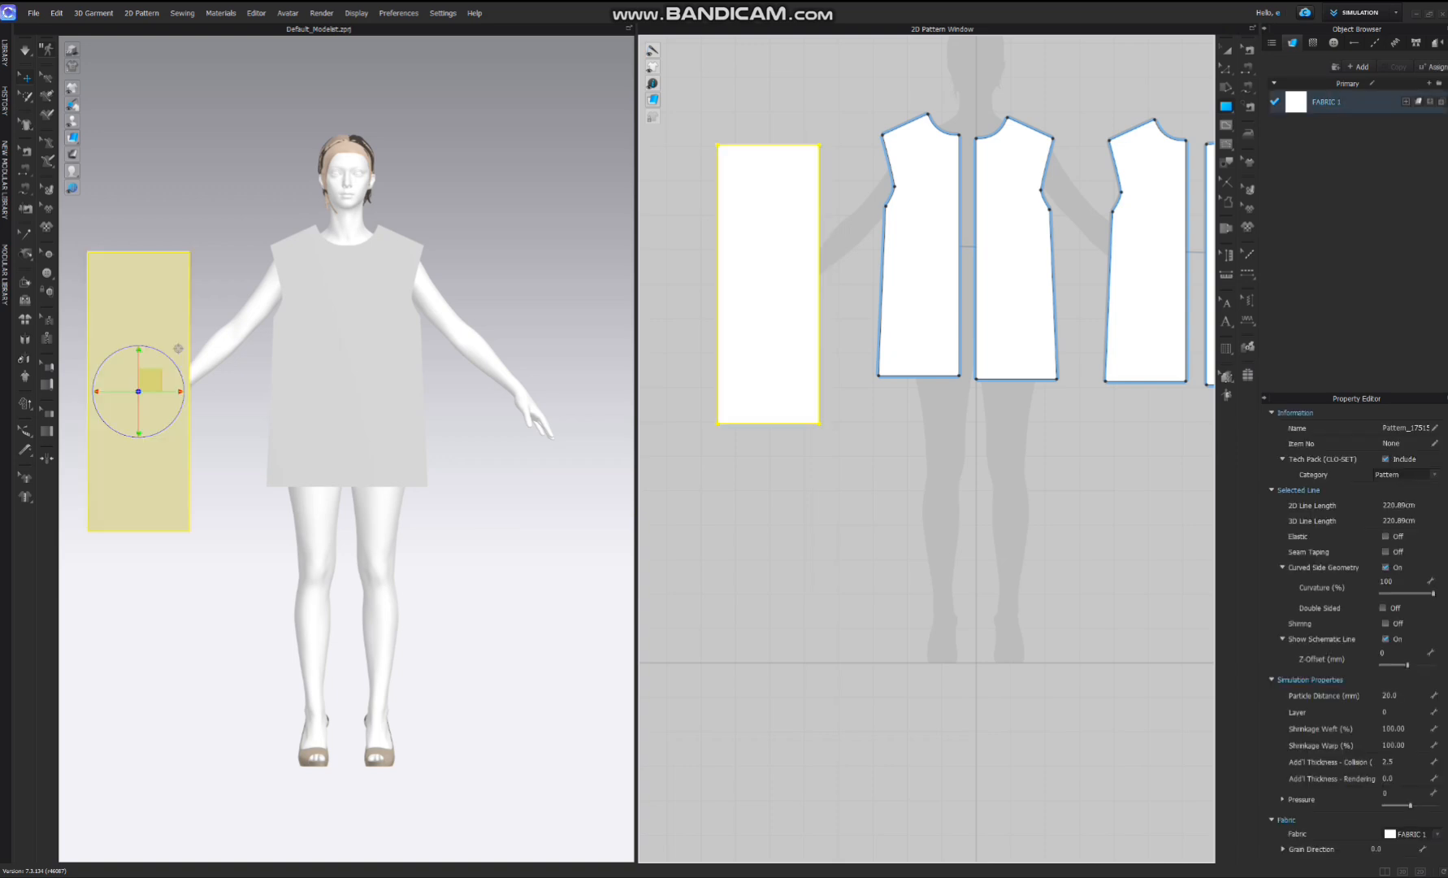
# - Lower the rectangle's upper outer corner to slope its top edge, and add a point on that slope near the lowered corner
pyautogui.click(1227, 69)
pyautogui.click(1267, 69)
pyautogui.click(789, 130)
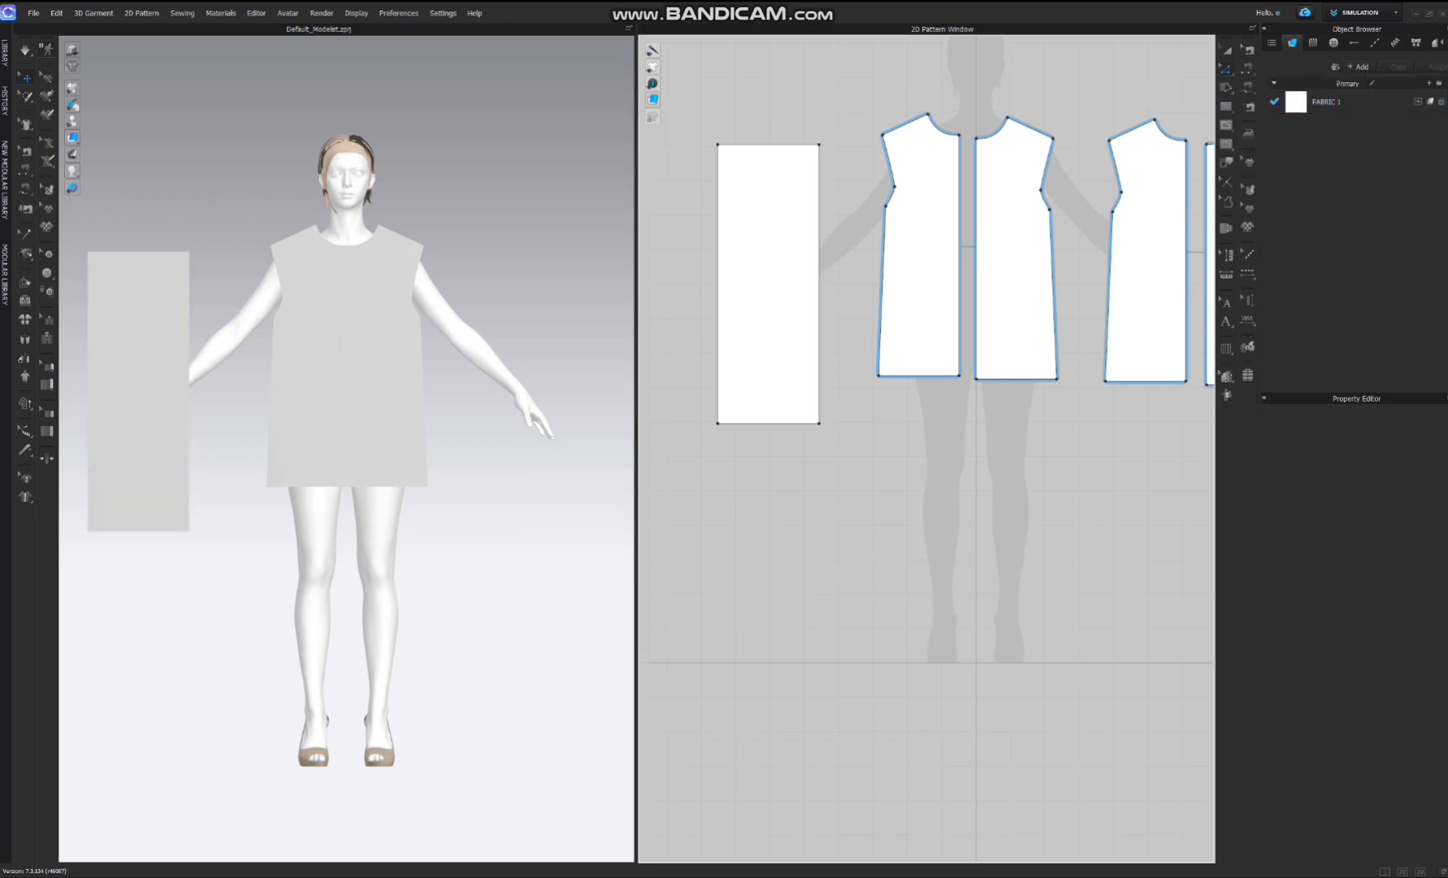
pyautogui.moveTo(717, 145); pyautogui.dragTo(718, 240)
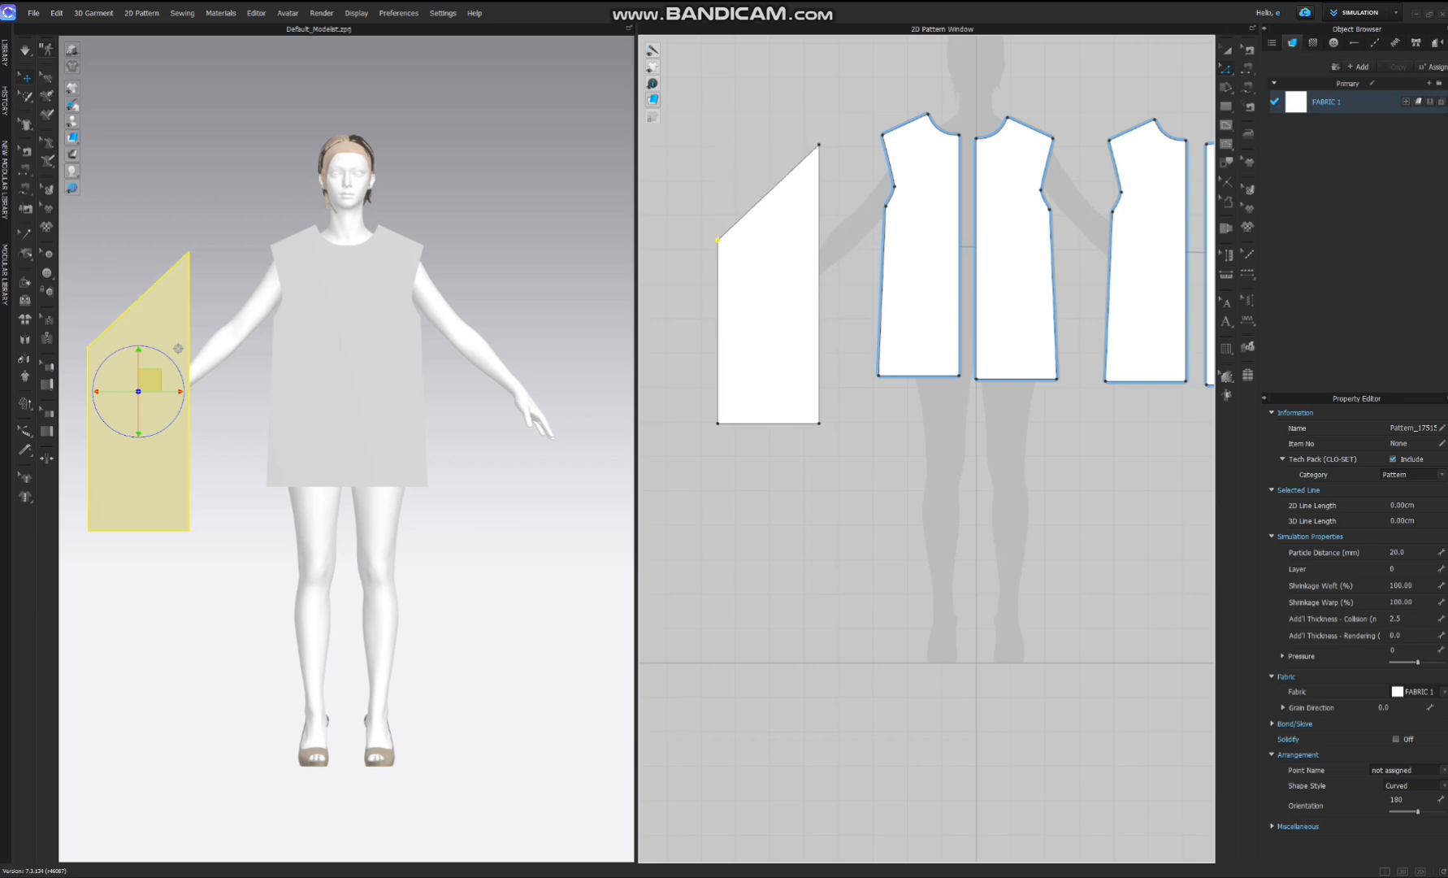
pyautogui.click(1227, 69)
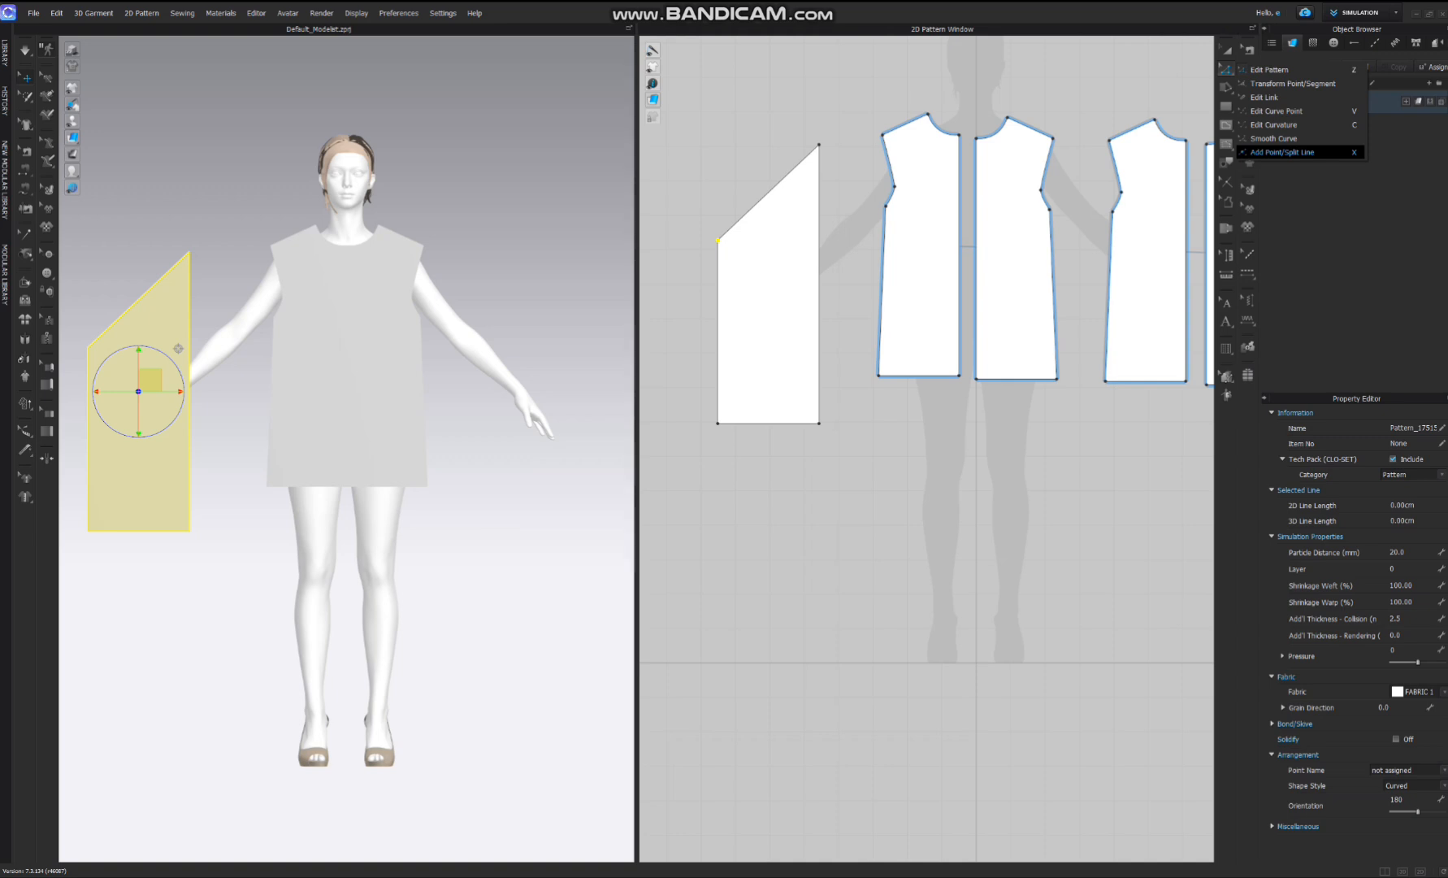
pyautogui.click(1283, 152)
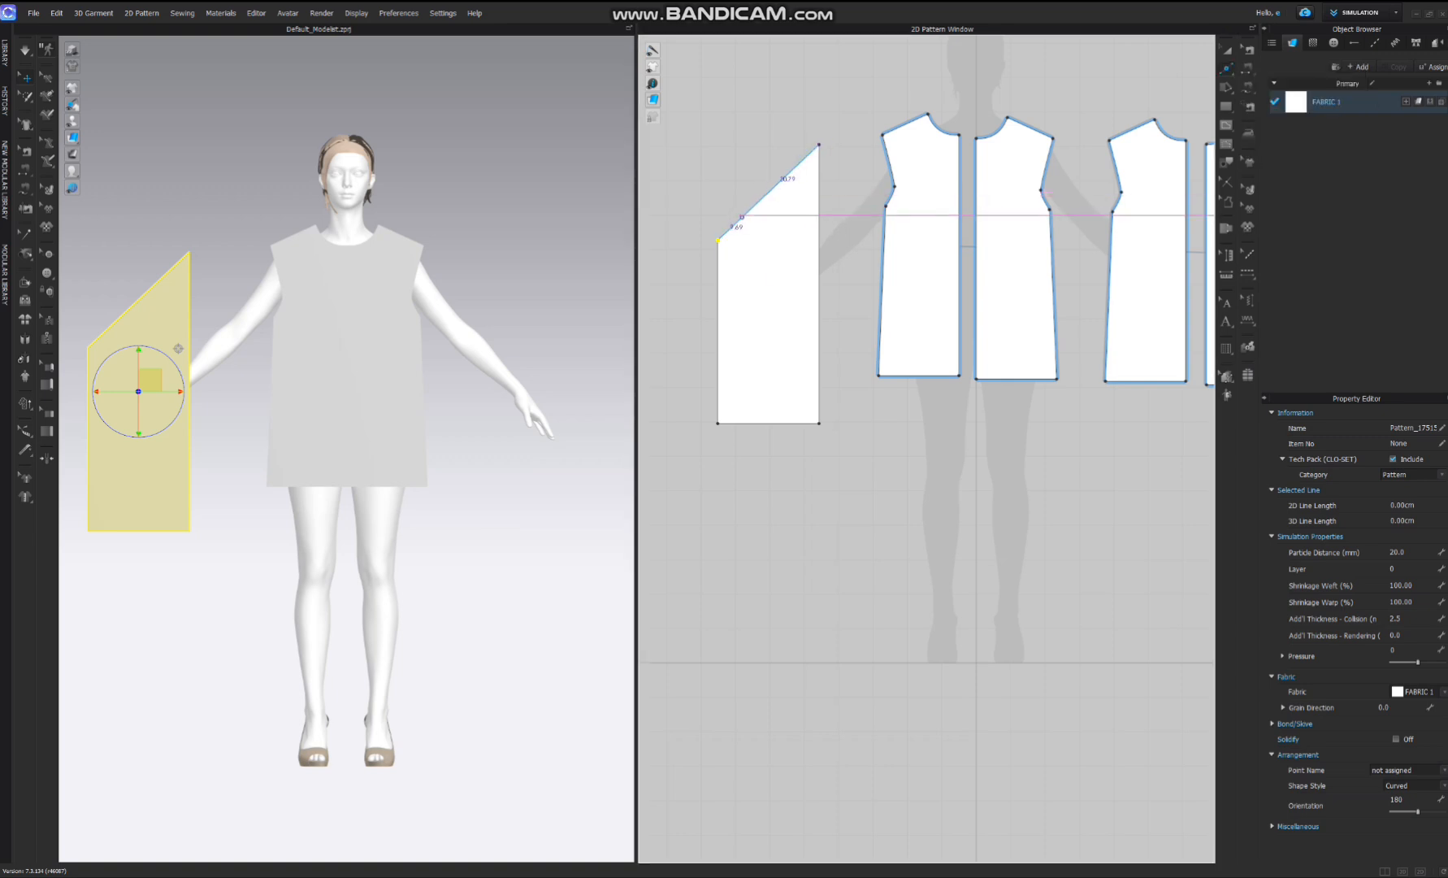
pyautogui.click(741, 216)
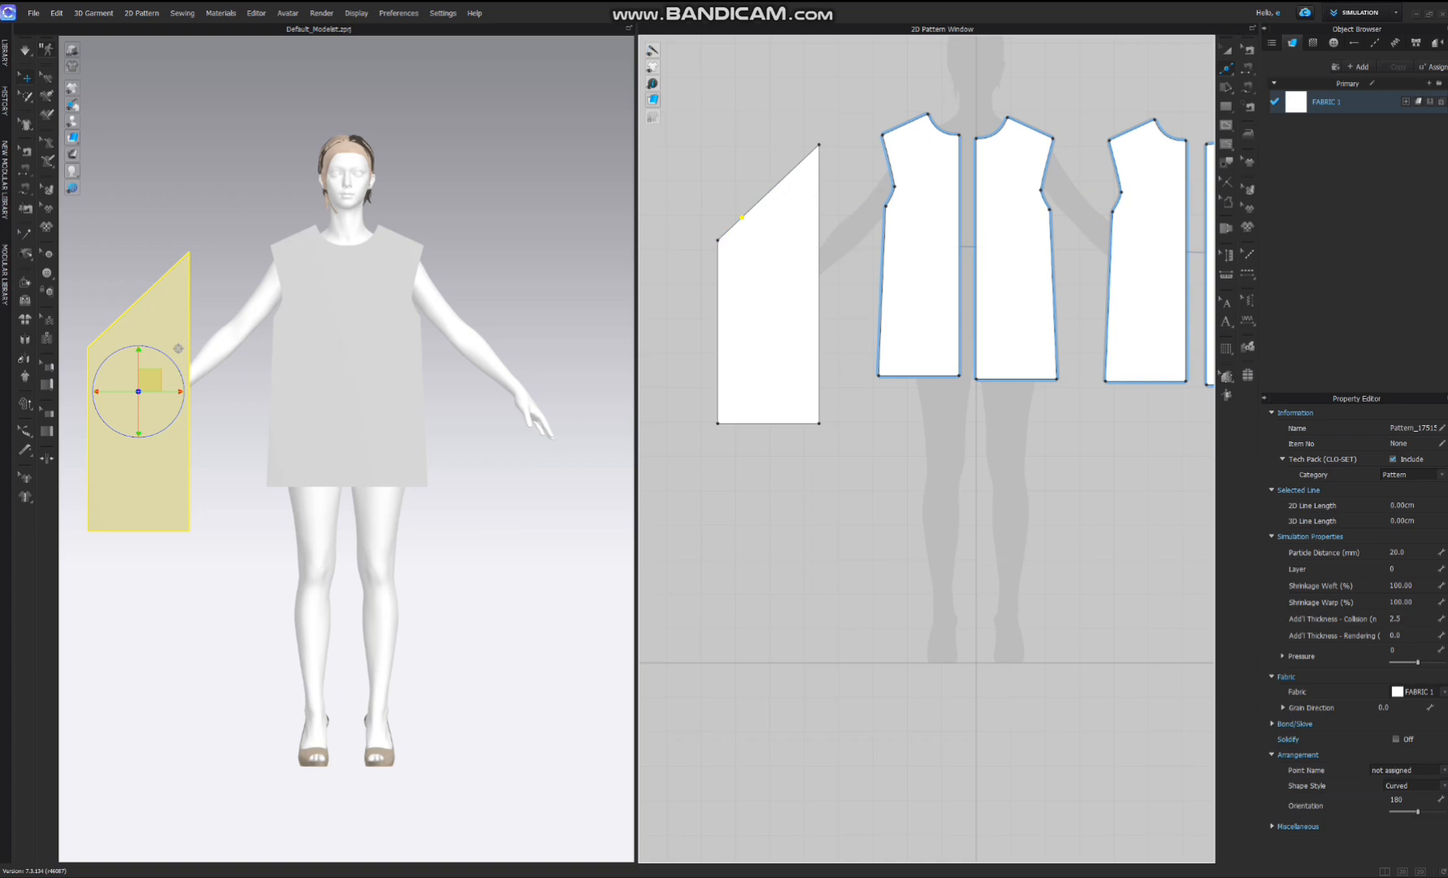
# - Shape the sleeve cap by curving the long slanted segment outward and the short segment inward
pyautogui.click(1227, 70)
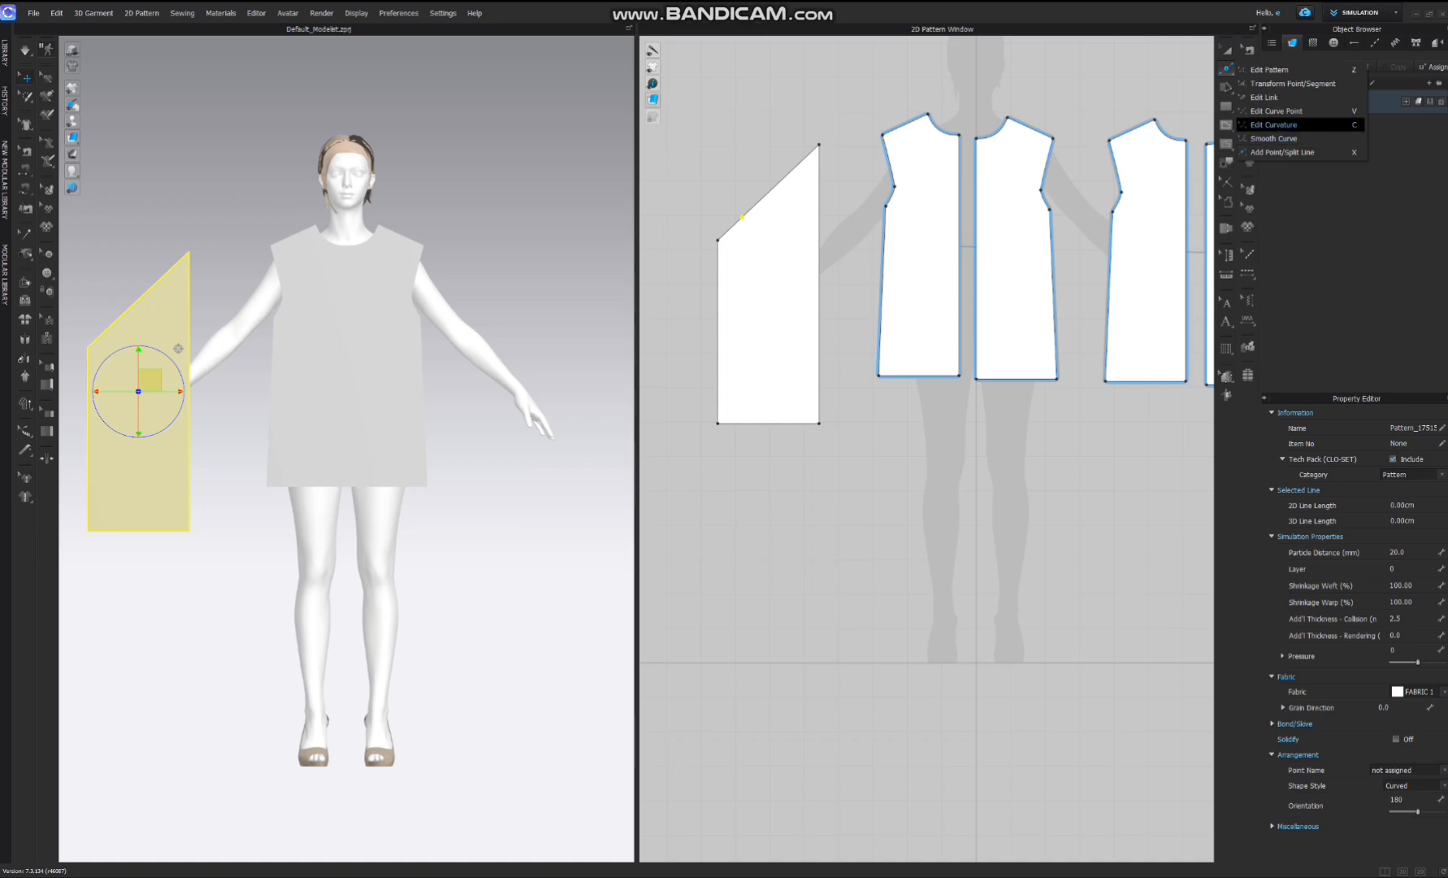
pyautogui.click(1274, 124)
pyautogui.moveTo(774, 188); pyautogui.dragTo(757, 169)
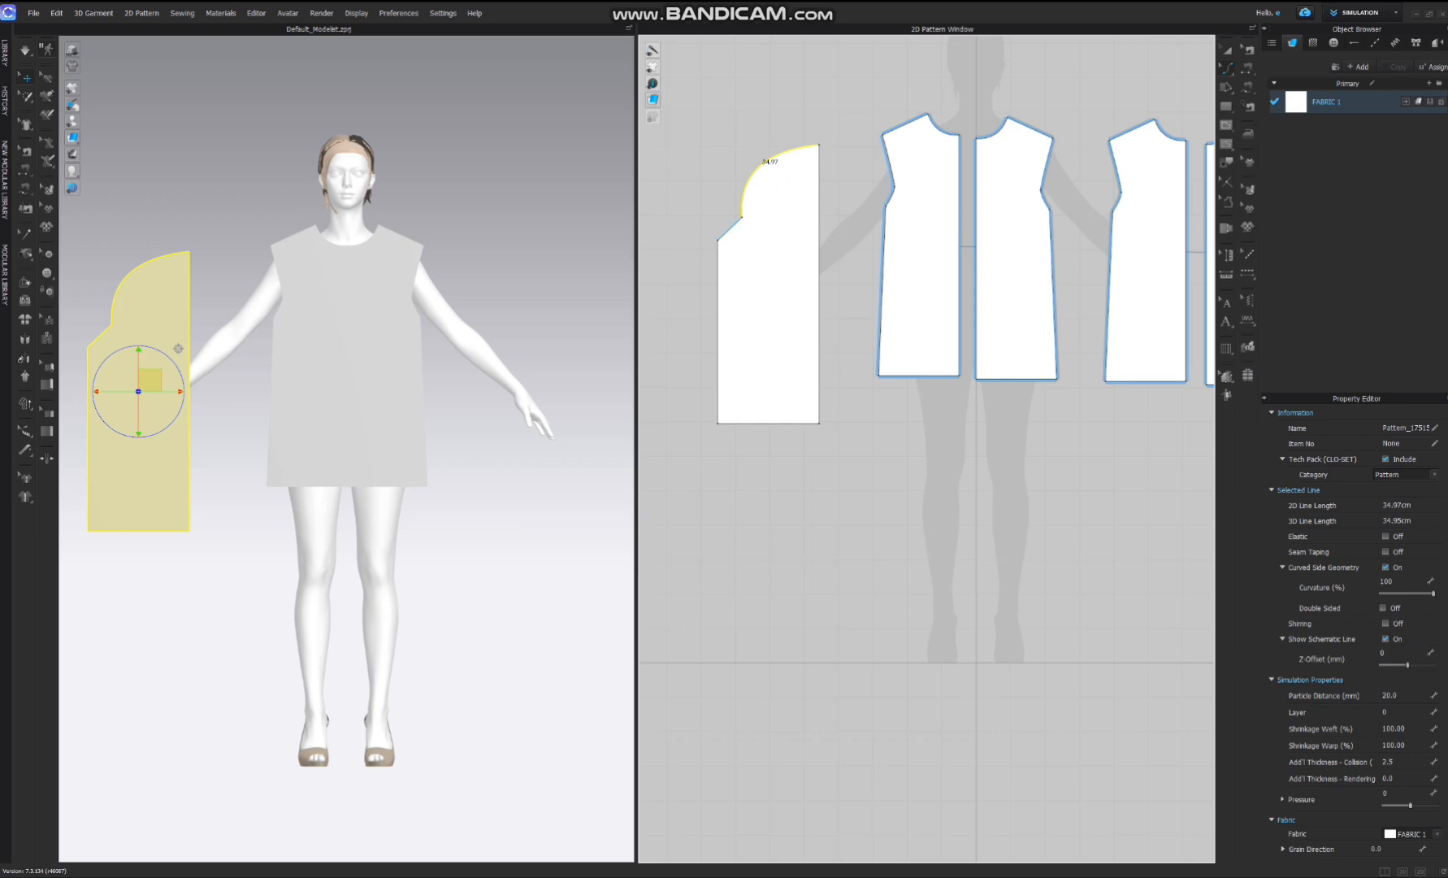
pyautogui.moveTo(730, 229); pyautogui.dragTo(735, 235)
# - Move the half-sleeve pattern farther away from the bodice pieces to make room for unfolding it
pyautogui.click(1227, 69)
pyautogui.click(1268, 70)
pyautogui.click(1228, 50)
pyautogui.scroll(-3, 829, 291)
pyautogui.moveTo(813, 288); pyautogui.dragTo(738, 279)
# - Unfold the half sleeve along its straight 81 cm vertical edge into a full sleeve
pyautogui.click(1228, 69)
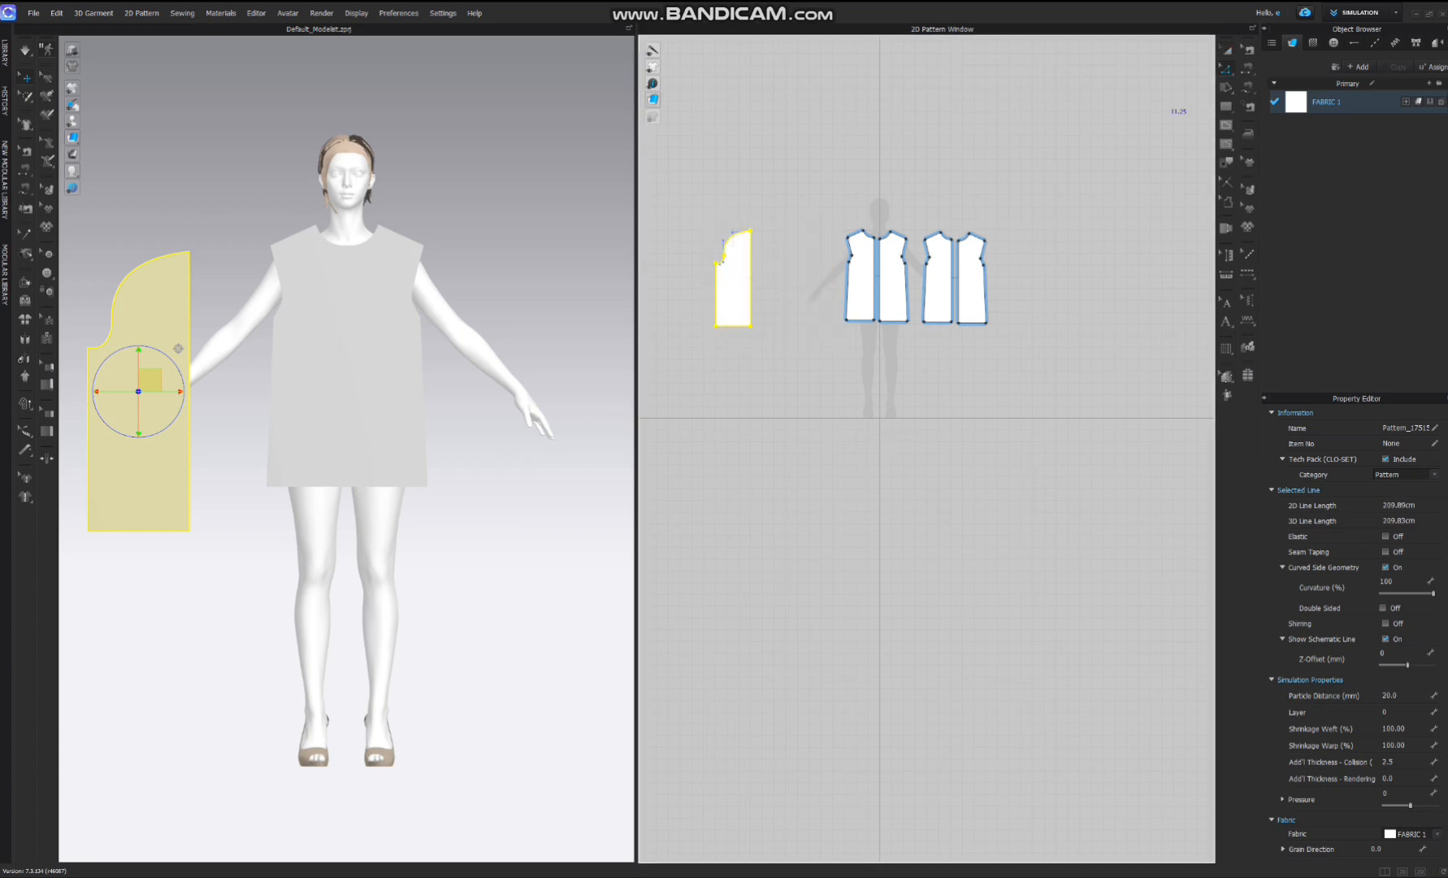
pyautogui.scroll(5, 863, 247)
pyautogui.moveTo(759, 330); pyautogui.dragTo(1156, 195, button='middle')
pyautogui.click(1037, 230)
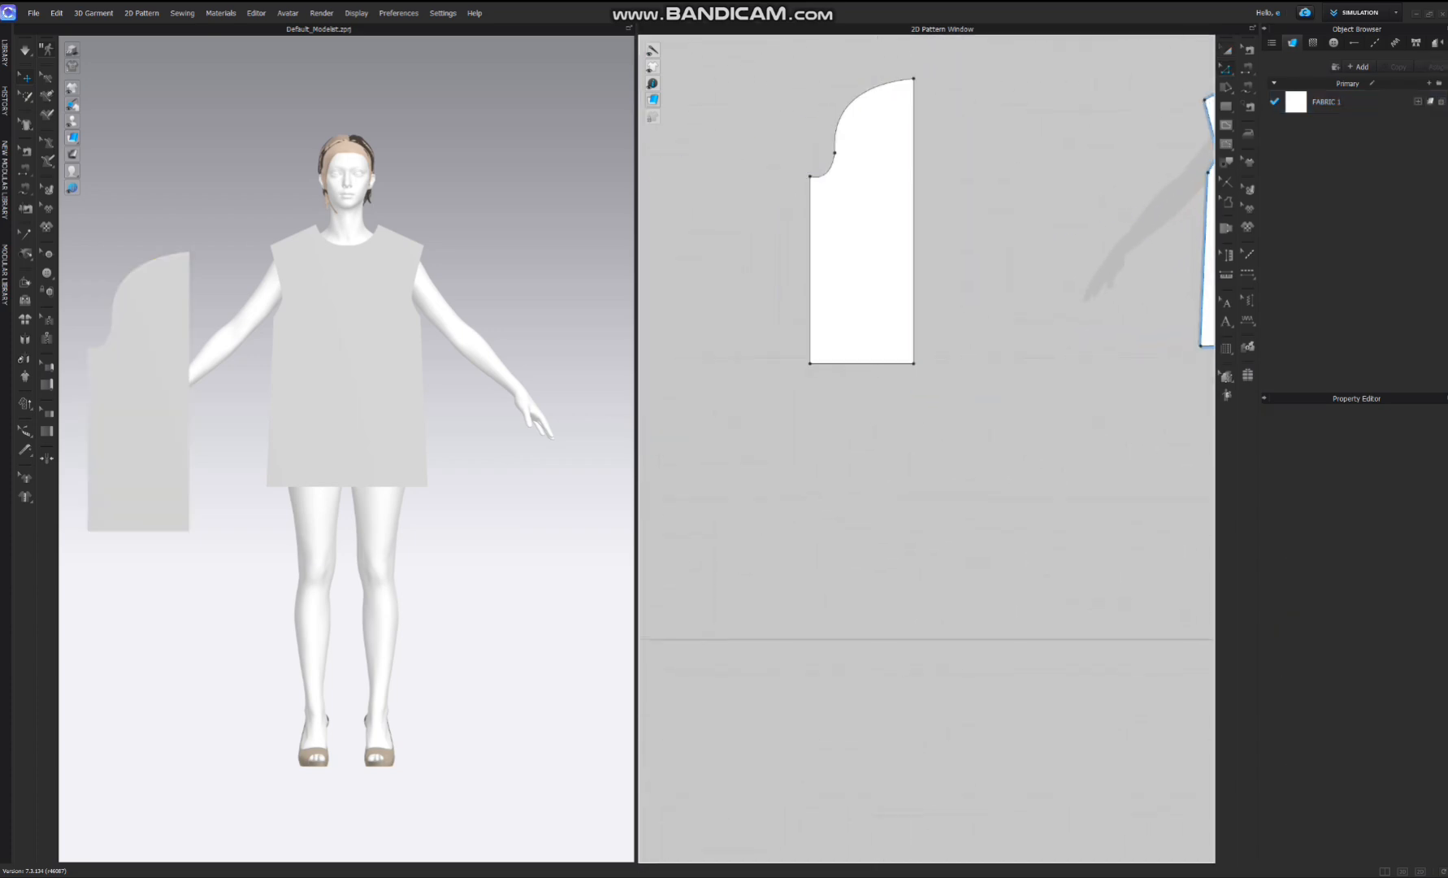
pyautogui.click(914, 244)
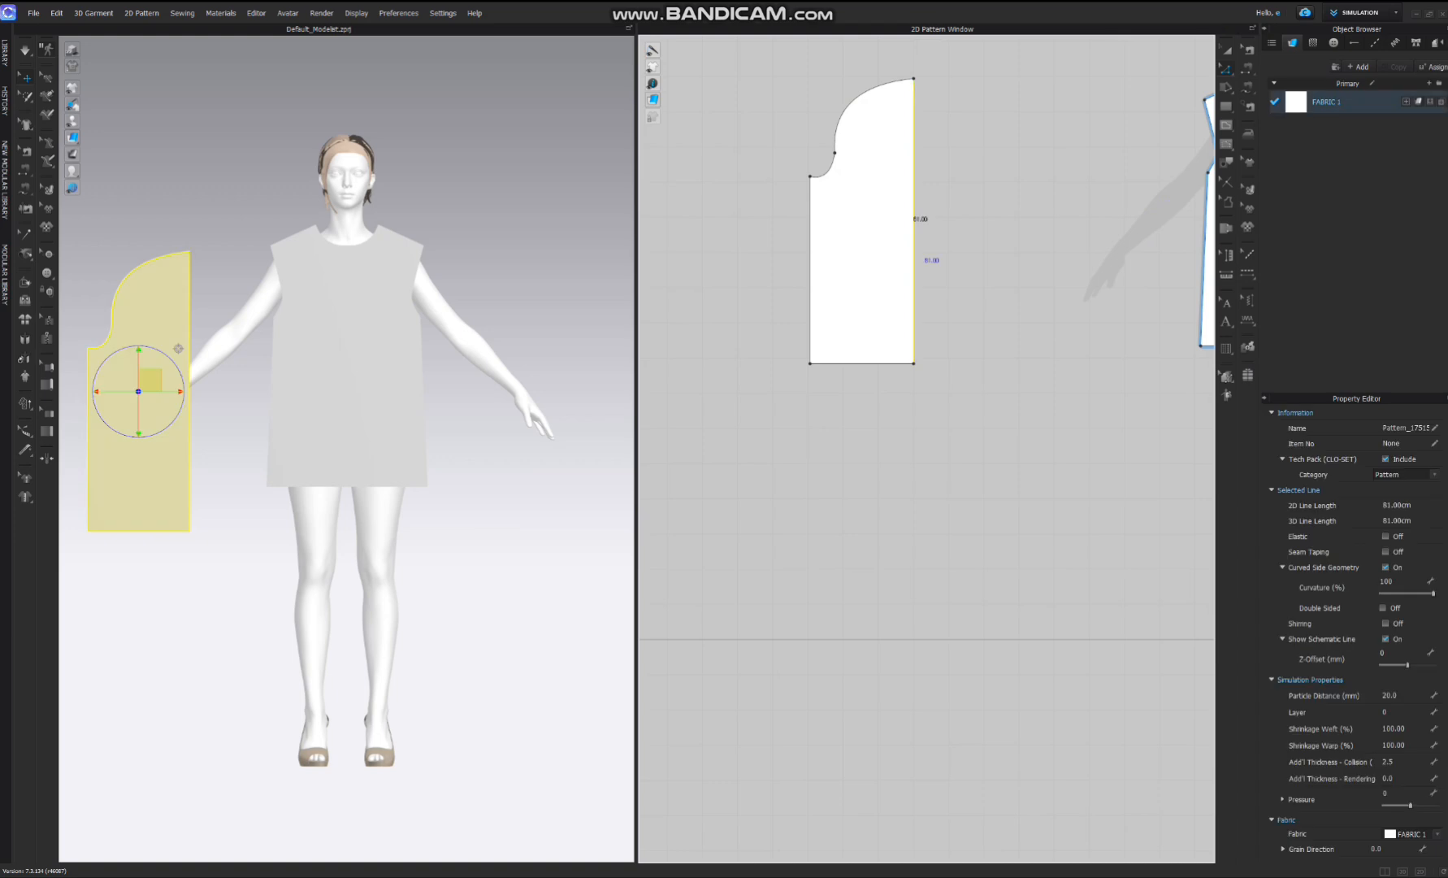
pyautogui.rightClick(913, 243)
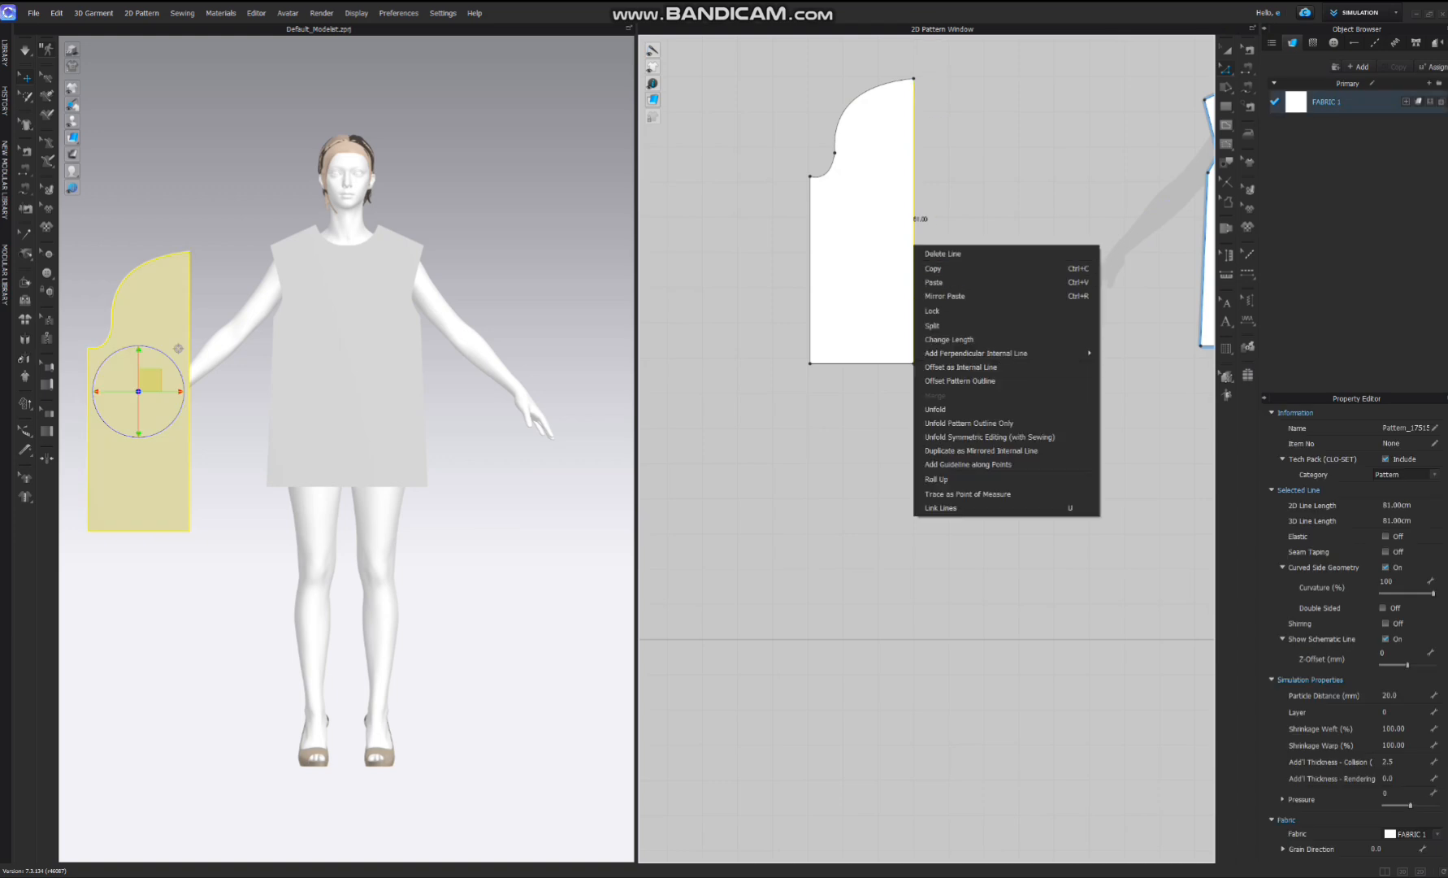
pyautogui.click(960, 408)
pyautogui.press('a')
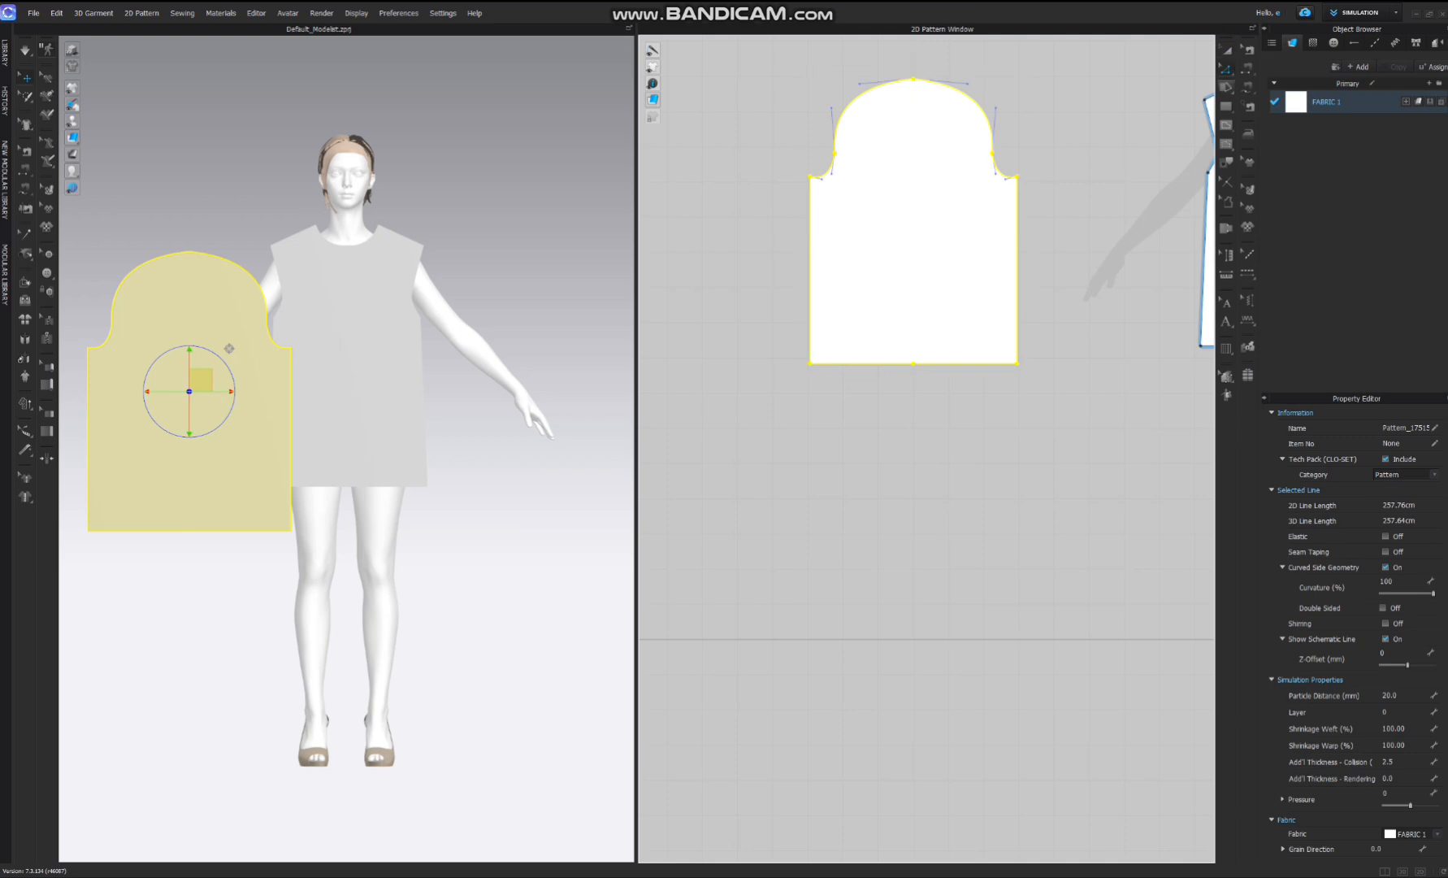
# - Taper the sleeve by moving both hem corners inward, remove the middle hem point, and select the whole sleeve pattern
pyautogui.click(1226, 70)
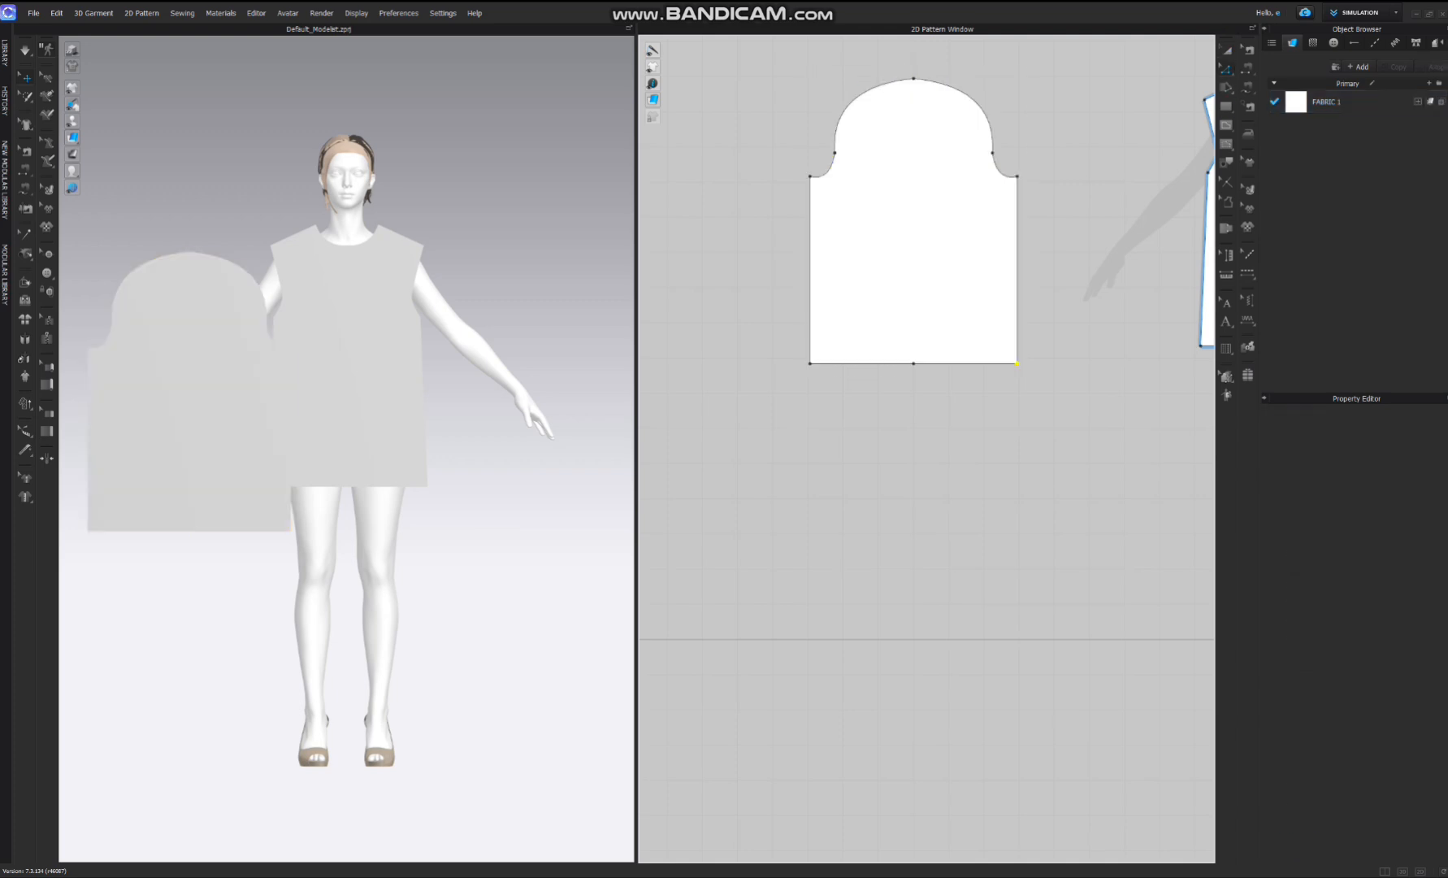
pyautogui.moveTo(1017, 364); pyautogui.dragTo(986, 364)
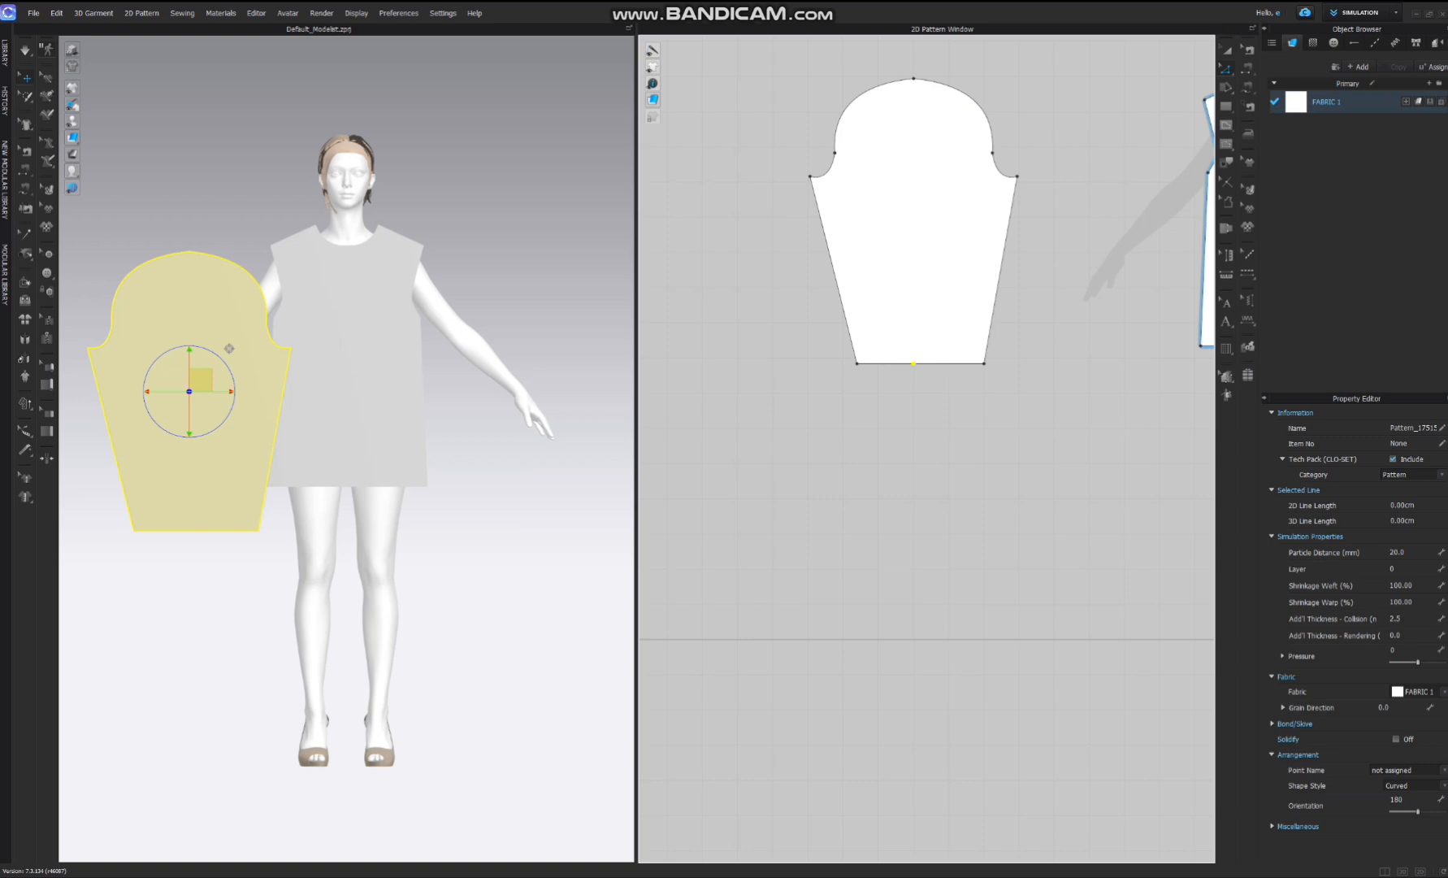
pyautogui.press('Escape')
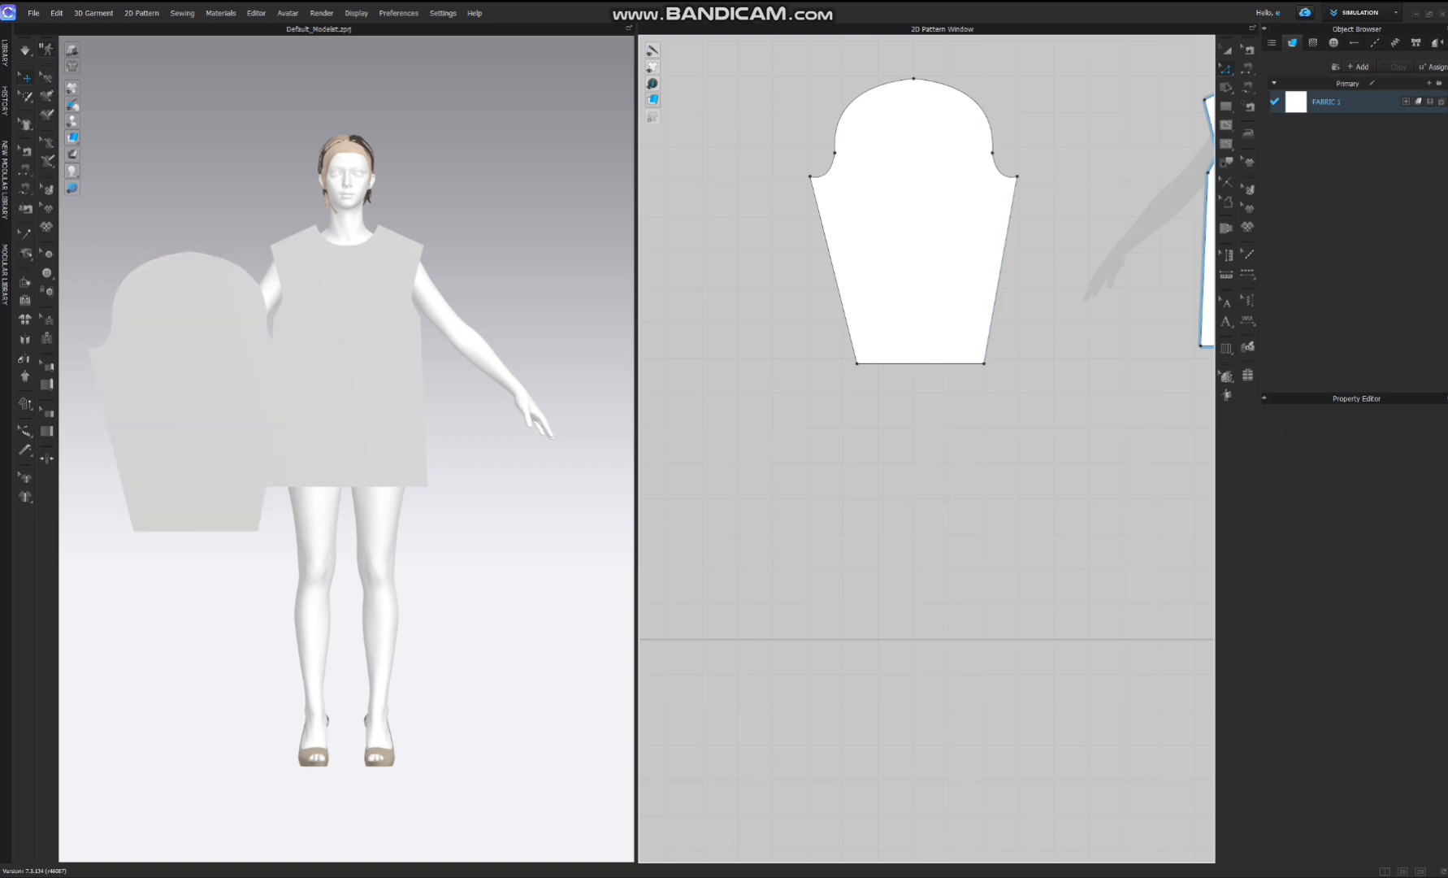
pyautogui.click(229, 348)
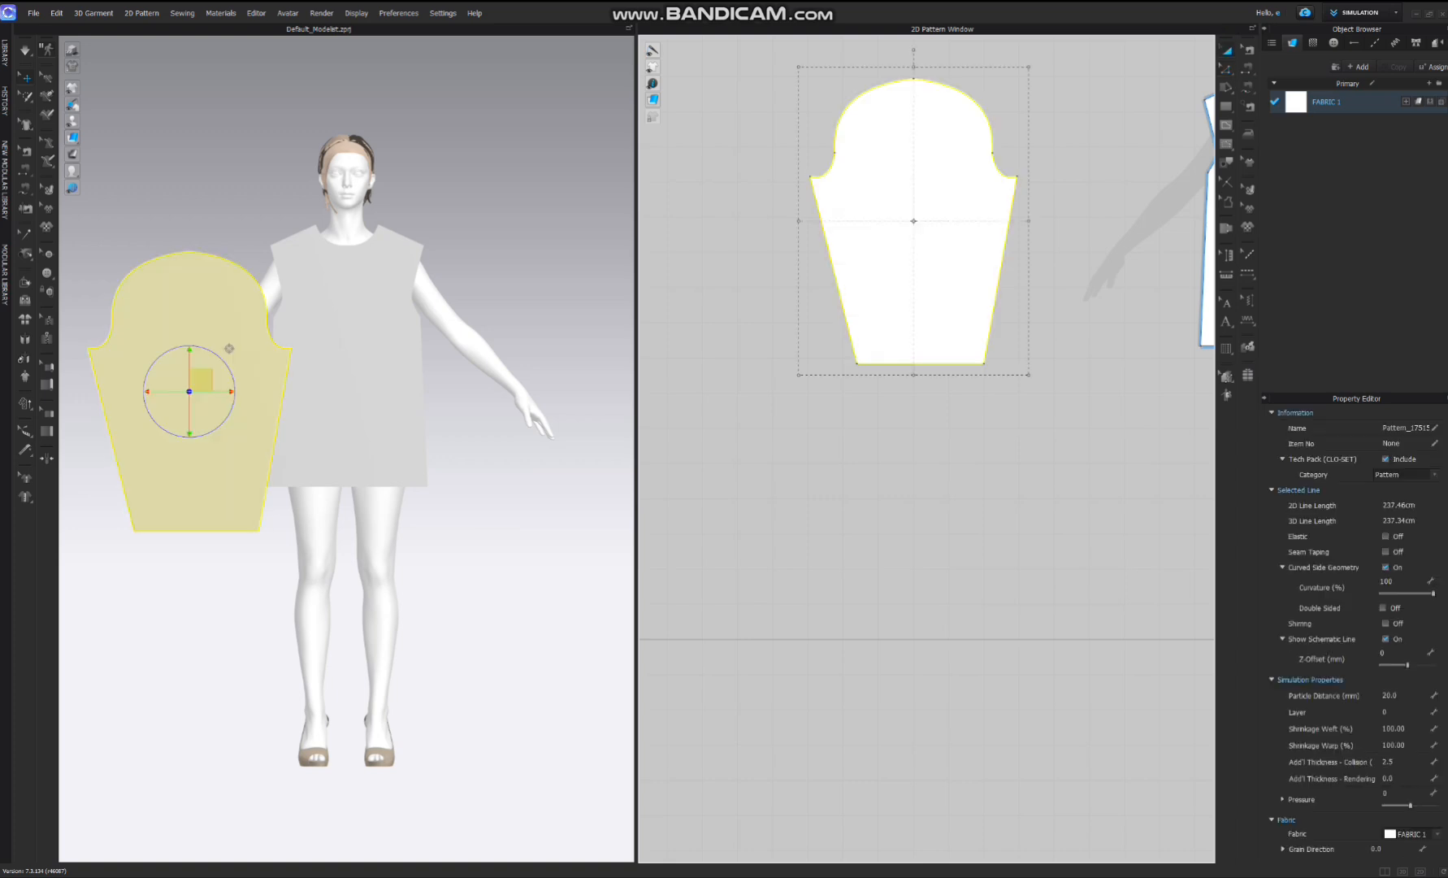
# - Scale the sleeve pattern down proportionally and place a symmetric copy with sewing directly beside it
pyautogui.moveTo(1029, 66); pyautogui.dragTo(996, 113)
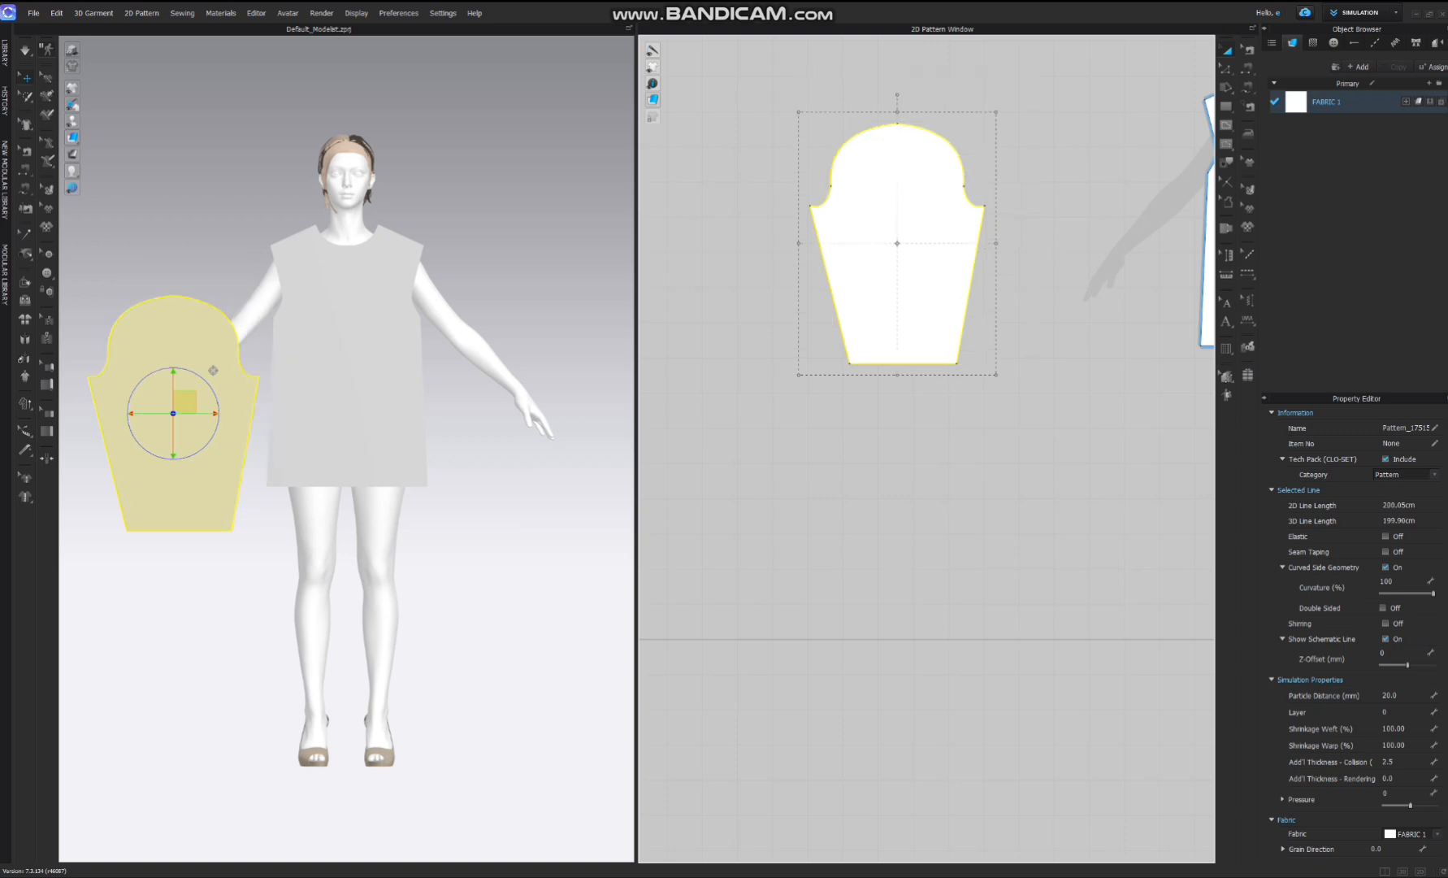
pyautogui.scroll(-3, 1105, 288)
pyautogui.moveTo(1105, 287); pyautogui.dragTo(981, 276, button='middle')
pyautogui.rightClick(862, 259)
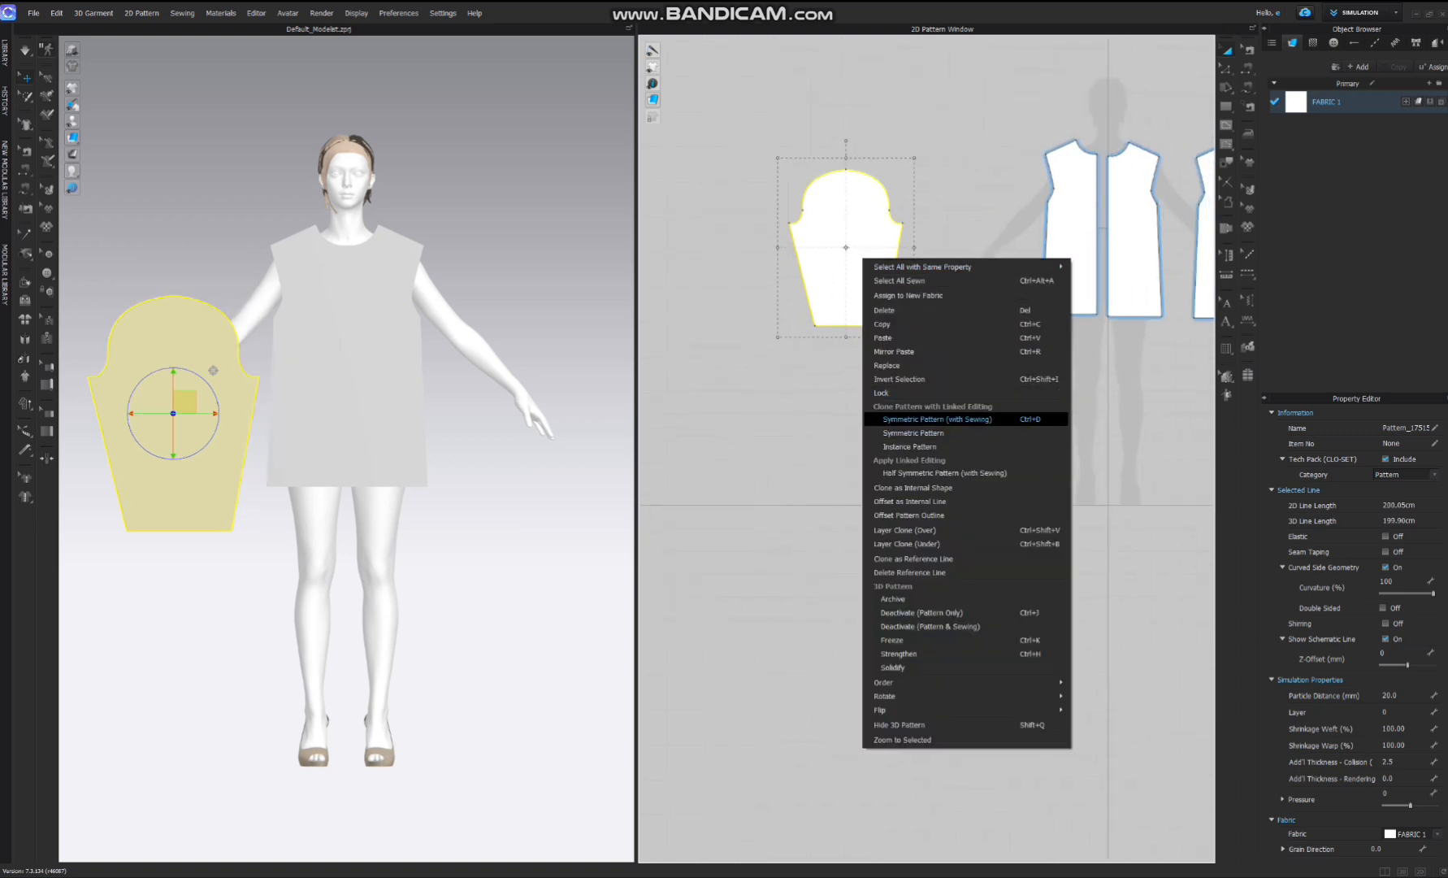
pyautogui.click(935, 419)
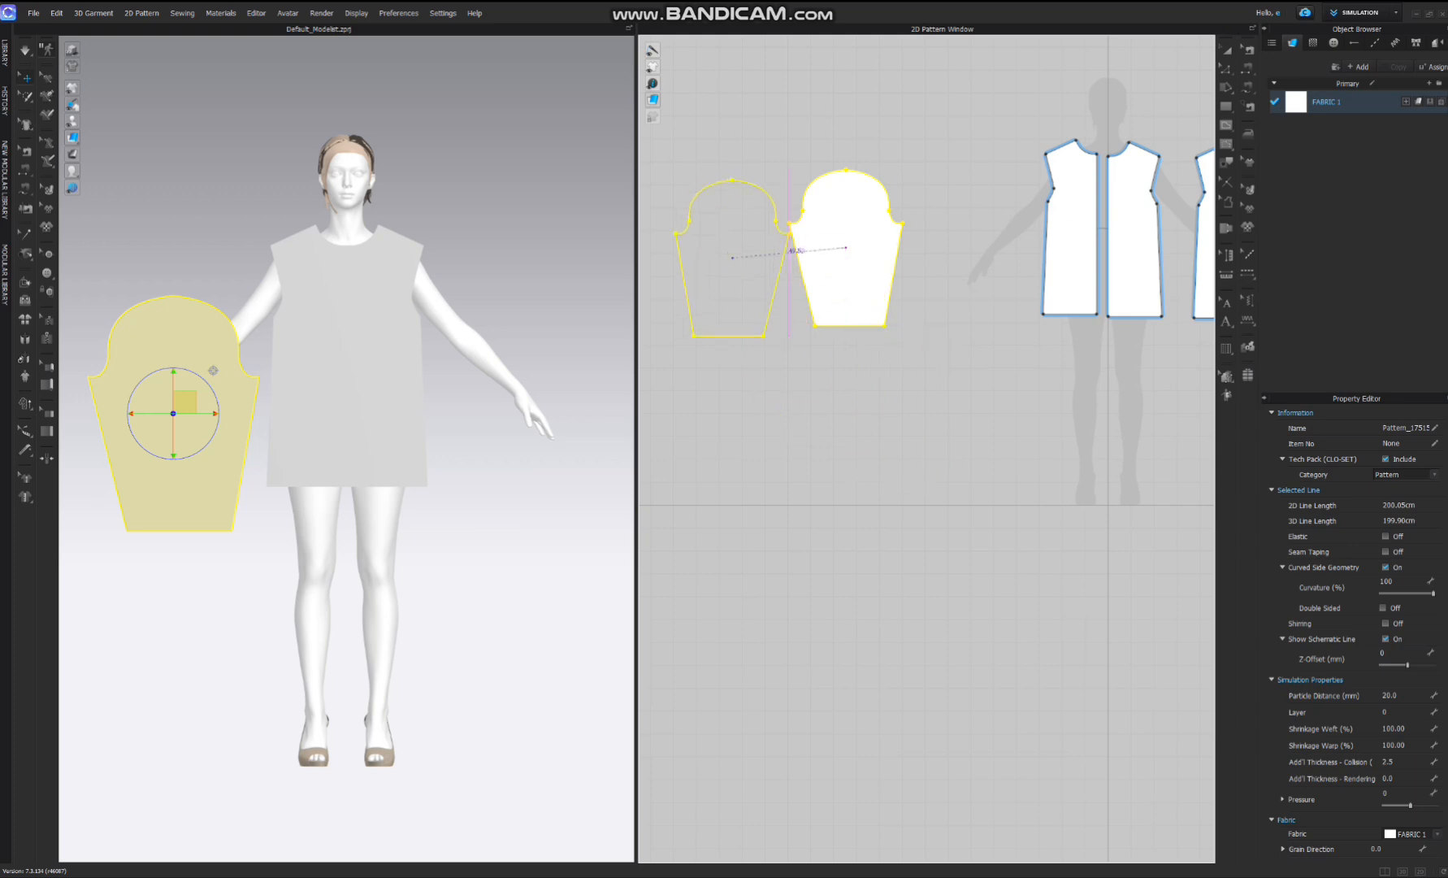
pyautogui.click(721, 246)
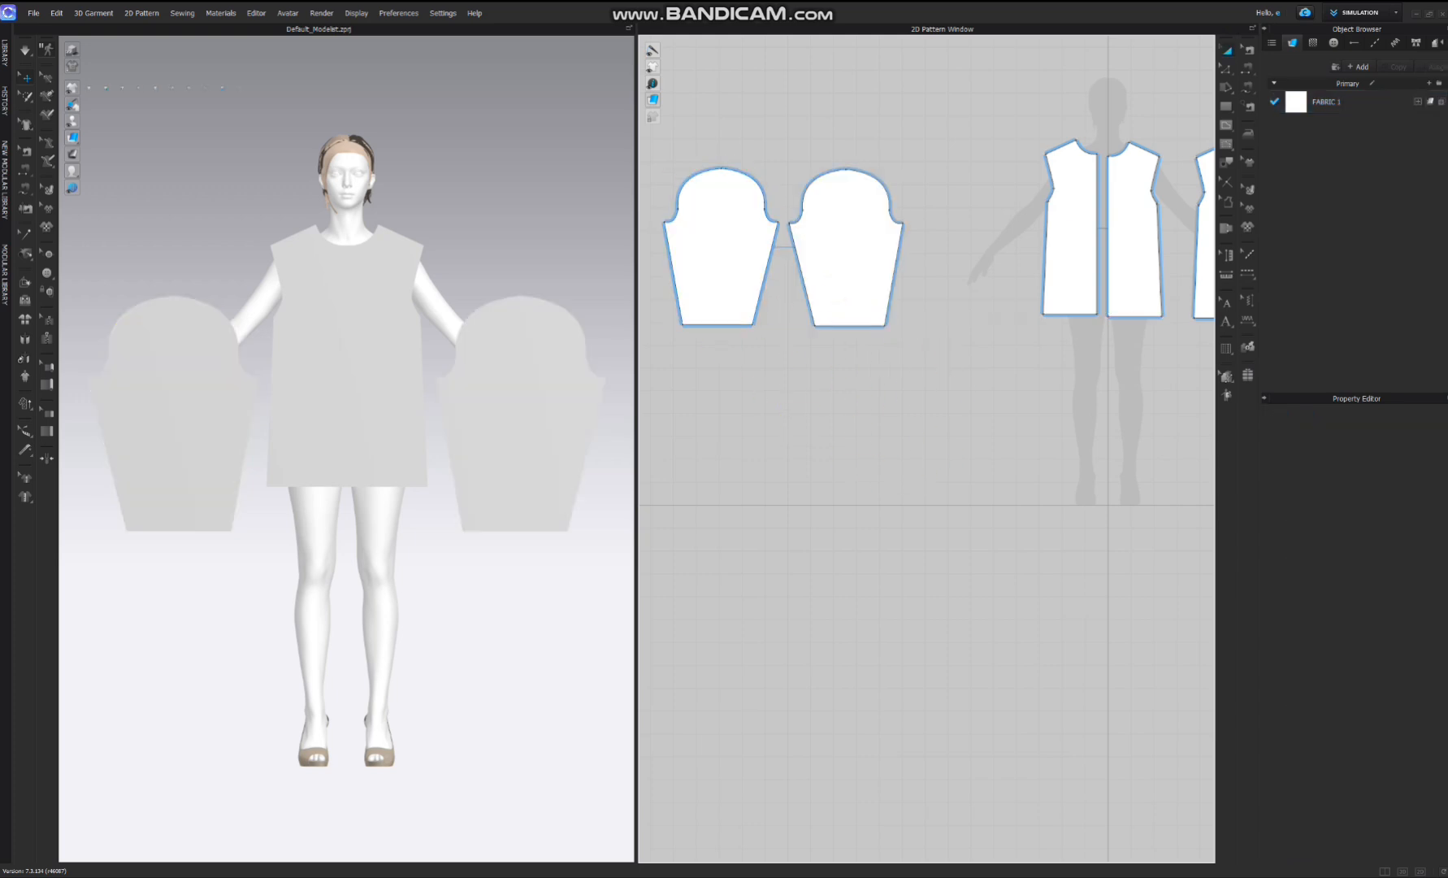
# - Show the avatar's arrangement points and wrap the sleeve around the arm using the mid-arm point
pyautogui.moveTo(72, 121)
pyautogui.click(106, 121)
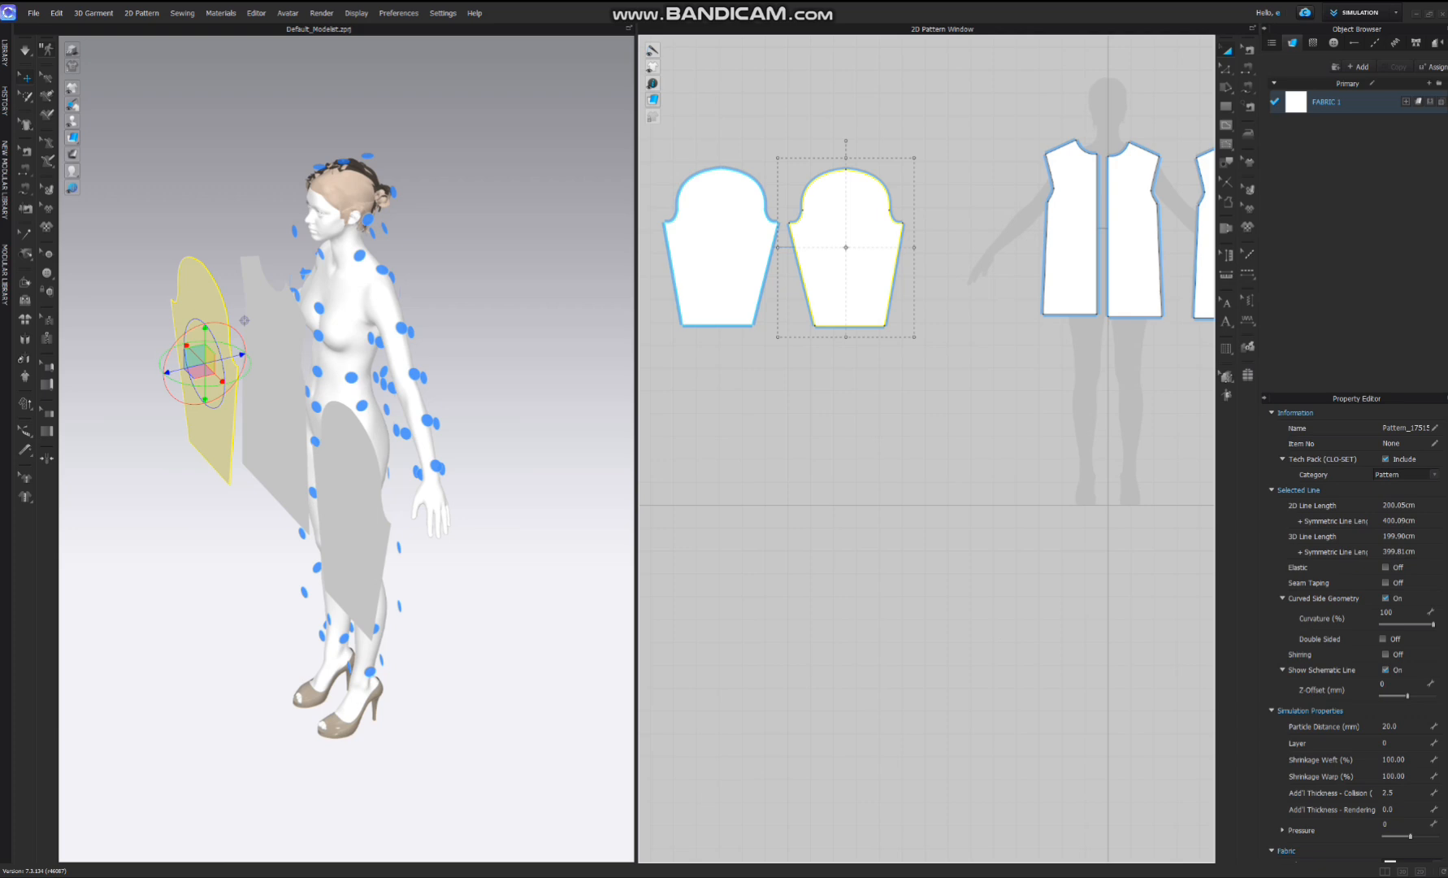
pyautogui.click(415, 374)
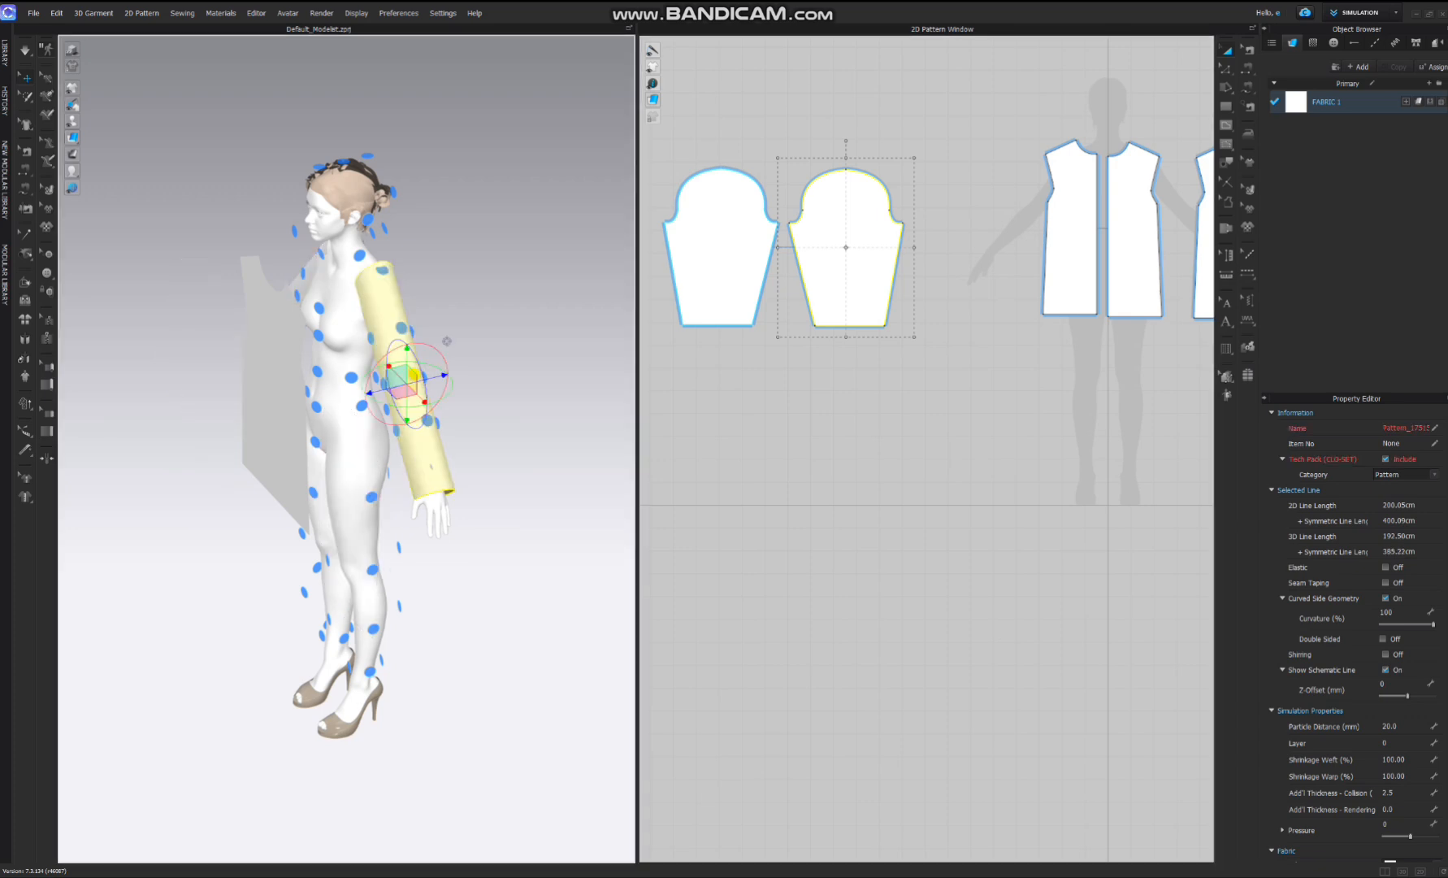
pyautogui.moveTo(432, 467); pyautogui.dragTo(500, 426, button='right')
pyautogui.press('space')
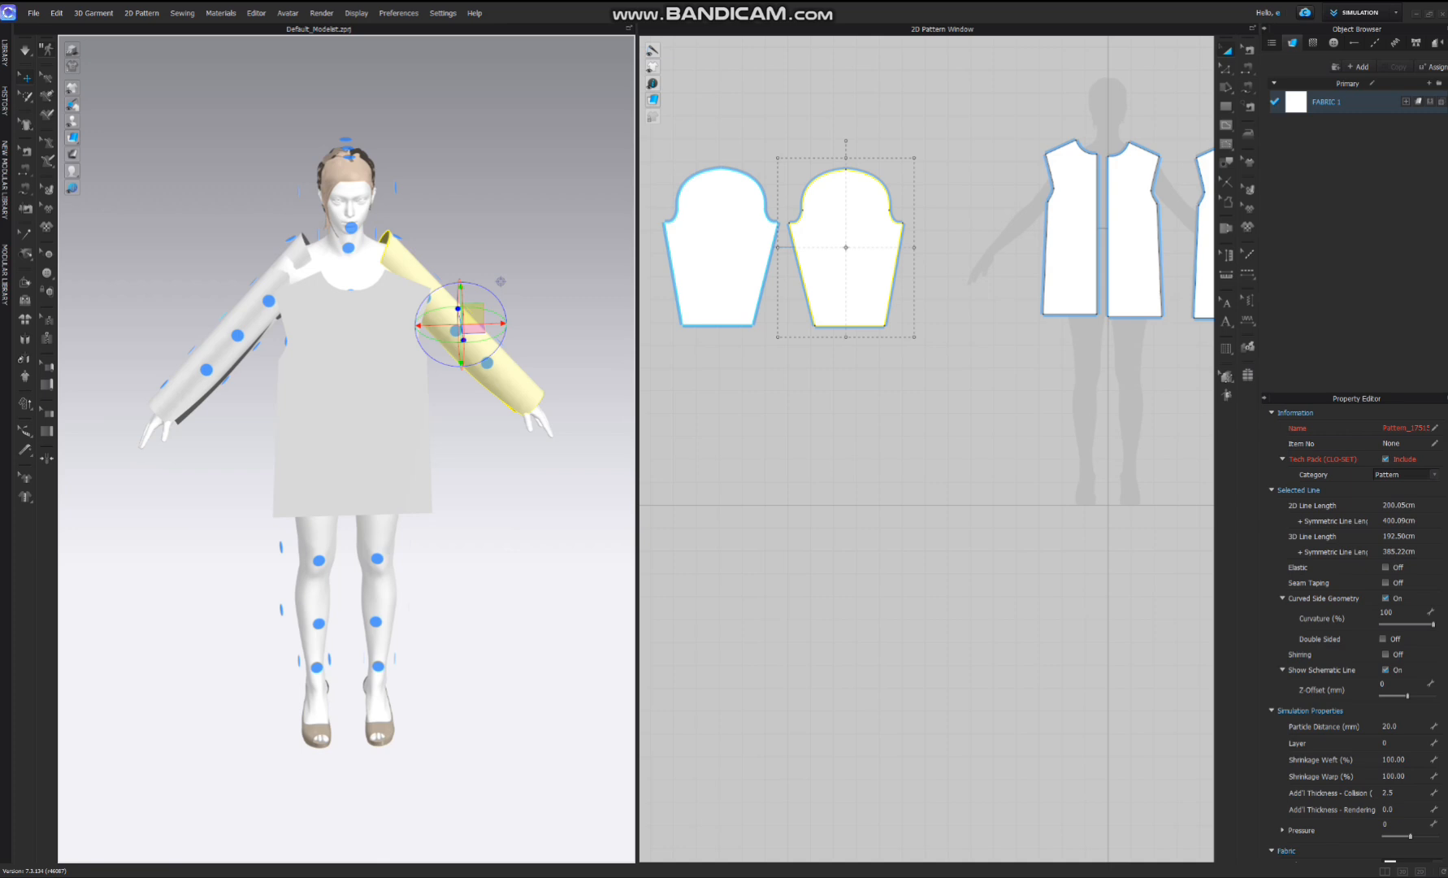
pyautogui.moveTo(501, 281); pyautogui.dragTo(443, 296, button='right')
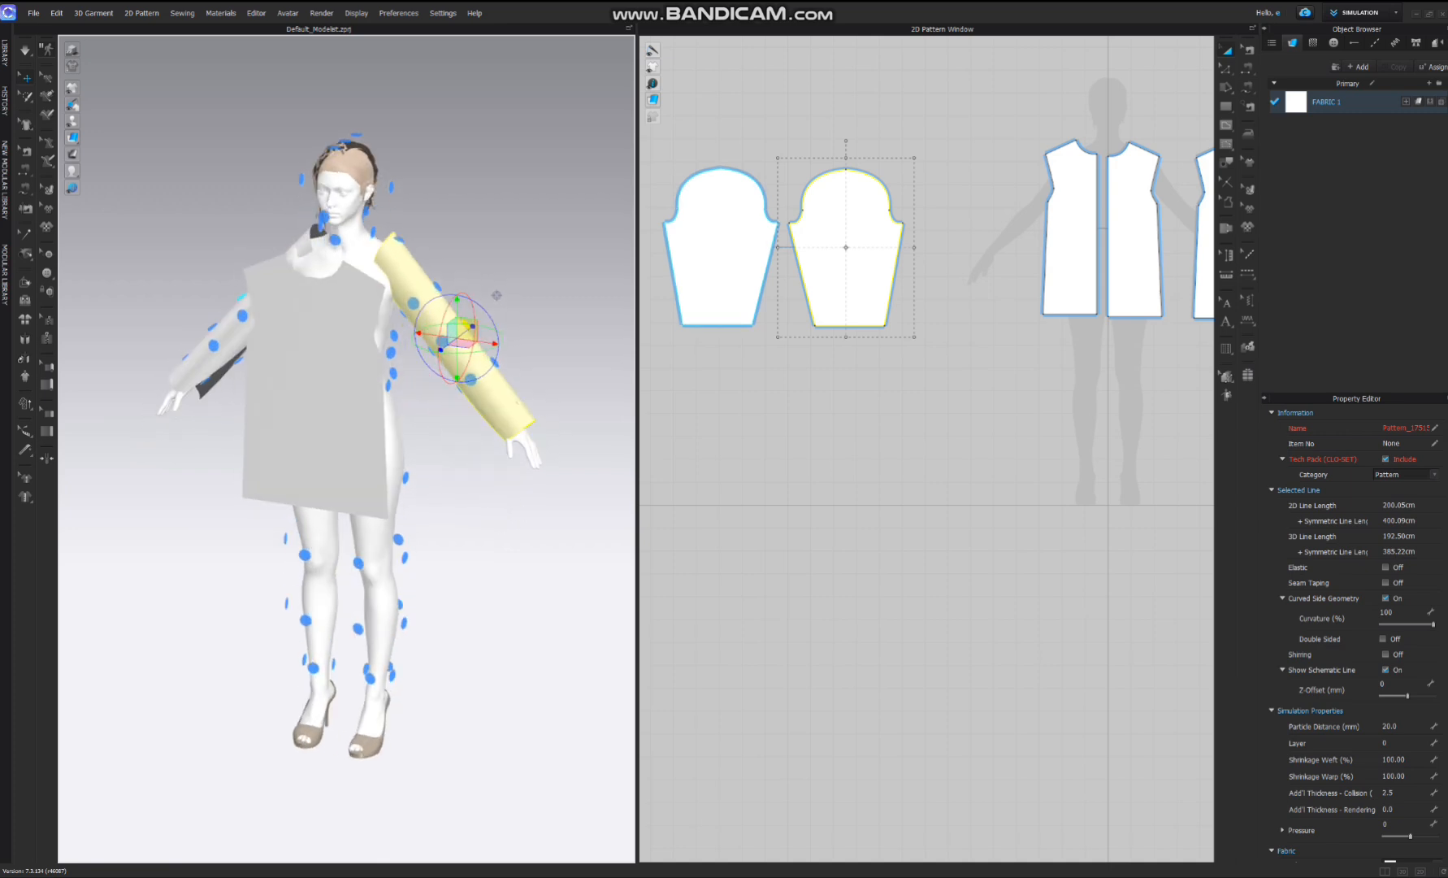
# - Move the bodice pieces off the avatar and arrange the front panel on the torso's front arrangement point
pyautogui.moveTo(343, 456); pyautogui.dragTo(152, 456)
pyautogui.moveTo(293, 425); pyautogui.dragTo(91, 483)
pyautogui.moveTo(294, 436); pyautogui.dragTo(139, 551)
pyautogui.click(166, 330)
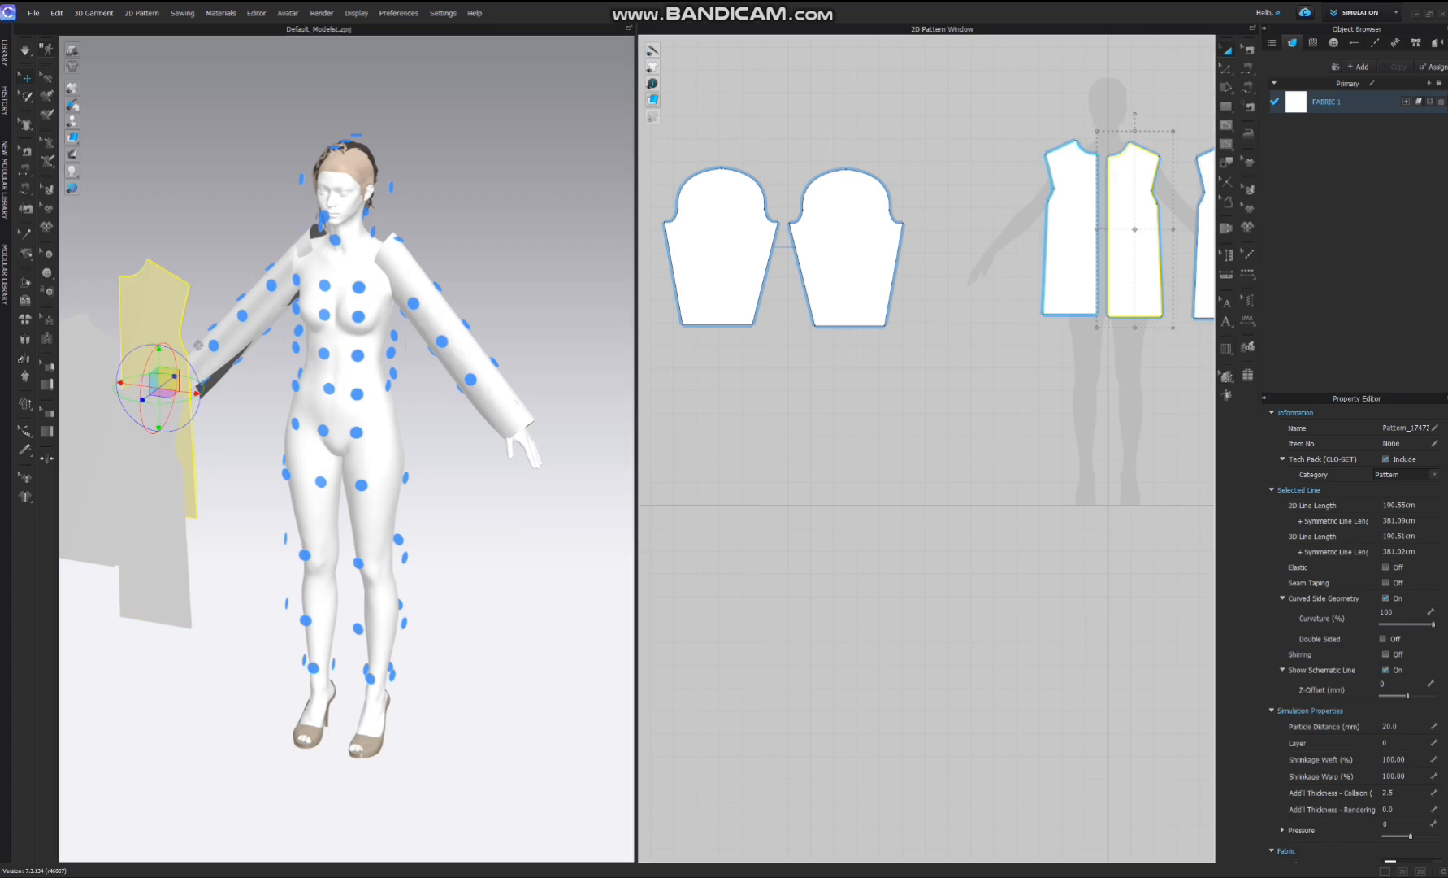
pyautogui.moveTo(191, 334); pyautogui.dragTo(253, 341, button='right')
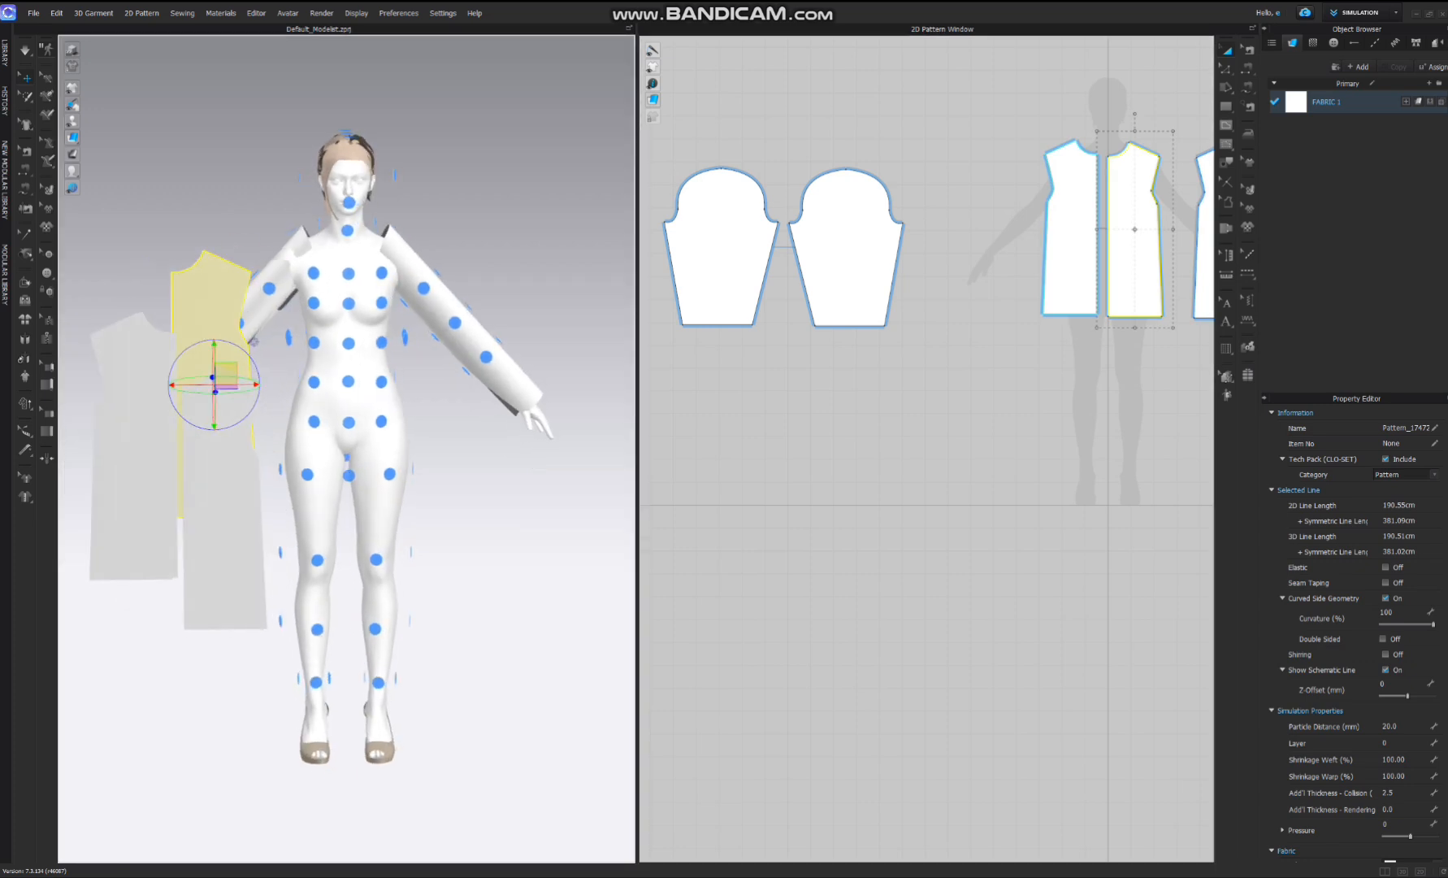
pyautogui.moveTo(254, 341); pyautogui.dragTo(414, 299)
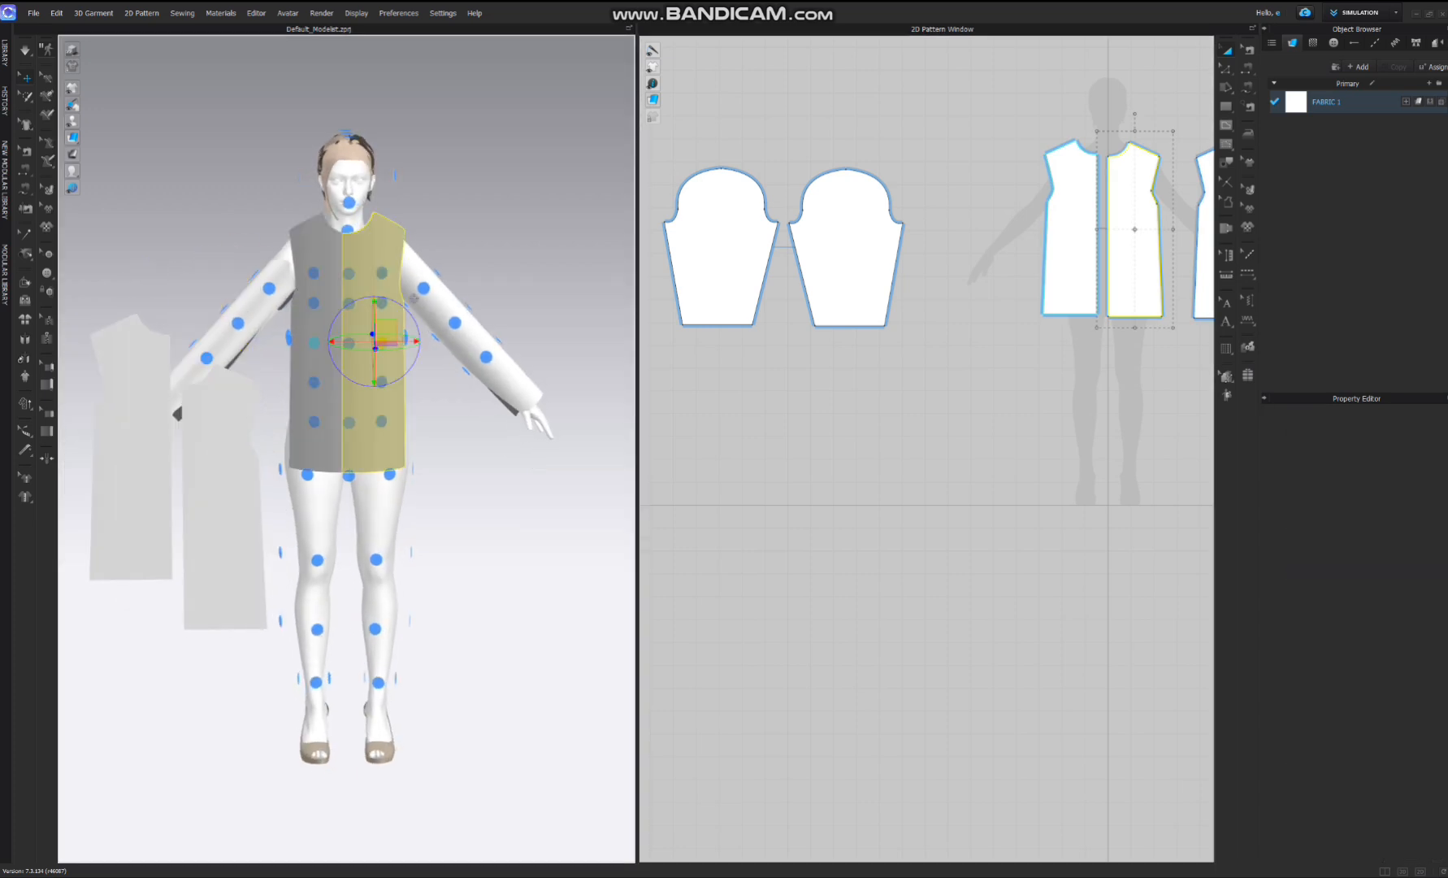
# - Arrange the back panel on the avatar's back using an arrangement point beside the spine
pyautogui.moveTo(414, 299); pyautogui.dragTo(363, 285, button='right')
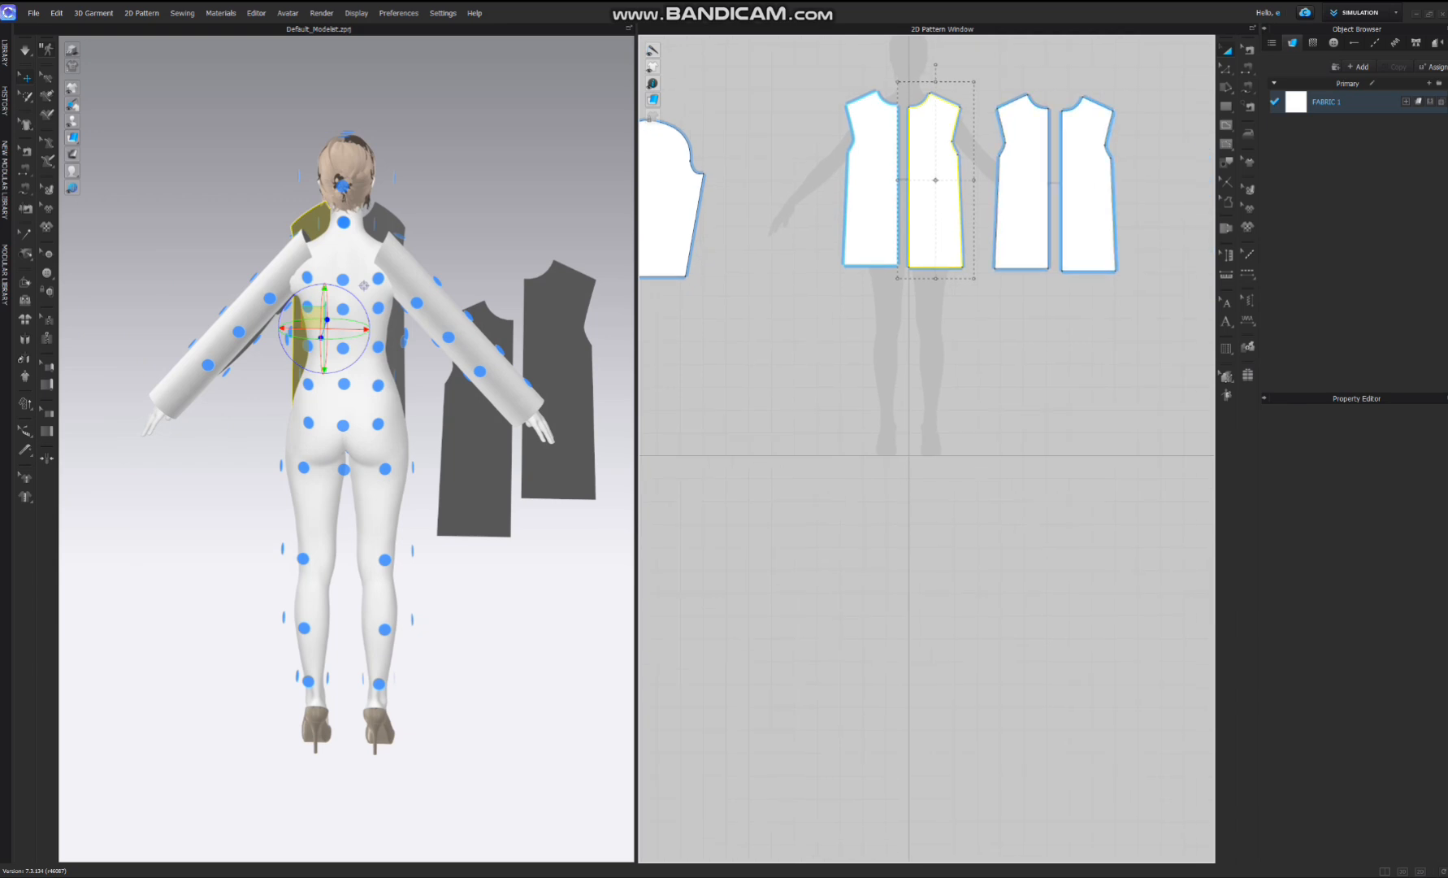
pyautogui.click(475, 422)
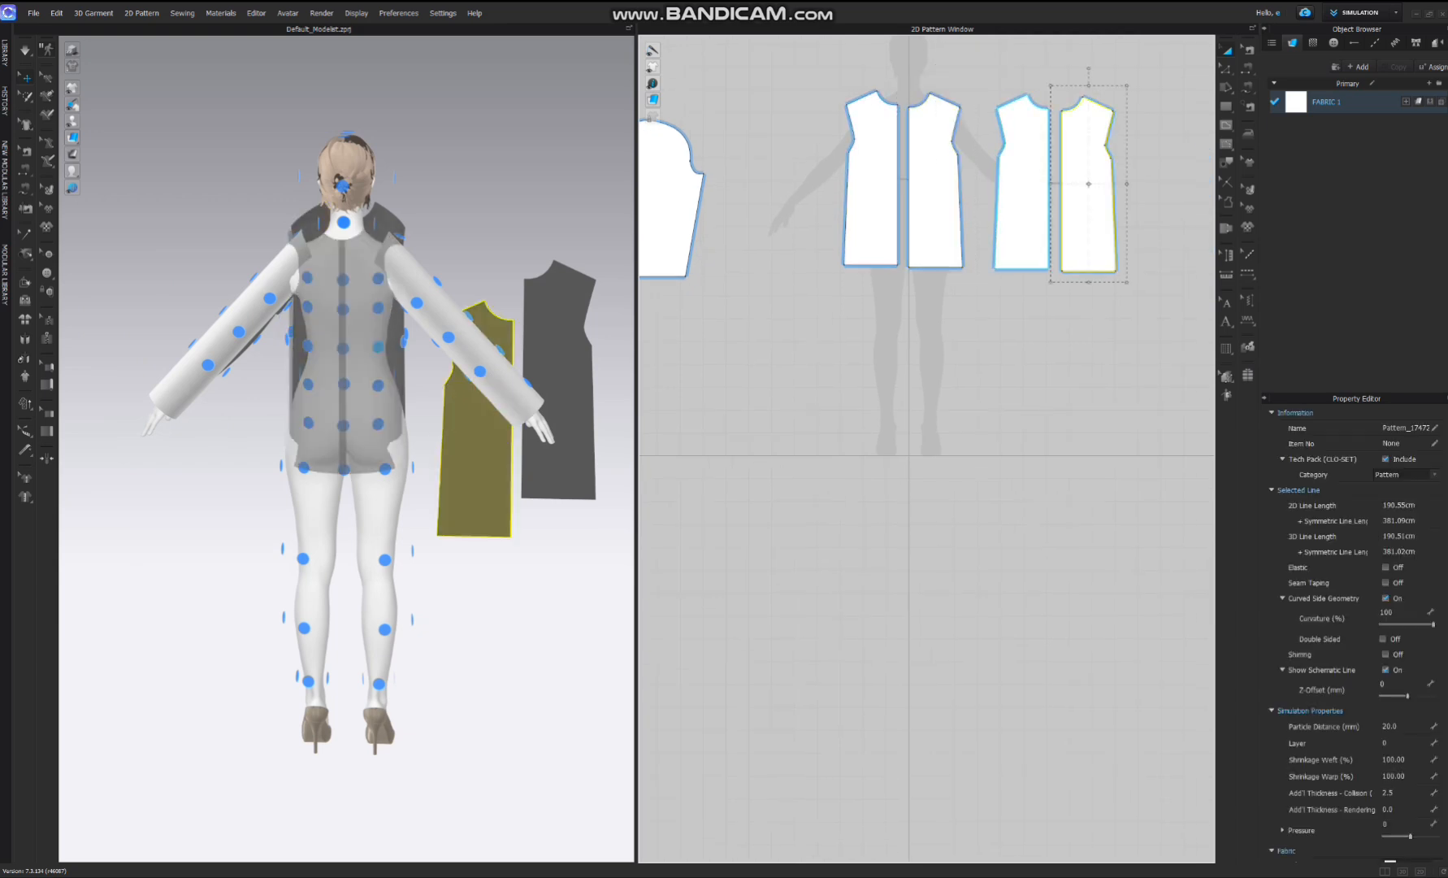
pyautogui.click(378, 347)
pyautogui.moveTo(378, 347)
pyautogui.mouseDown(button='right')
pyautogui.moveTo(390, 358)
pyautogui.moveTo(372, 337)
pyautogui.mouseUp(button='right')
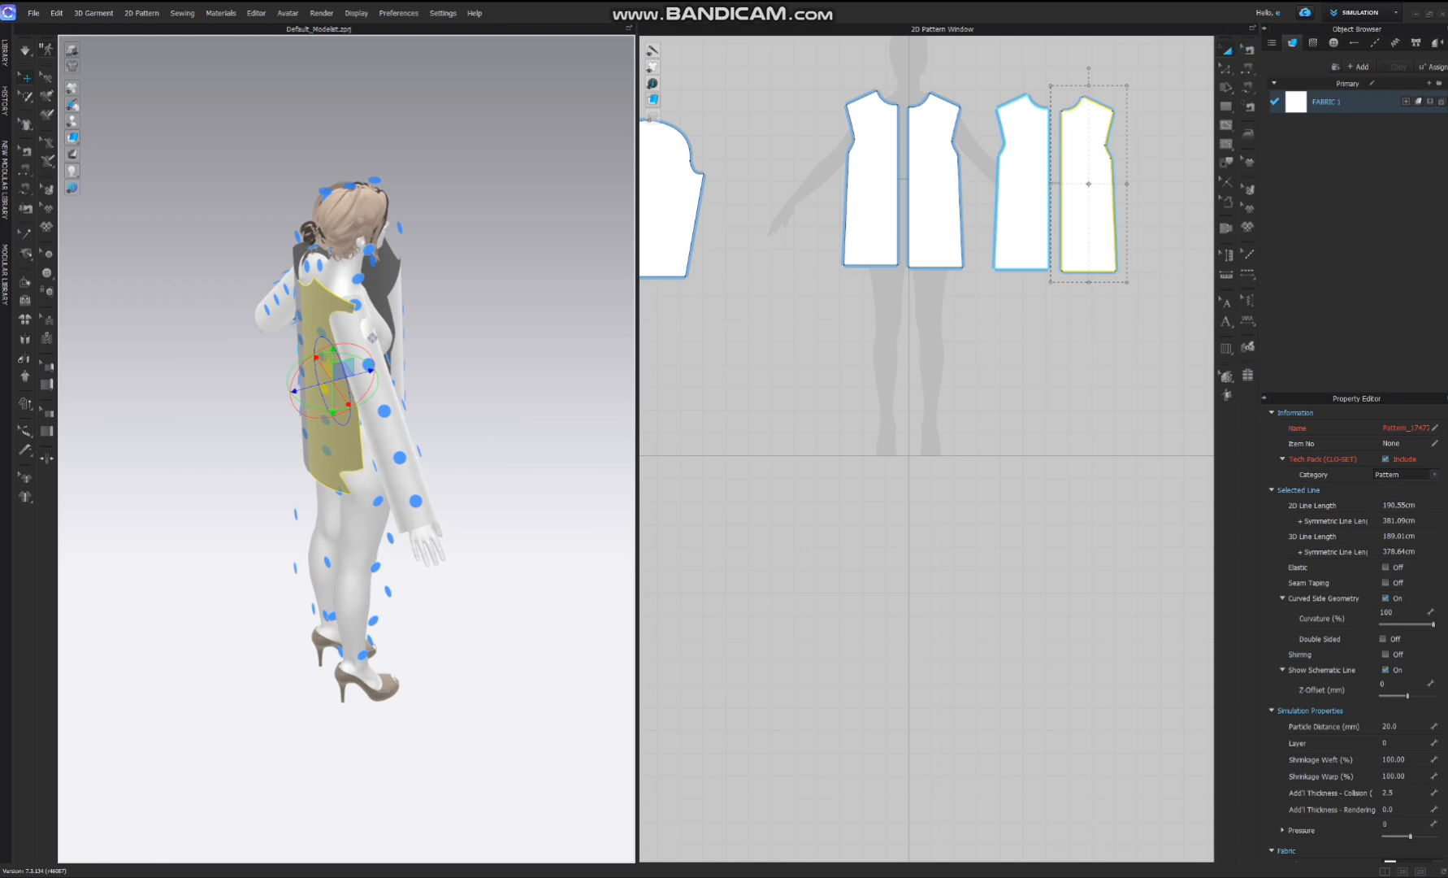
# - Sew the front shoulder edge to the back shoulder edge with Segment Sewing
pyautogui.click(1247, 68)
pyautogui.click(1301, 70)
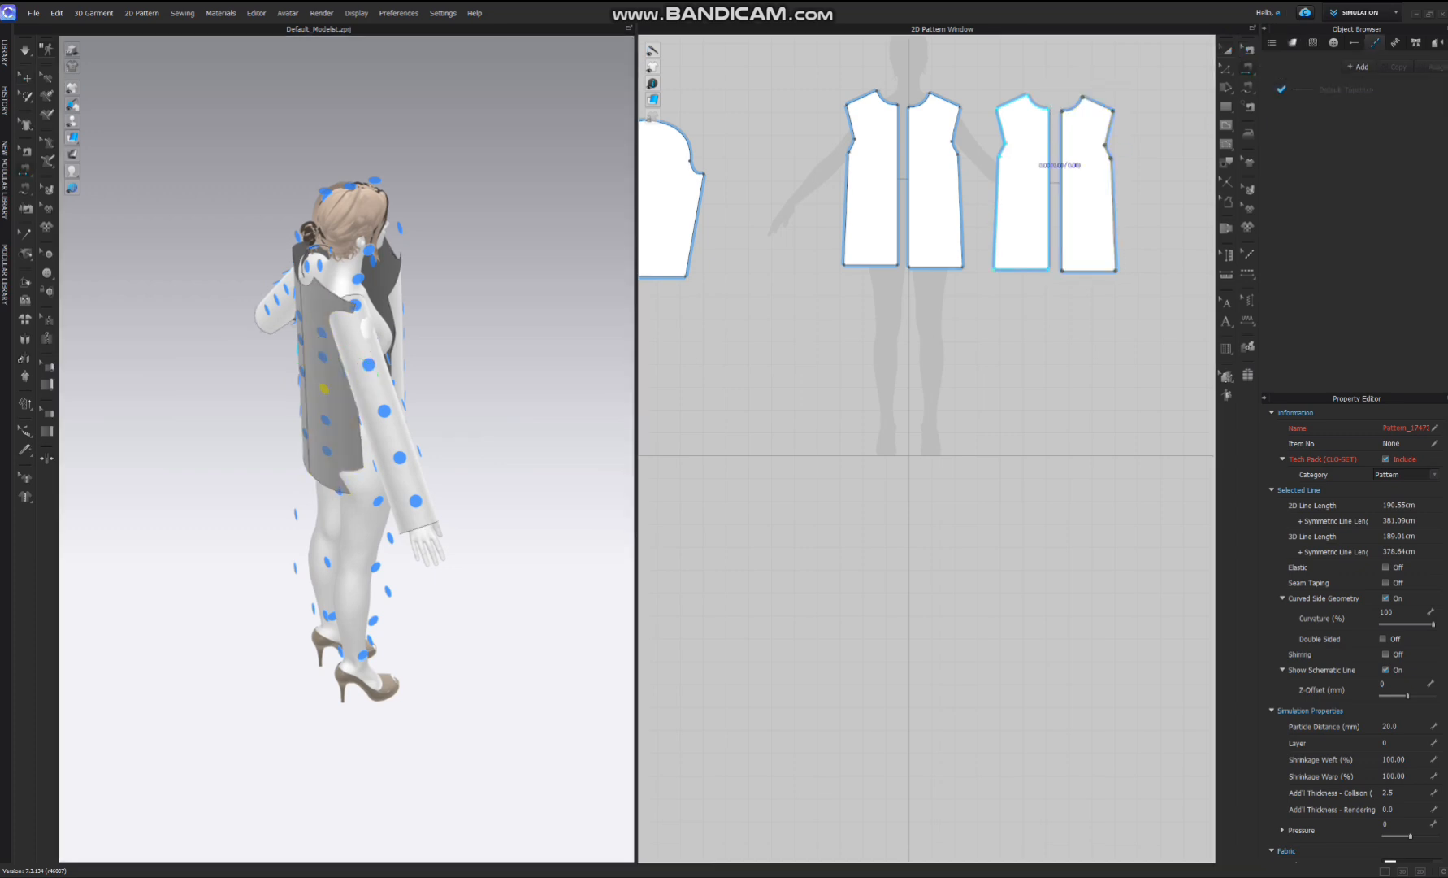
pyautogui.scroll(4, 421, 256)
pyautogui.moveTo(421, 253); pyautogui.dragTo(446, 406, button='middle')
pyautogui.moveTo(445, 407)
pyautogui.mouseDown(button='right')
pyautogui.moveTo(448, 459)
pyautogui.moveTo(433, 409)
pyautogui.mouseUp(button='right')
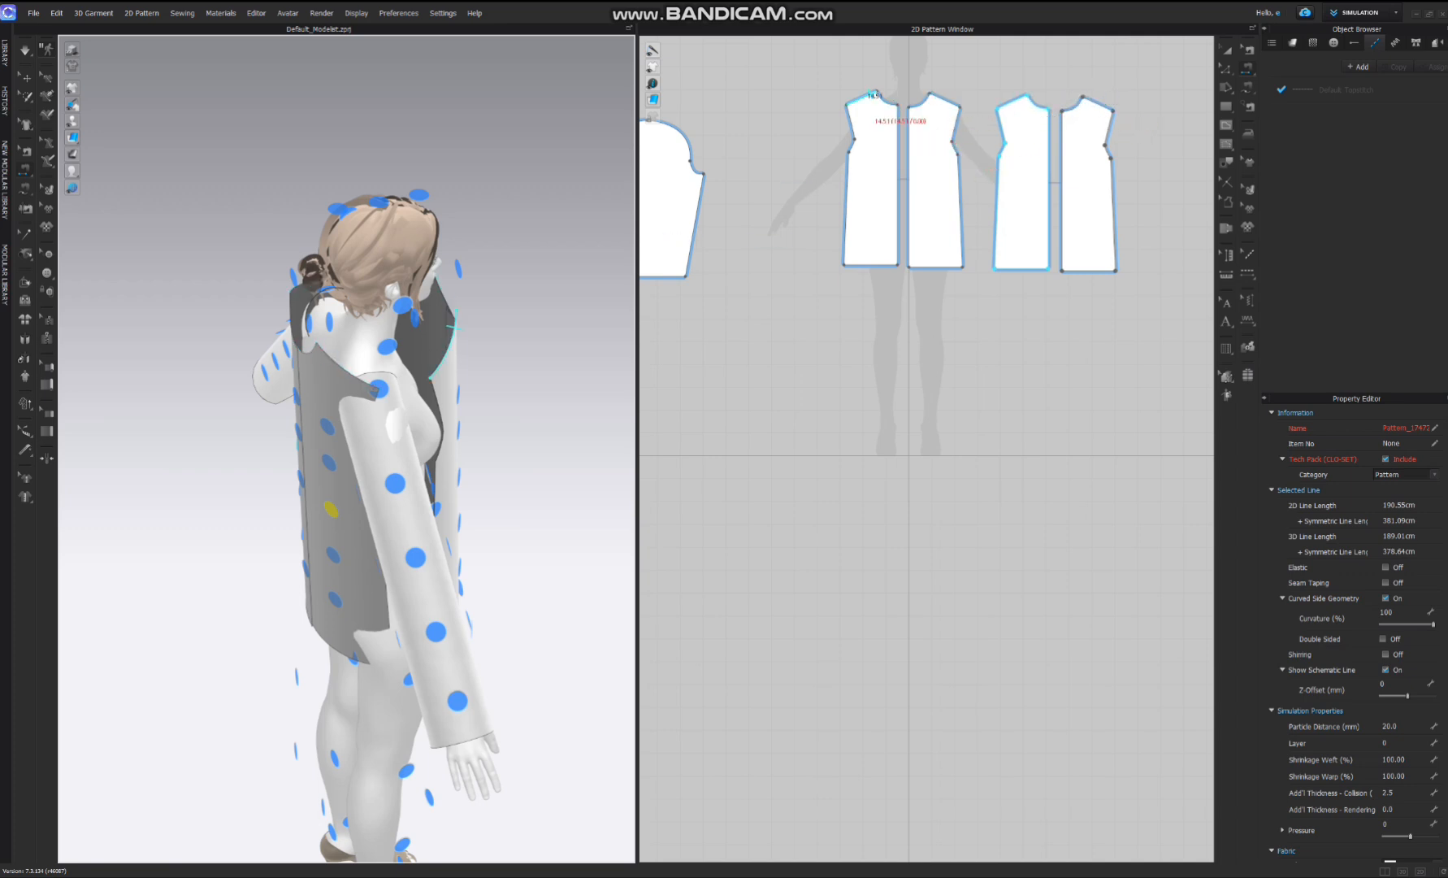
pyautogui.click(897, 138)
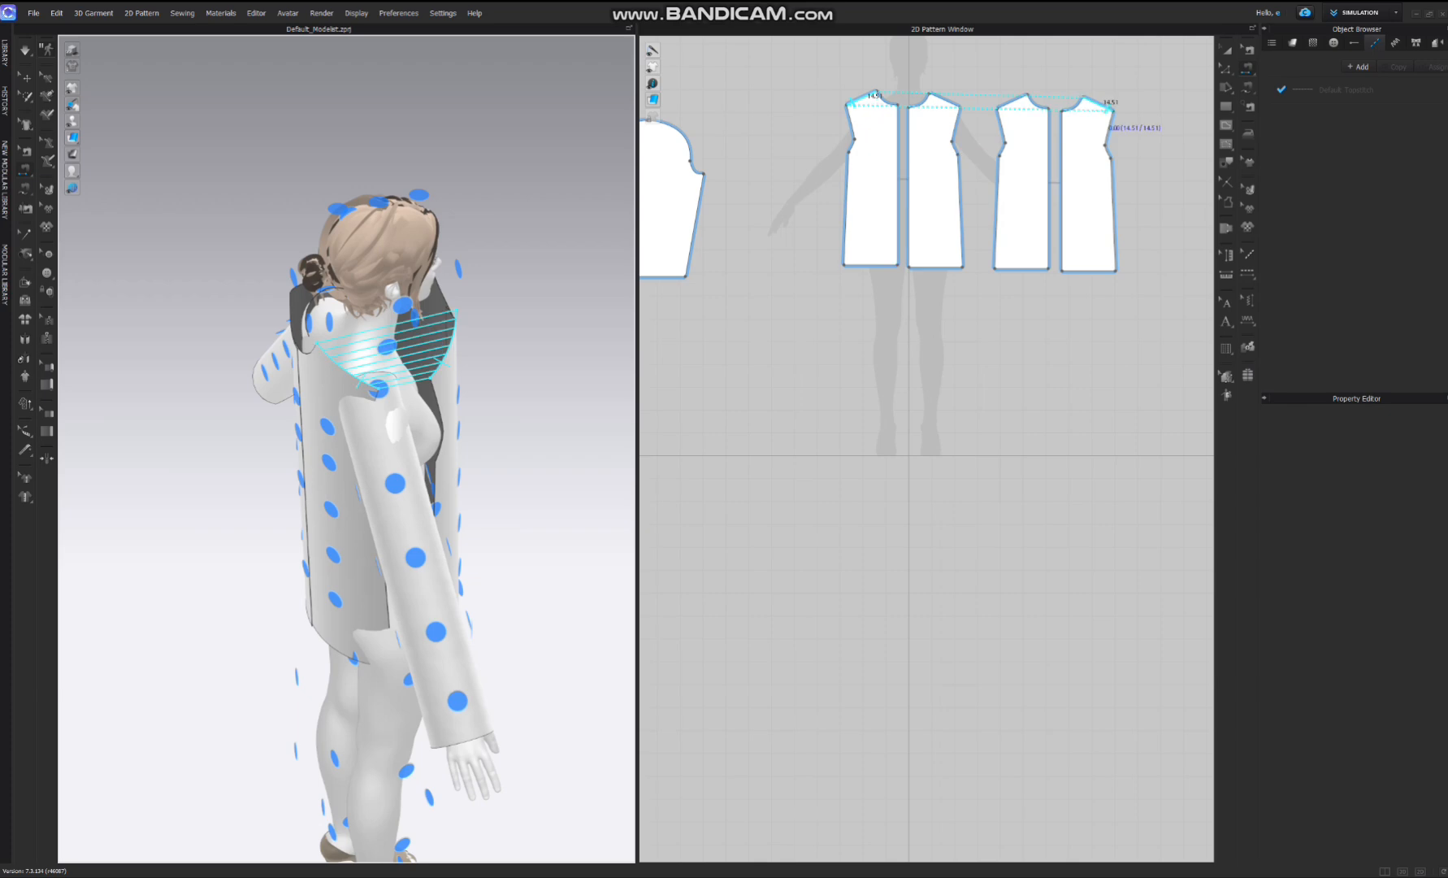
pyautogui.click(1091, 104)
# - Sew the side edges of the front and back panels together below the armholes
pyautogui.moveTo(443, 256); pyautogui.dragTo(451, 220, button='right')
pyautogui.click(999, 178)
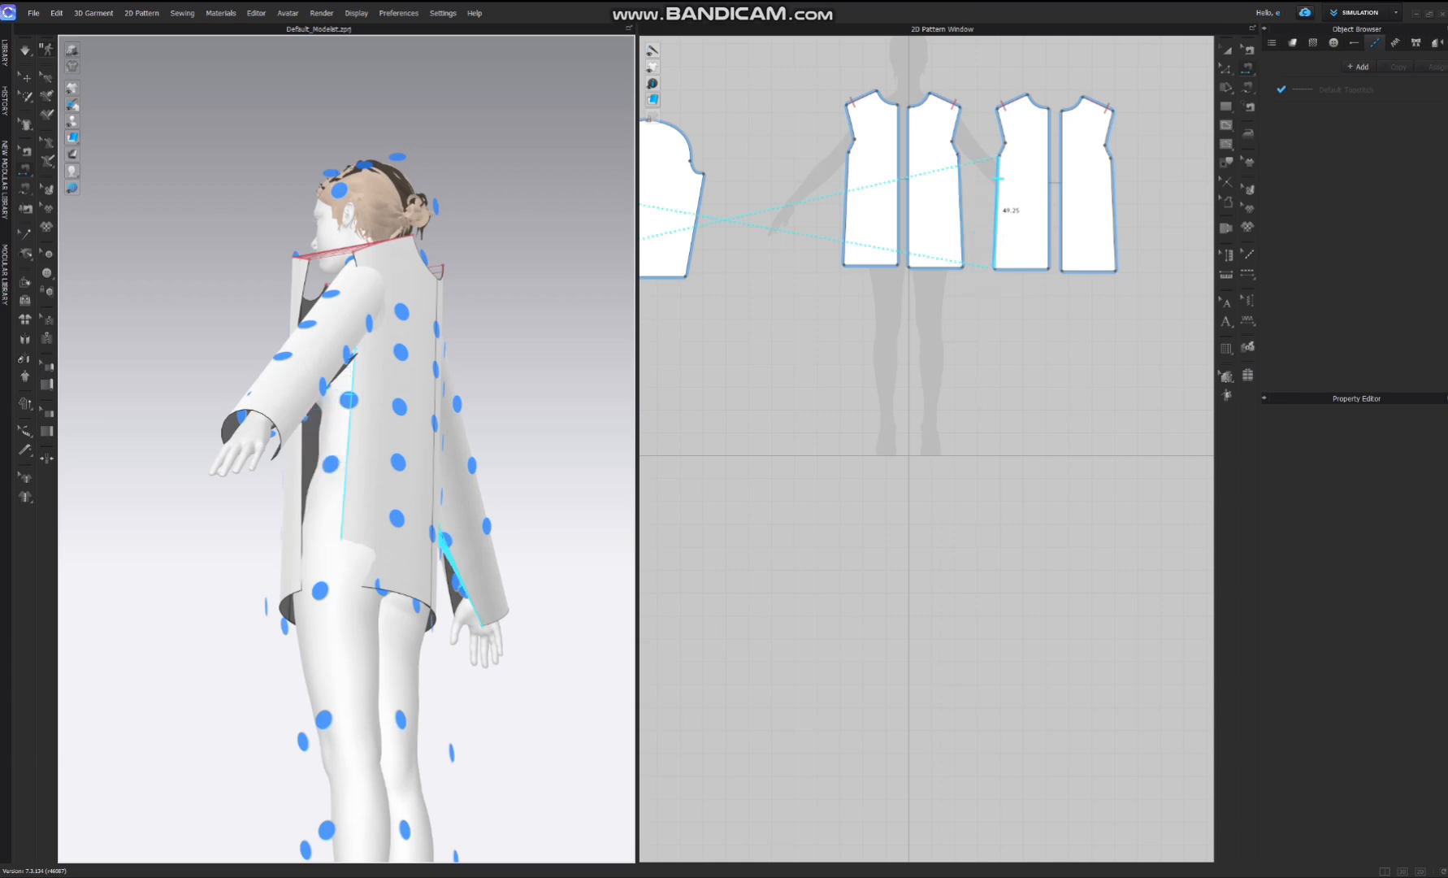
pyautogui.click(999, 178)
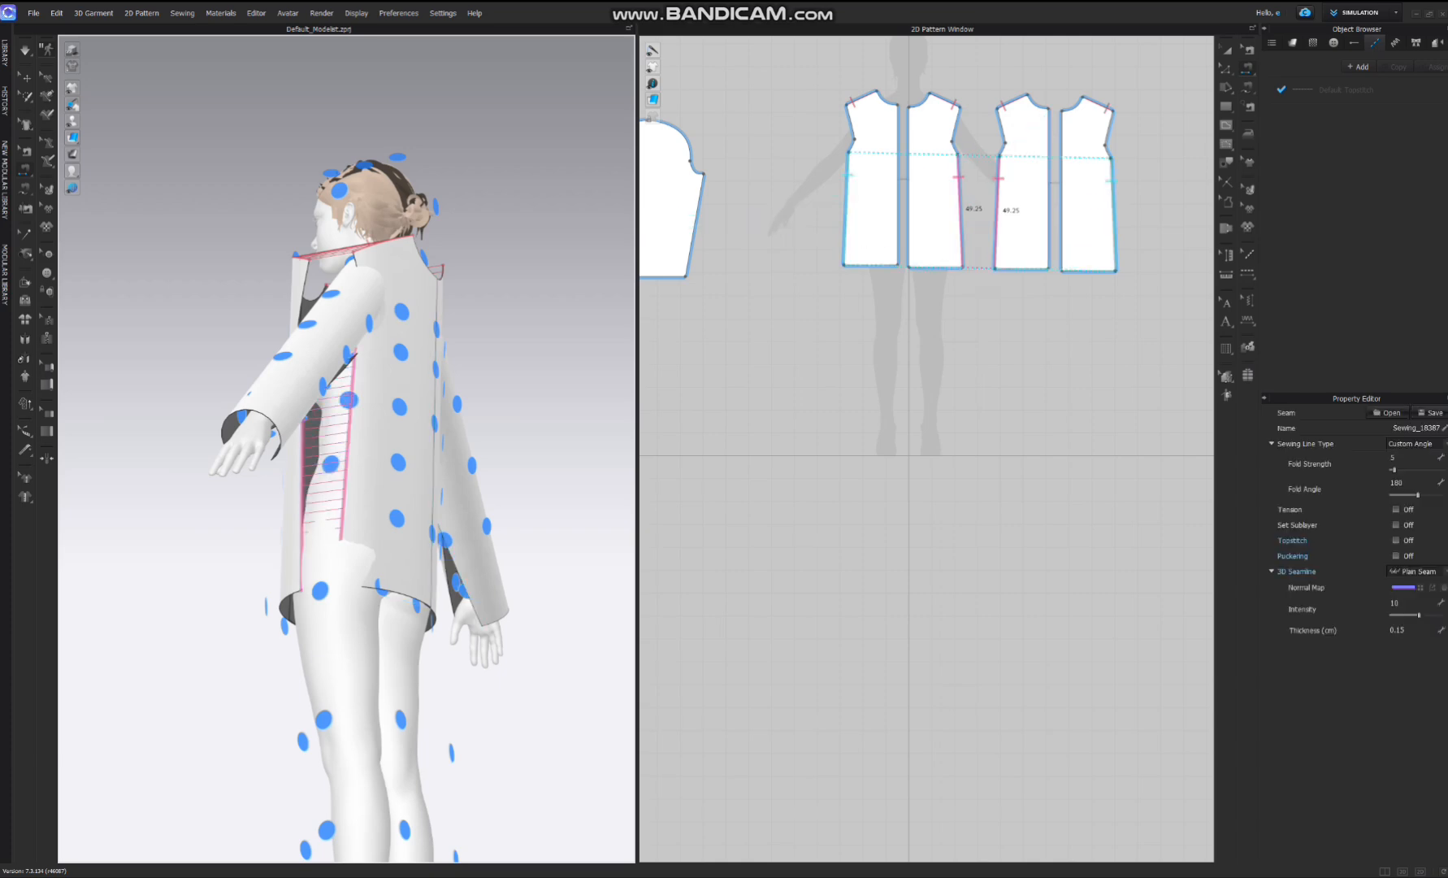
pyautogui.rightClick(668, 404)
# - Sew the two back panels together along the center back edges
pyautogui.moveTo(389, 400); pyautogui.dragTo(130, 402, button='right')
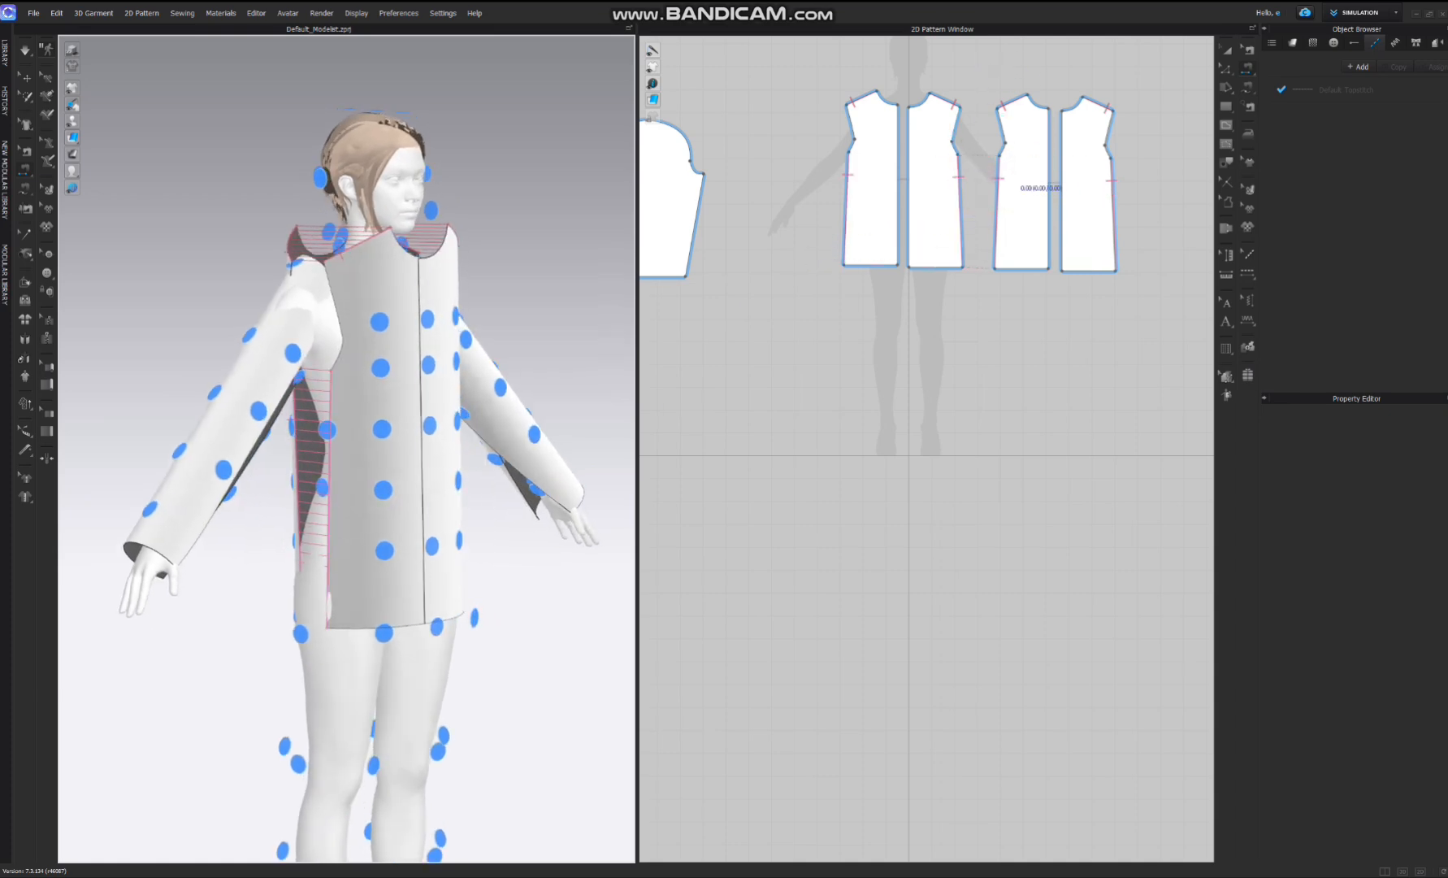
pyautogui.click(1047, 187)
pyautogui.click(1061, 188)
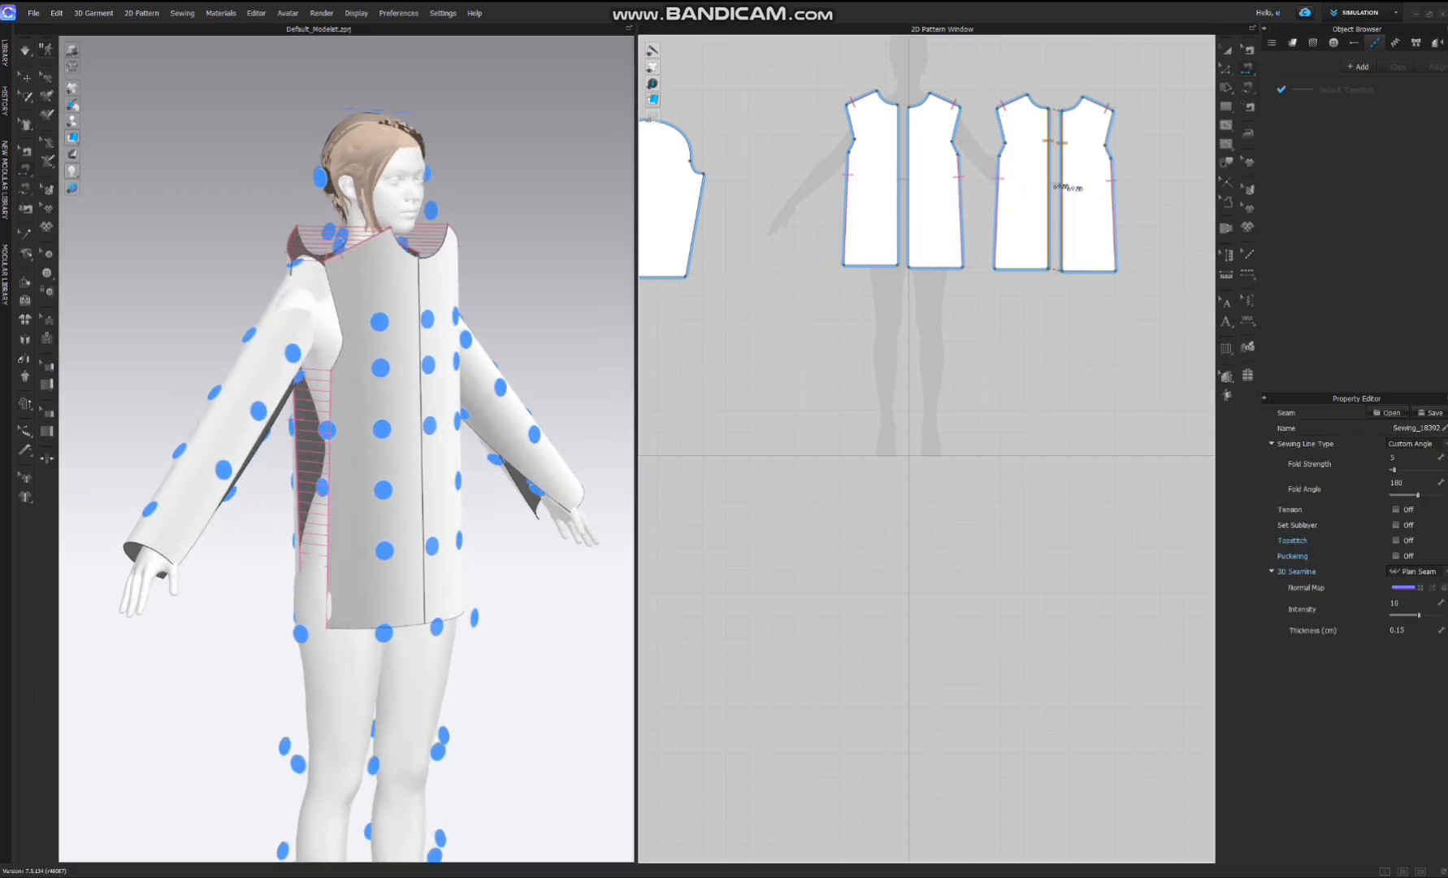
# - Sew the half of the sleeve cap facing the bodice to the front panel's armhole with Free Sewing
pyautogui.moveTo(744, 225); pyautogui.dragTo(789, 306, button='right')
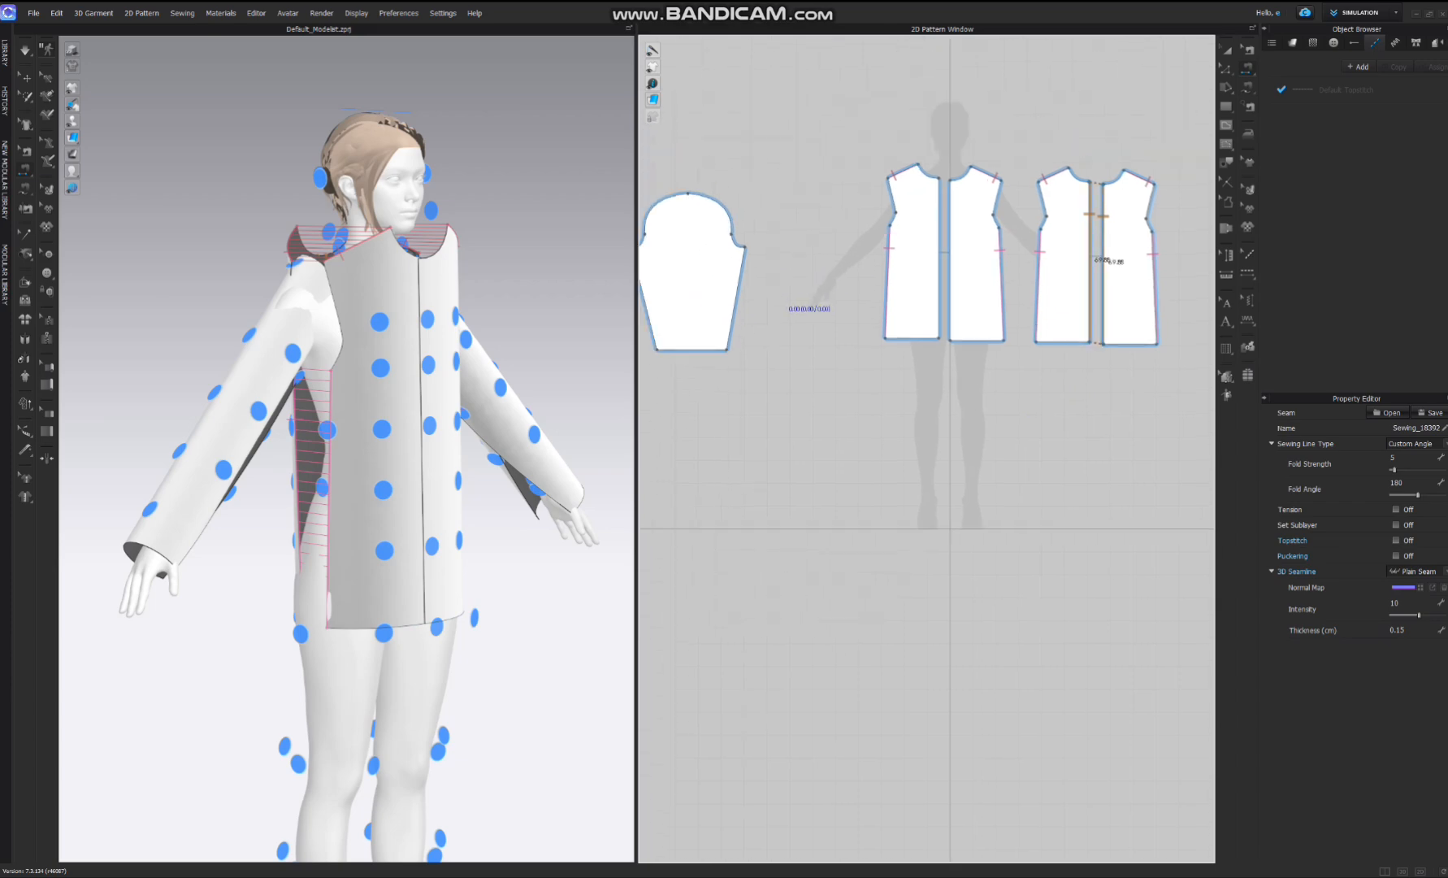
pyautogui.moveTo(789, 307); pyautogui.dragTo(867, 345, button='middle')
pyautogui.moveTo(520, 244); pyautogui.dragTo(569, 317, button='right')
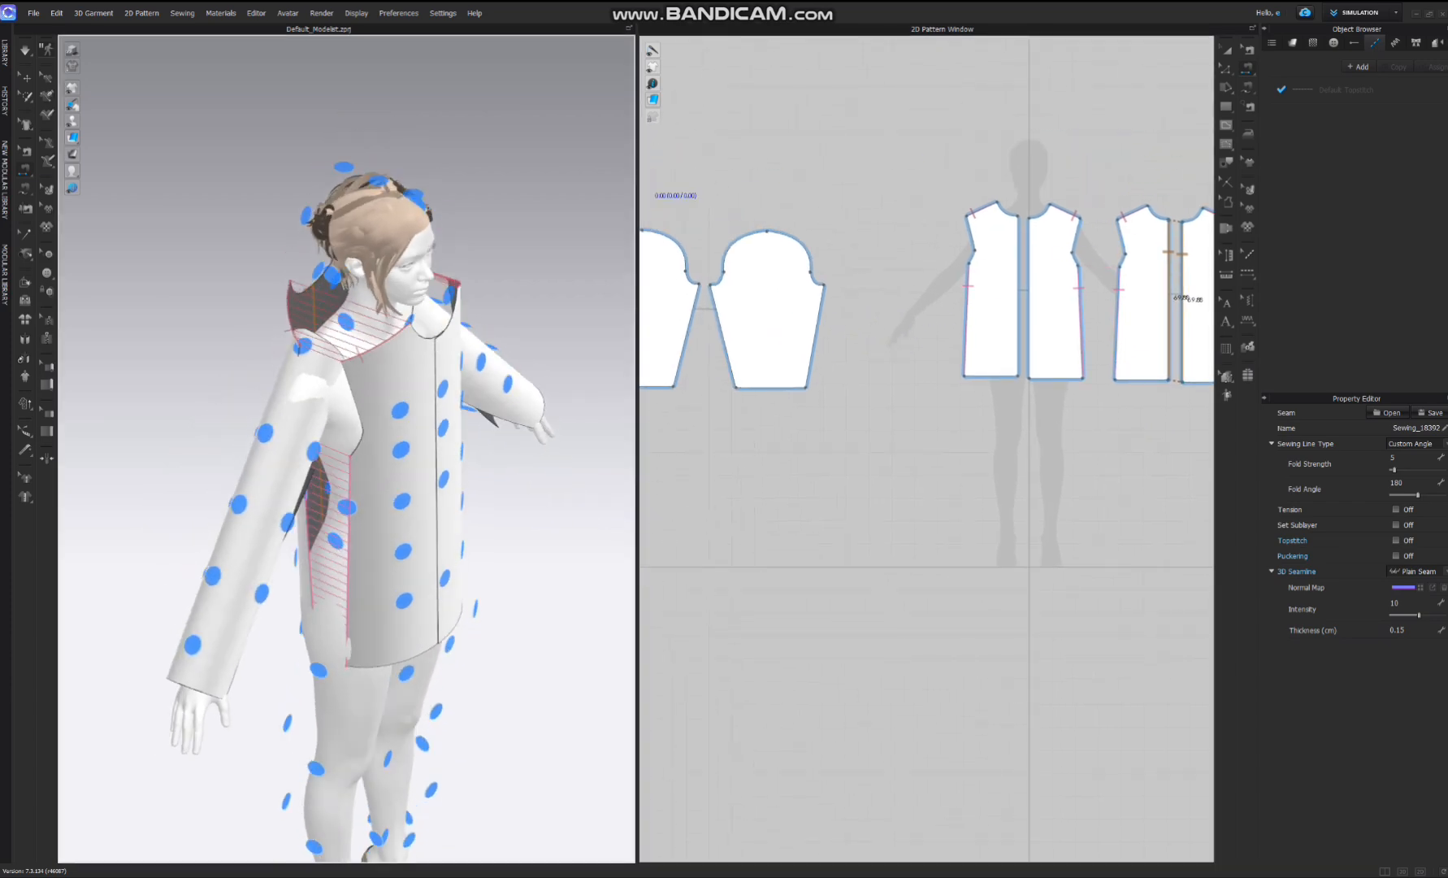
pyautogui.click(1248, 87)
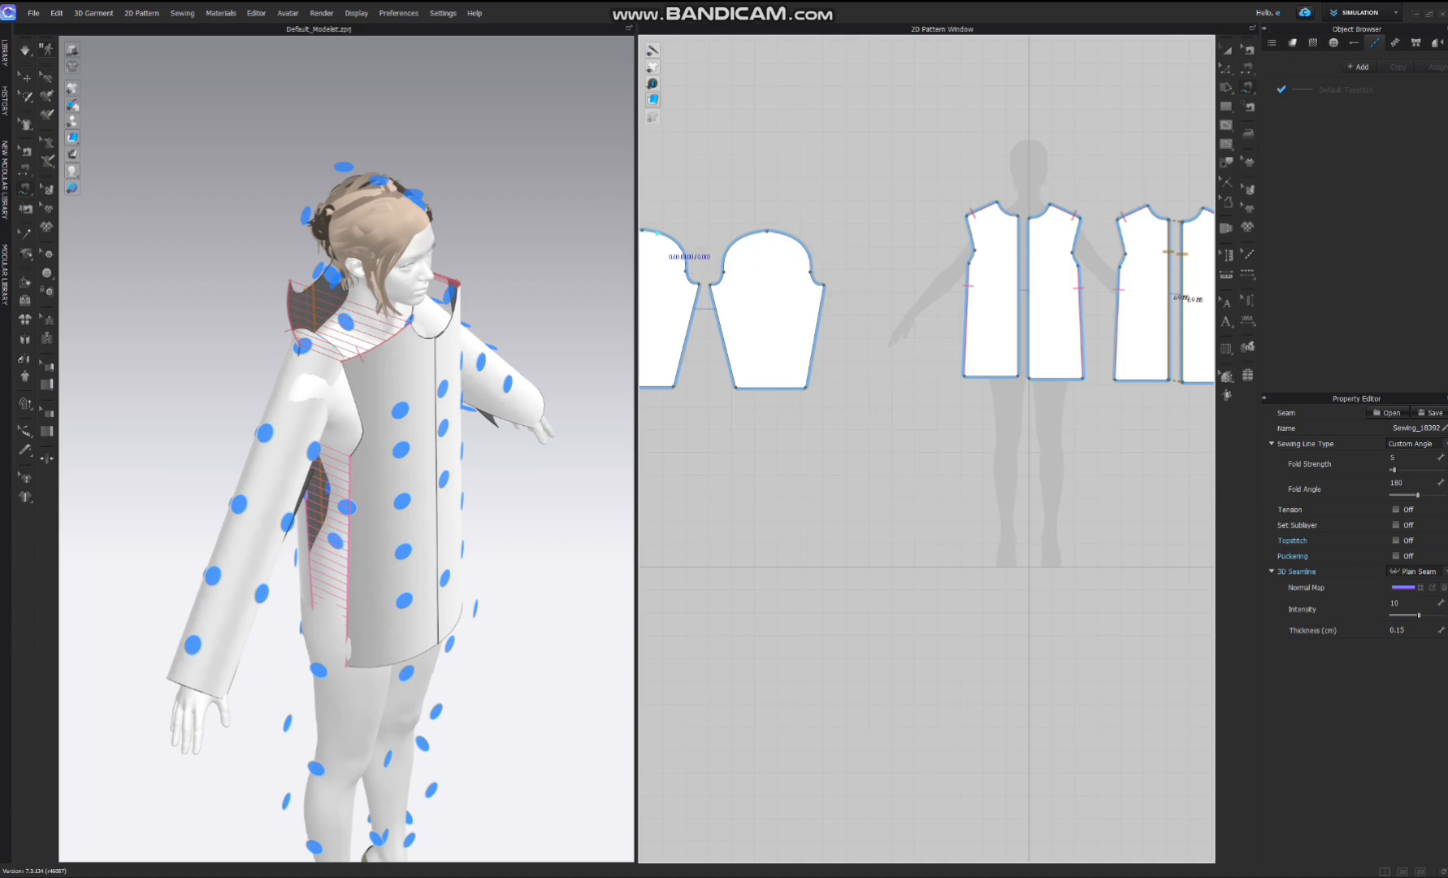
pyautogui.moveTo(752, 202); pyautogui.dragTo(791, 218, button='middle')
pyautogui.click(682, 247)
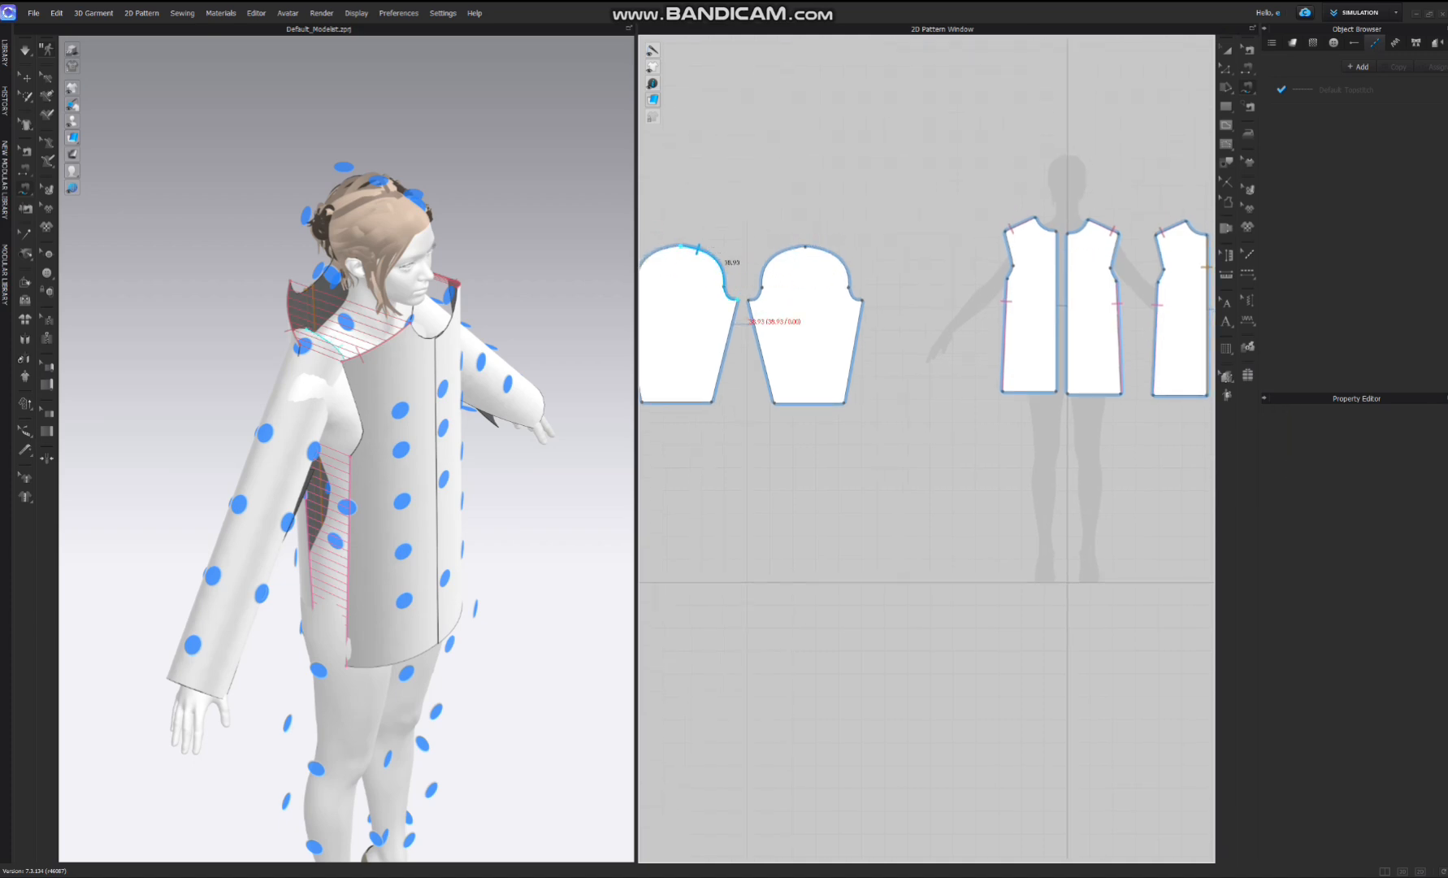
pyautogui.click(1005, 232)
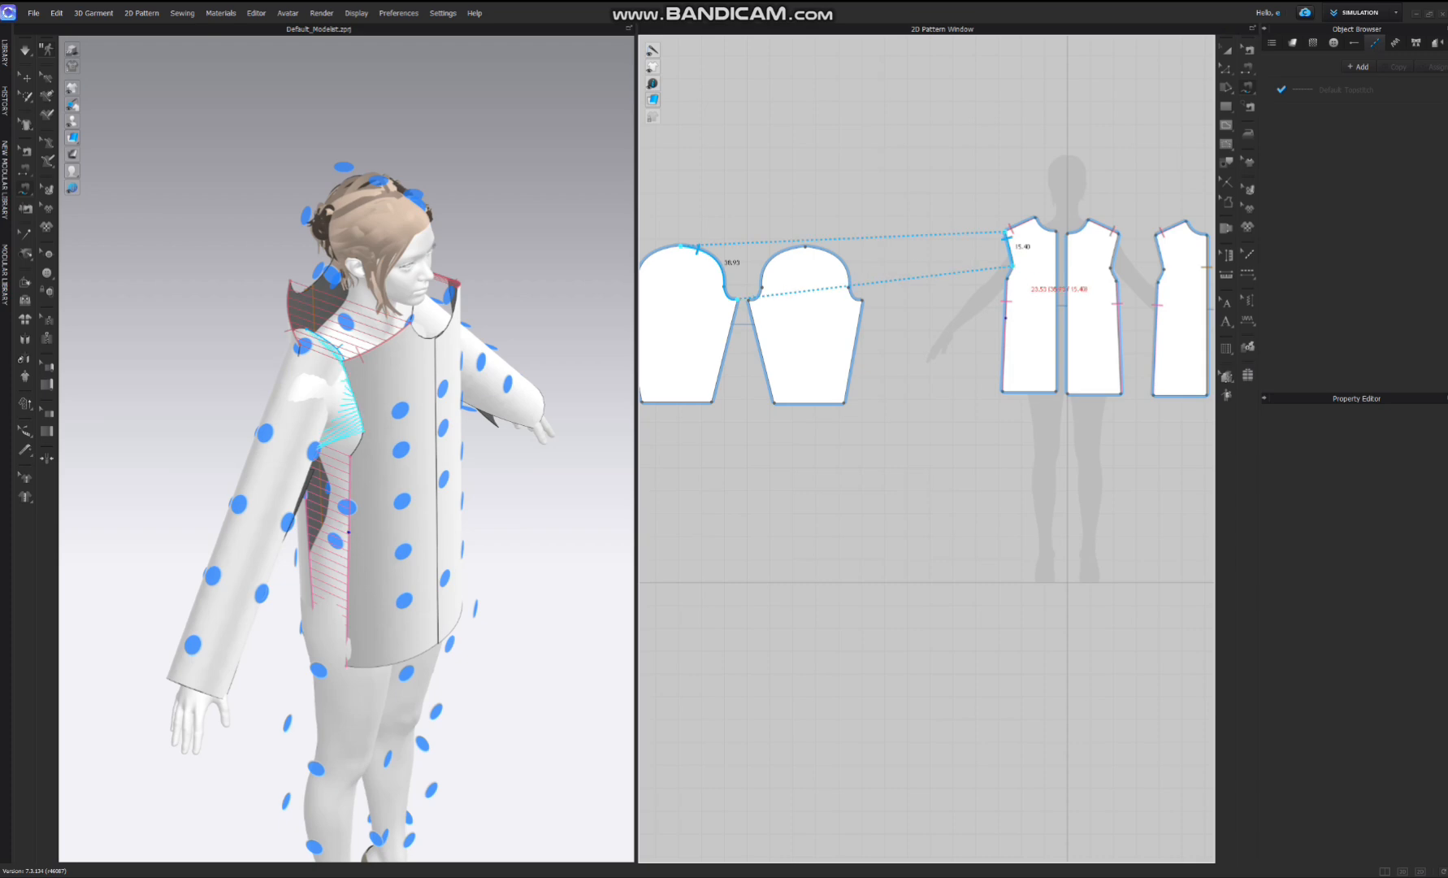
pyautogui.click(1008, 279)
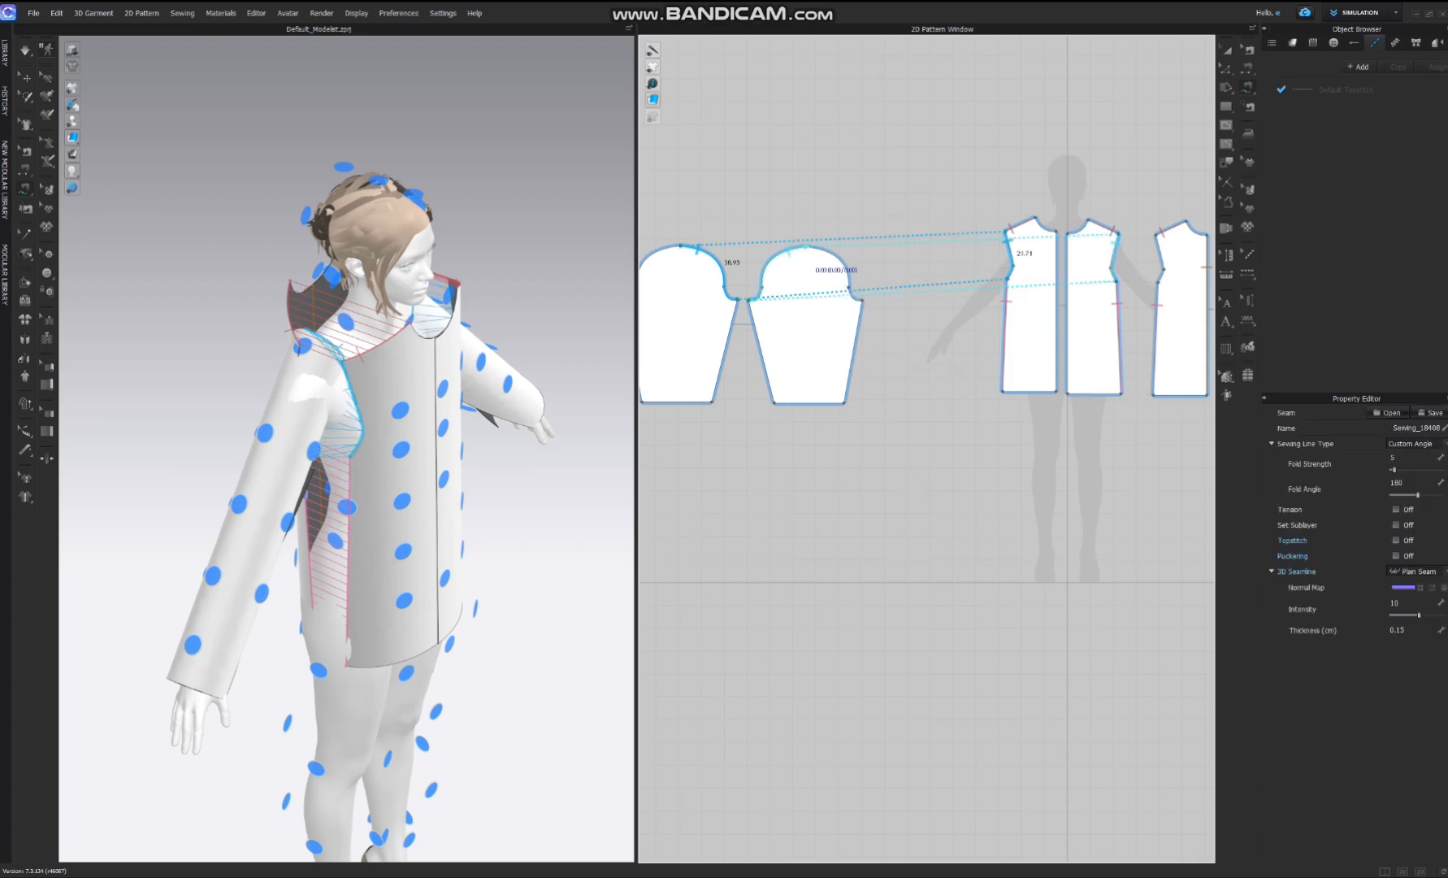
# - Sew the sleeve's two slanted underarm edges together and simulate the garment on the avatar
pyautogui.moveTo(390, 475); pyautogui.dragTo(581, 481, button='right')
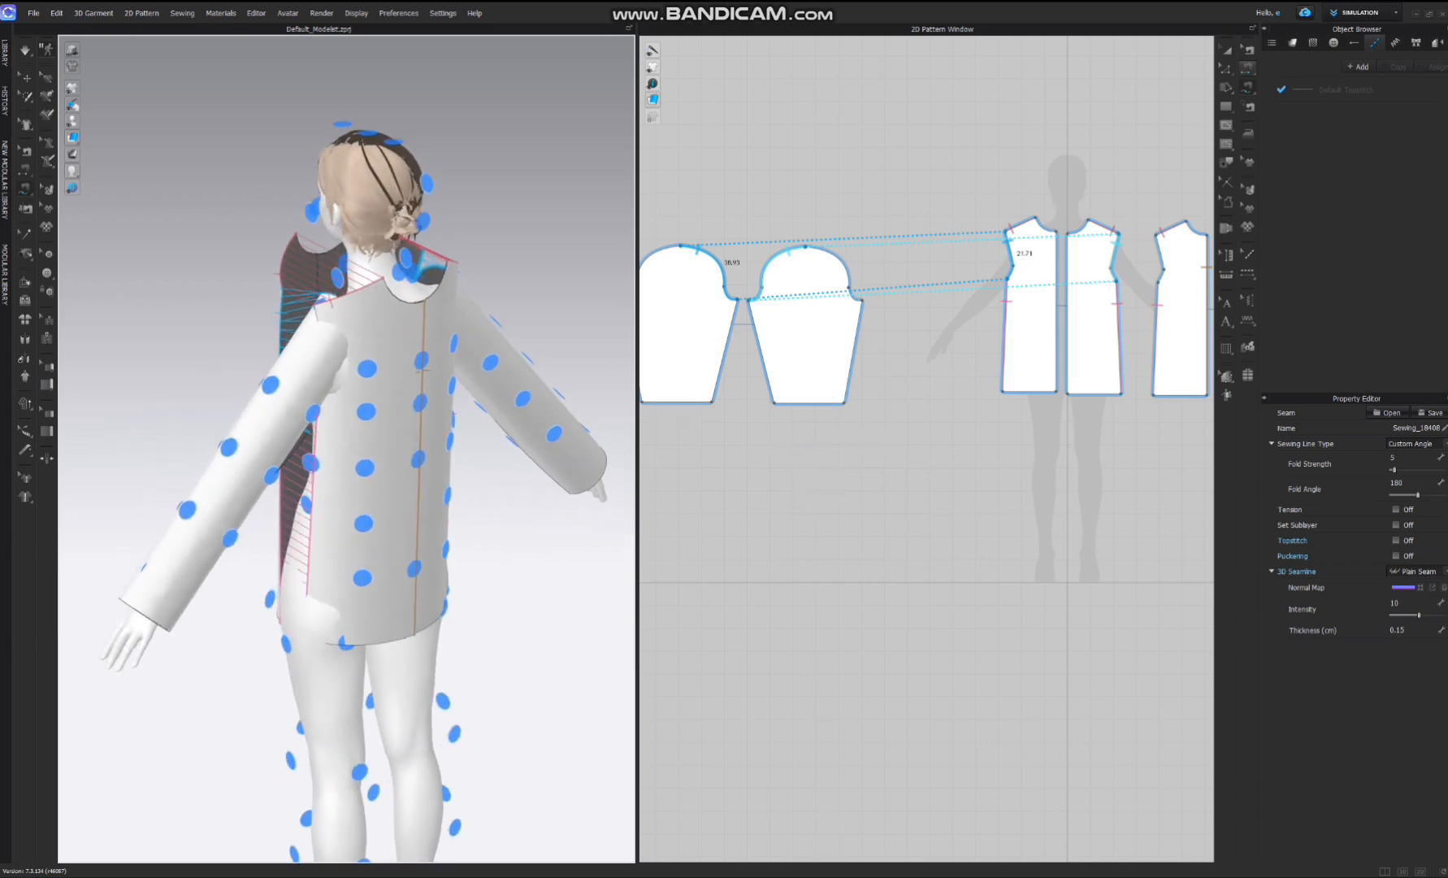
pyautogui.click(1248, 68)
pyautogui.click(850, 379)
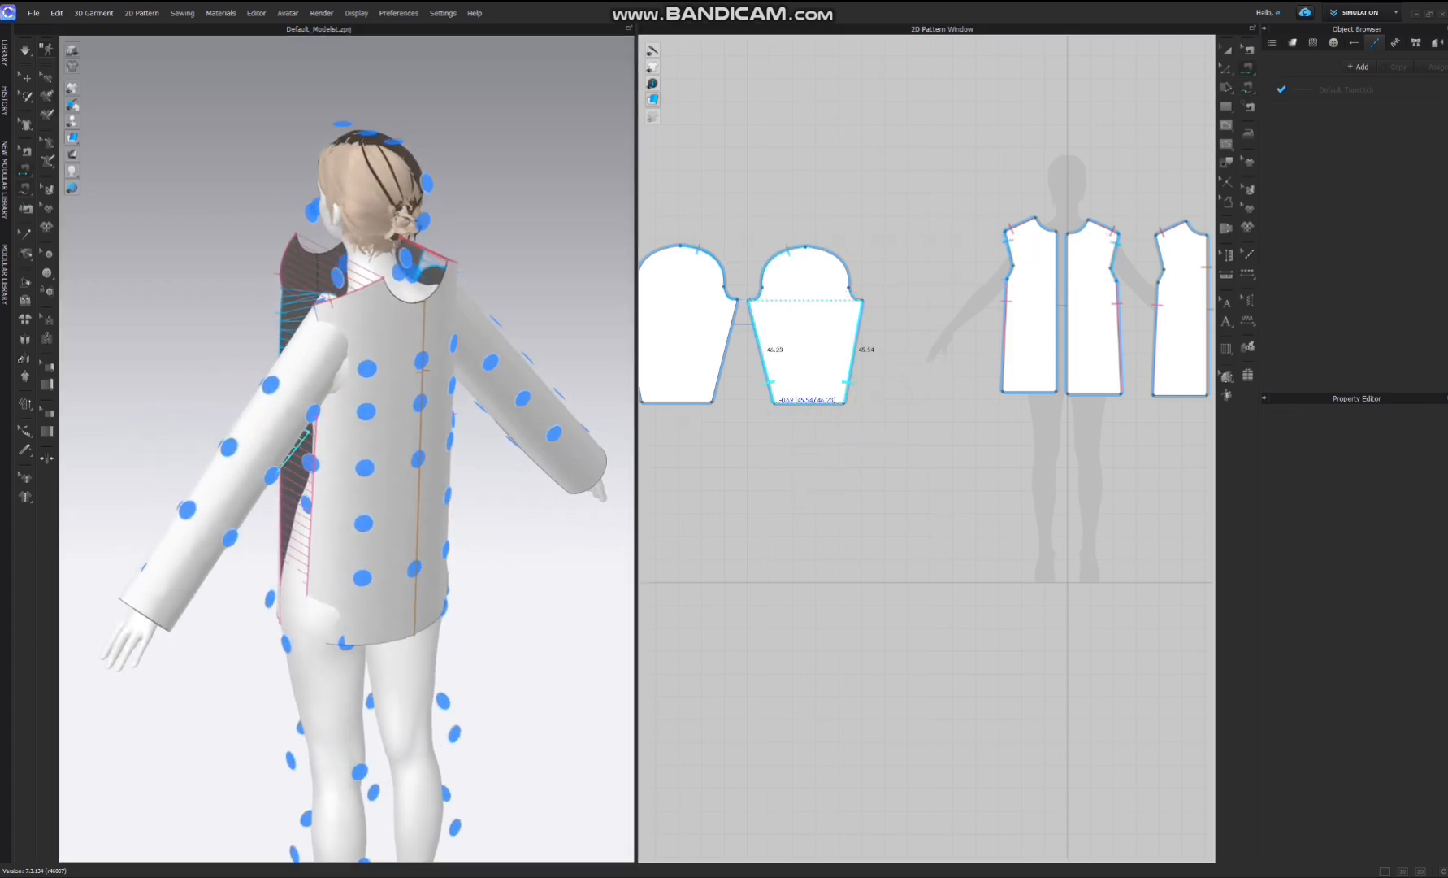
pyautogui.click(764, 378)
pyautogui.press('space')
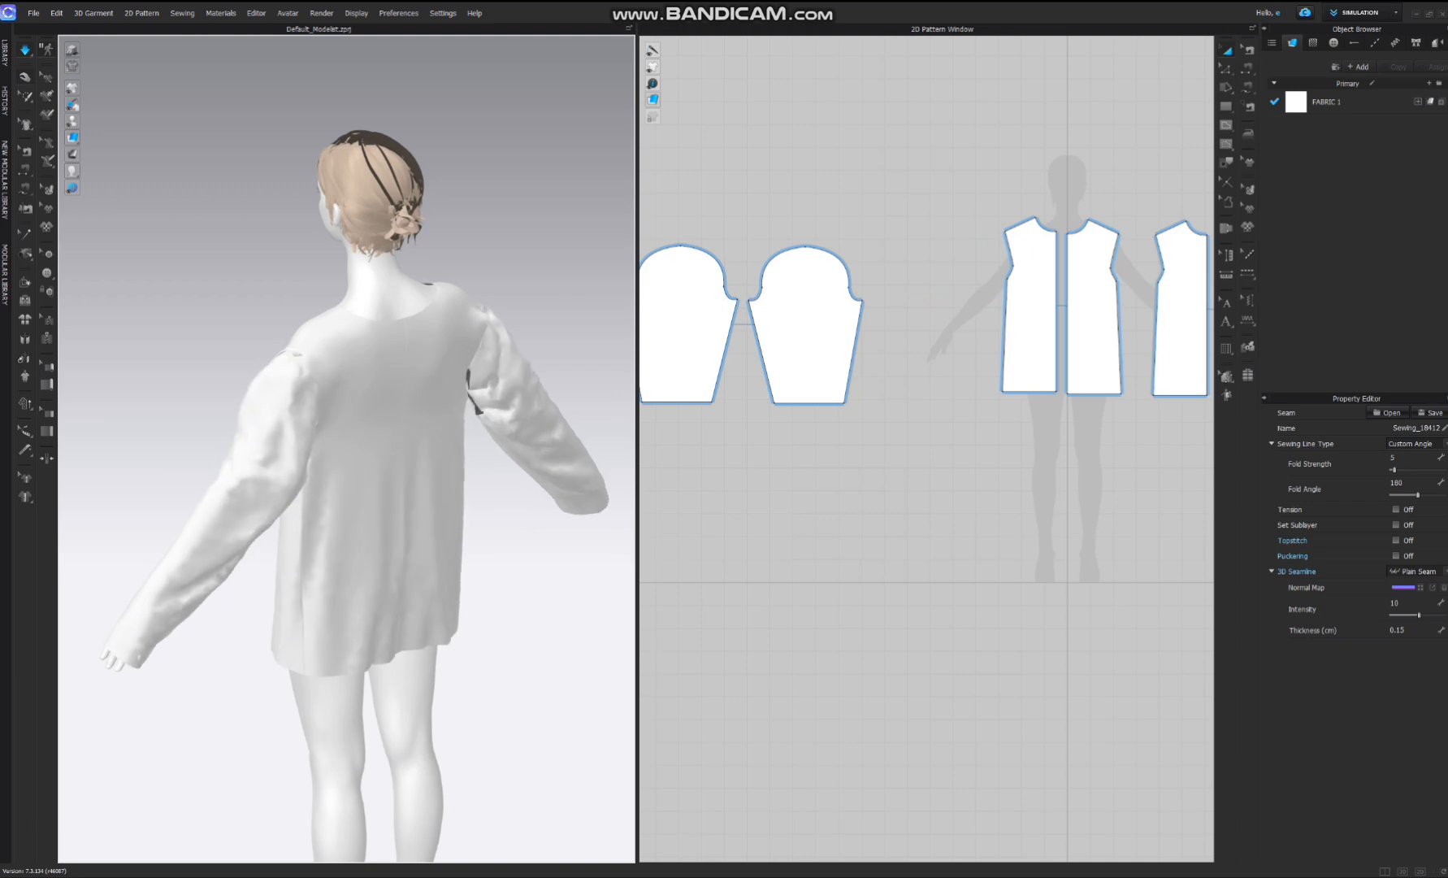
# - Sew the remaining half of the sleeve cap to the back panel's armhole and simulate the garment again
pyautogui.press('8')
pyautogui.click(499, 362)
pyautogui.press('n')
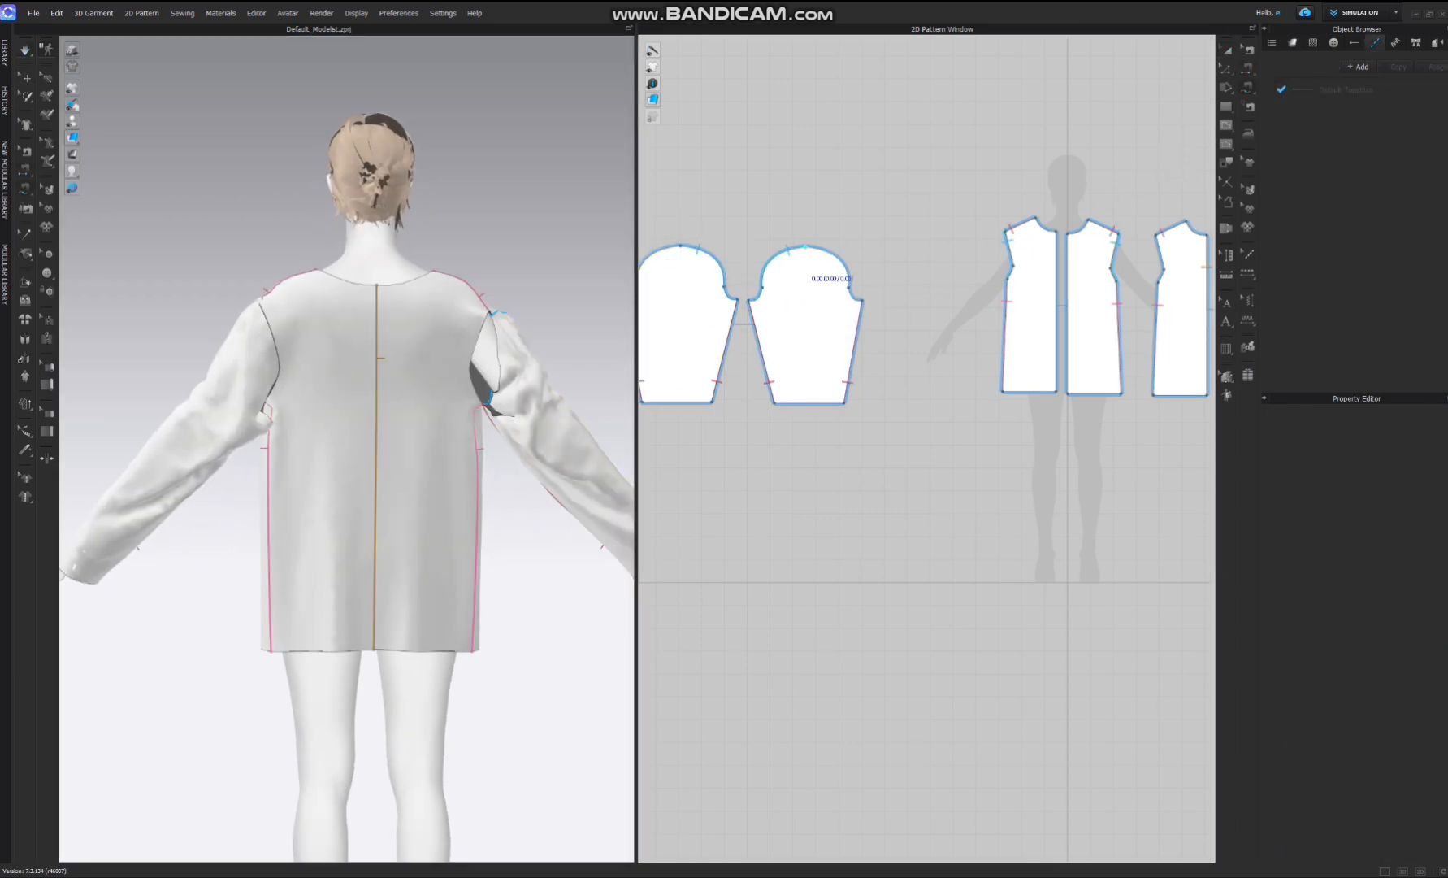
pyautogui.click(823, 248)
pyautogui.click(864, 303)
pyautogui.moveTo(941, 304); pyautogui.dragTo(666, 282, button='middle')
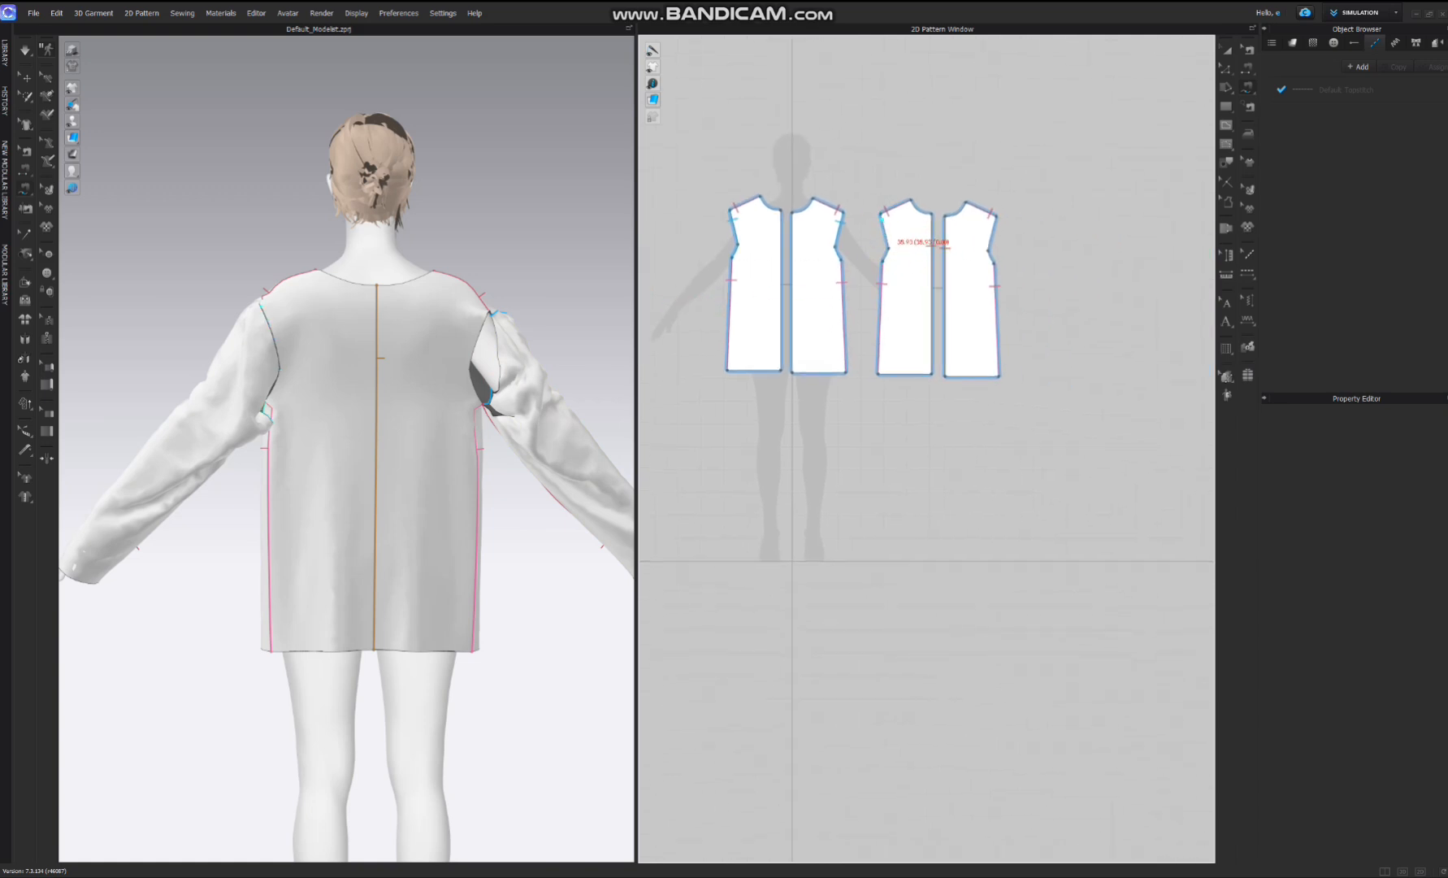
pyautogui.click(890, 244)
pyautogui.press('space')
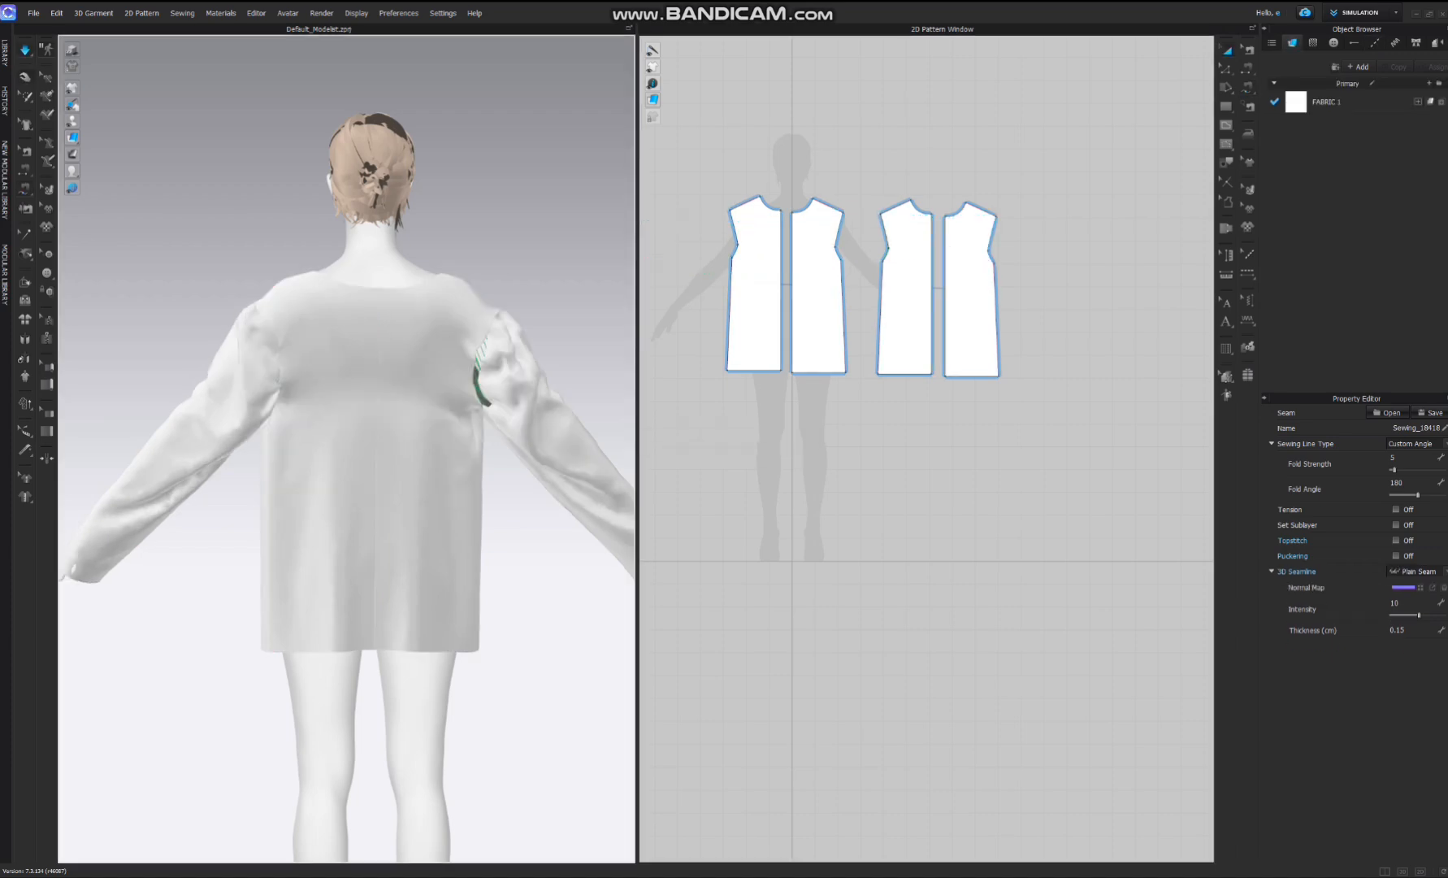
# - Pull the simulated front panels near the neckline and shoulder so they settle evenly on the avatar
pyautogui.moveTo(486, 382); pyautogui.dragTo(260, 382, button='right')
pyautogui.moveTo(439, 382); pyautogui.dragTo(422, 398, button='right')
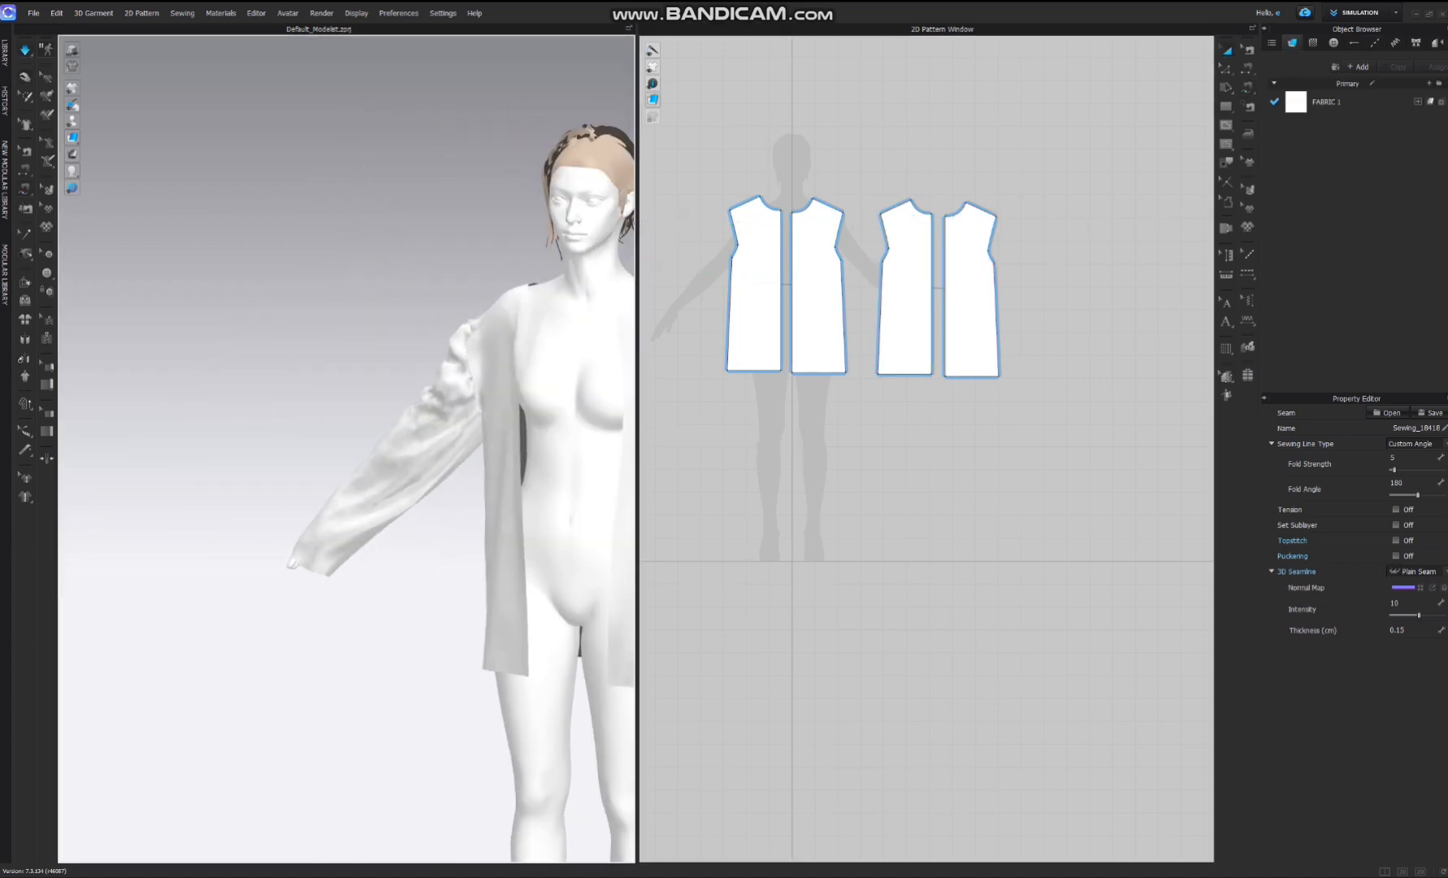
pyautogui.moveTo(488, 406); pyautogui.dragTo(264, 342, button='middle')
pyautogui.moveTo(265, 341); pyautogui.dragTo(317, 346, button='right')
pyautogui.moveTo(345, 229); pyautogui.dragTo(371, 216)
pyautogui.moveTo(478, 227)
pyautogui.mouseDown()
pyautogui.moveTo(444, 218)
pyautogui.moveTo(472, 224)
pyautogui.mouseUp()
# - Narrow the mirrored sleeve patterns horizontally in two passes, simulating the garment on the avatar after each one
pyautogui.press('m')
pyautogui.scroll(-3, 679, 225)
pyautogui.moveTo(679, 225); pyautogui.dragTo(967, 157, button='middle')
pyautogui.scroll(4, 976, 151)
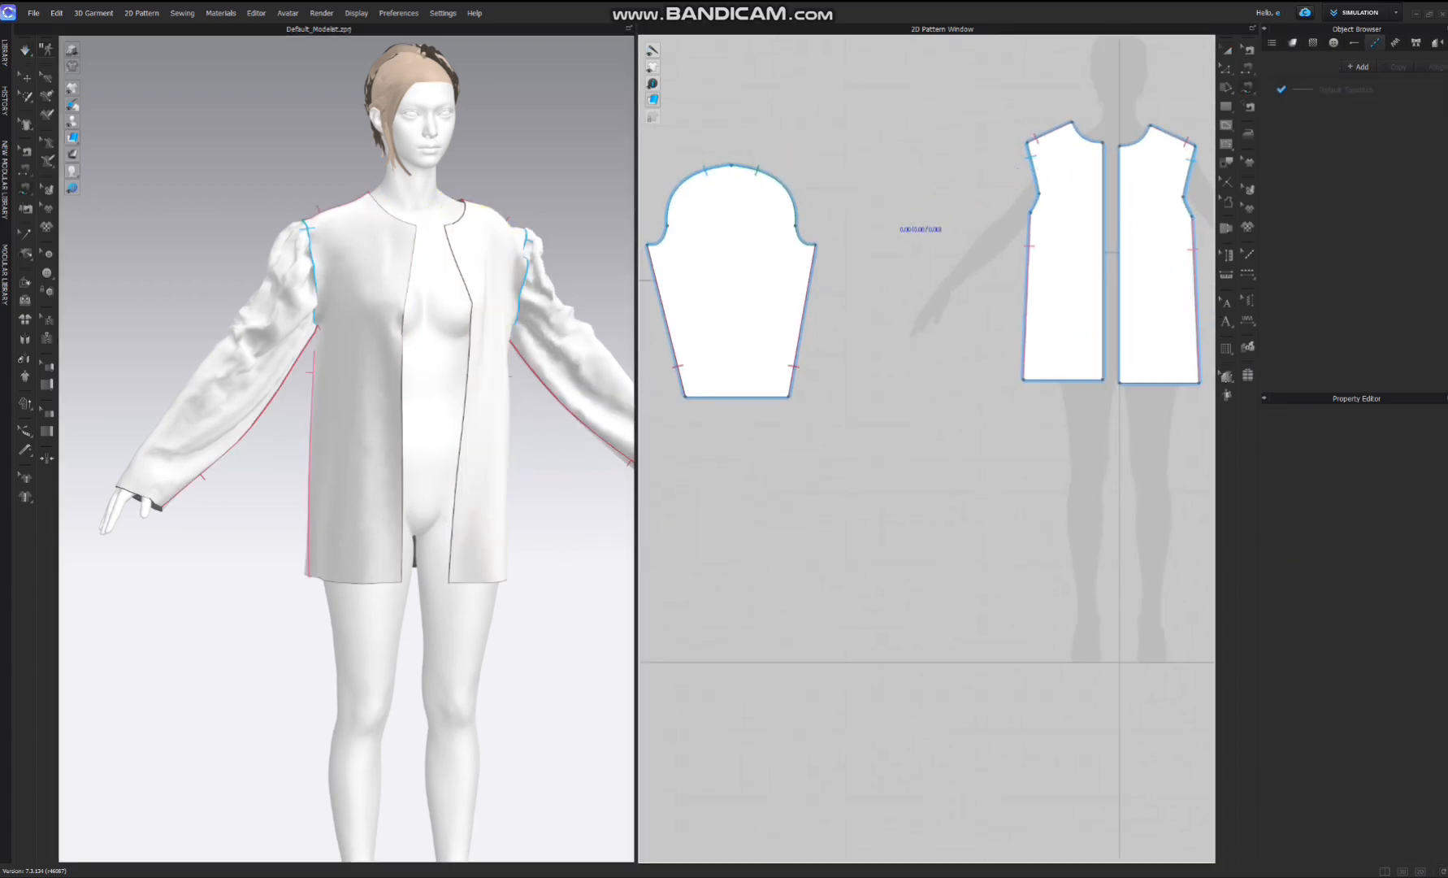
pyautogui.moveTo(878, 218); pyautogui.dragTo(1140, 160, button='middle')
pyautogui.click(1227, 50)
pyautogui.click(1021, 199)
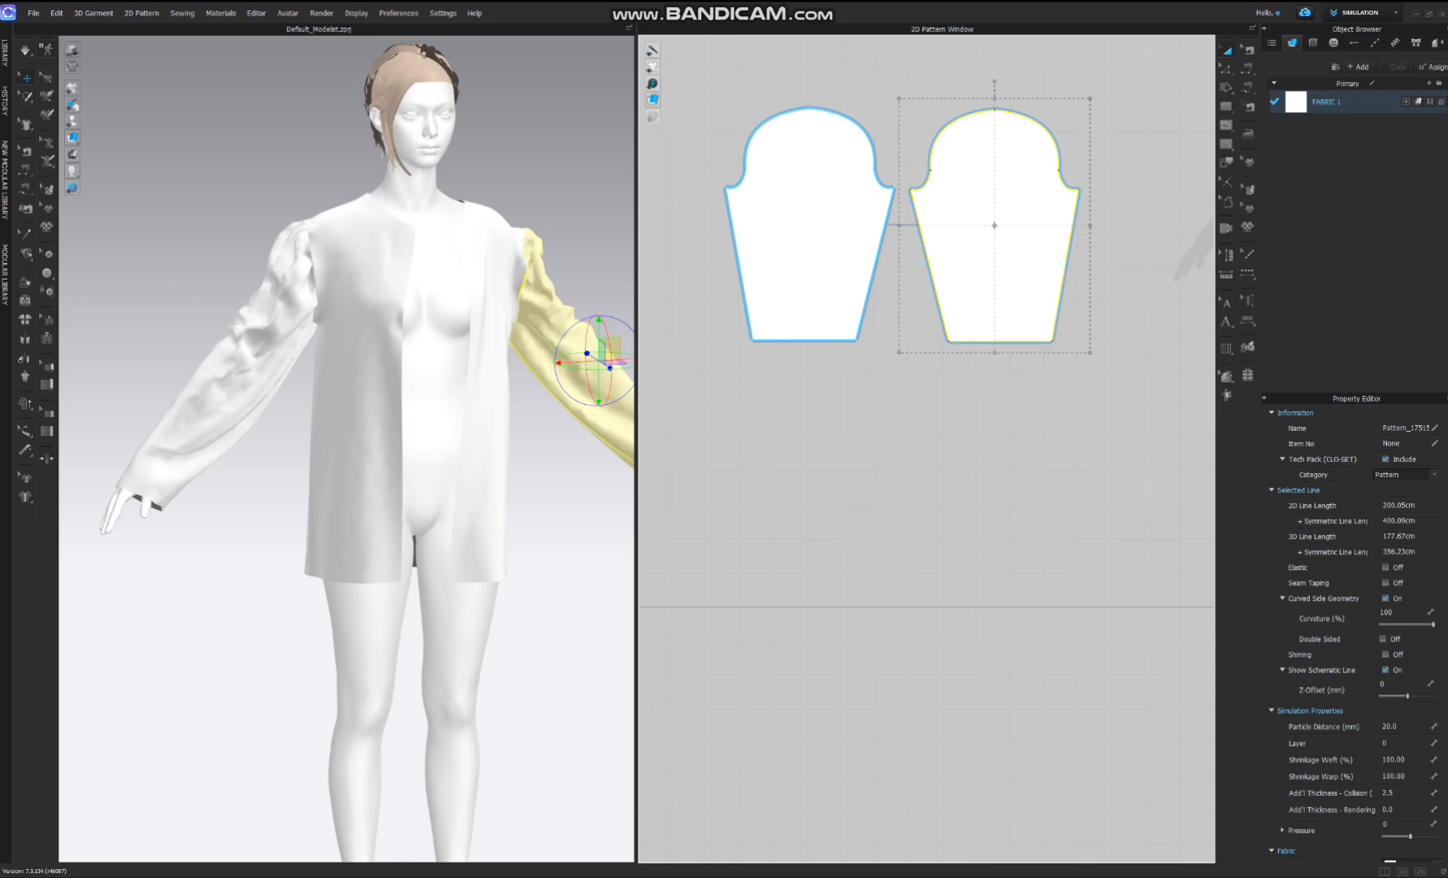
pyautogui.moveTo(1091, 225); pyautogui.dragTo(1065, 225)
pyautogui.press('space')
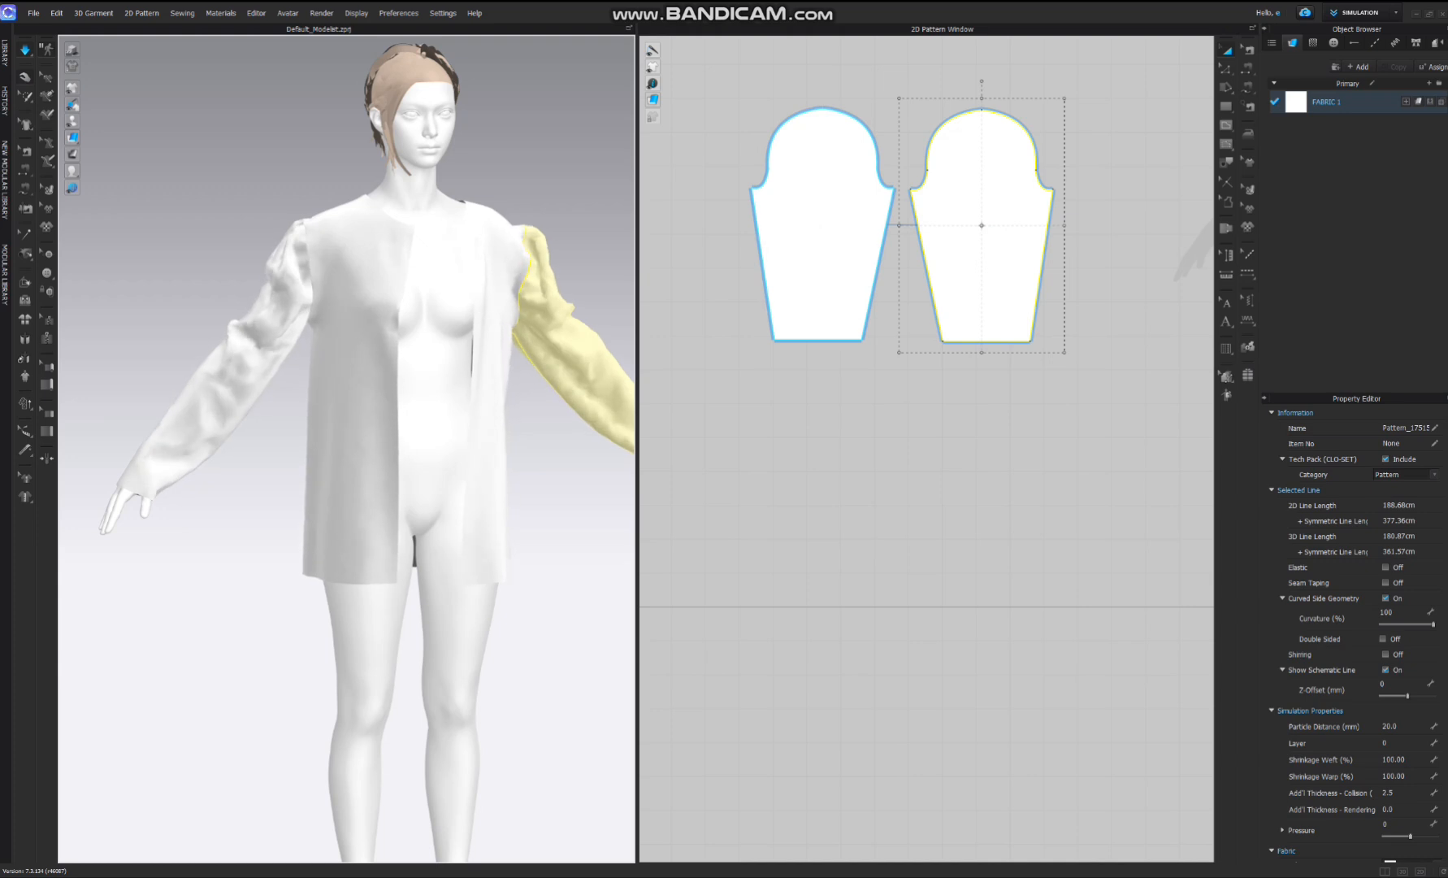
pyautogui.moveTo(1065, 225); pyautogui.dragTo(1059, 225)
pyautogui.press('space')
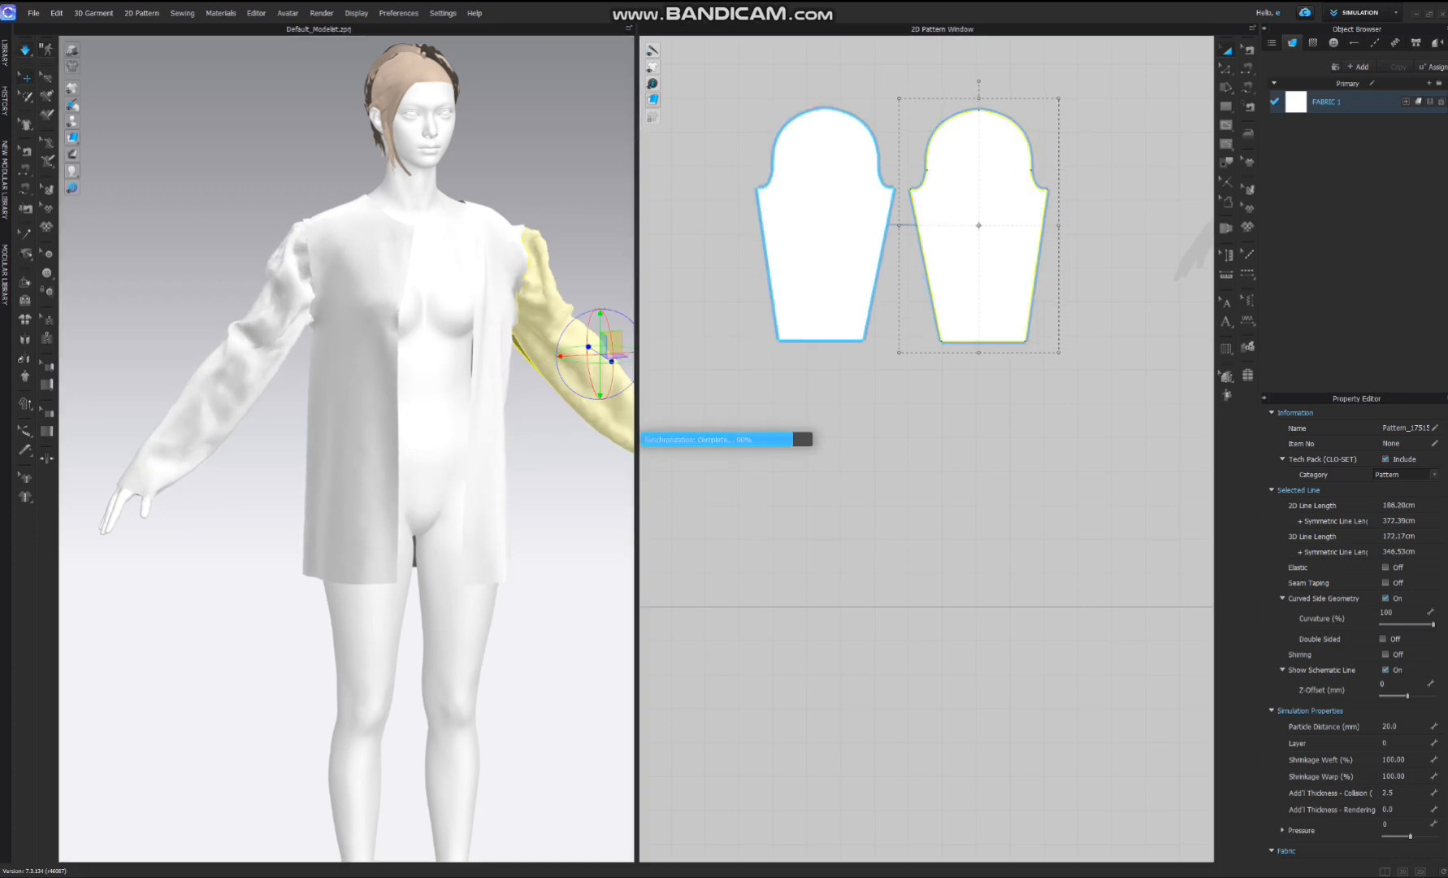
pyautogui.moveTo(422, 488); pyautogui.dragTo(366, 487, button='right')
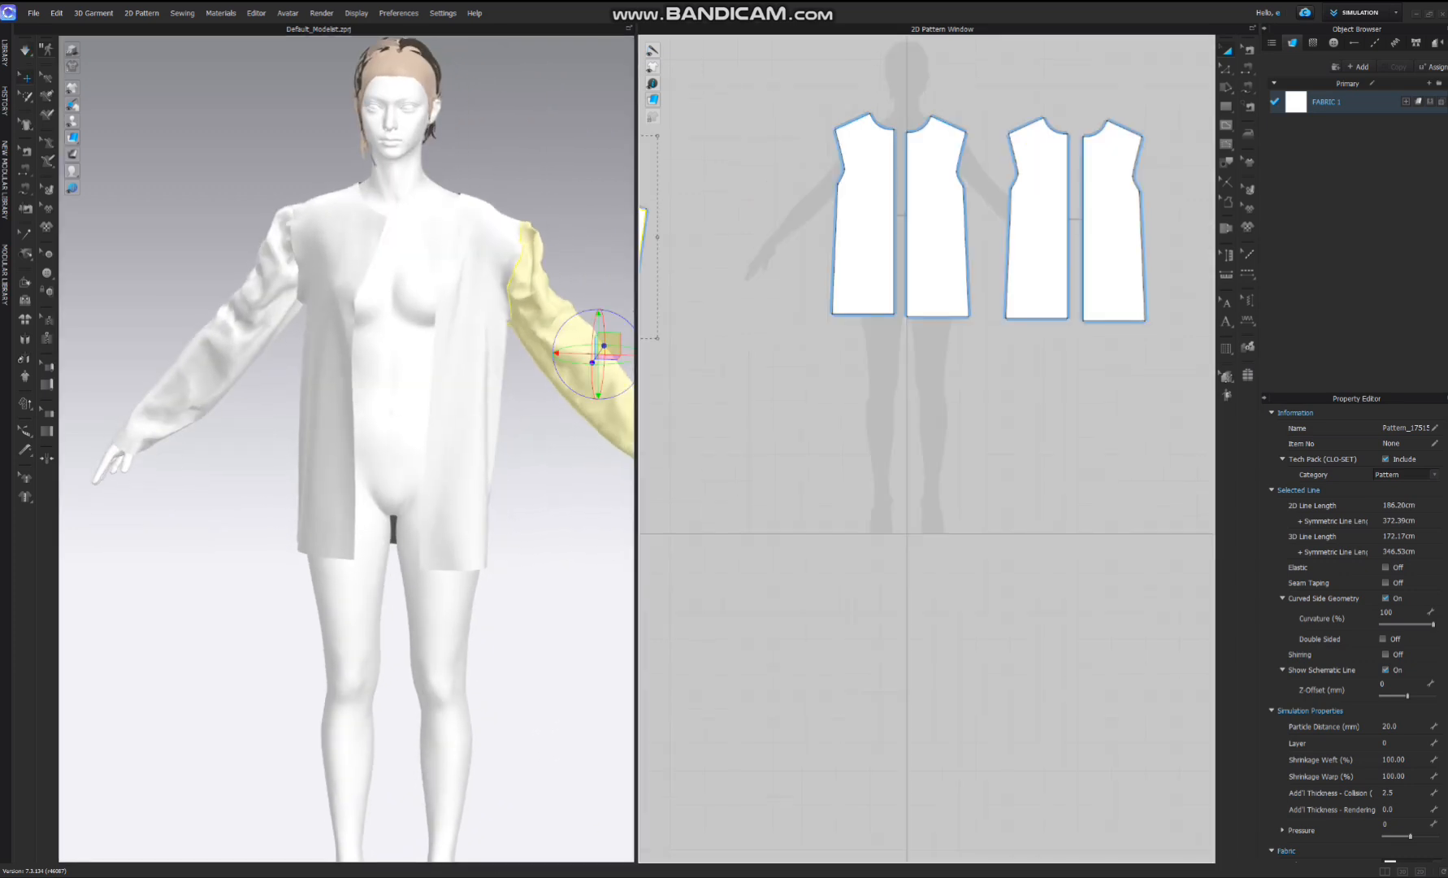
# - Offset the front panel's centre-front edge inward as one internal line at a distance of 0.50 cm
pyautogui.press('z')
pyautogui.scroll(2, 923, 179)
pyautogui.click(895, 207)
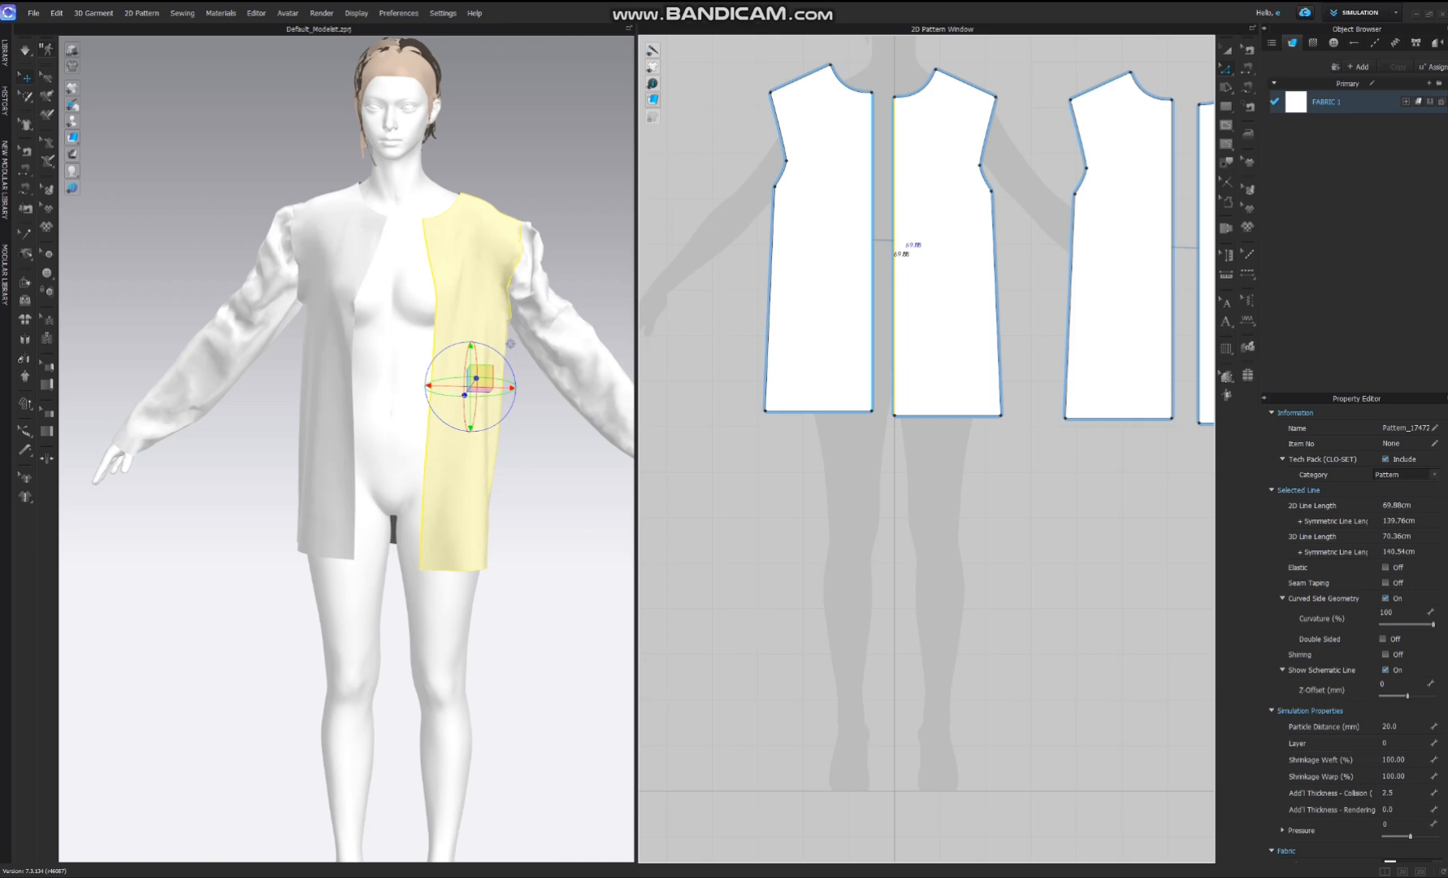
pyautogui.rightClick(895, 220)
pyautogui.click(959, 343)
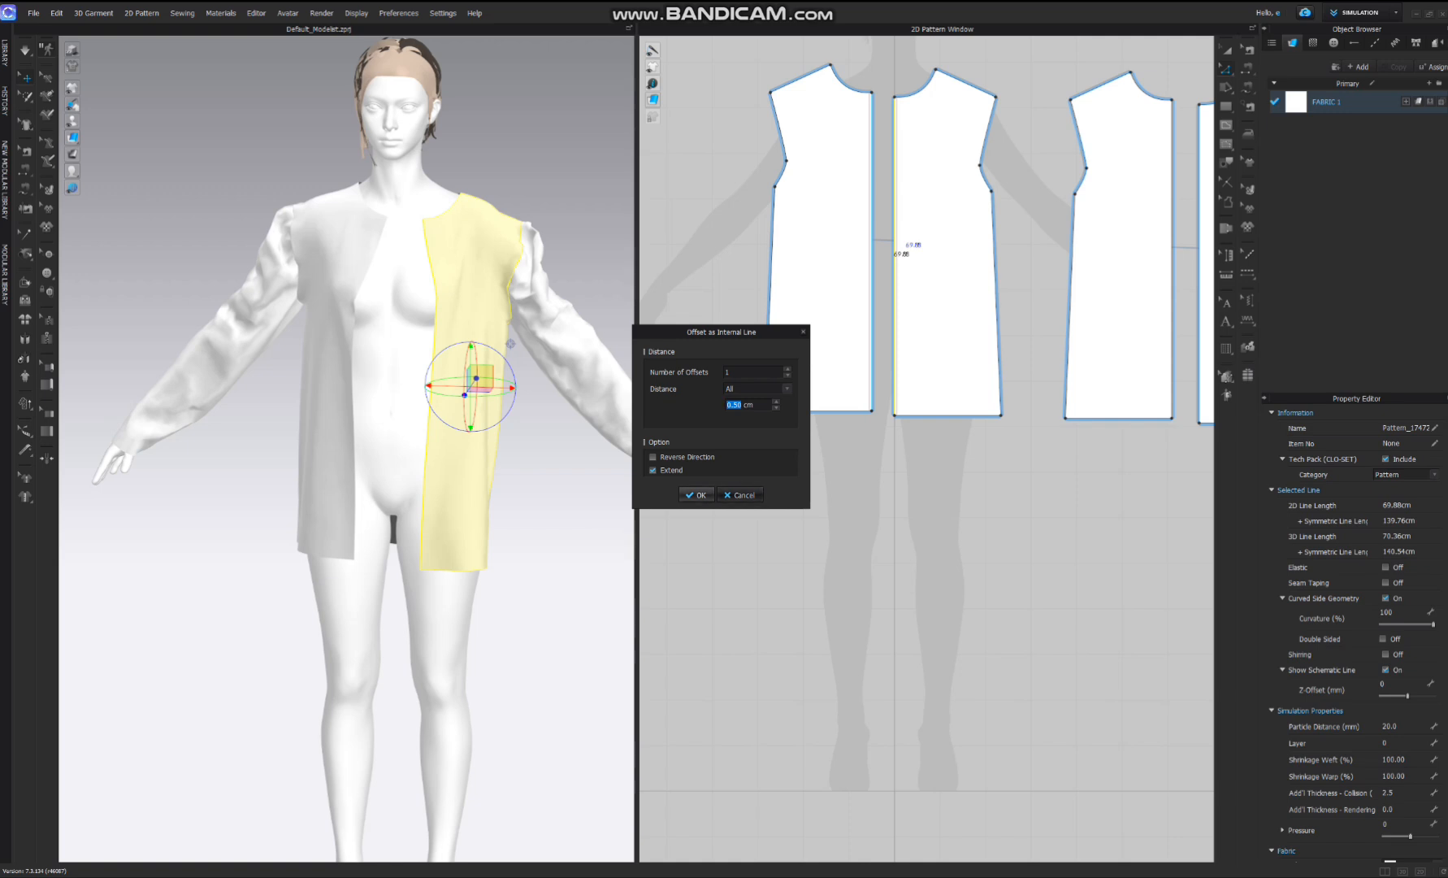
pyautogui.click(696, 495)
# - Cut the front panels along the offset internal line to separate a narrow strip at each centre-front edge
pyautogui.scroll(4, 919, 326)
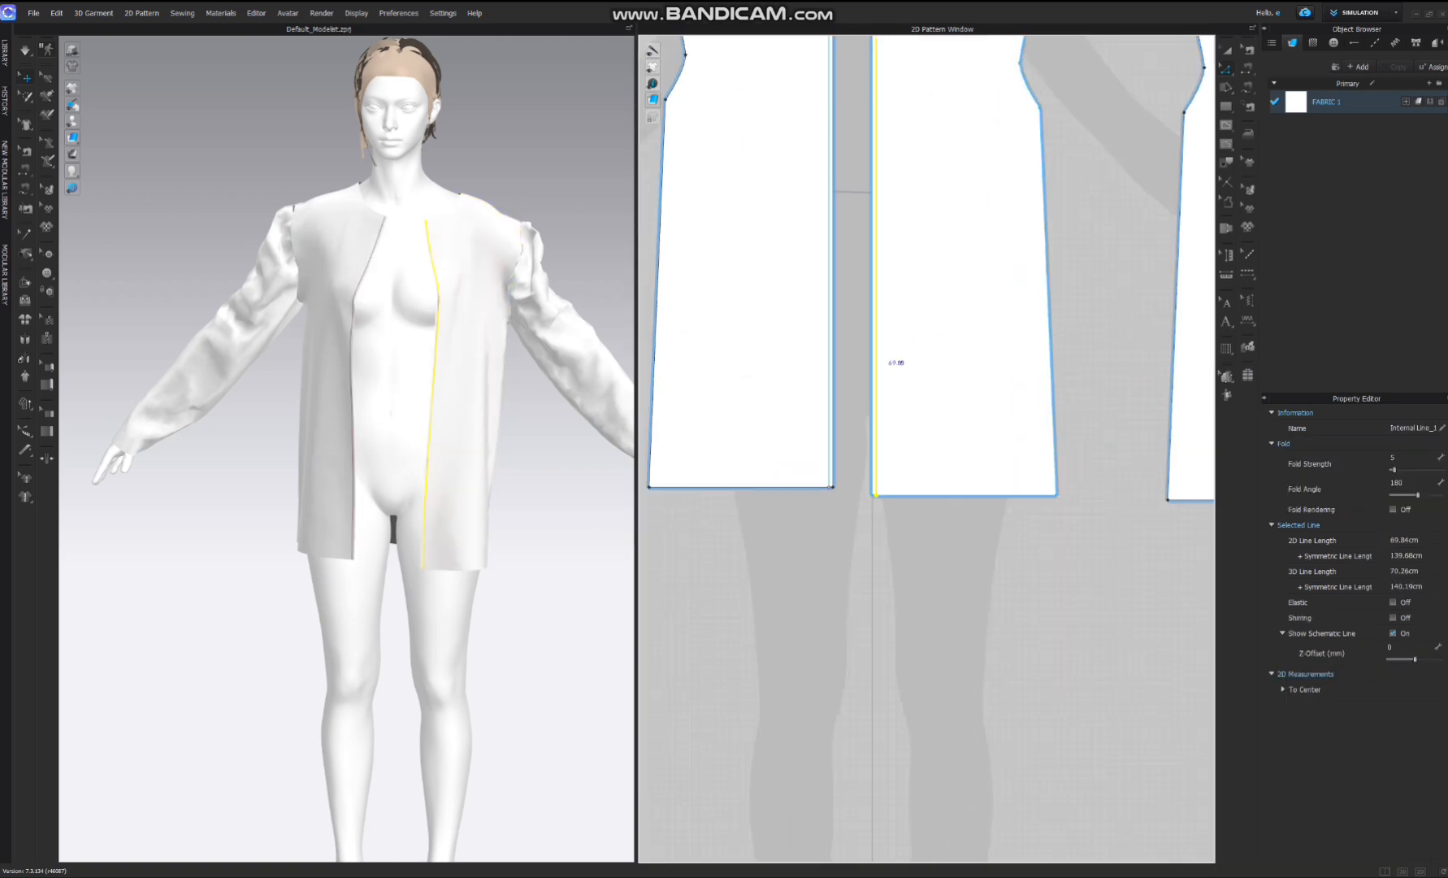
pyautogui.rightClick(876, 341)
pyautogui.click(895, 503)
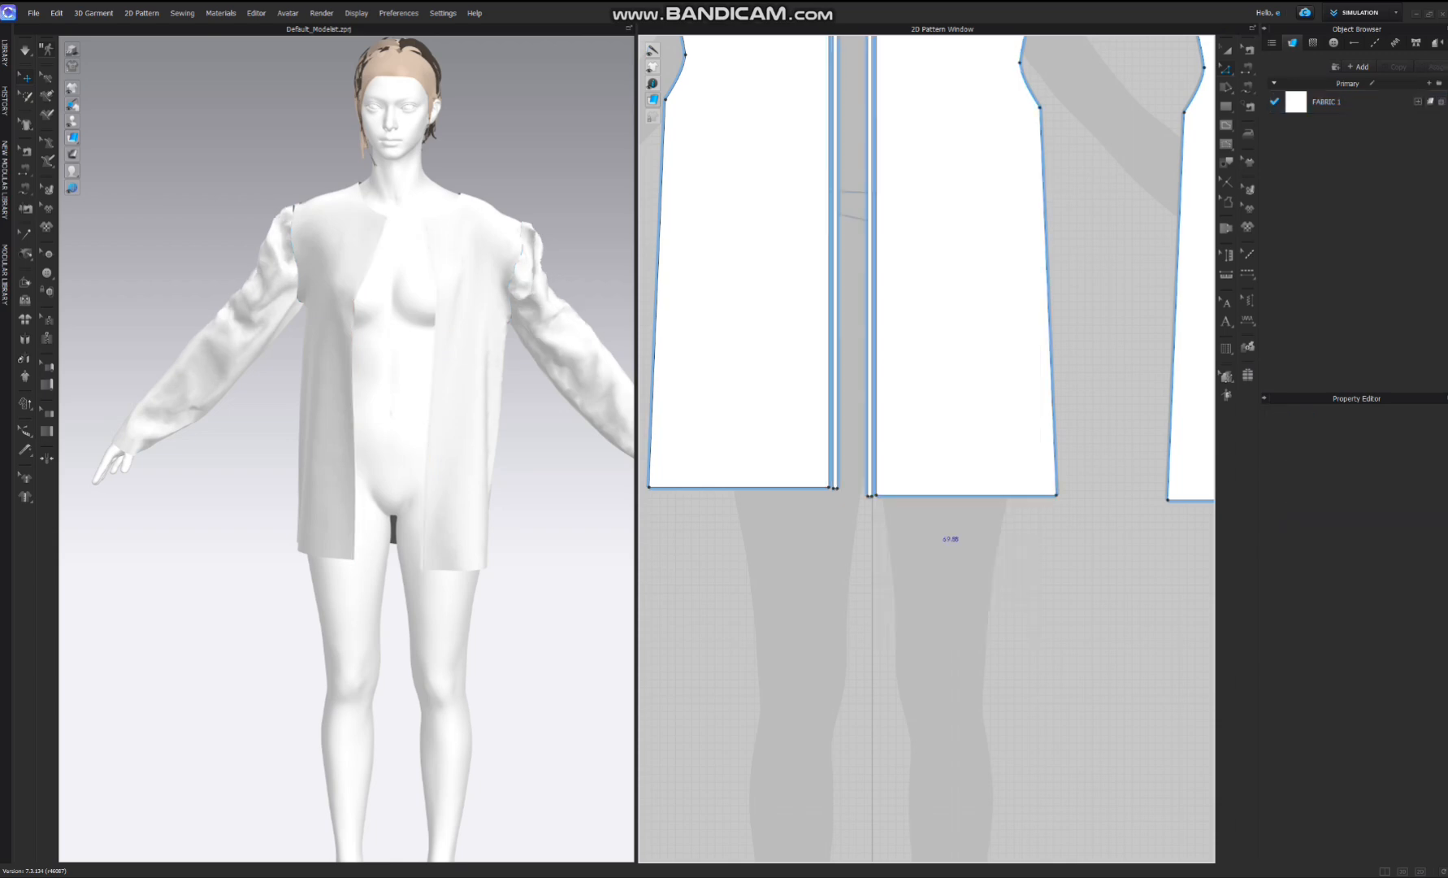
pyautogui.scroll(-4, 863, 572)
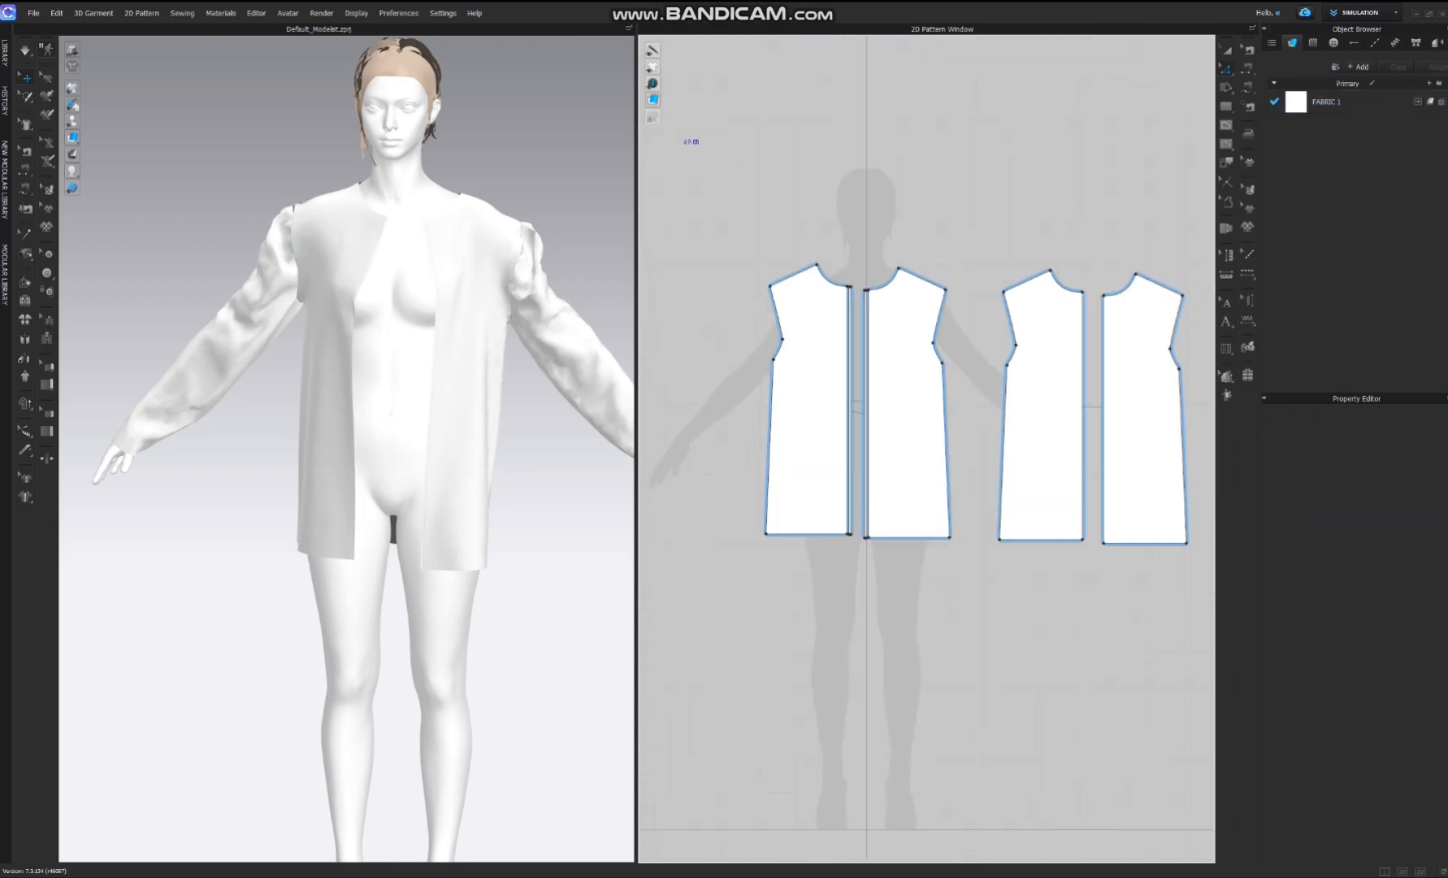
# - Attach a zipper between the two centre-front edges from neckline to hem, and simulate the garment closed
pyautogui.click(47, 339)
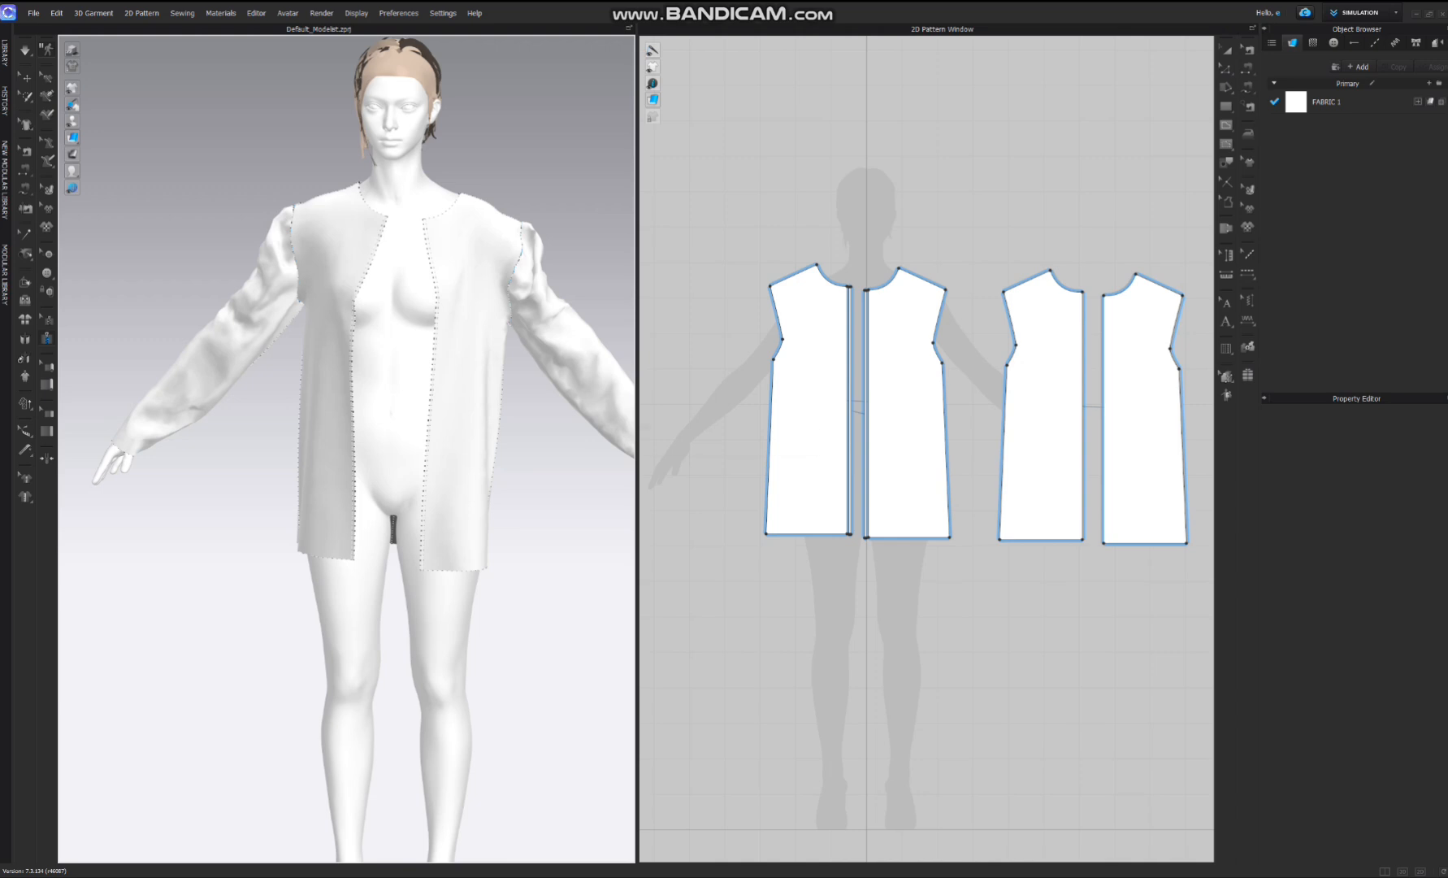
pyautogui.scroll(3, 849, 320)
pyautogui.click(887, 269)
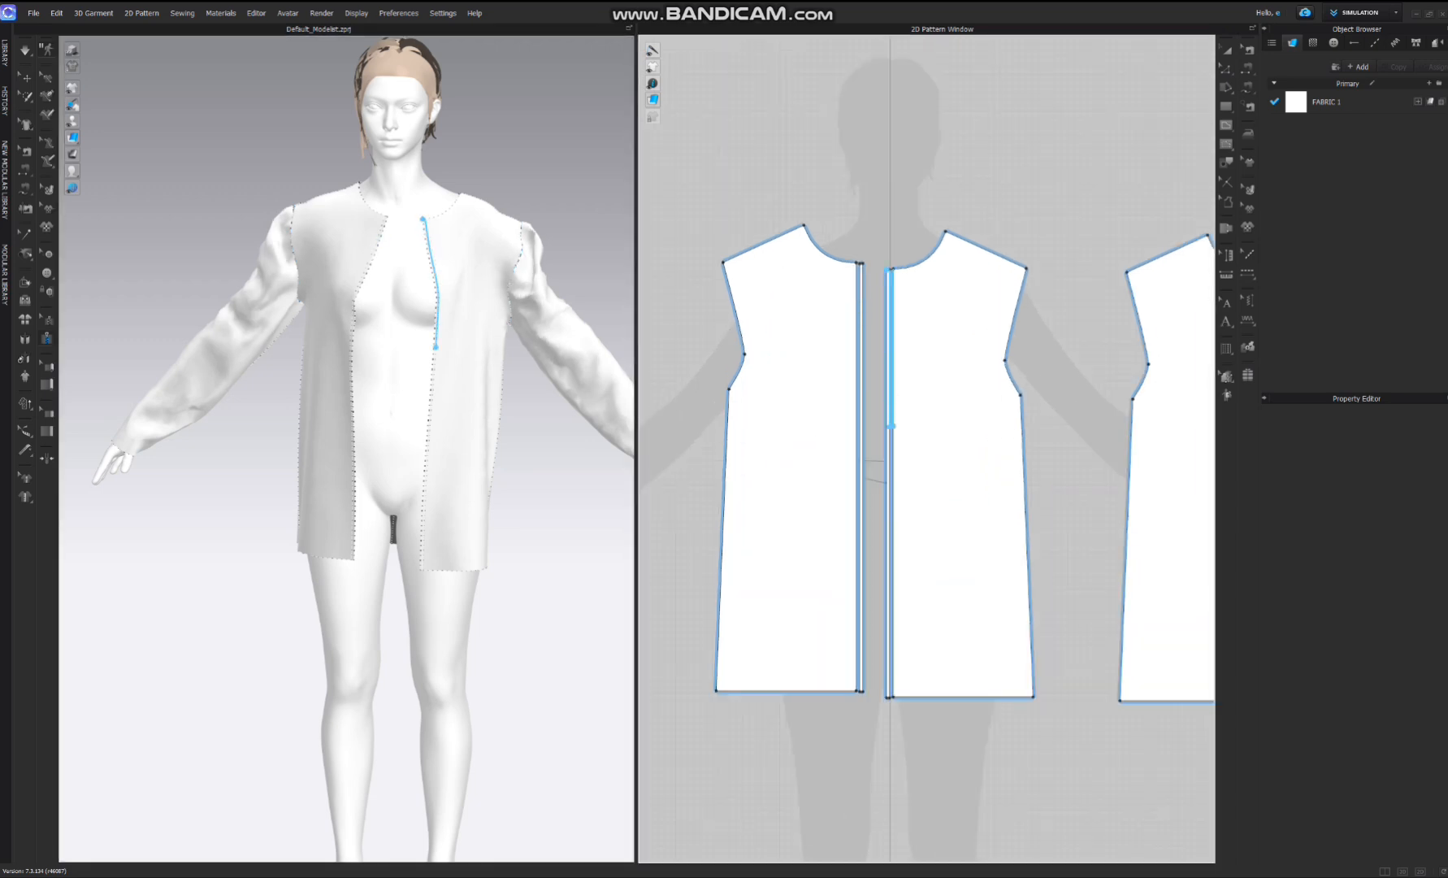
pyautogui.doubleClick(886, 696)
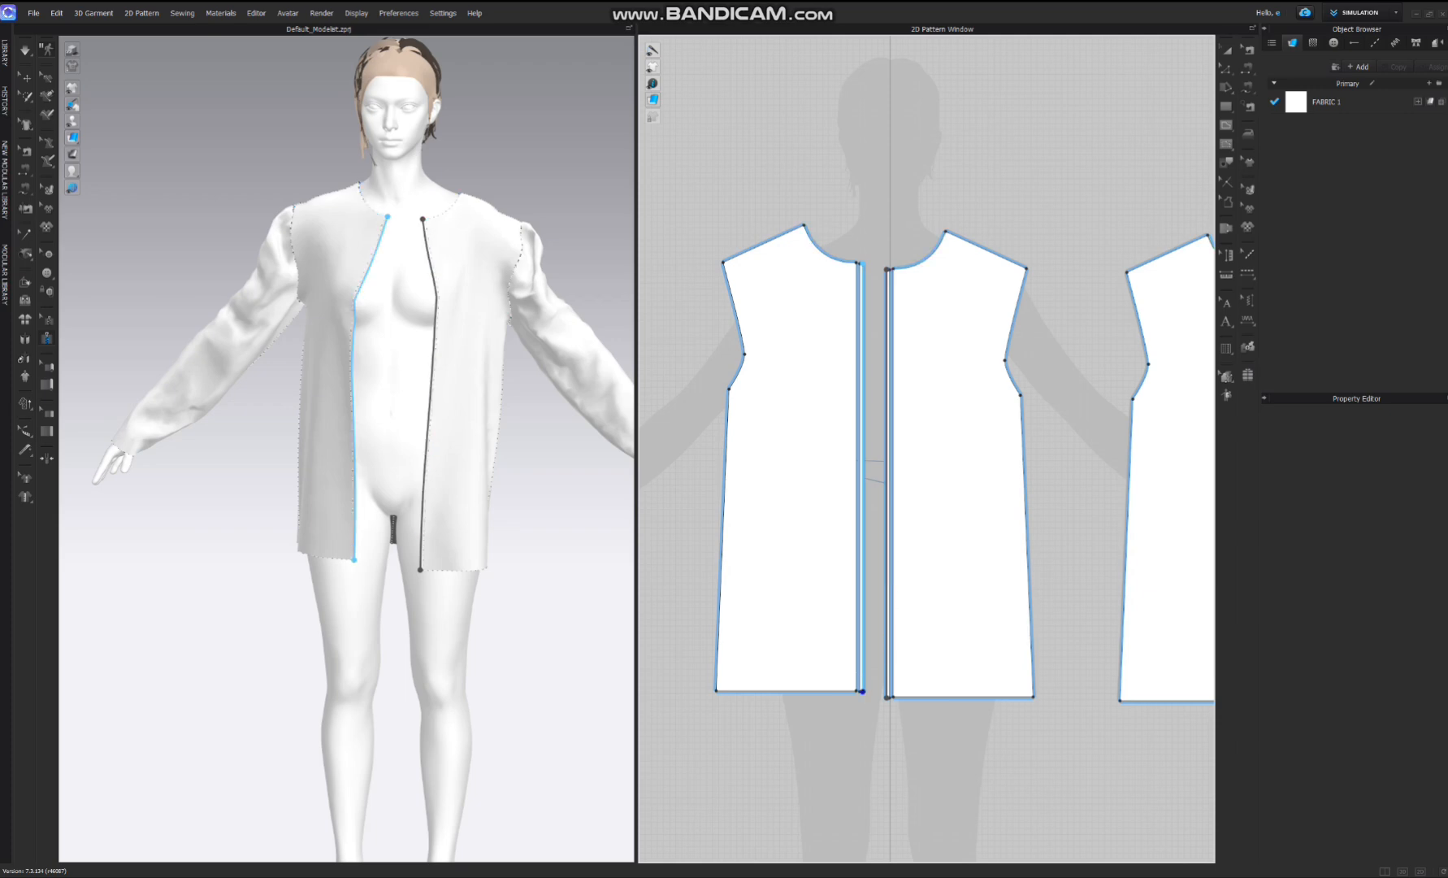
pyautogui.doubleClick(862, 691)
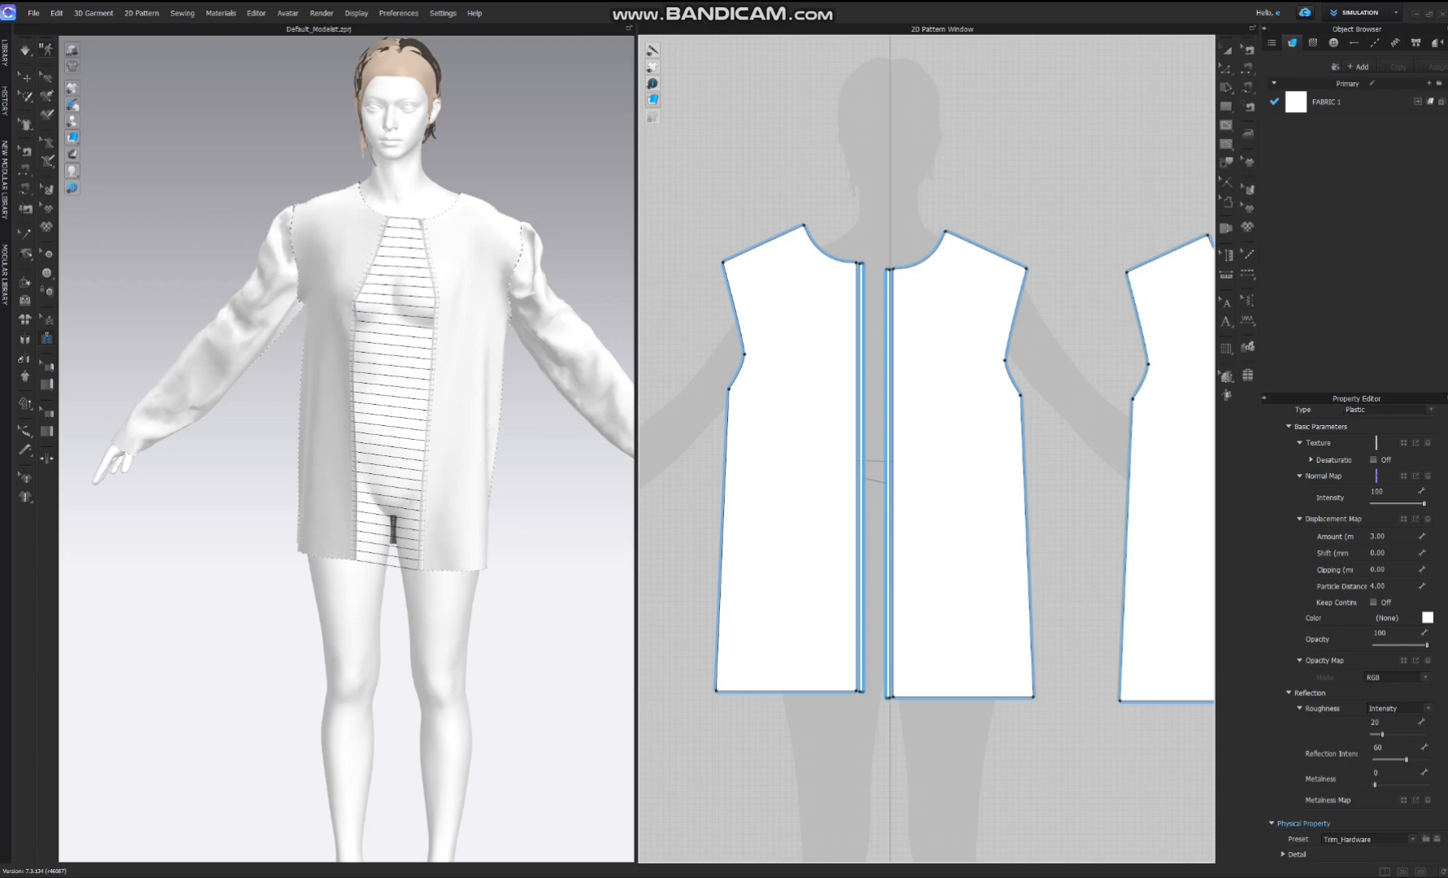
pyautogui.press('space')
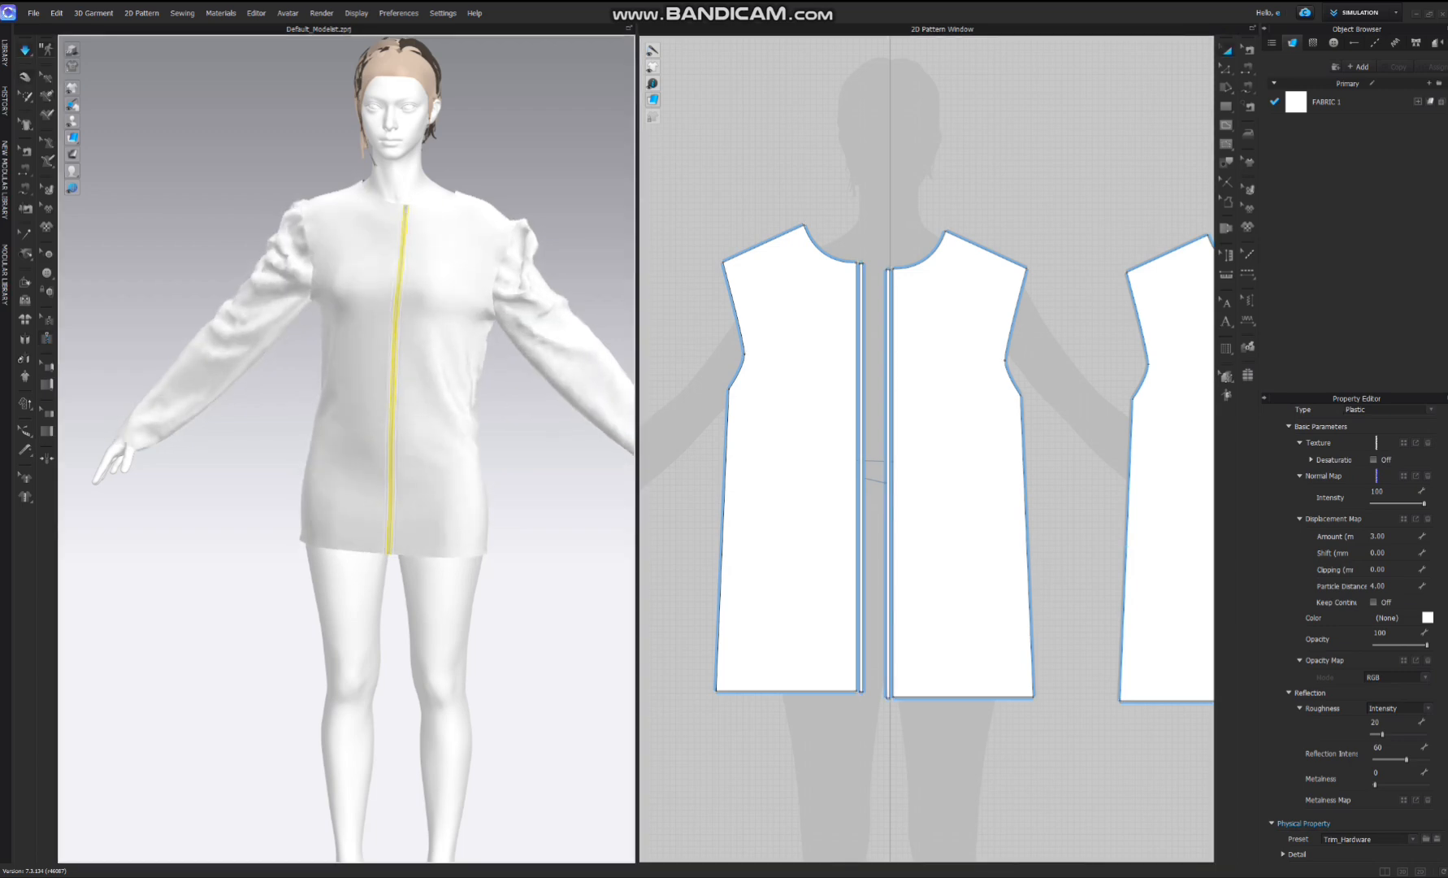
# - Pull the simulated fabric at both front shoulders to settle it, and check the garment from the side
pyautogui.moveTo(482, 213); pyautogui.dragTo(437, 195)
pyautogui.moveTo(318, 231); pyautogui.dragTo(304, 221)
pyautogui.moveTo(317, 244); pyautogui.dragTo(488, 248, button='right')
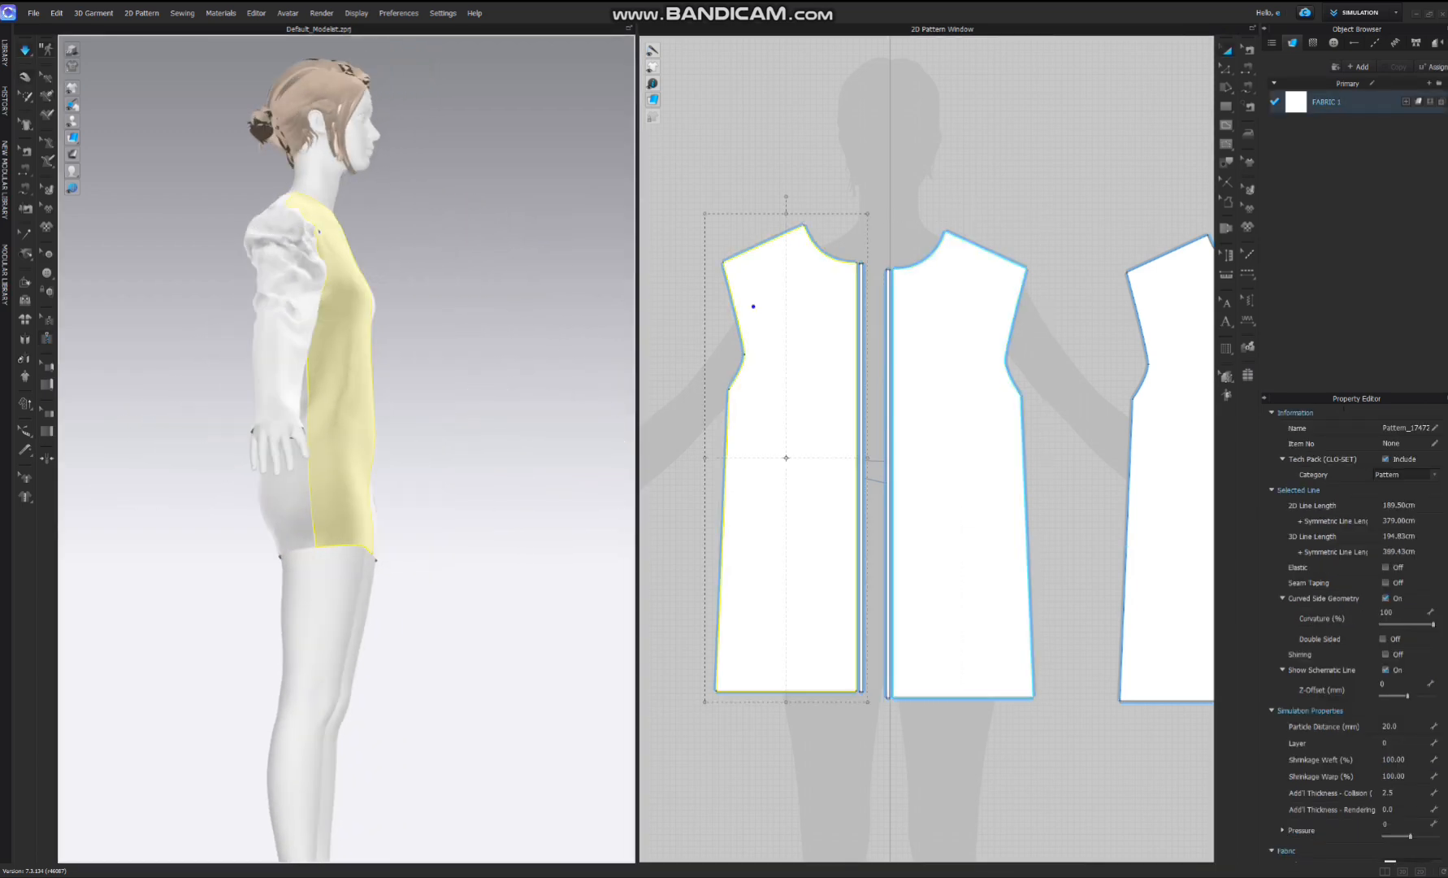
pyautogui.moveTo(455, 325); pyautogui.dragTo(322, 337, button='right')
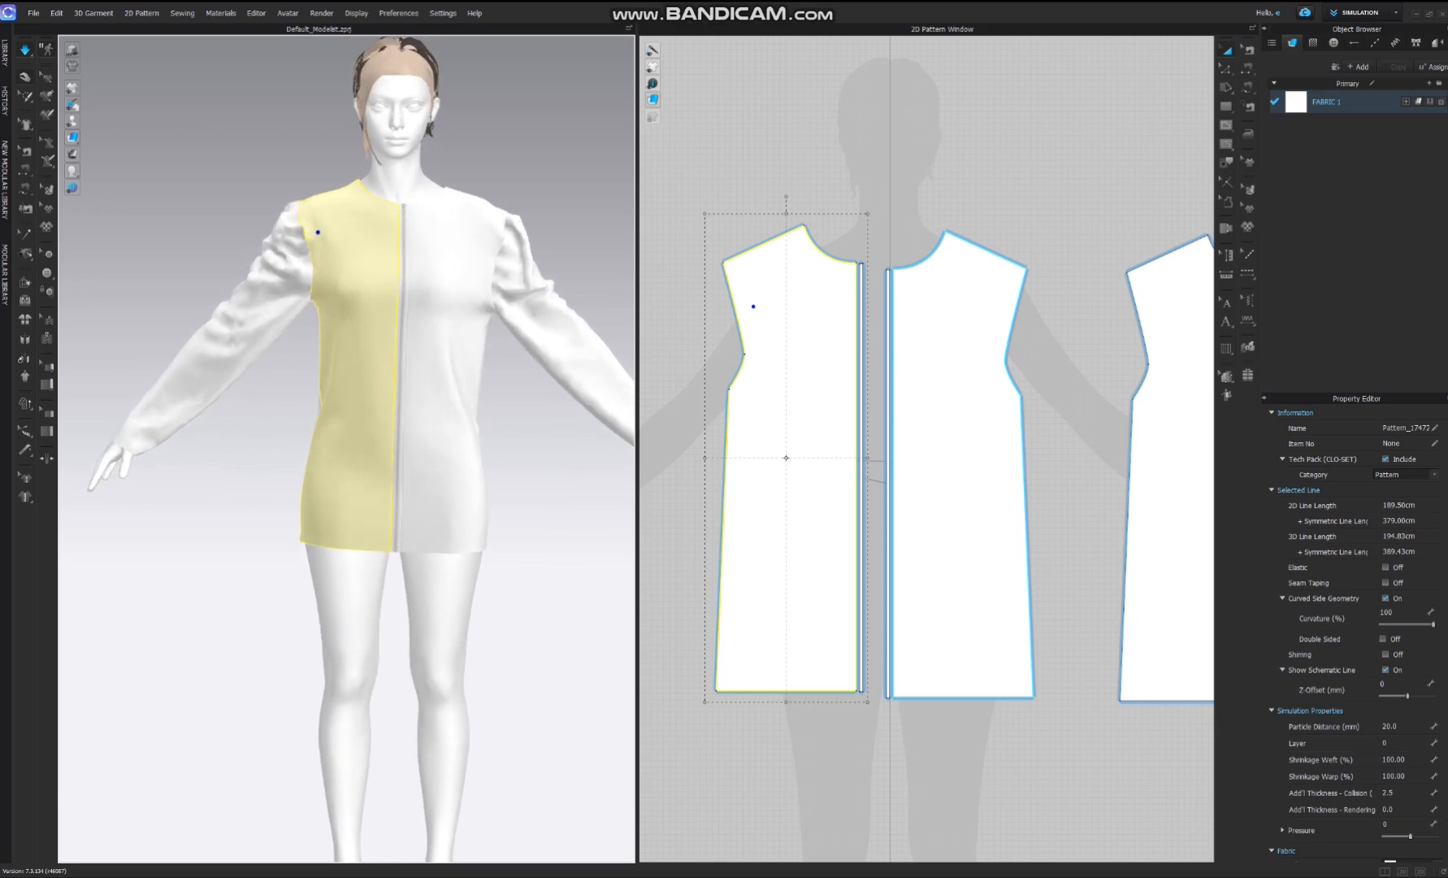
# - Widen the front and back panels by moving their armhole, underarm and side-hem points outward
pyautogui.click(46, 338)
pyautogui.scroll(-5, 883, 489)
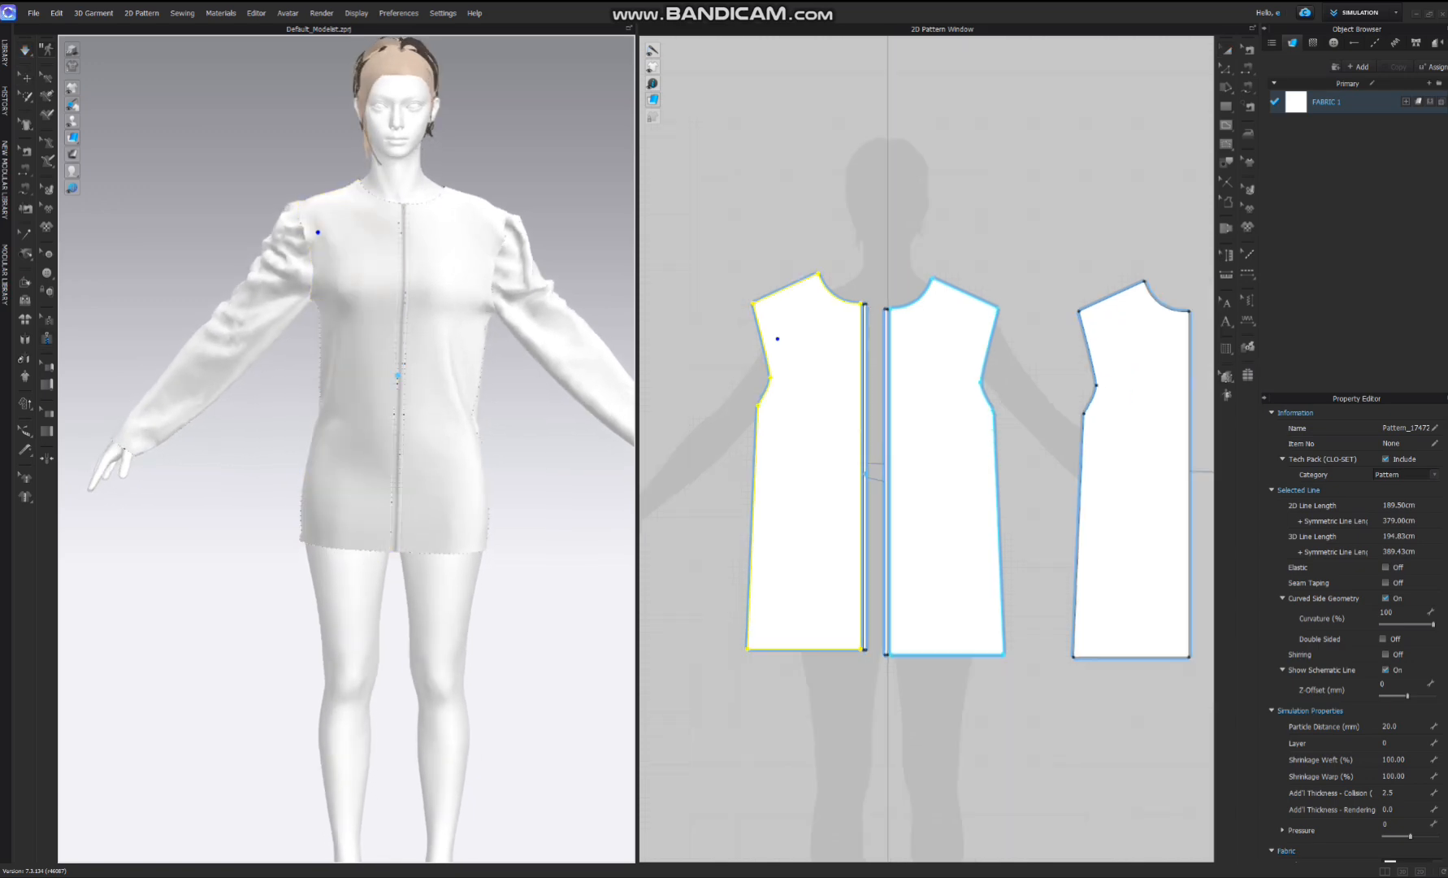
pyautogui.moveTo(882, 490); pyautogui.dragTo(869, 356, button='middle')
pyautogui.scroll(4, 866, 350)
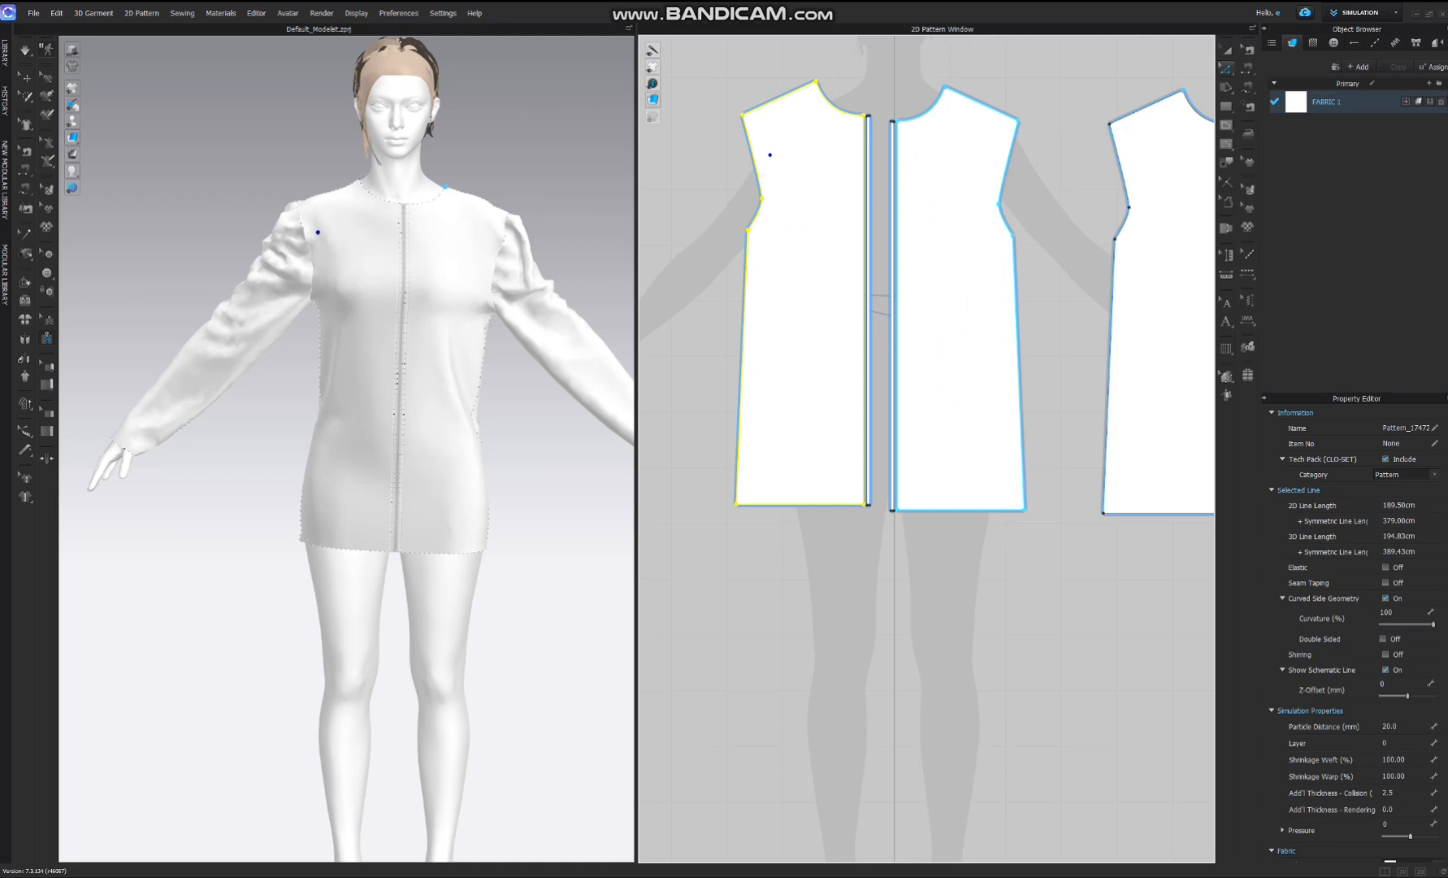
pyautogui.click(1061, 220)
pyautogui.moveTo(1014, 236); pyautogui.dragTo(1028, 244)
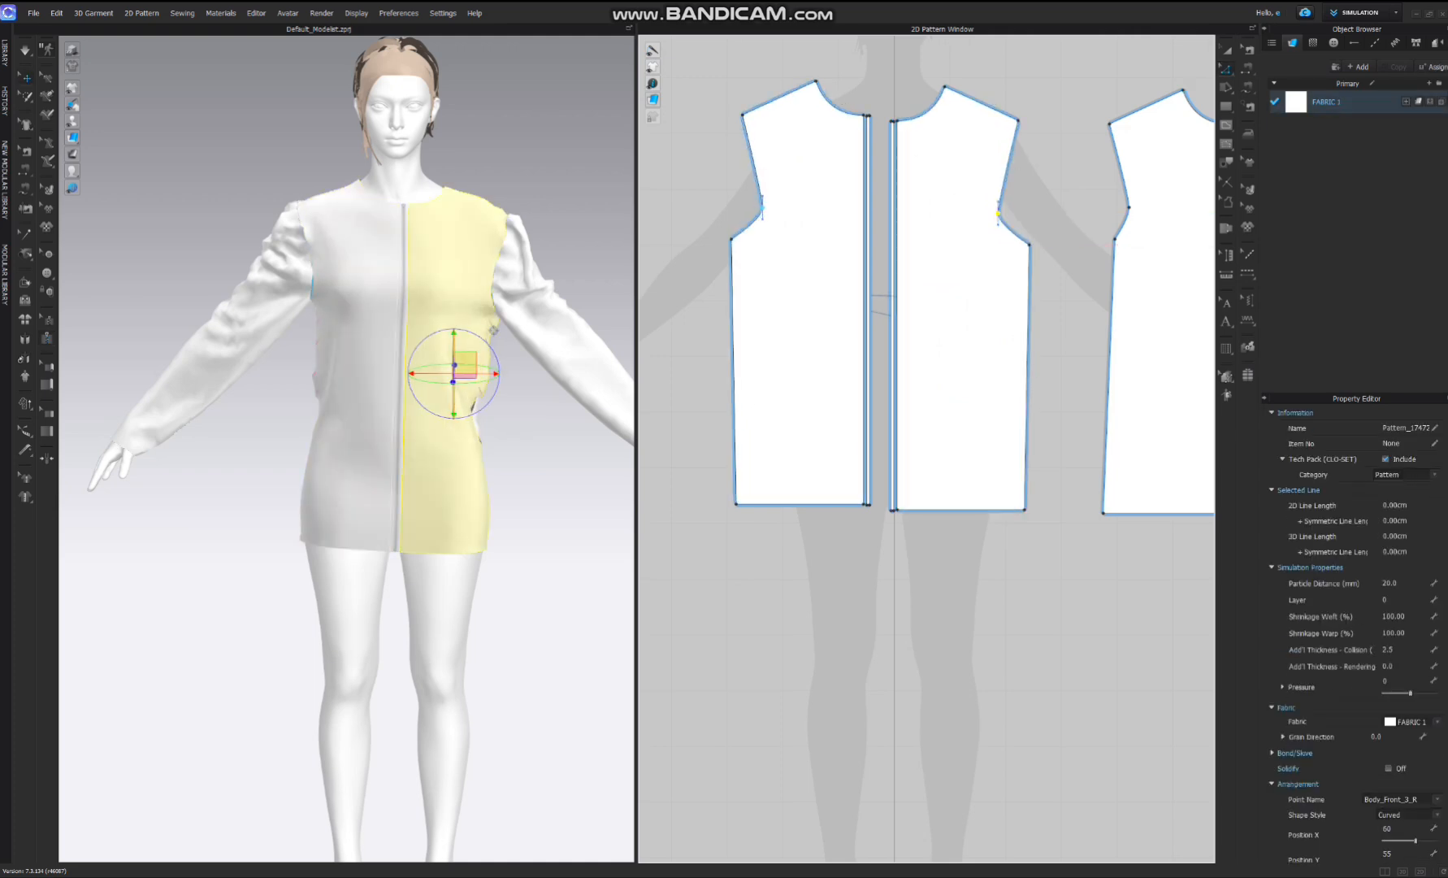
pyautogui.moveTo(1129, 208); pyautogui.dragTo(1130, 216)
pyautogui.moveTo(1124, 230); pyautogui.dragTo(1116, 230)
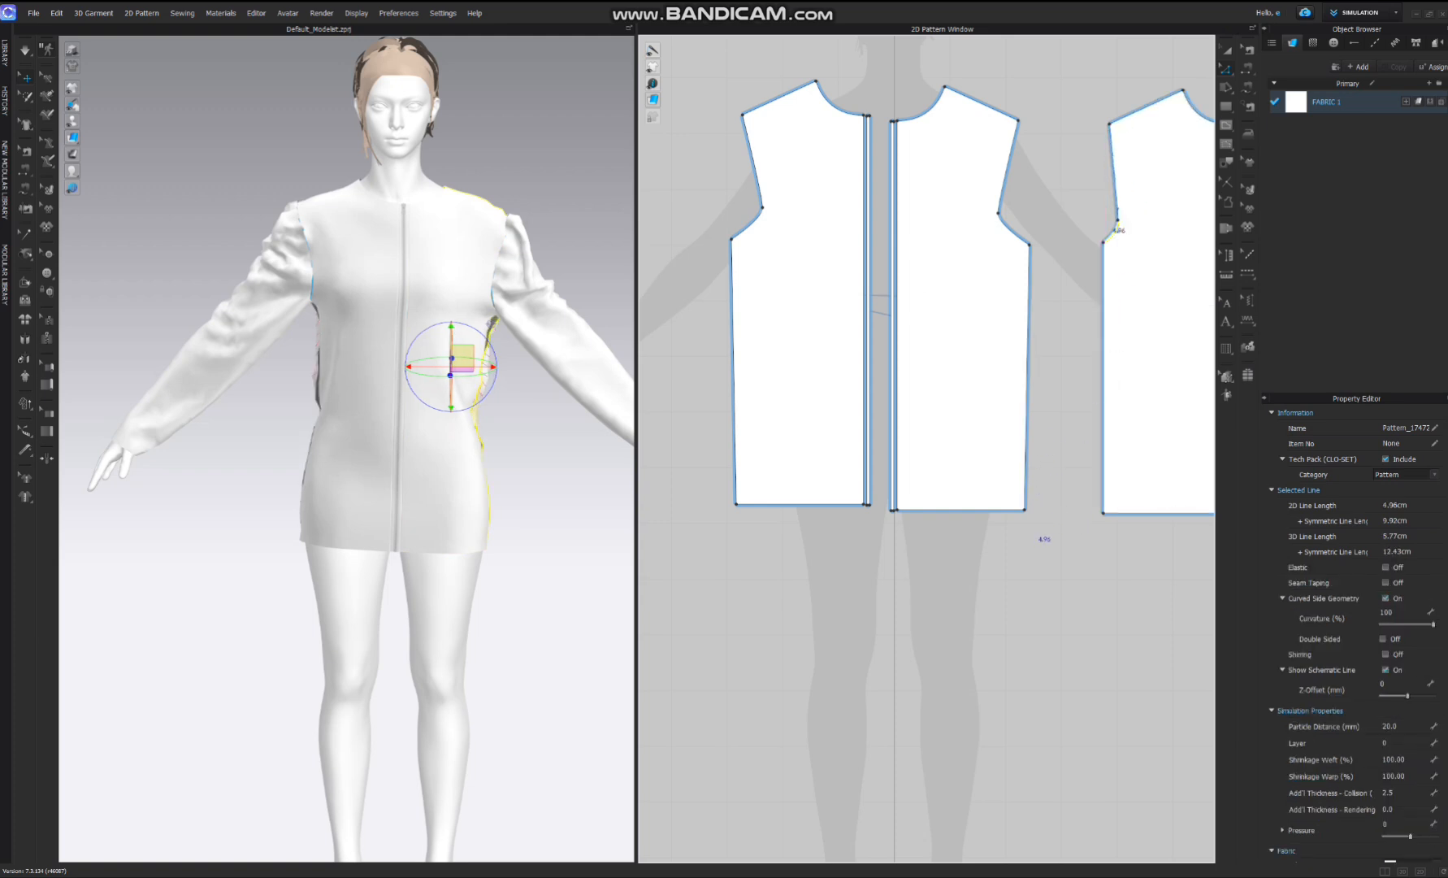
pyautogui.moveTo(1026, 499); pyautogui.dragTo(1094, 483)
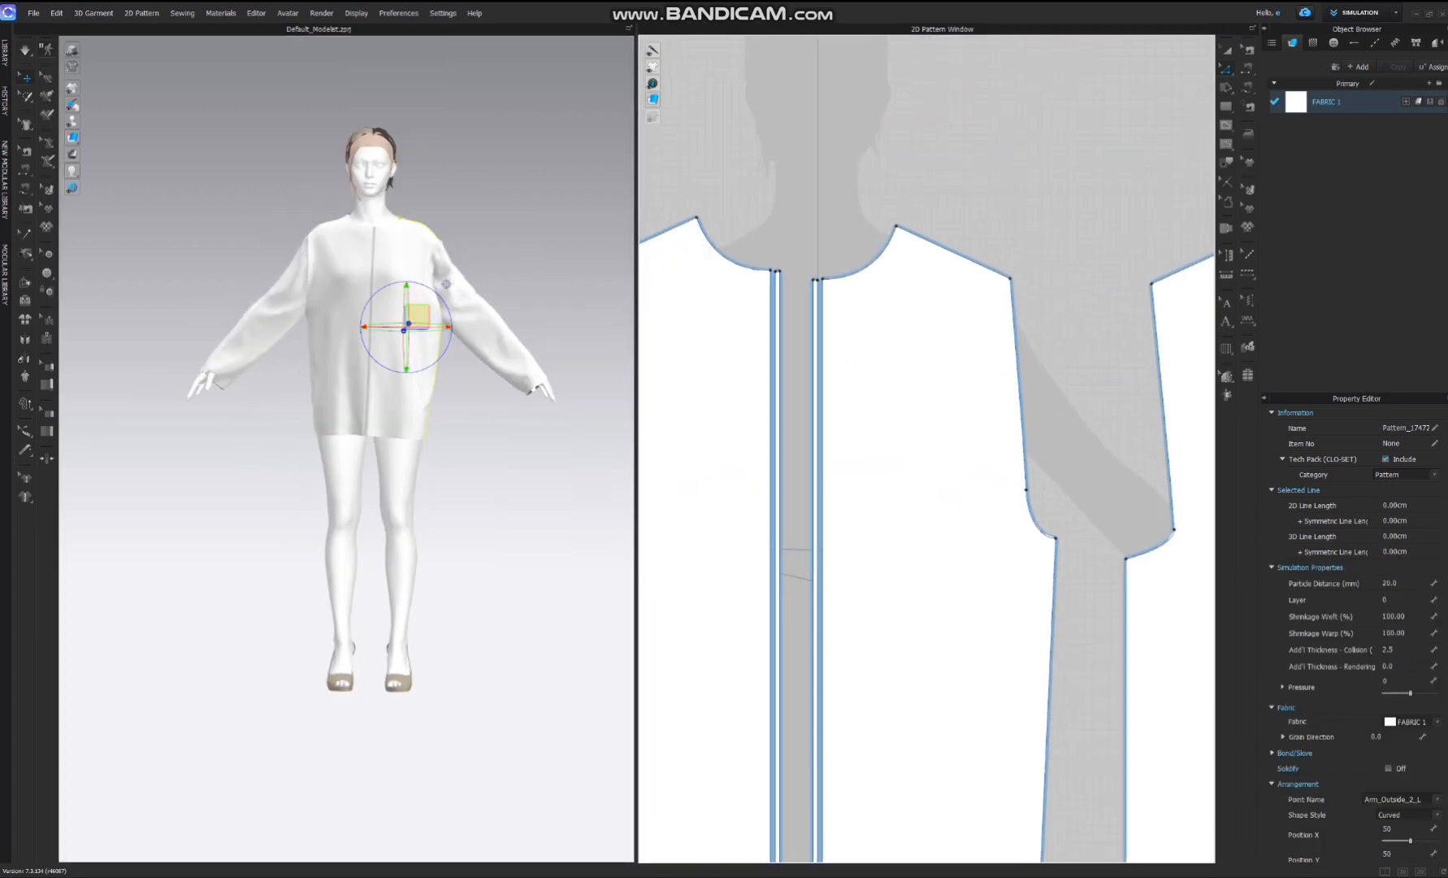
# - Draw a curved internal line about 14.3 cm long on the front panel from the neck end of the shoulder toward centre front
pyautogui.scroll(2, 1049, 241)
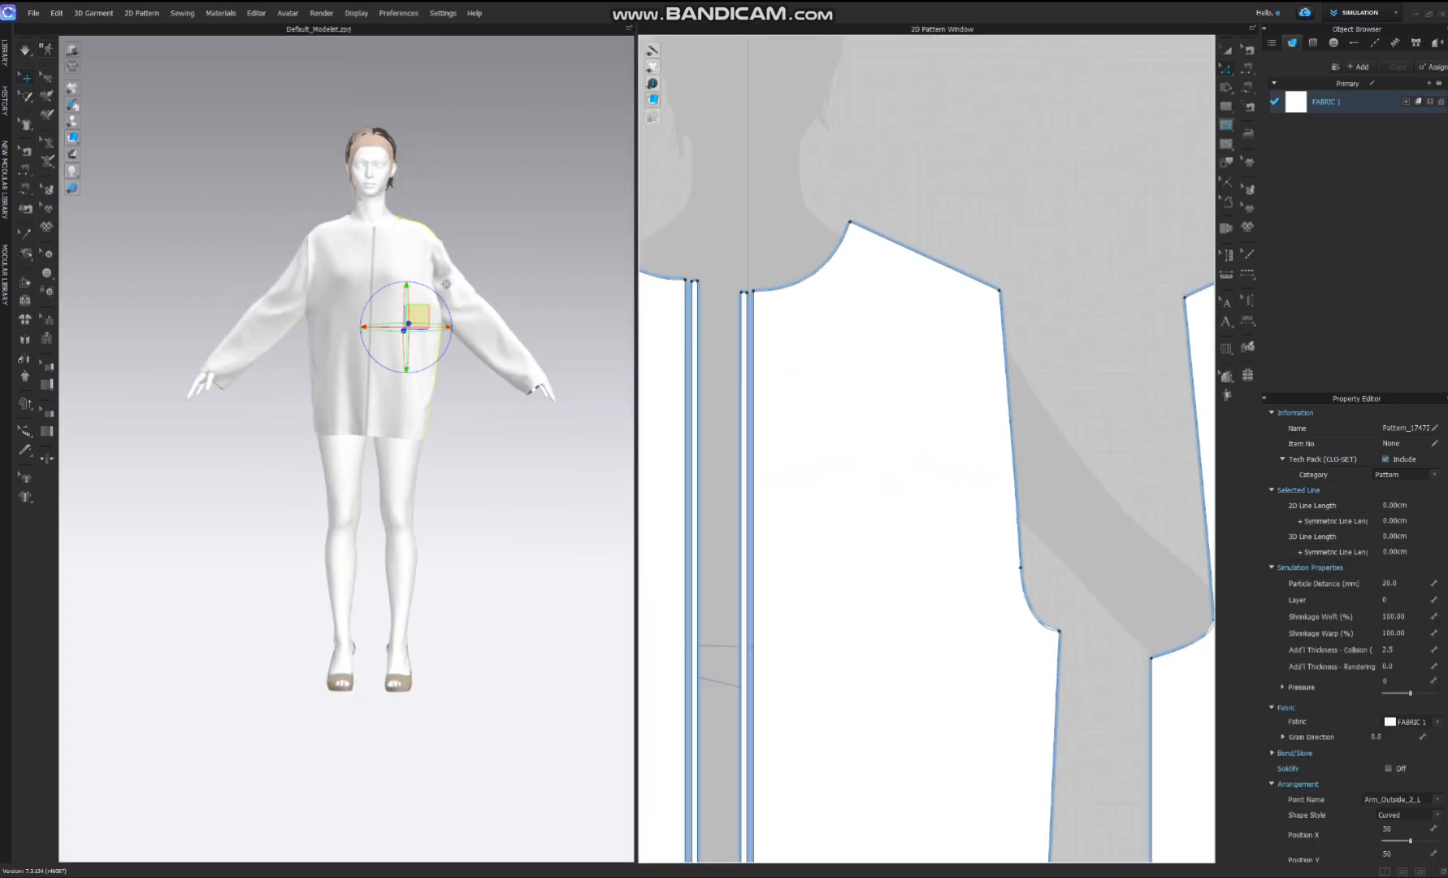
pyautogui.scroll(-5, 1027, 228)
pyautogui.moveTo(906, 249); pyautogui.dragTo(1046, 188, button='middle')
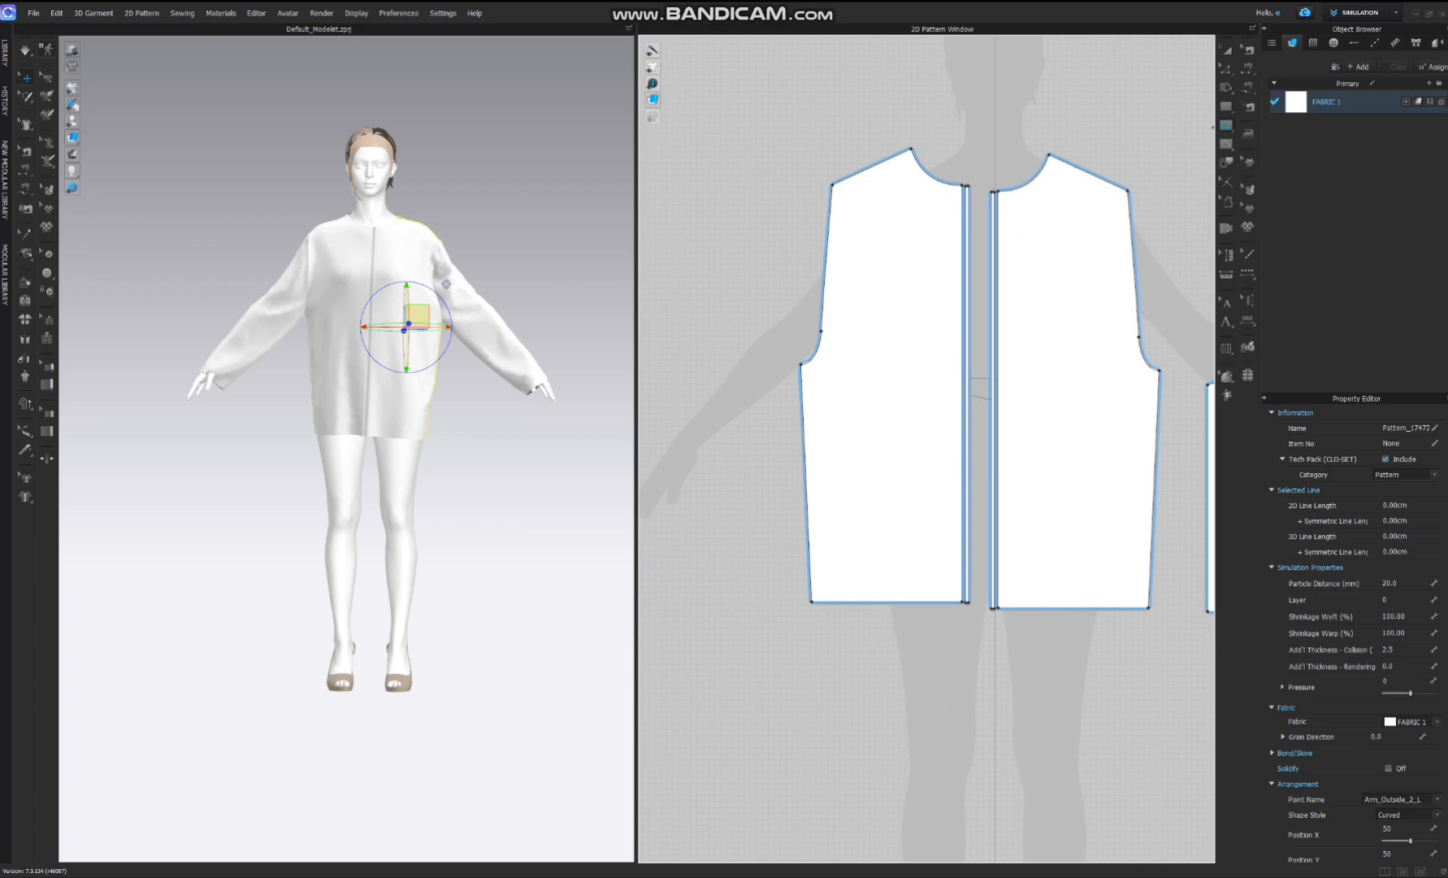
pyautogui.scroll(2, 1044, 163)
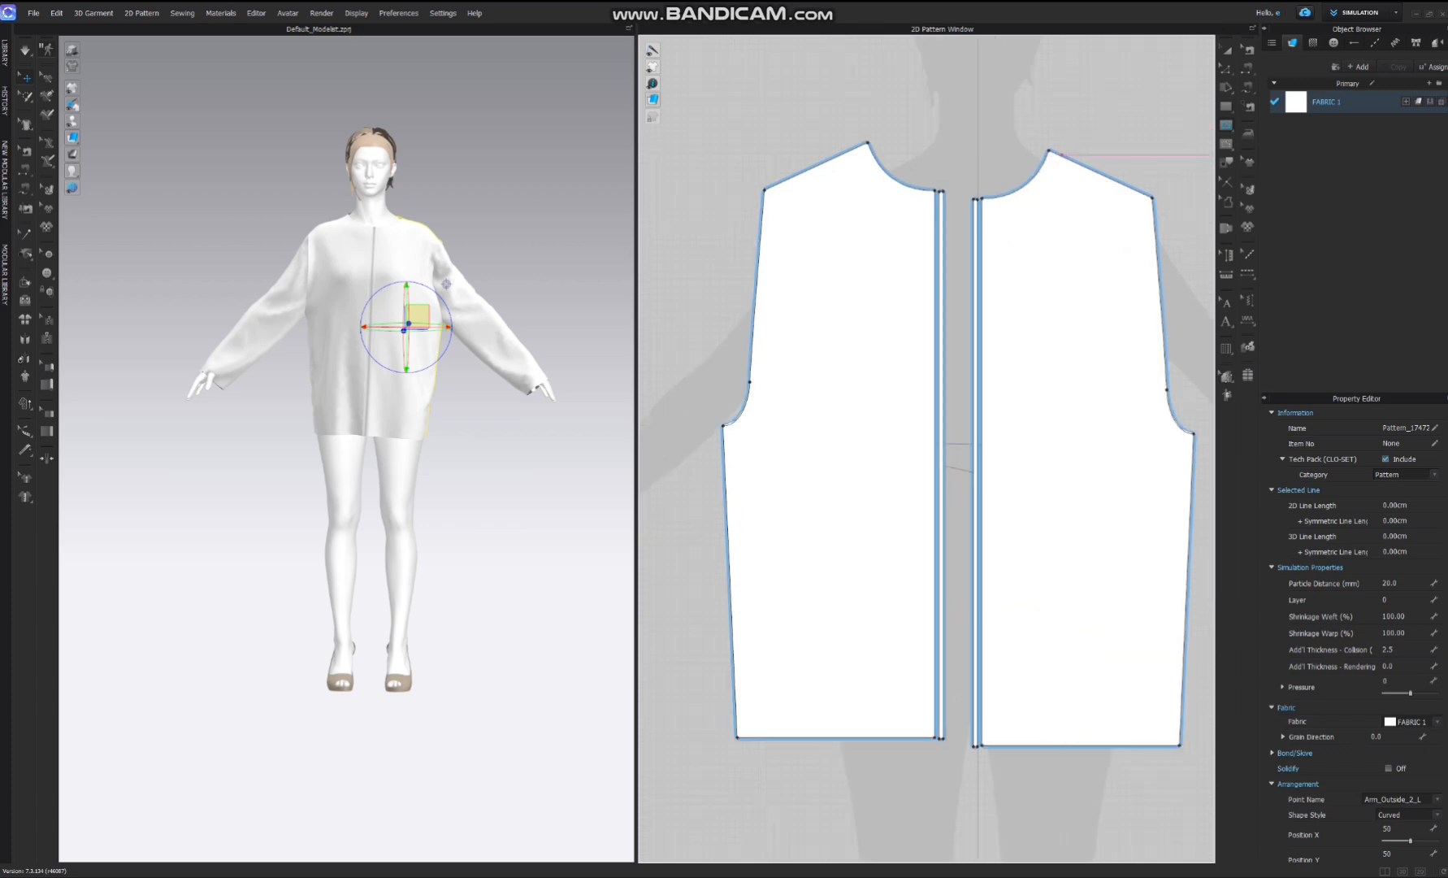
pyautogui.moveTo(1060, 154); pyautogui.dragTo(999, 228)
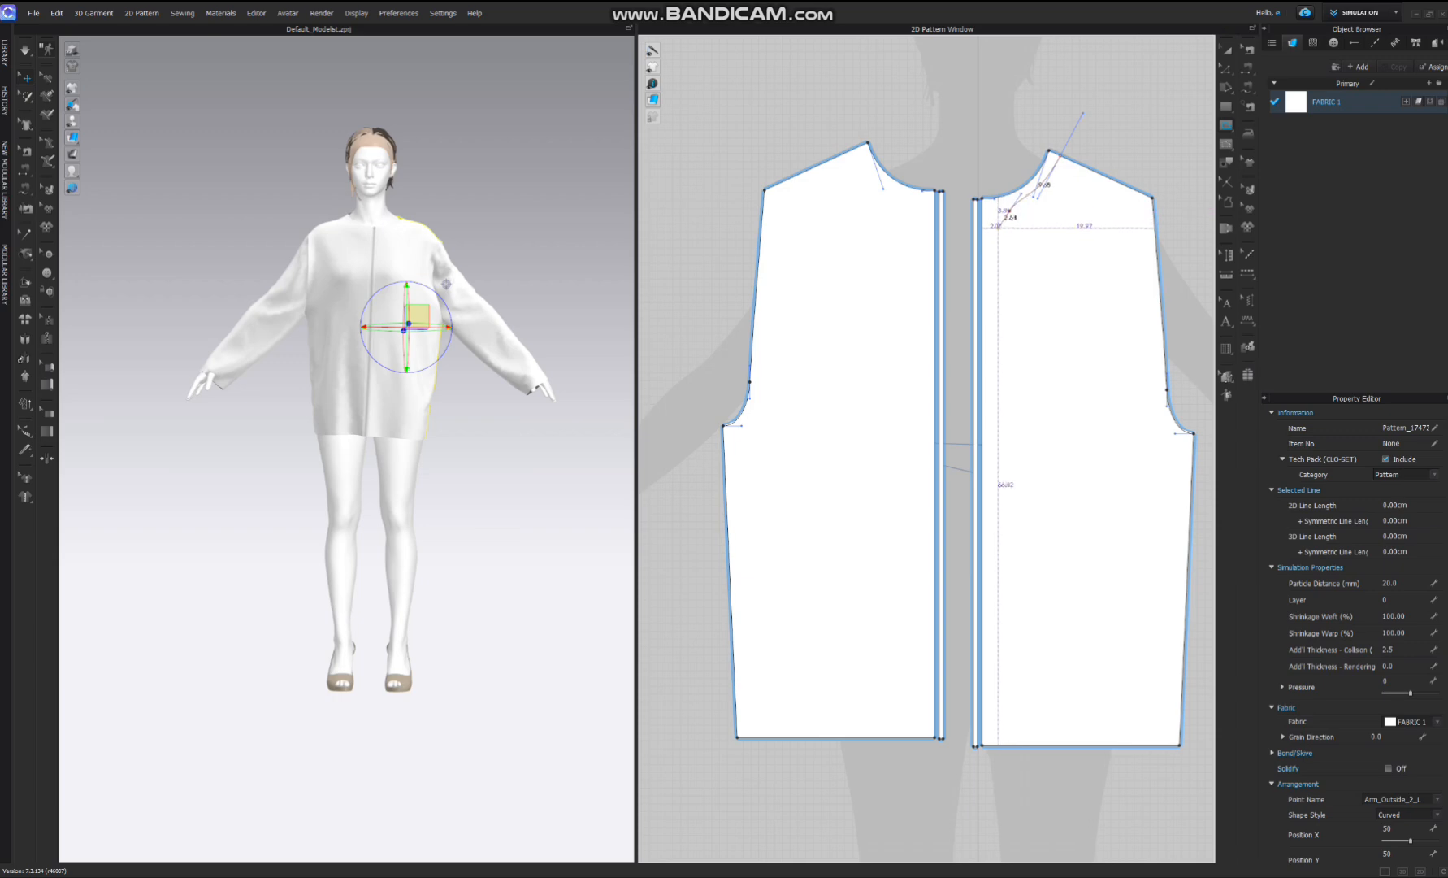
pyautogui.doubleClick(992, 241)
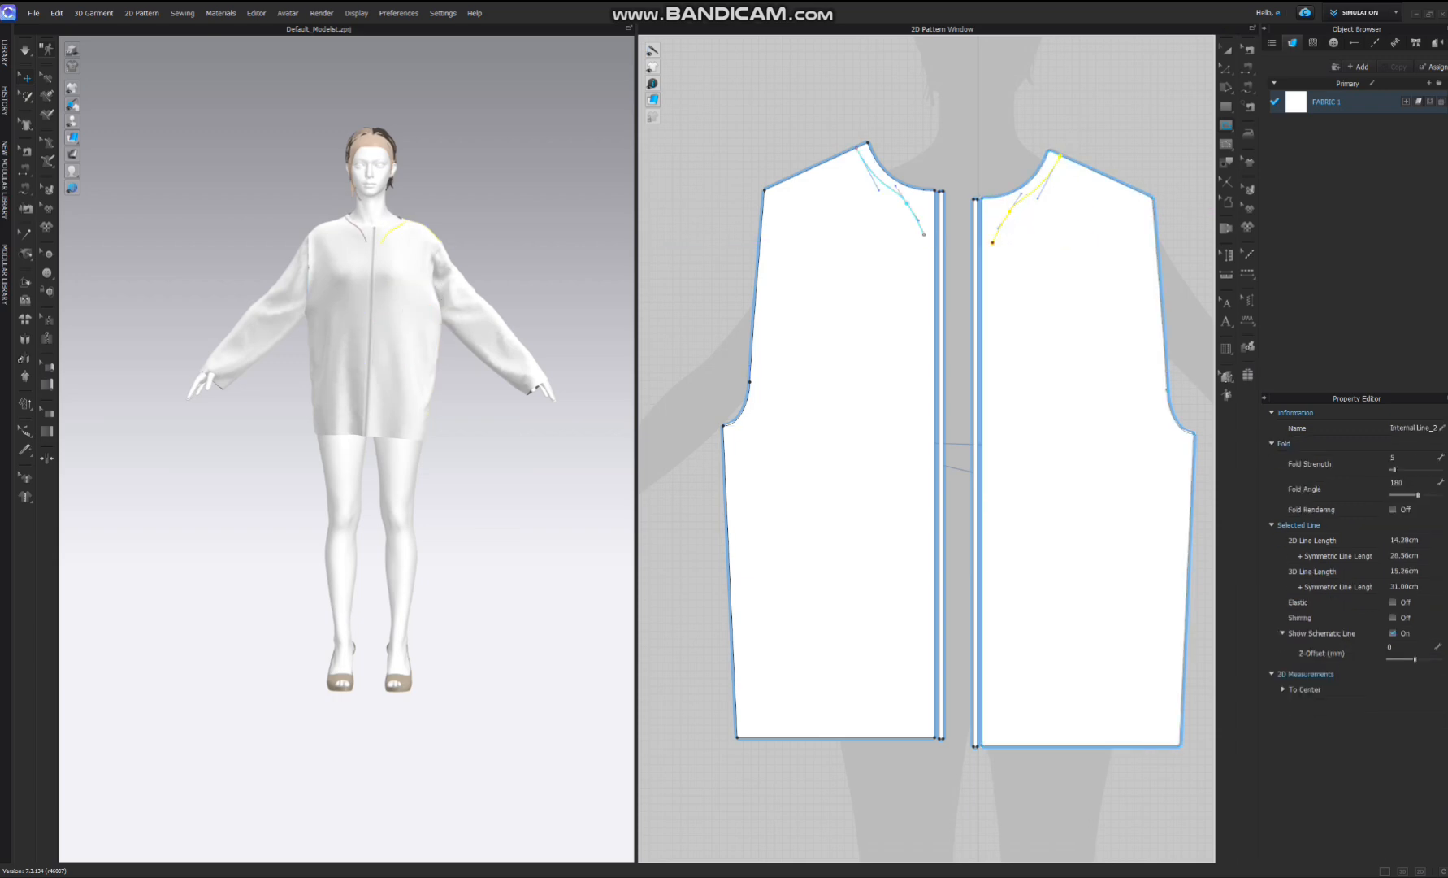
pyautogui.scroll(3, 389, 163)
pyautogui.moveTo(382, 196); pyautogui.dragTo(340, 276, button='middle')
pyautogui.moveTo(340, 277); pyautogui.dragTo(313, 294, button='right')
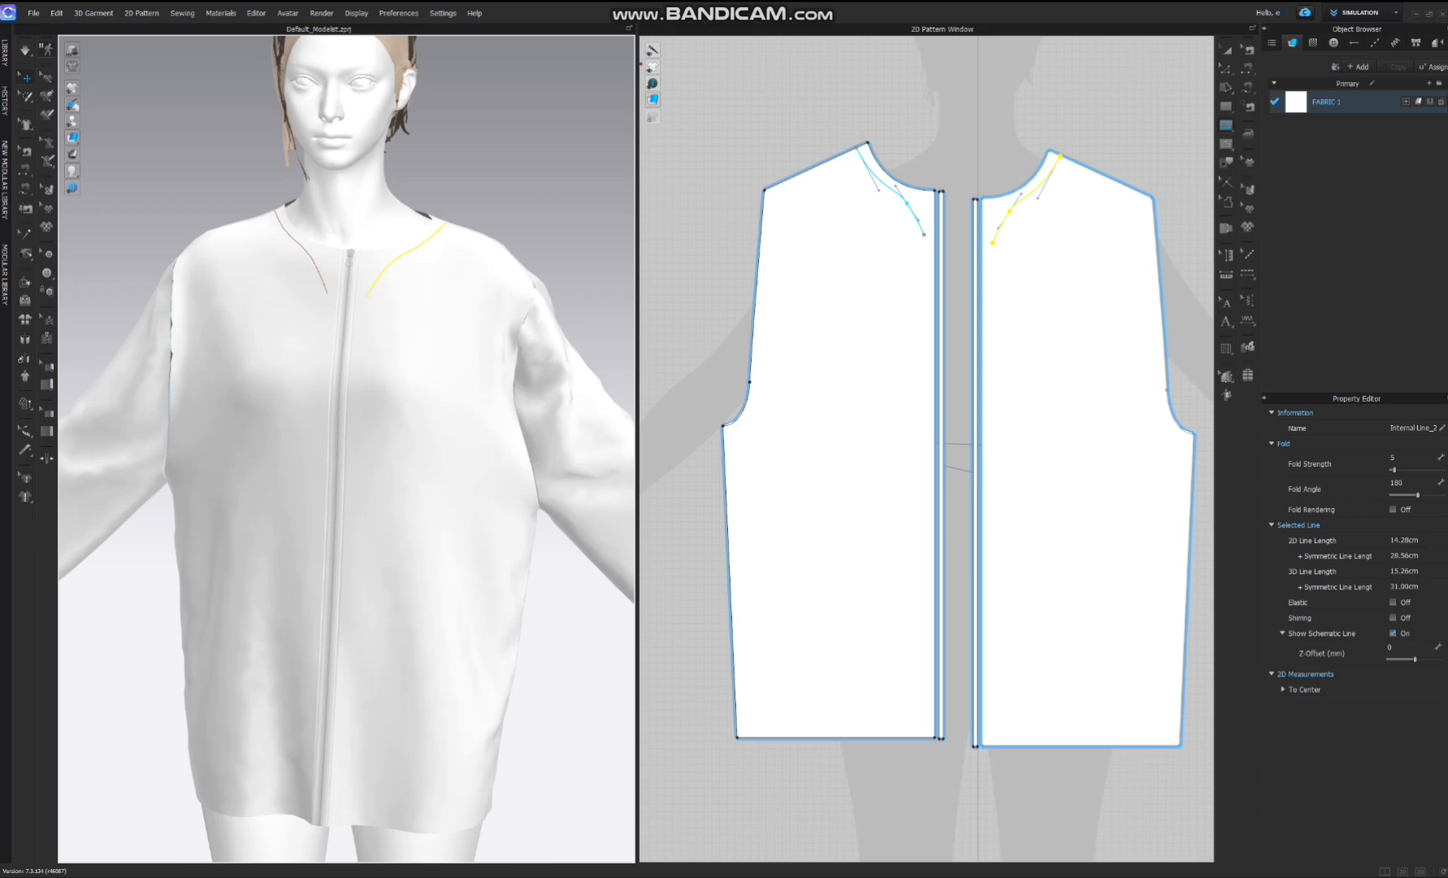
# - Draw a slanted internal line about 22.5 cm long across the front panel's upper chest, from the armhole to the centre-front edge
pyautogui.moveTo(72, 88)
pyautogui.scroll(-2, 1118, 192)
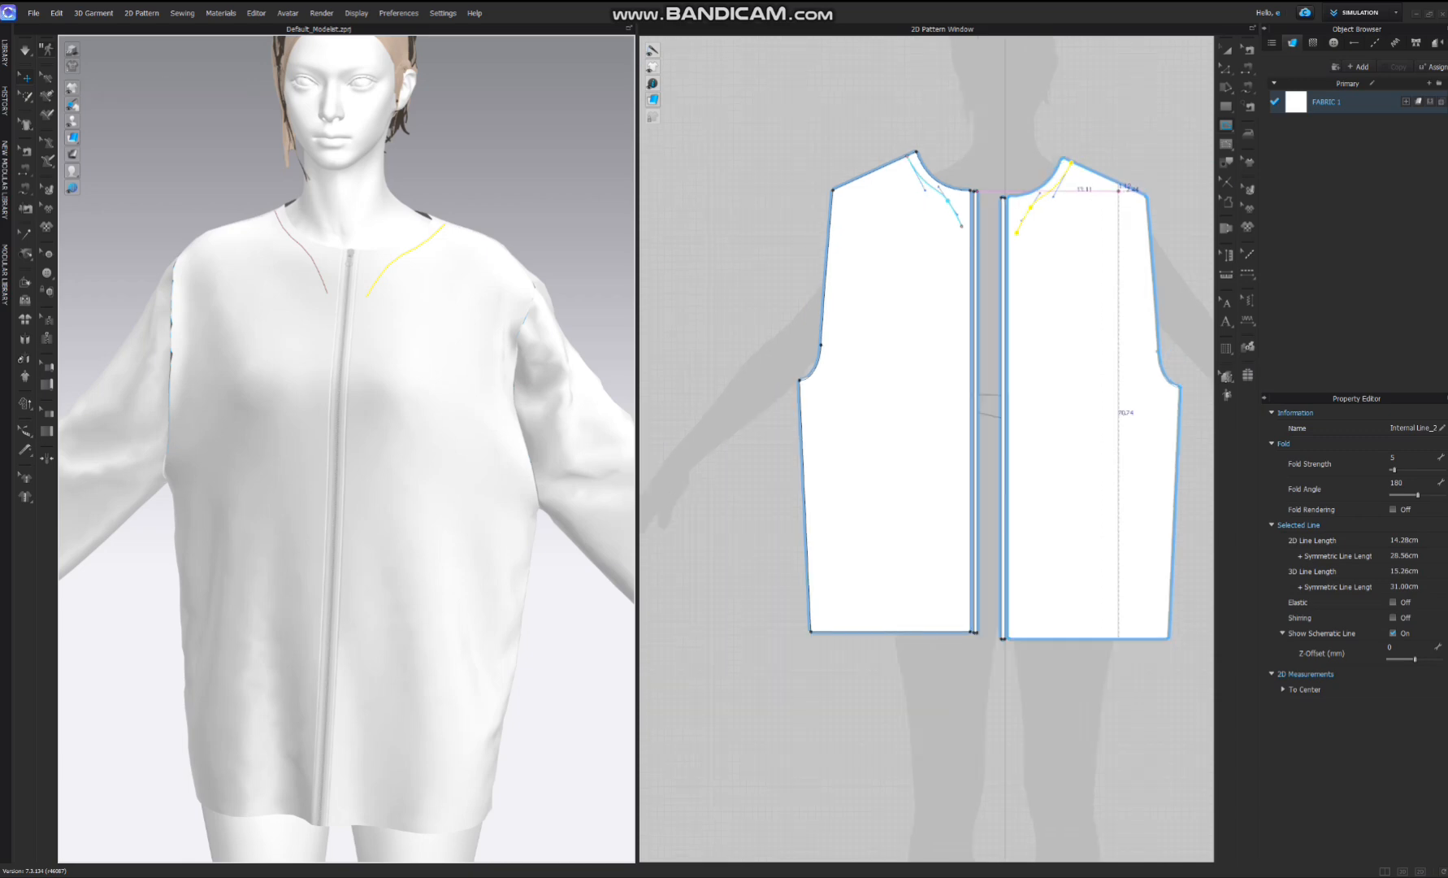
pyautogui.moveTo(1059, 249); pyautogui.dragTo(1003, 246, button='middle')
pyautogui.scroll(-2, 1024, 276)
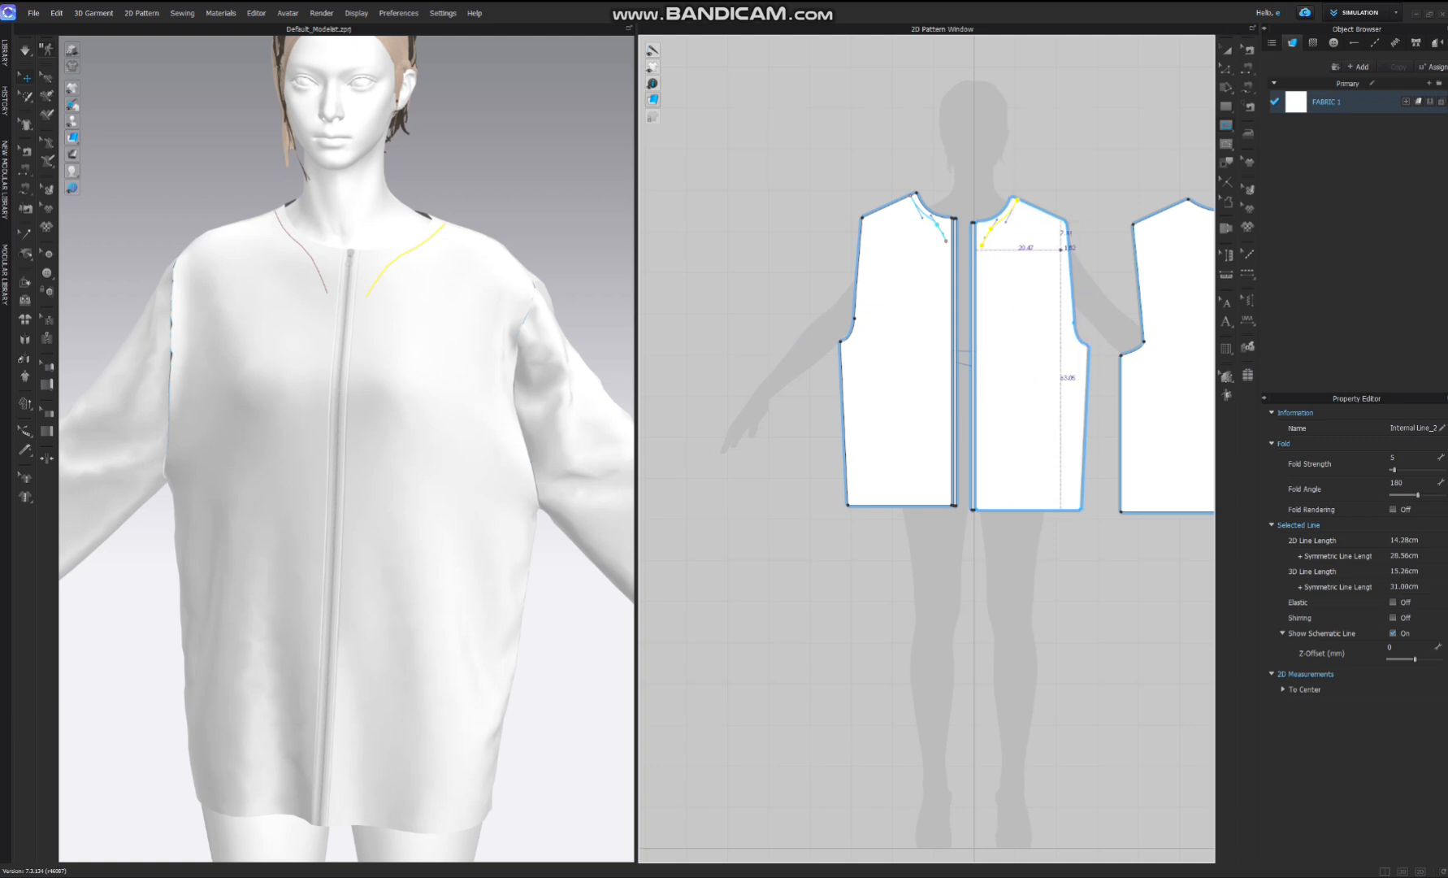
pyautogui.scroll(4, 1016, 244)
pyautogui.scroll(-4, 1045, 277)
pyautogui.scroll(3, 1092, 256)
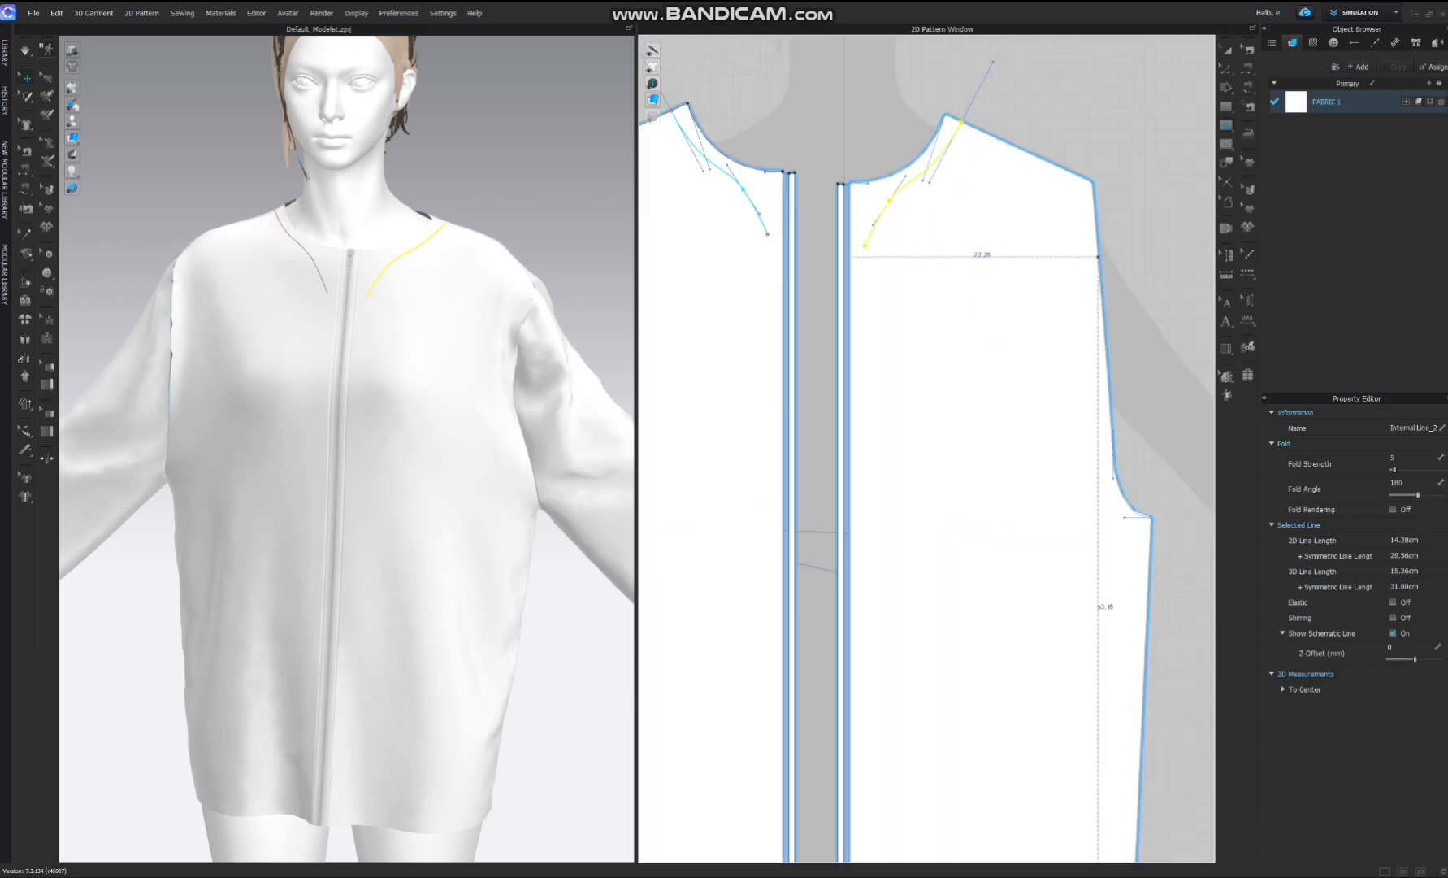
pyautogui.click(1099, 257)
pyautogui.doubleClick(850, 294)
# - Offset the slanted chest line downward as one internal line at 1.50 cm, extended to the pattern outline
pyautogui.press('z')
pyautogui.rightClick(1026, 272)
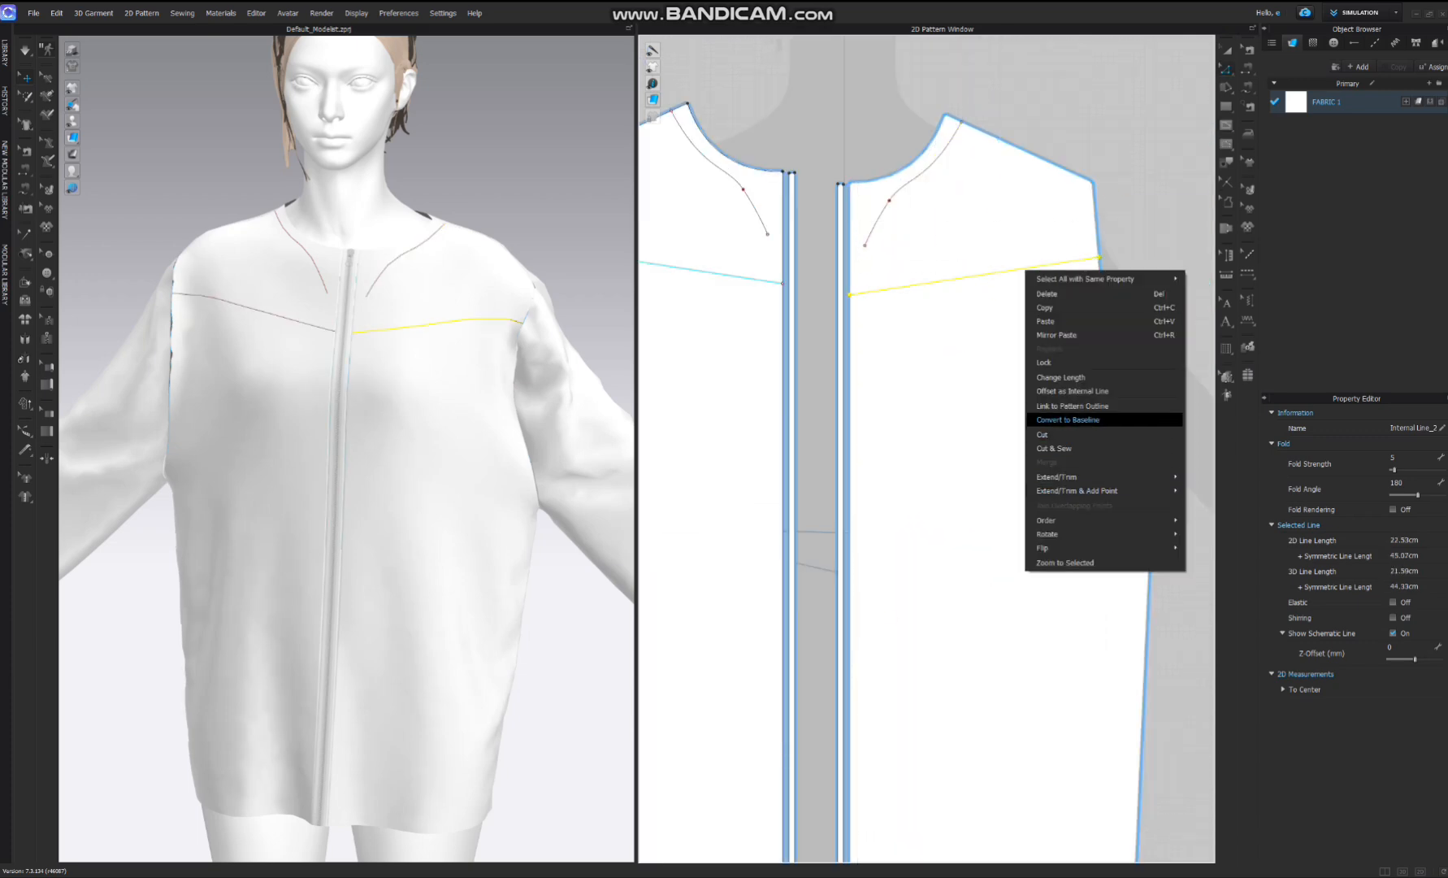
pyautogui.click(1073, 391)
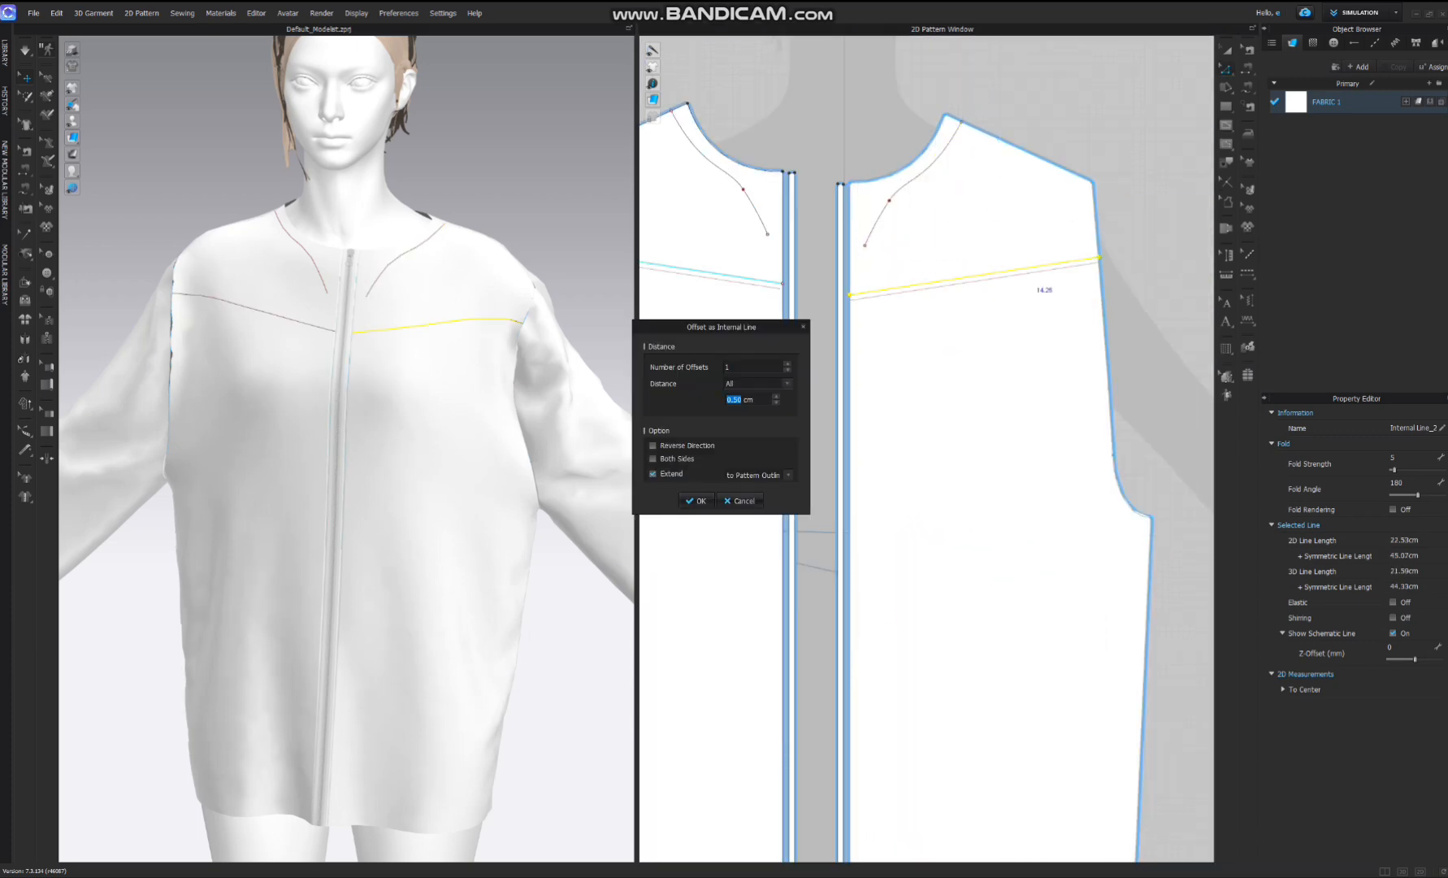
pyautogui.press('Up')
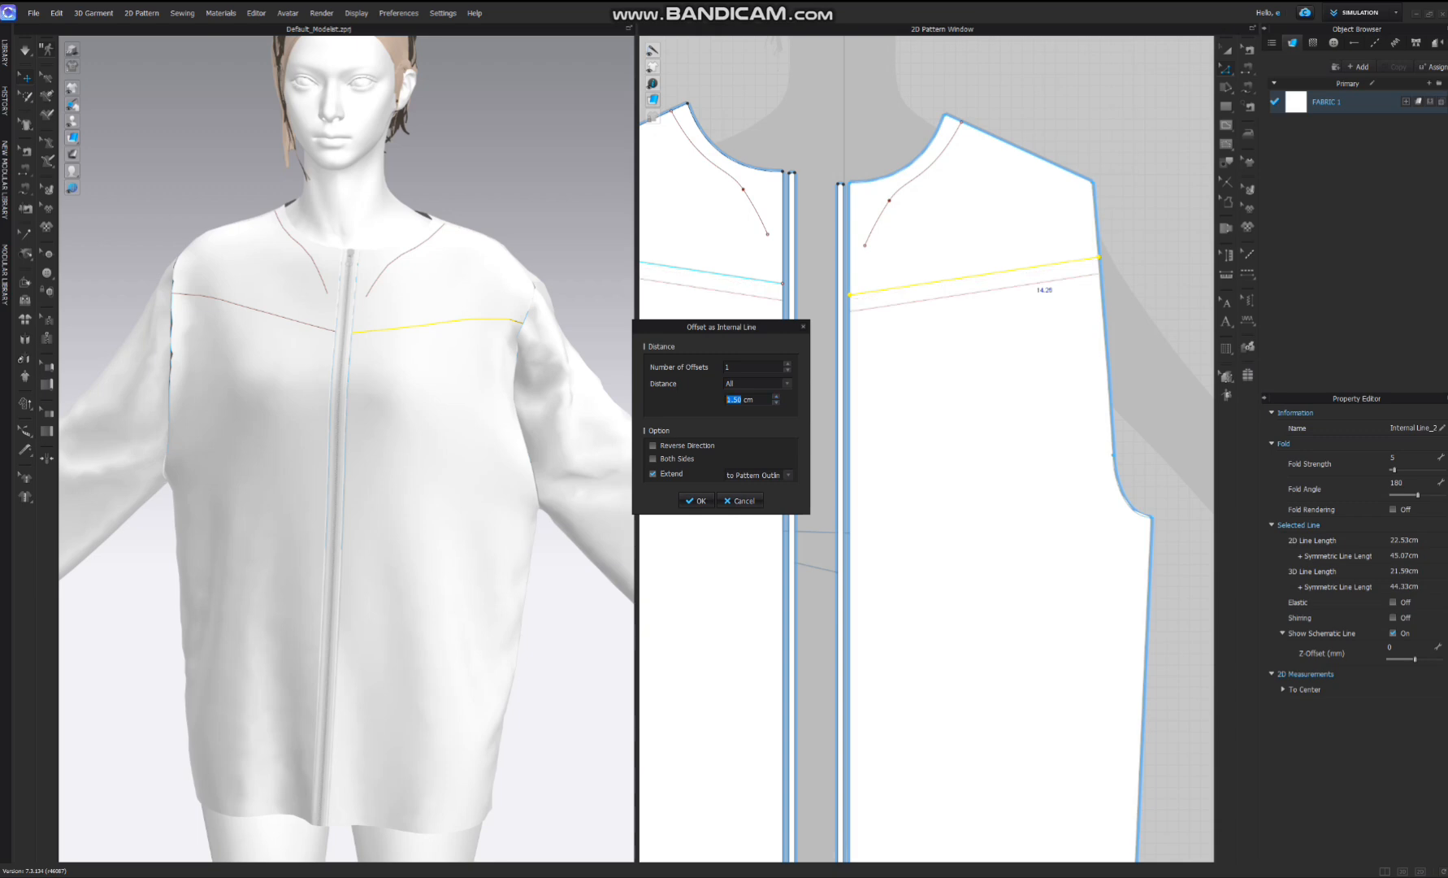
pyautogui.press('Return')
# - Offset the lower slanted chest line downward by 10 cm as one internal line extended to the pattern outline
pyautogui.rightClick(1008, 290)
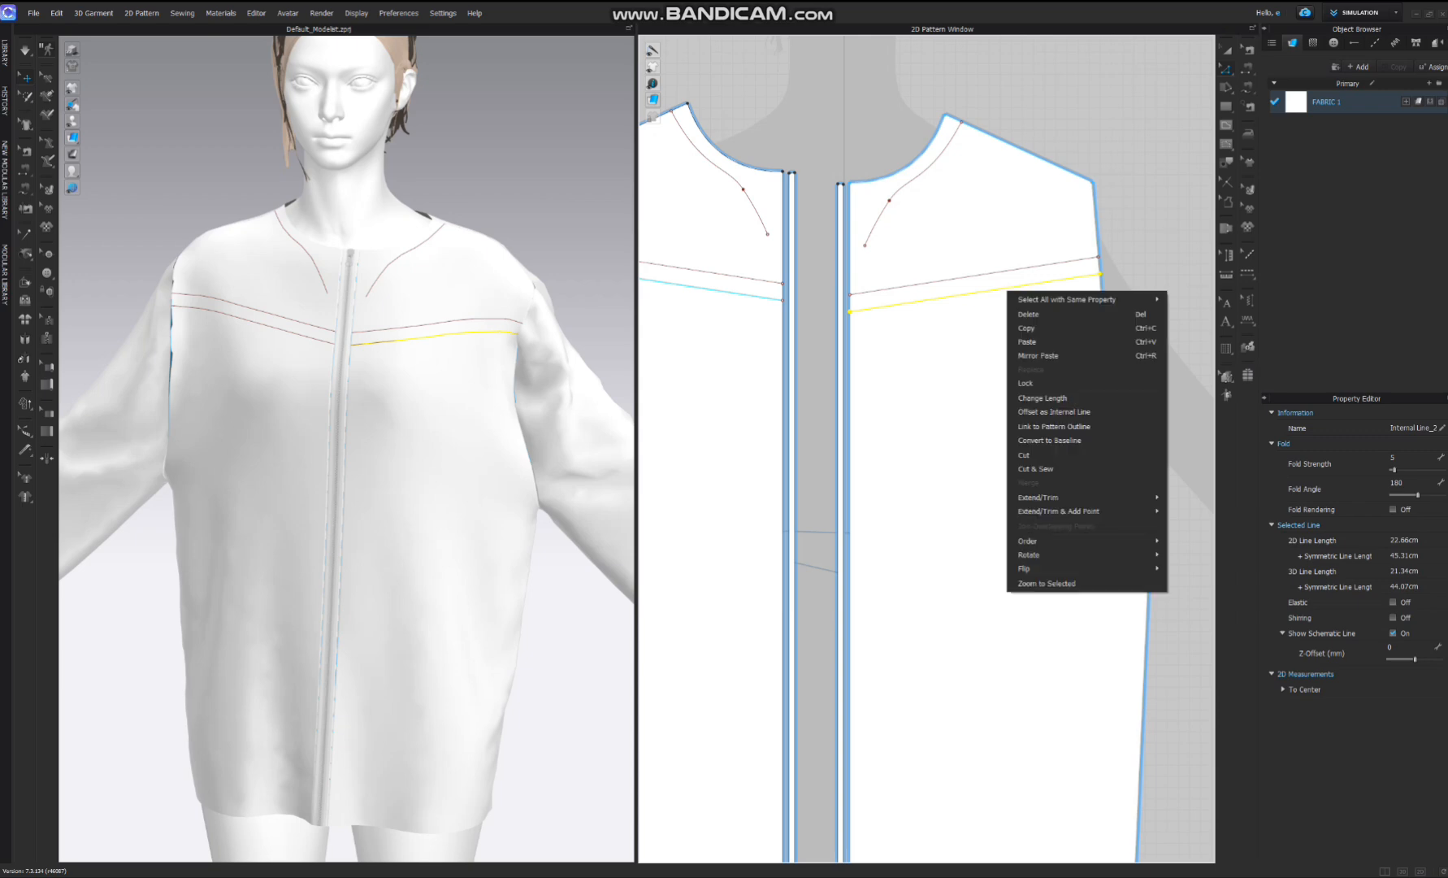
pyautogui.click(1054, 411)
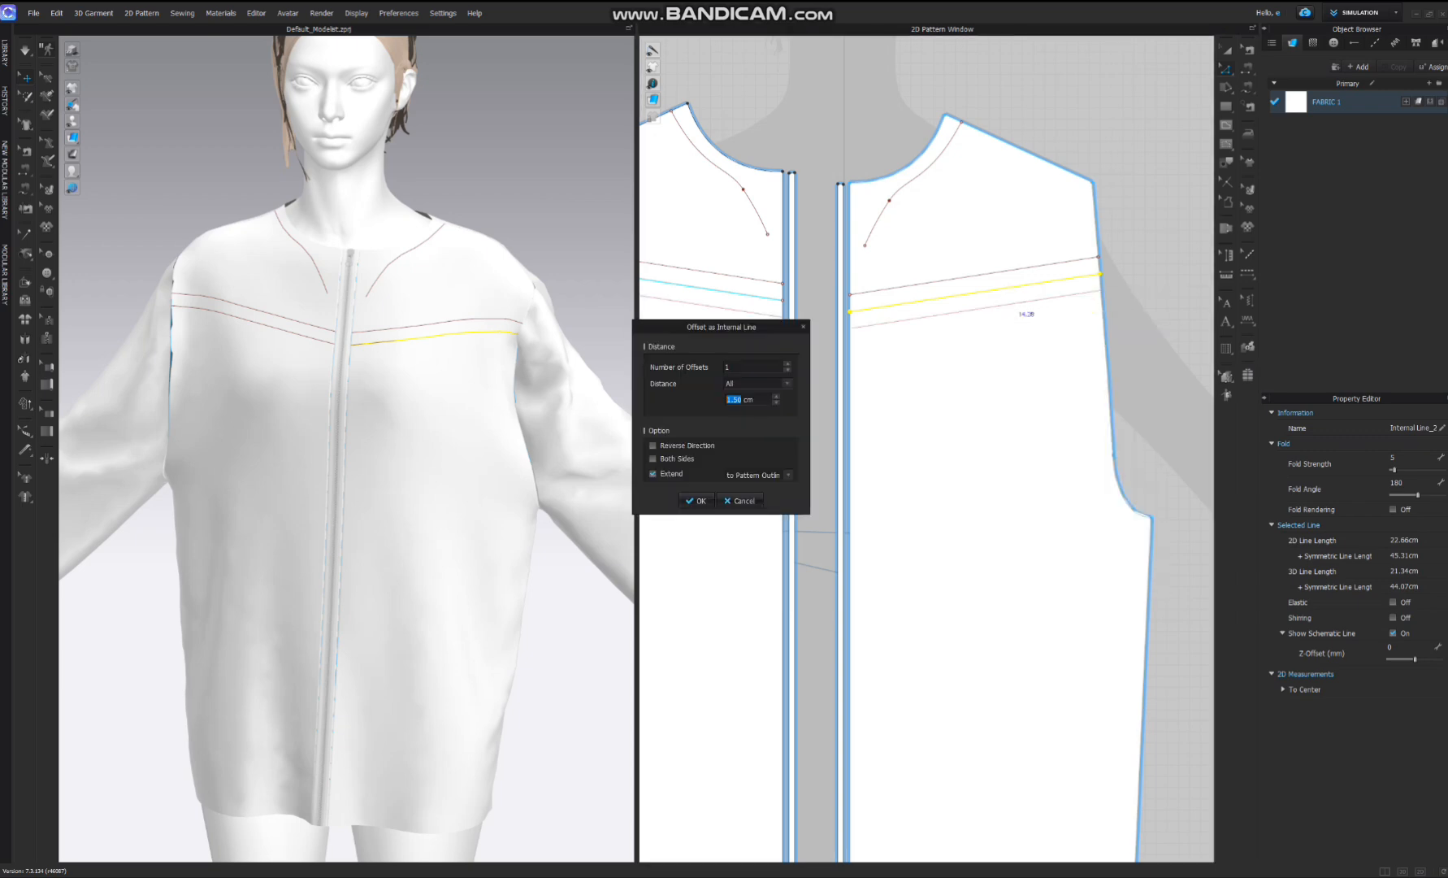
pyautogui.write('10')
pyautogui.press('Return')
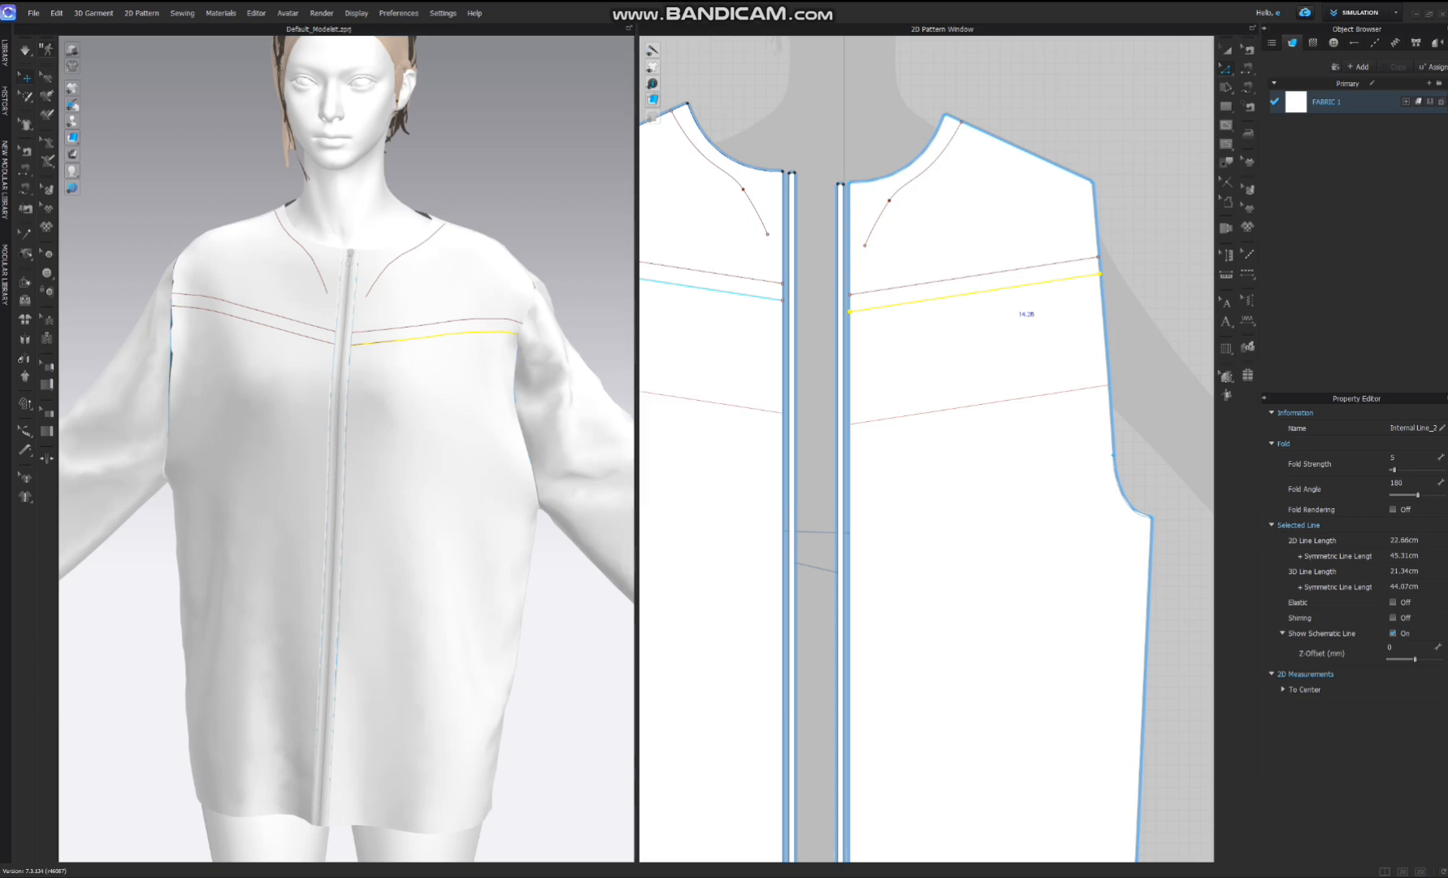
# - Offset the new slanted line downward by 1.50 cm and continue with two more slanted line pairs and a straight line above the hem
pyautogui.click(950, 410)
pyautogui.rightClick(947, 412)
pyautogui.click(992, 531)
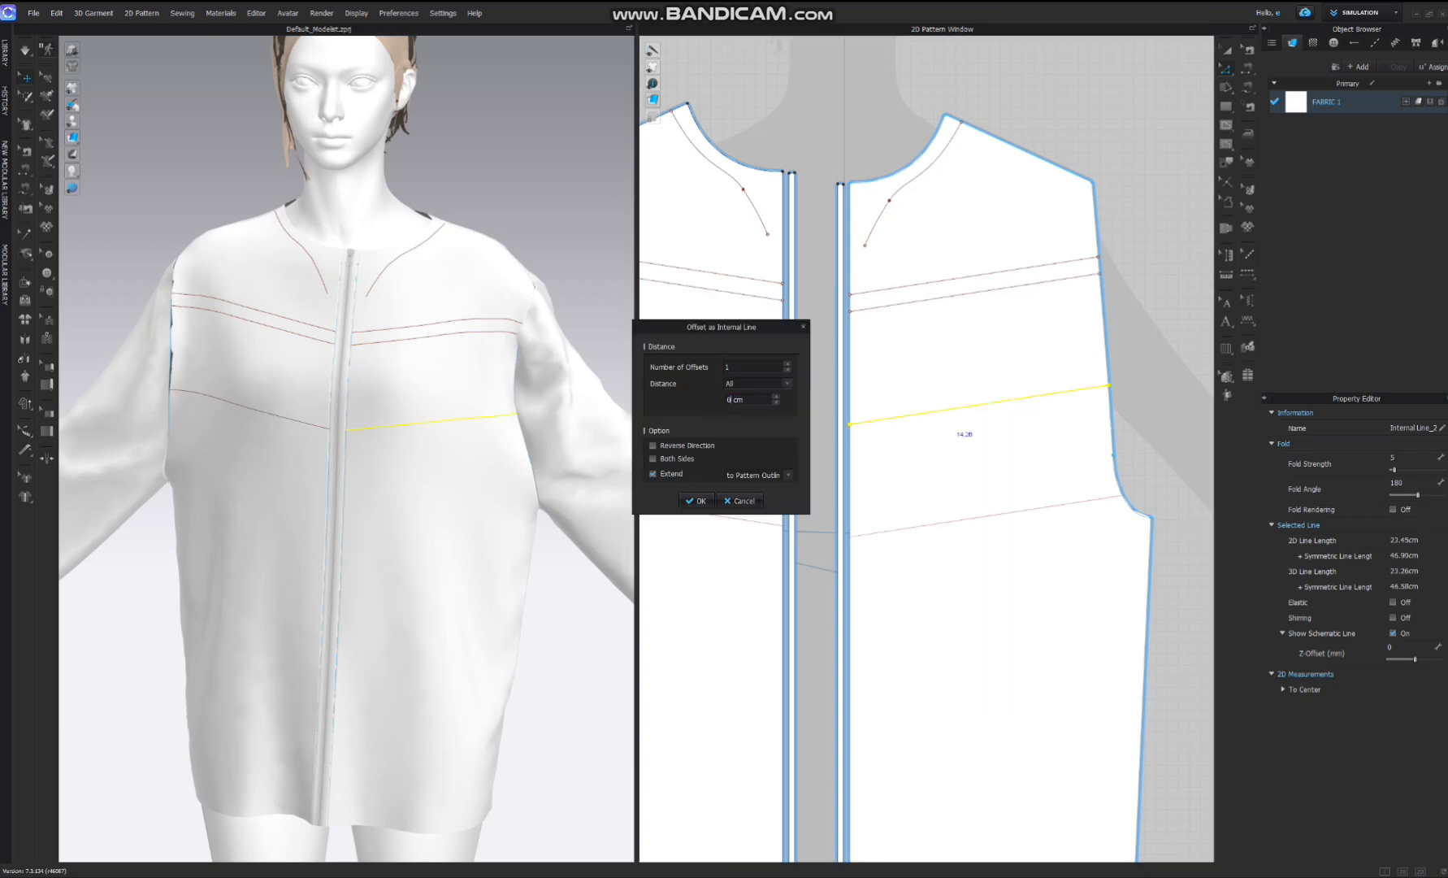
pyautogui.write('1')
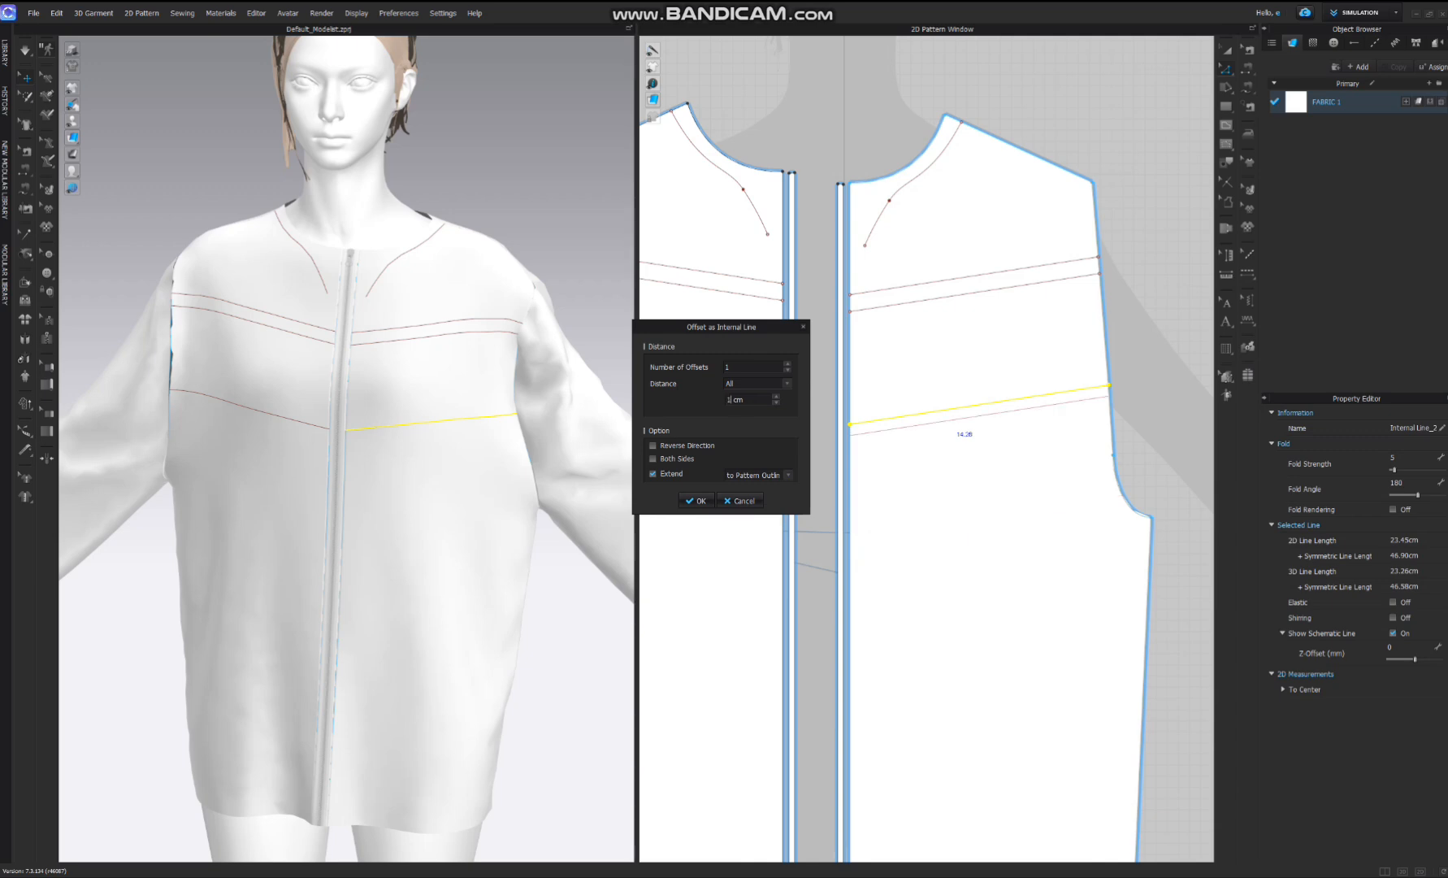
pyautogui.write('.50')
pyautogui.click(697, 500)
pyautogui.scroll(-3, 927, 447)
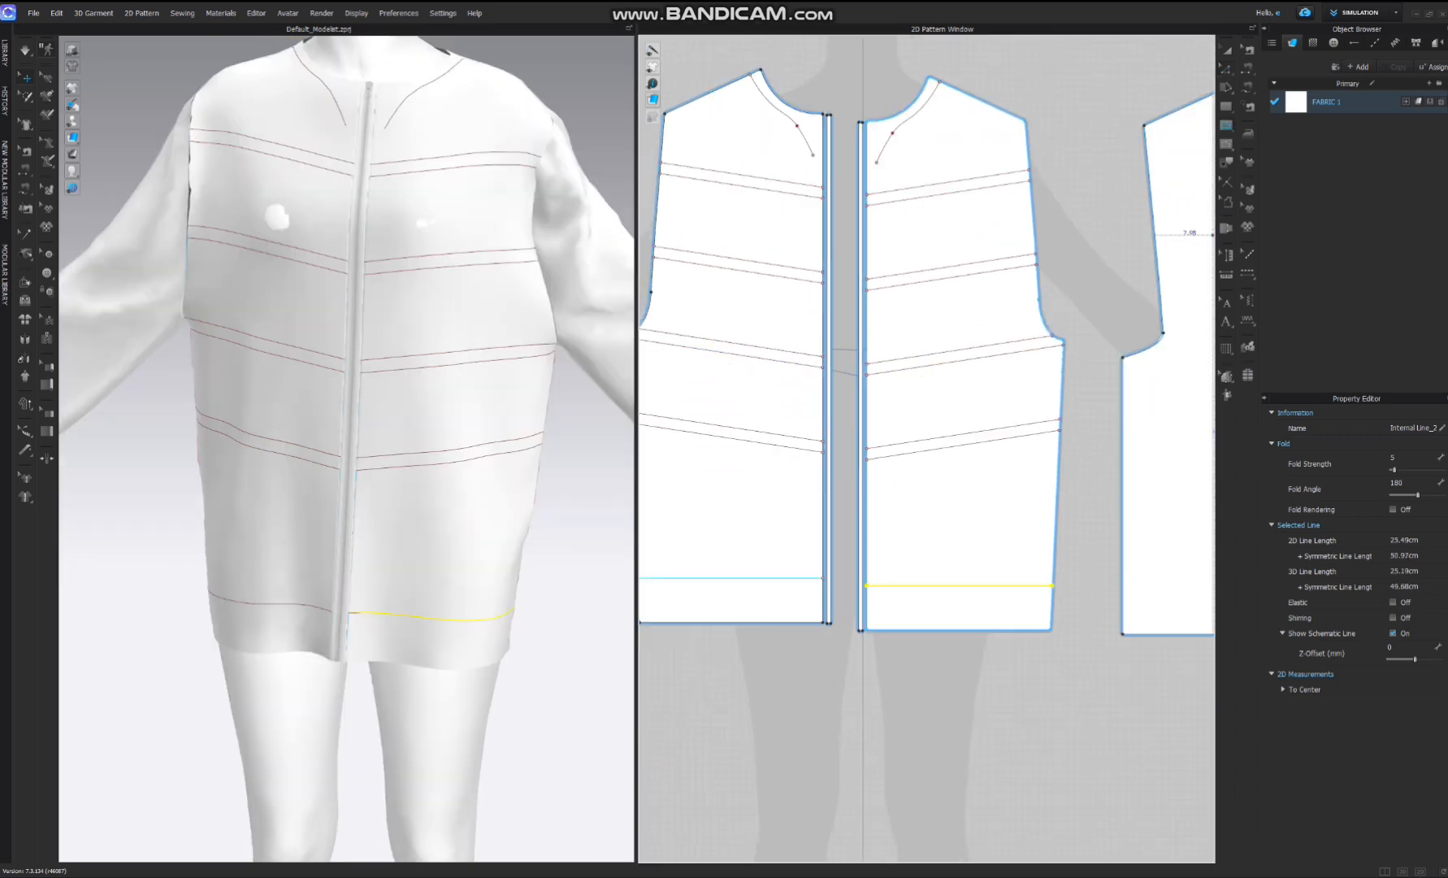
# - Draw an internal pocket rectangle with a perimeter of about 58.6 cm on the front panel, between the lowest slanted pair and the hem line
pyautogui.click(1227, 126)
pyautogui.moveTo(1227, 107)
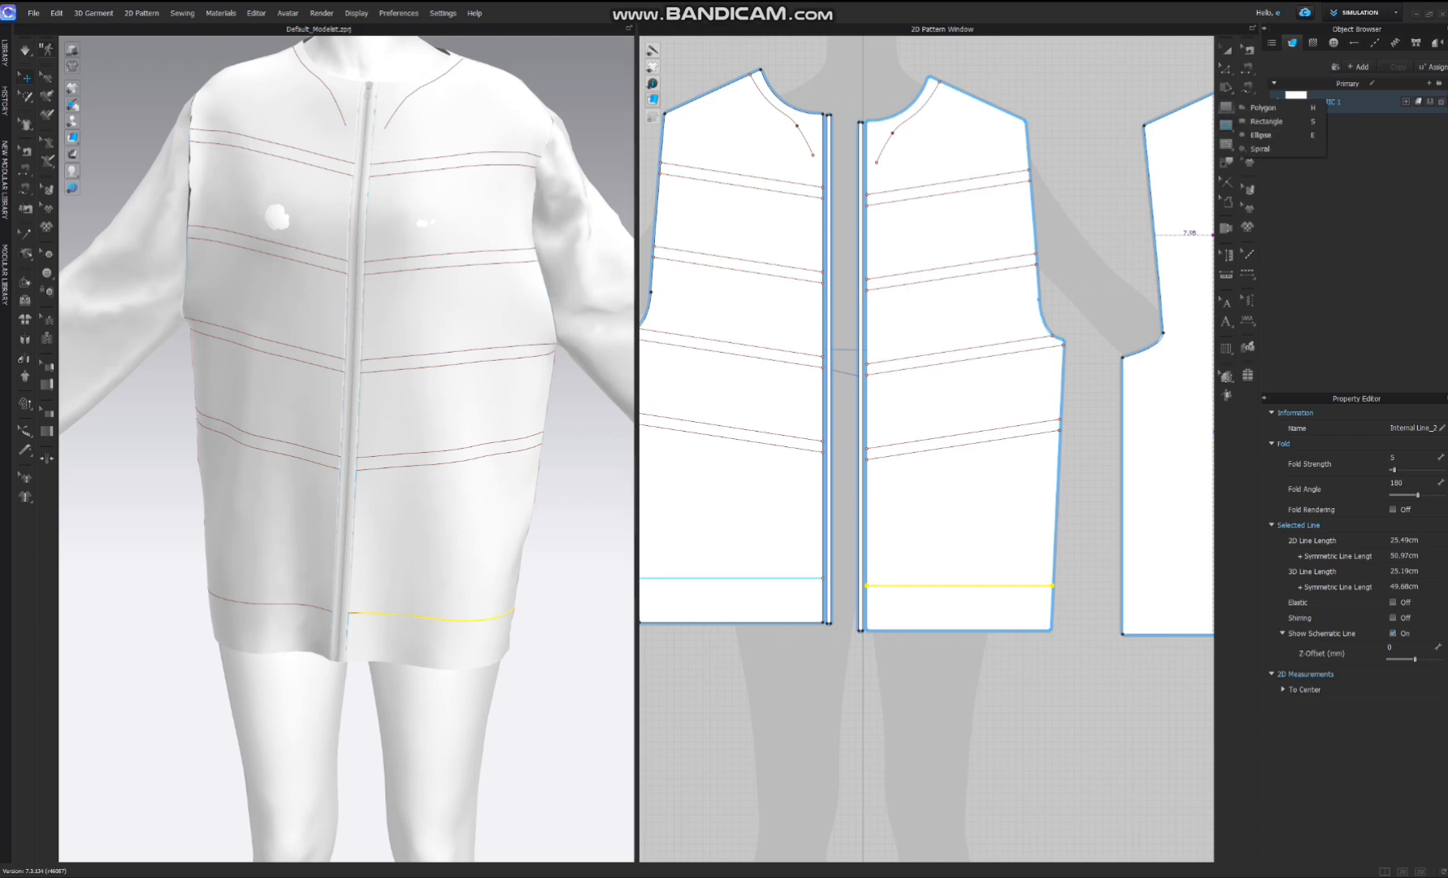
pyautogui.click(1266, 122)
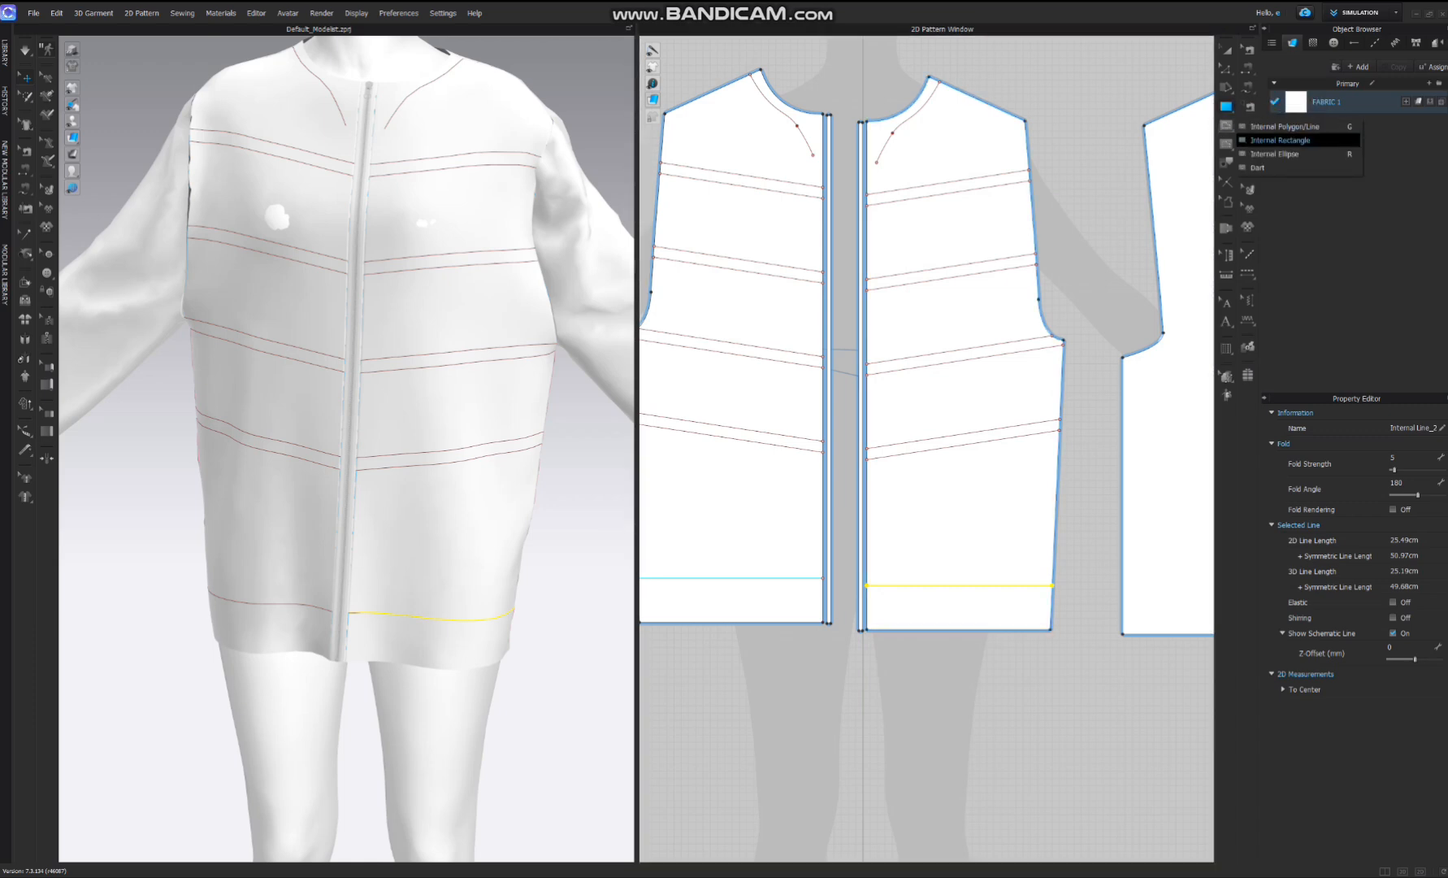
pyautogui.click(1280, 139)
pyautogui.scroll(-2, 935, 350)
pyautogui.scroll(5, 869, 239)
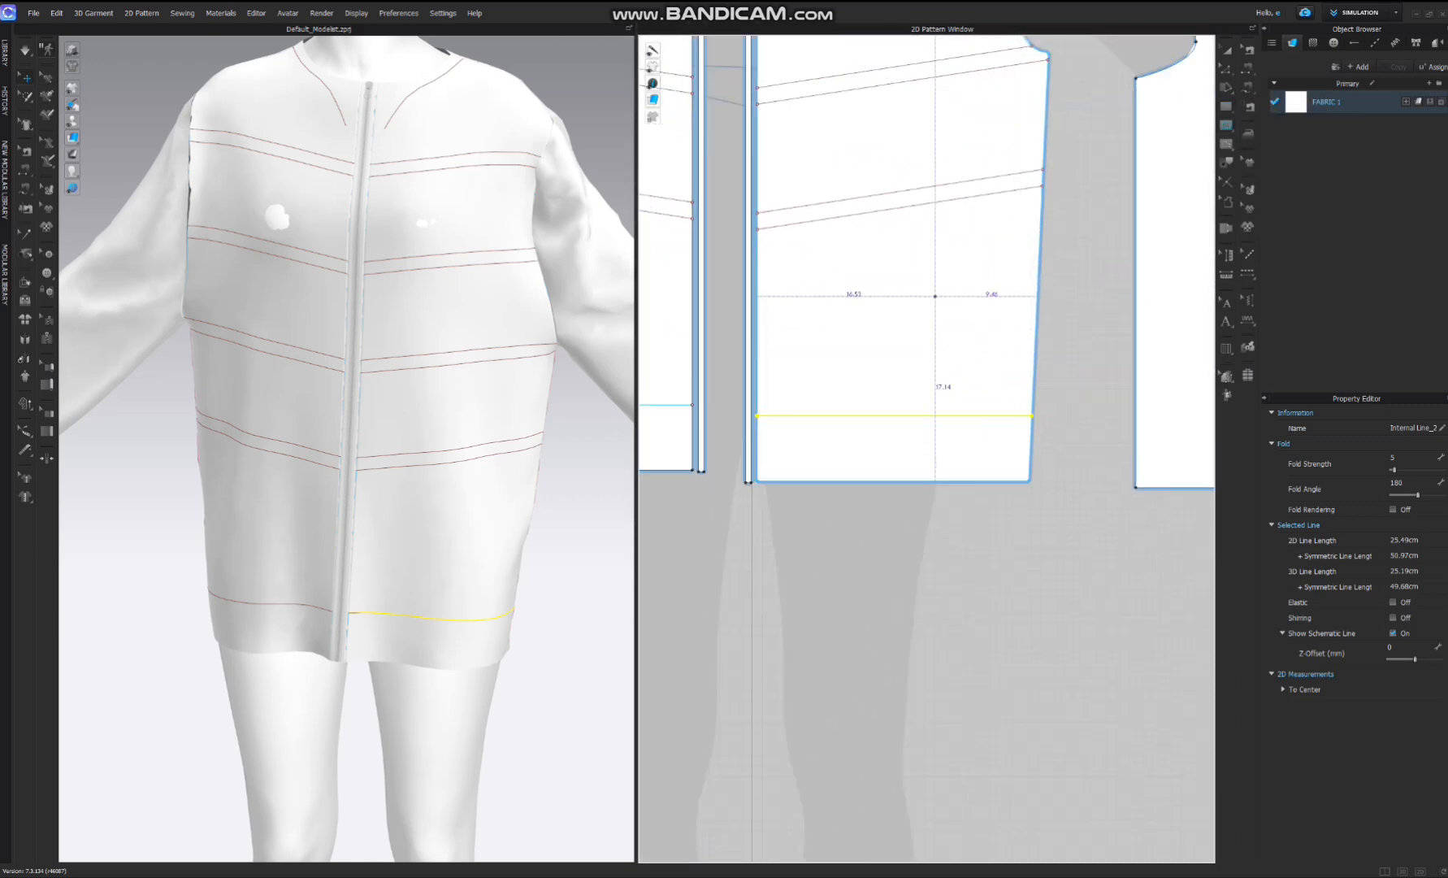
pyautogui.moveTo(849, 237); pyautogui.dragTo(999, 402)
# - Raise the pocket rectangle's outer upper corner so its upper edge slants like the lines above
pyautogui.click(1227, 69)
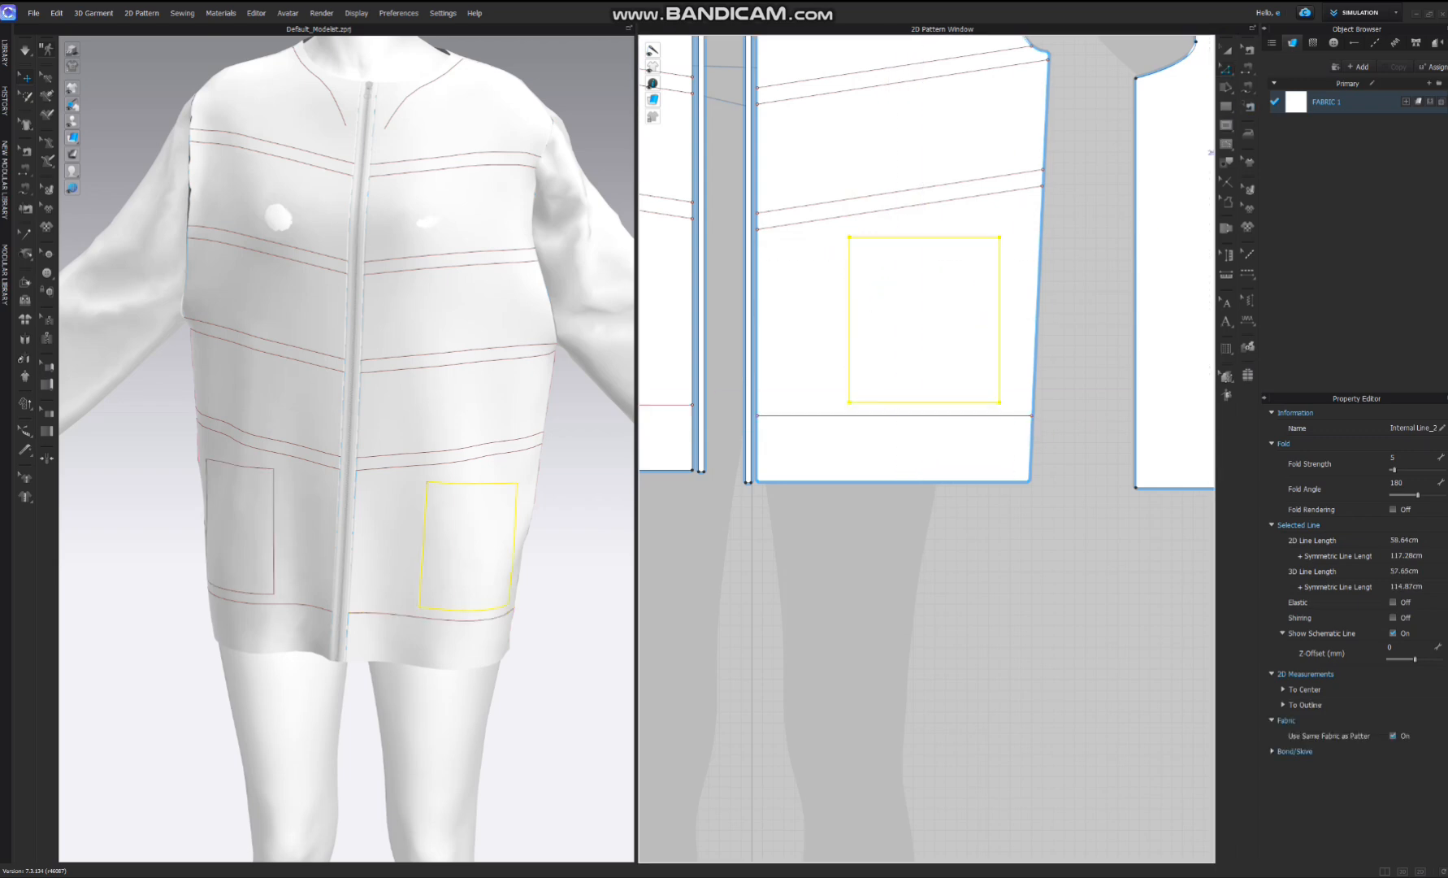
pyautogui.click(1090, 367)
pyautogui.moveTo(999, 237); pyautogui.dragTo(1000, 208)
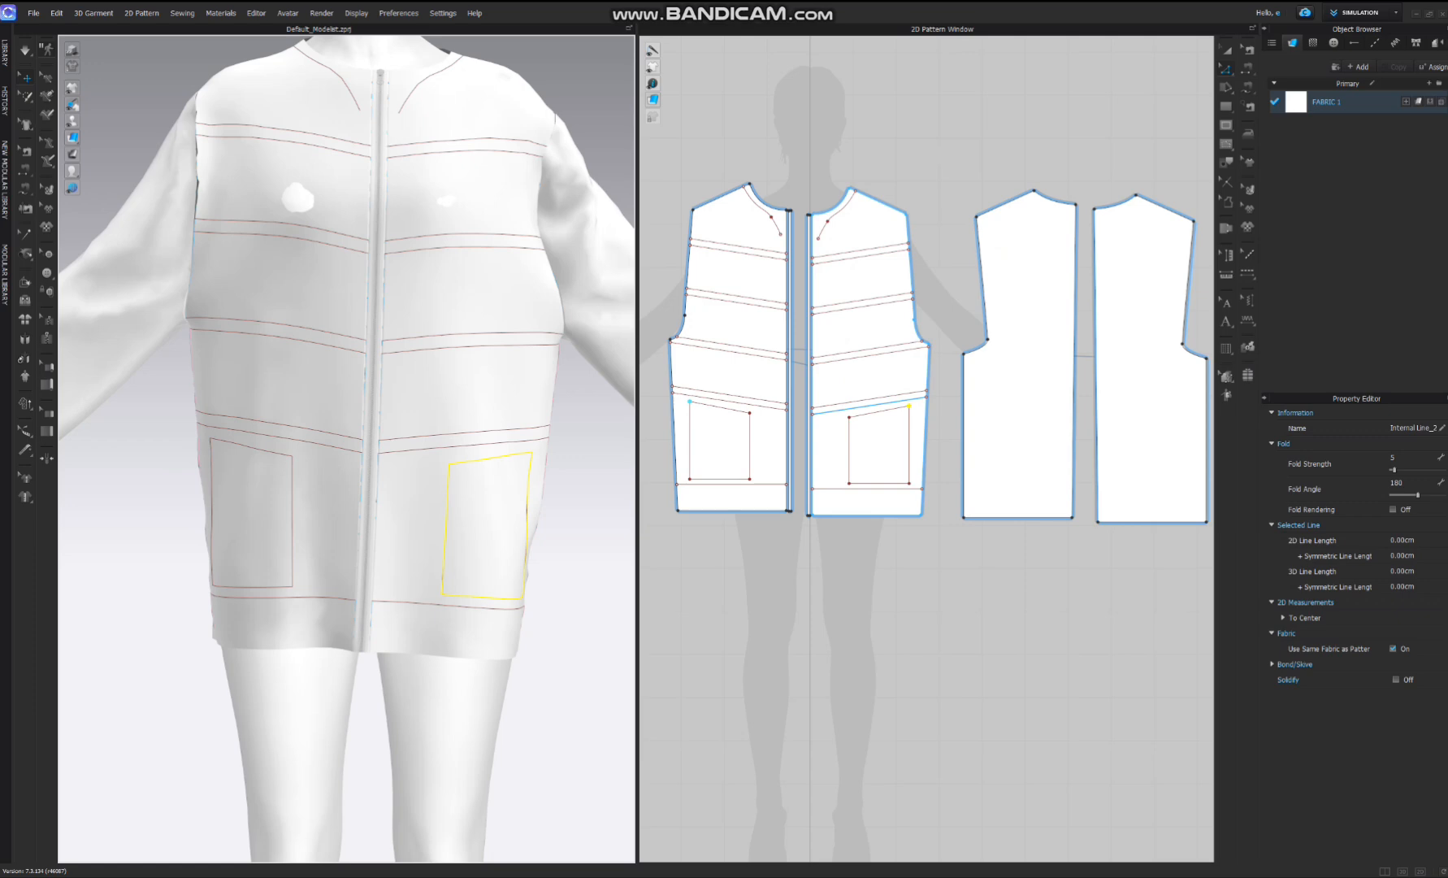
# - Copy the front panel's four slanted internal line pairs together with the straight line above the hem
pyautogui.click(861, 249)
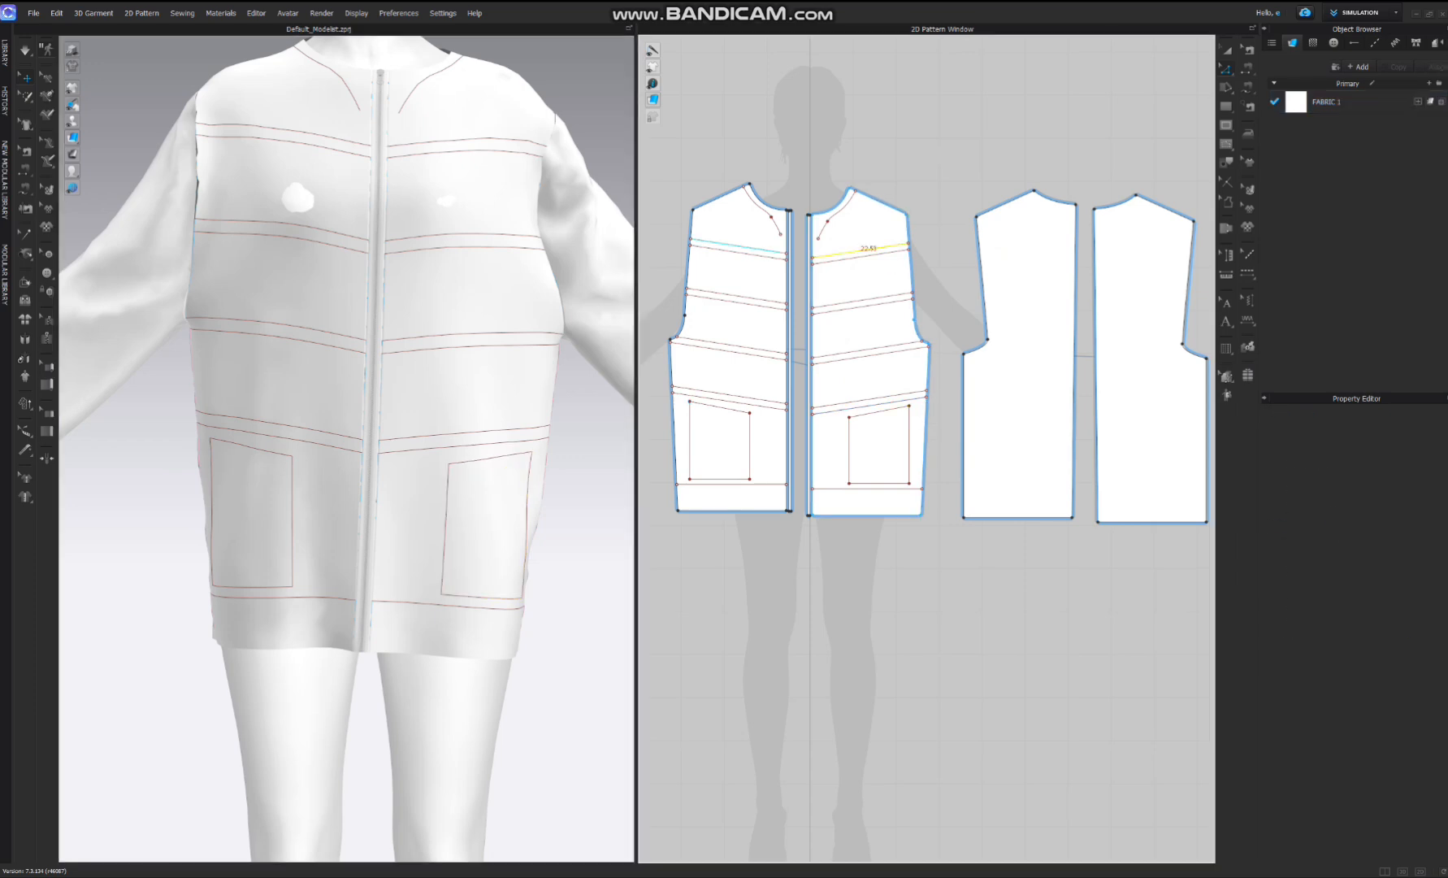
pyautogui.scroll(3, 875, 248)
pyautogui.keyDown('shift'); pyautogui.click(870, 261); pyautogui.keyUp('shift')
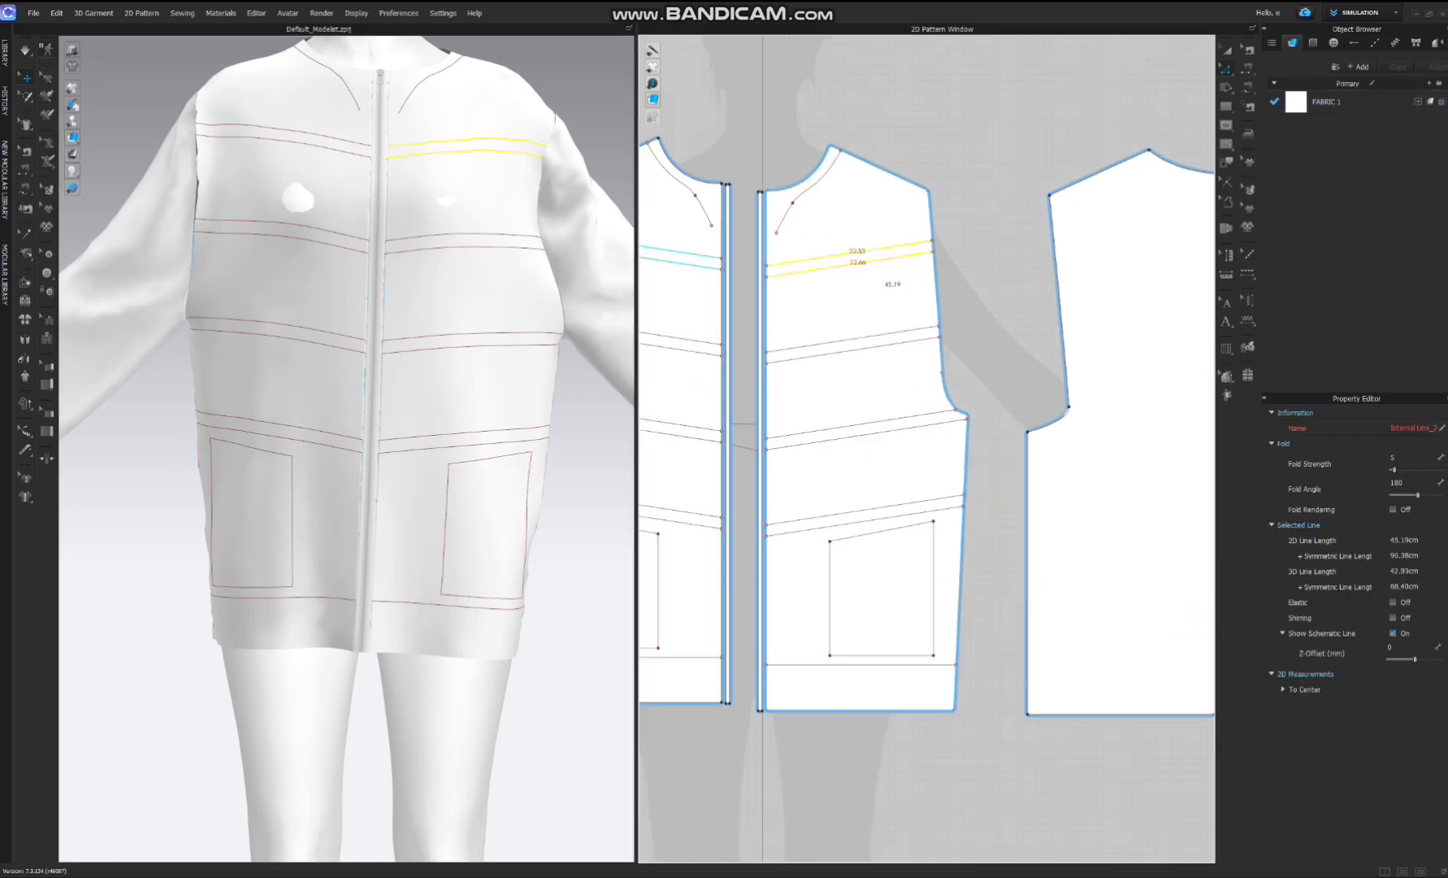
pyautogui.keyDown('shift'); pyautogui.click(882, 334); pyautogui.keyUp('shift')
pyautogui.keyDown('shift'); pyautogui.click(882, 347); pyautogui.keyUp('shift')
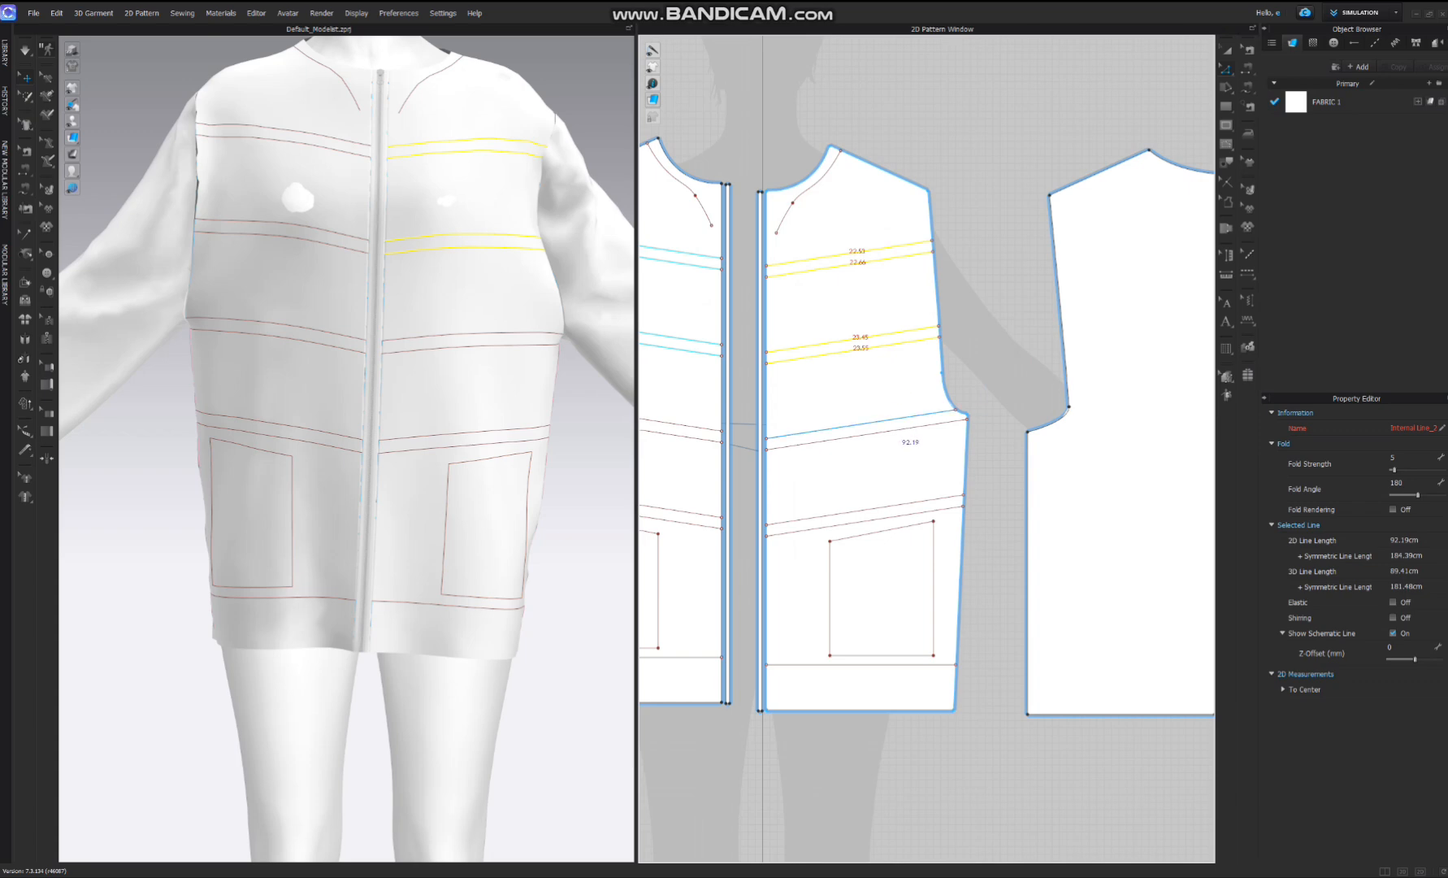
pyautogui.keyDown('shift'); pyautogui.click(911, 419); pyautogui.keyUp('shift')
pyautogui.keyDown('shift'); pyautogui.click(915, 428); pyautogui.keyUp('shift')
pyautogui.keyDown('shift'); pyautogui.click(935, 499); pyautogui.keyUp('shift')
pyautogui.keyDown('shift'); pyautogui.click(947, 510); pyautogui.keyUp('shift')
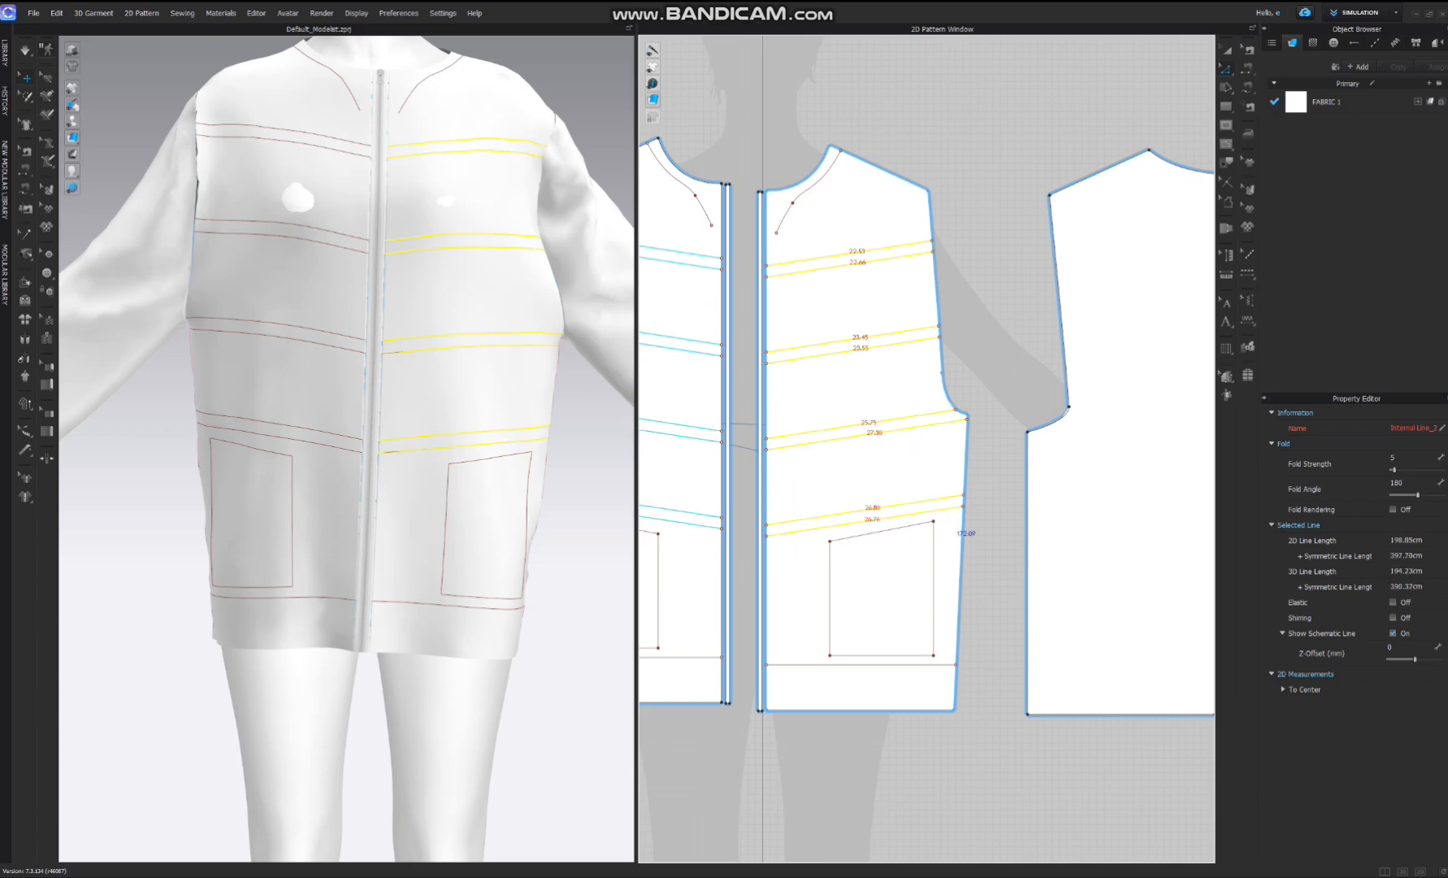
pyautogui.keyDown('shift'); pyautogui.click(934, 665); pyautogui.keyUp('shift')
pyautogui.rightClick(945, 667)
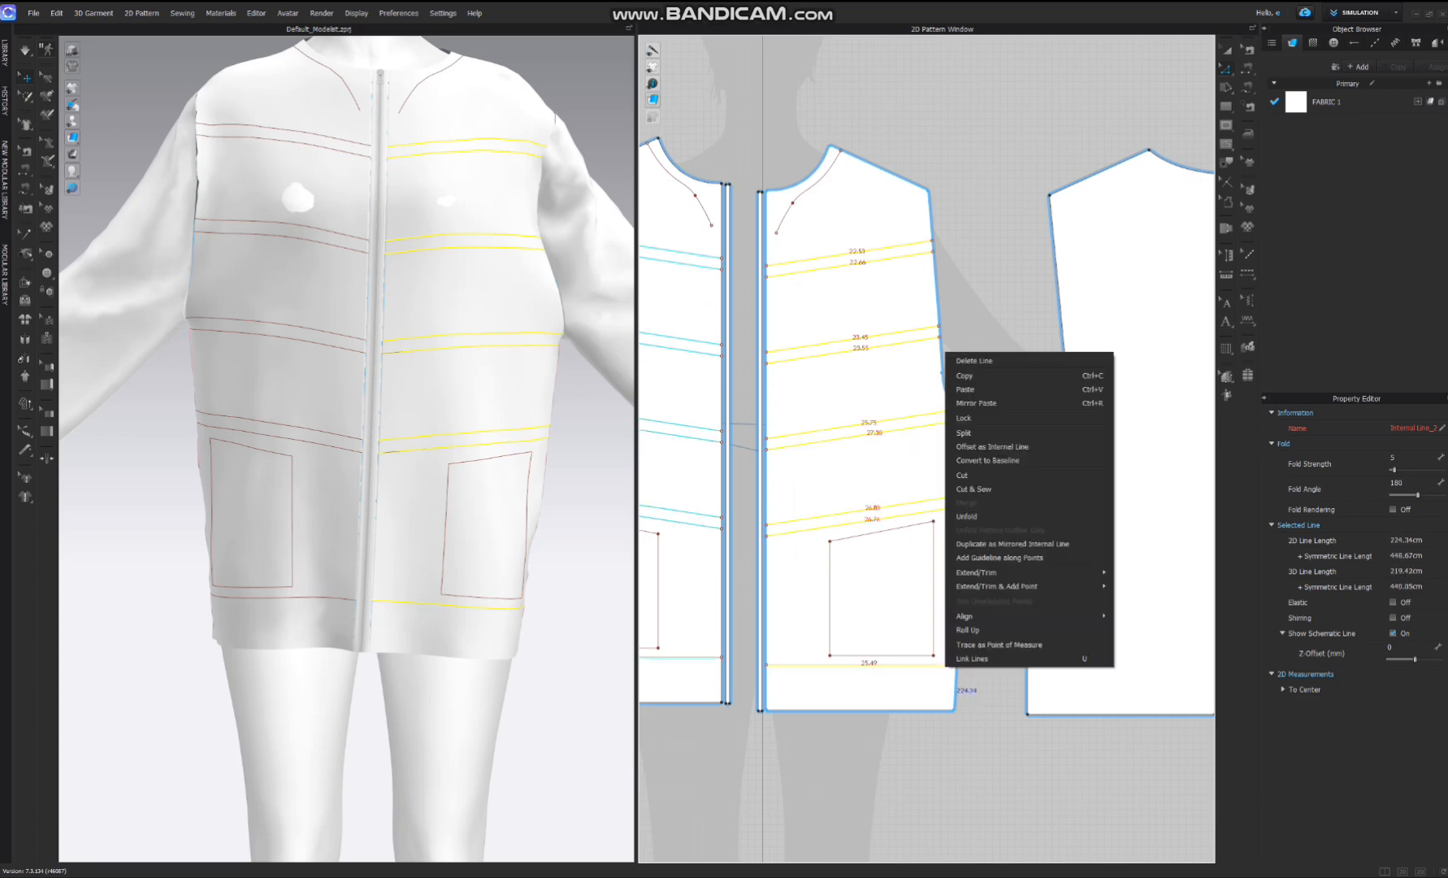
pyautogui.click(1009, 377)
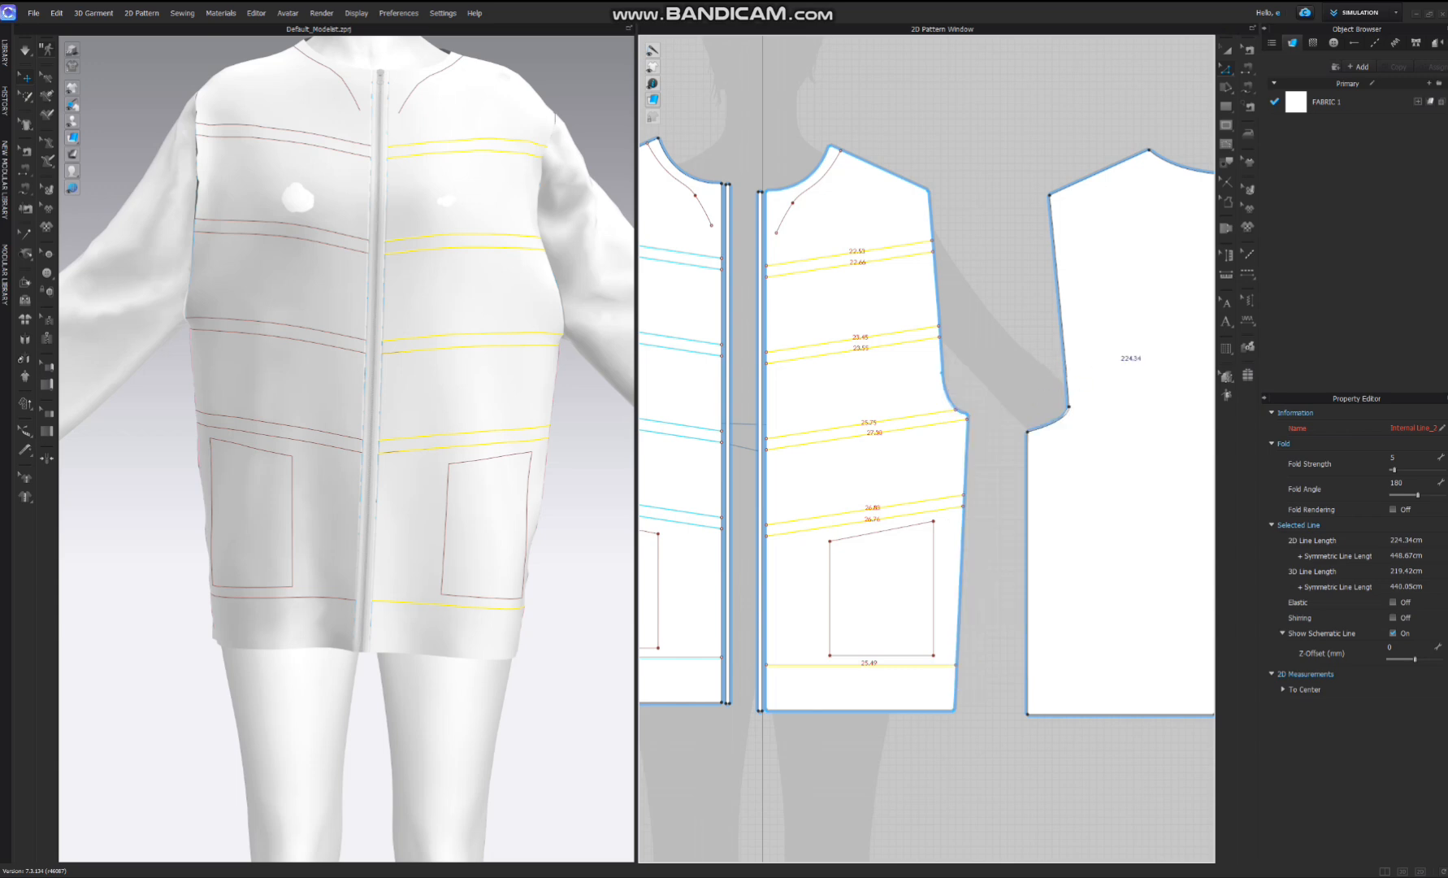
# - Mirror-paste the copied internal lines onto the back panel, aligned with the centre-back edge
pyautogui.scroll(-5, 1105, 336)
pyautogui.moveTo(1097, 335); pyautogui.dragTo(949, 354, button='middle')
pyautogui.rightClick(969, 320)
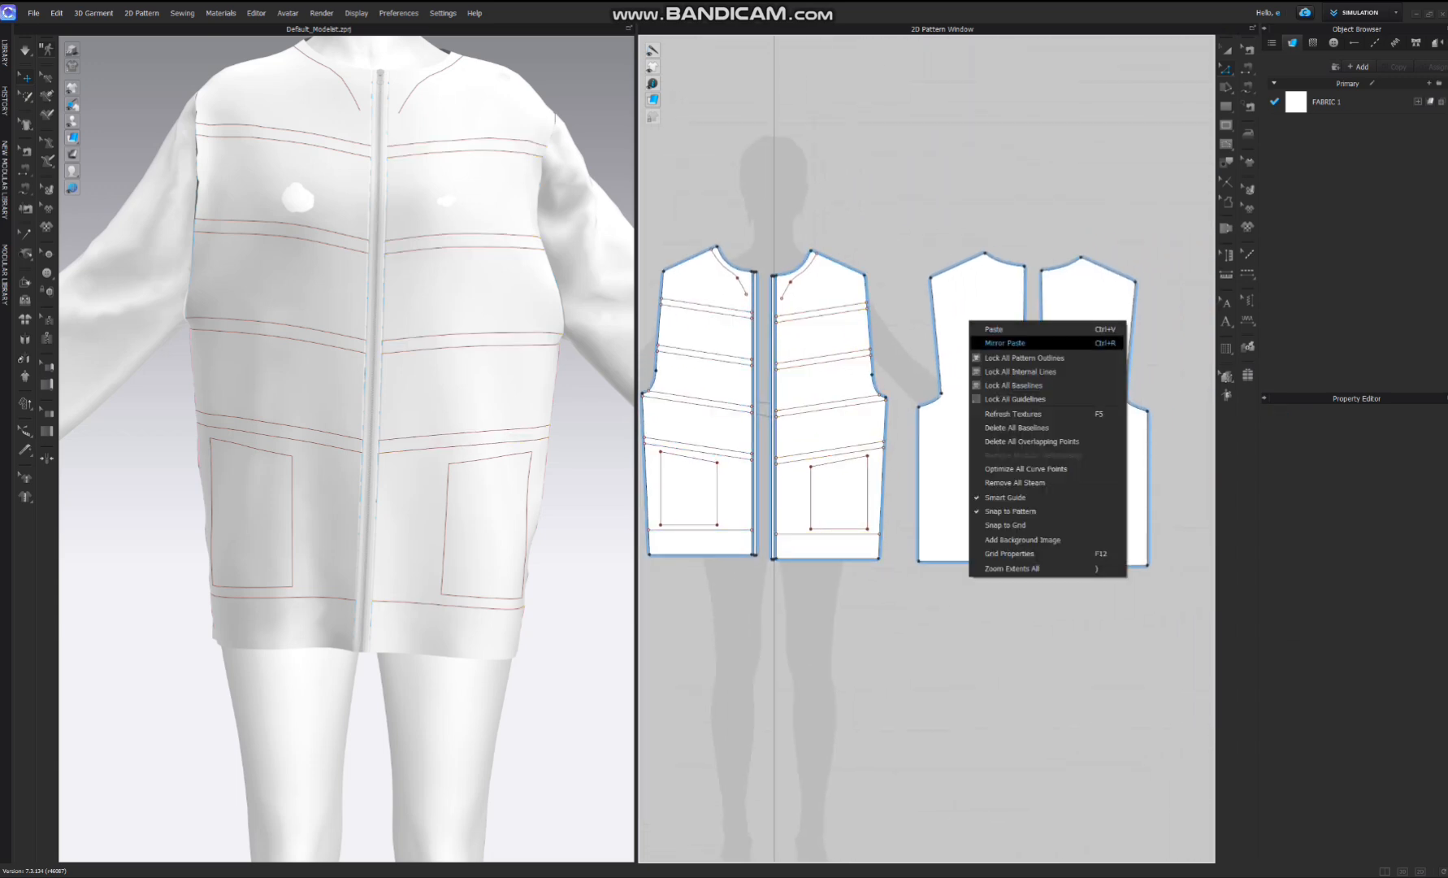
pyautogui.click(990, 345)
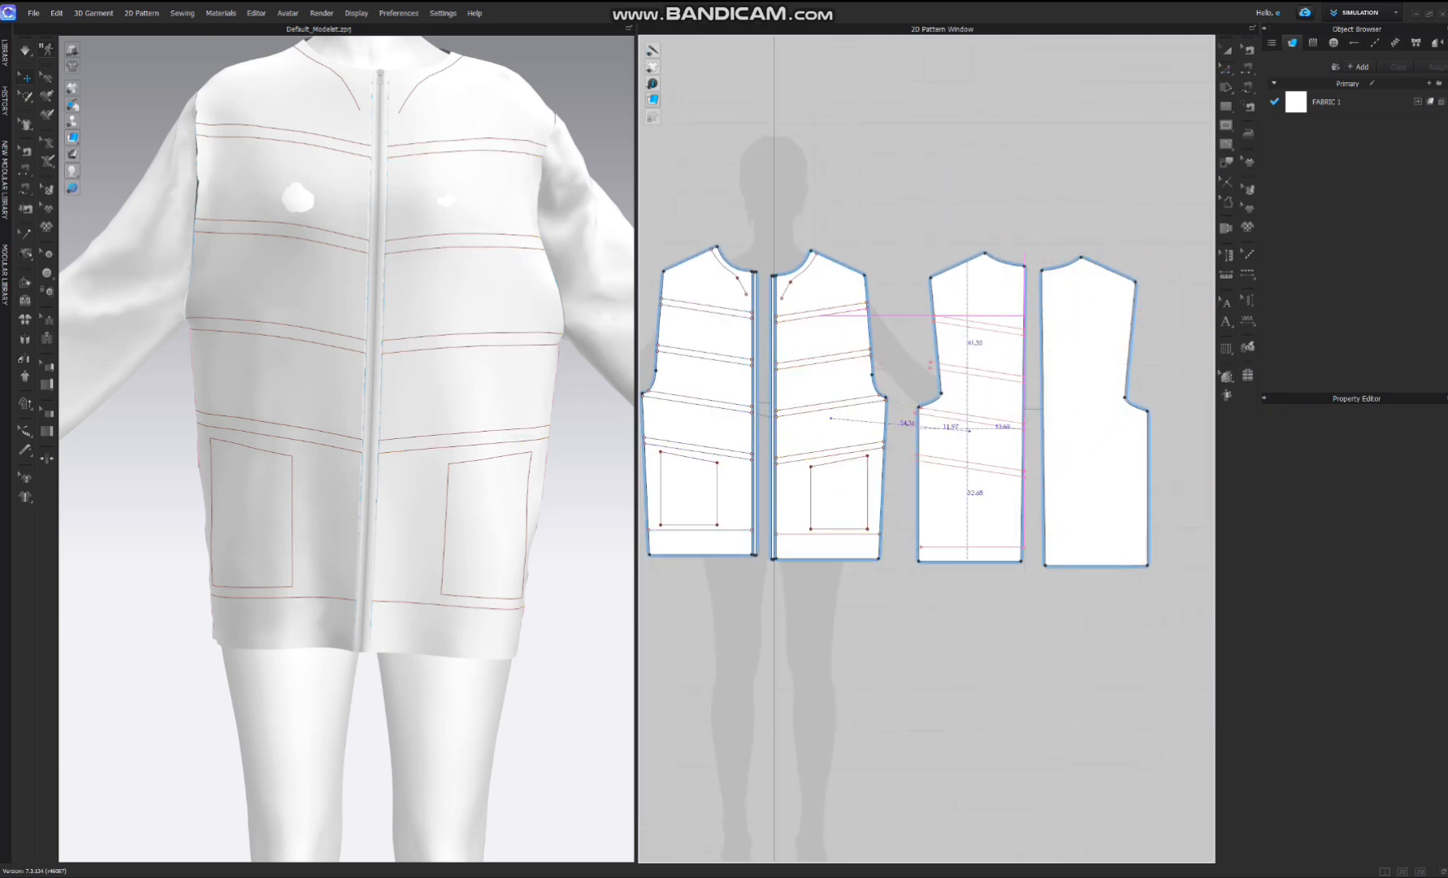
pyautogui.click(931, 366)
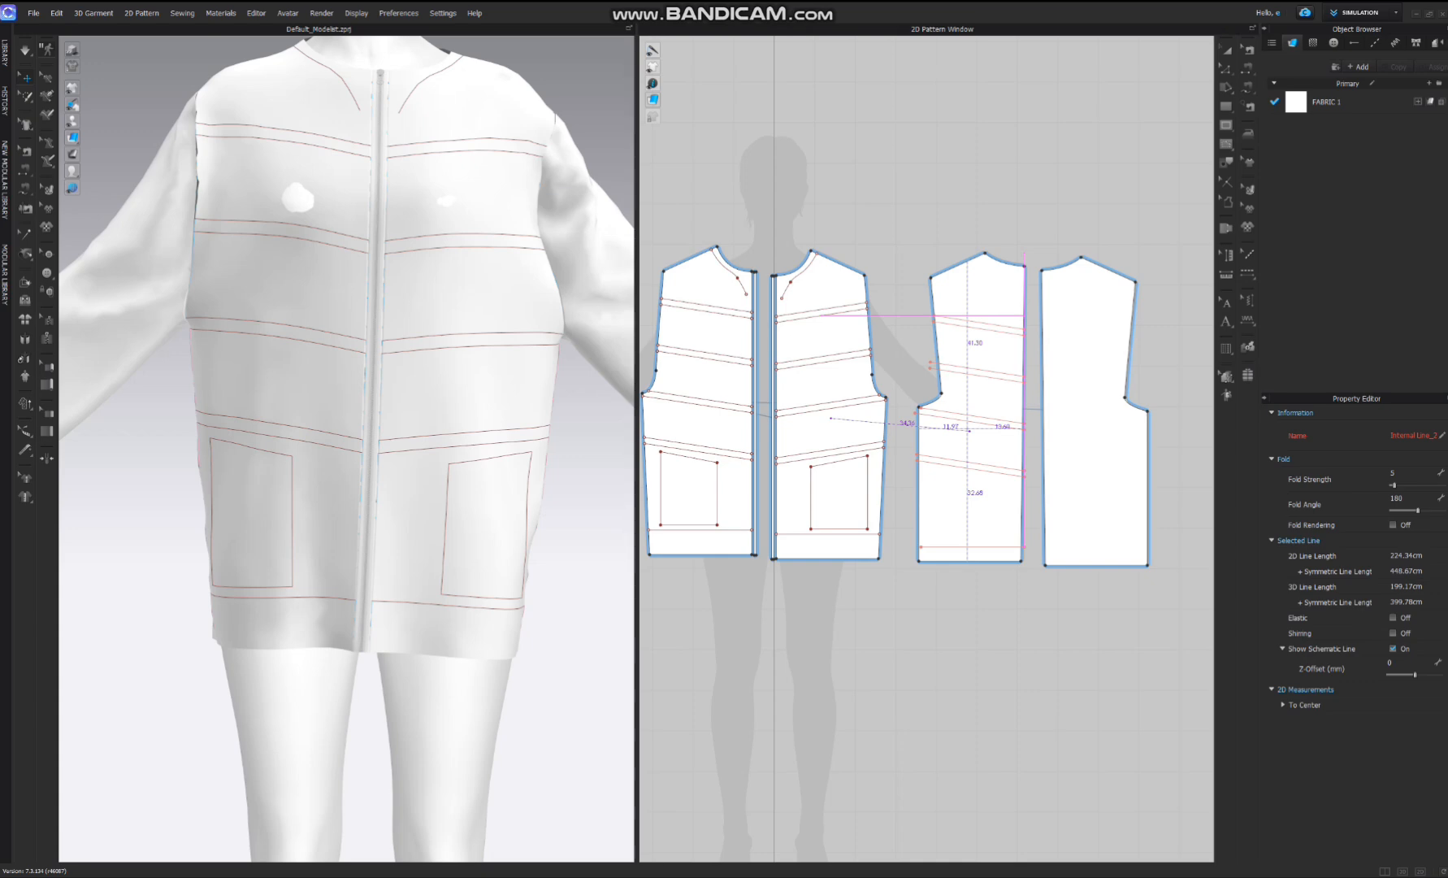
pyautogui.moveTo(972, 431); pyautogui.dragTo(970, 433, button='middle')
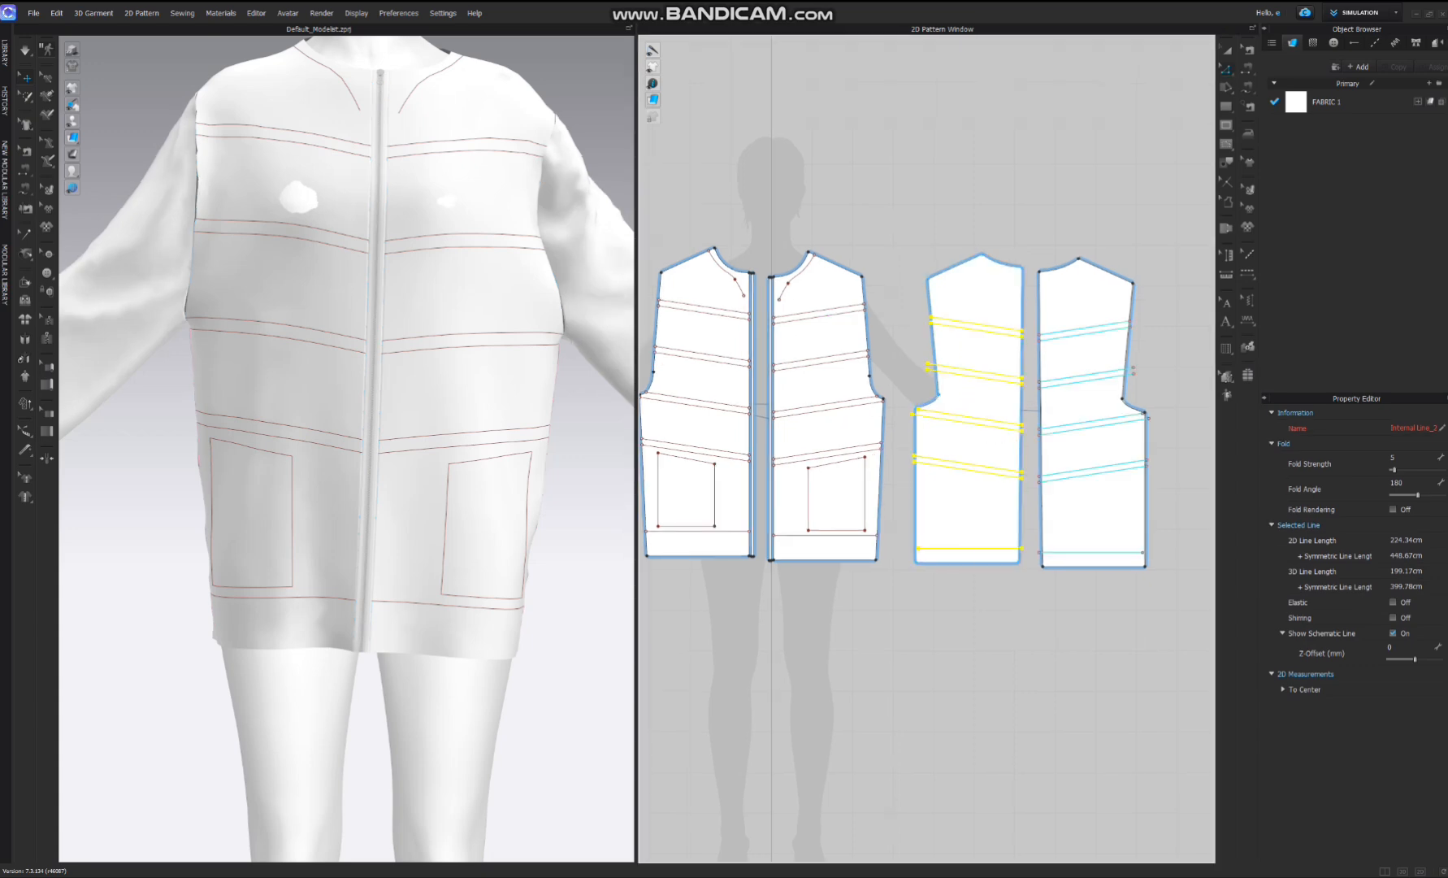
# - Extend and trim the pasted back lines to the pattern outline, adding points where they meet it
pyautogui.rightClick(976, 424)
pyautogui.moveTo(1057, 659)
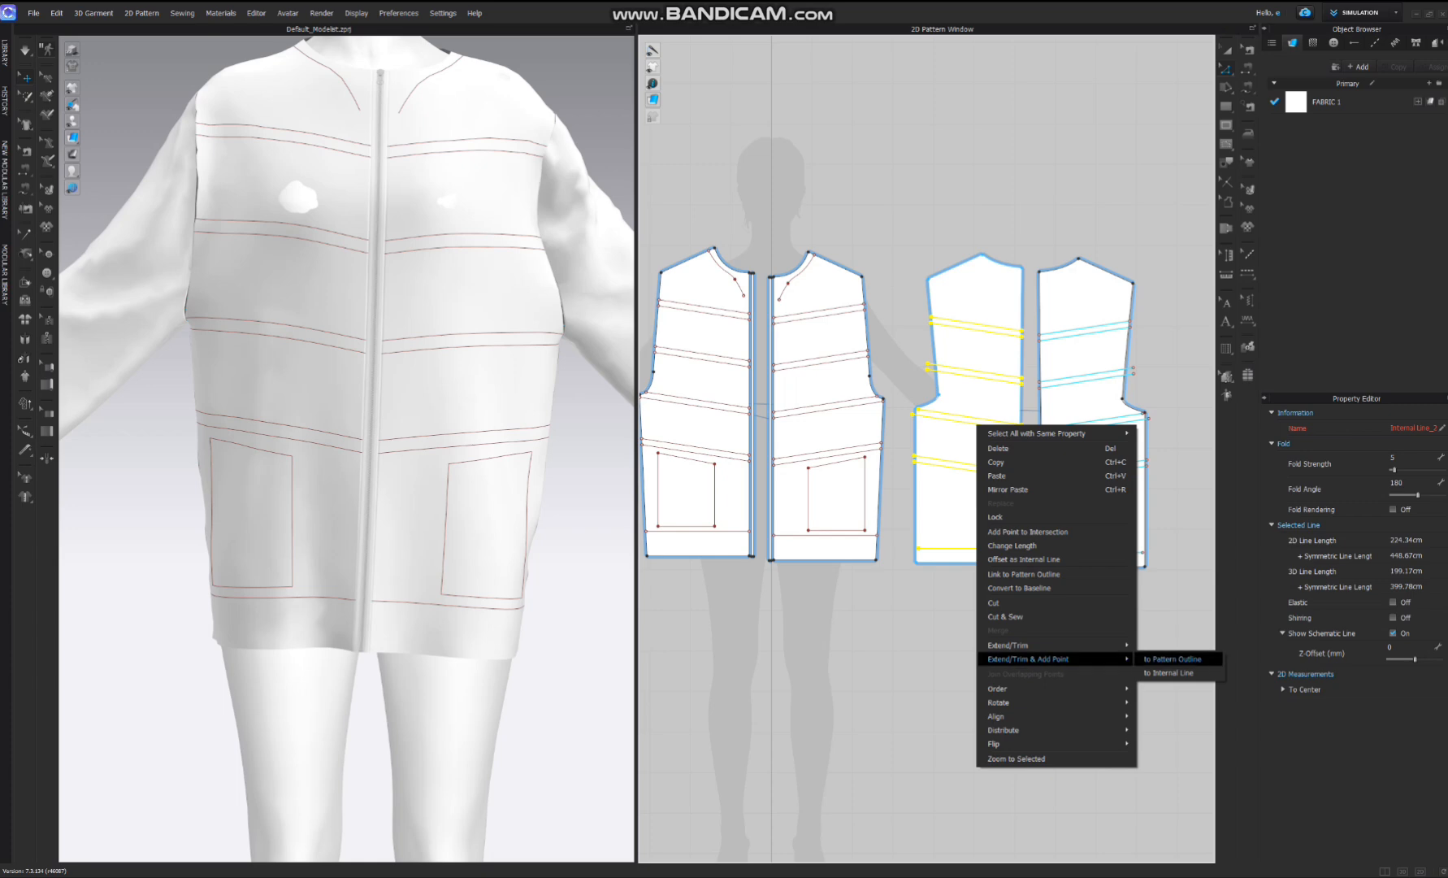
pyautogui.click(1173, 659)
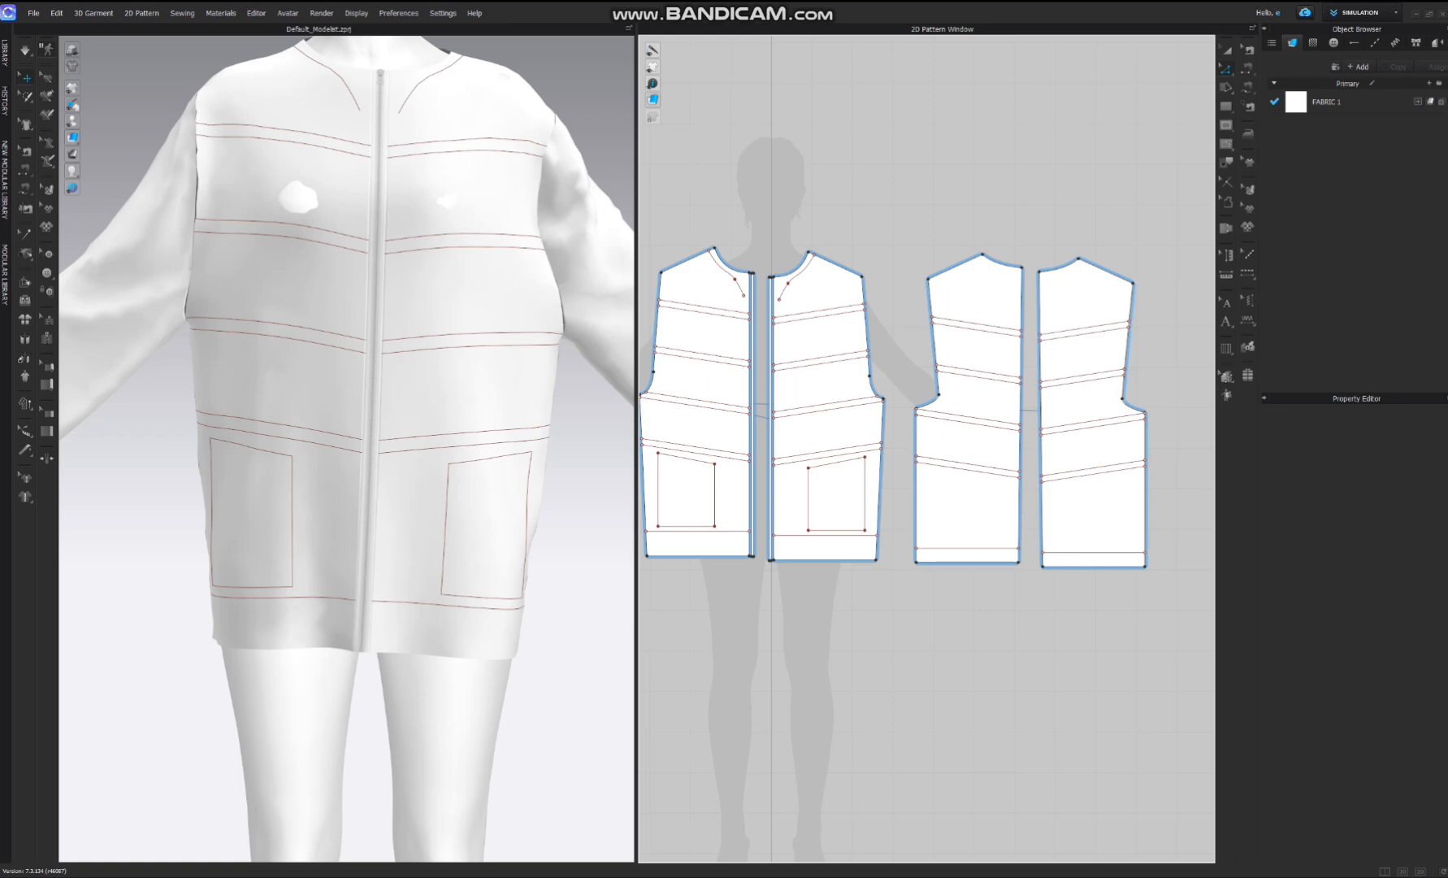
# - Move all nine internal lines on the back panel upward together to match the front lines at the side seam
pyautogui.moveTo(504, 350); pyautogui.dragTo(199, 337, button='right')
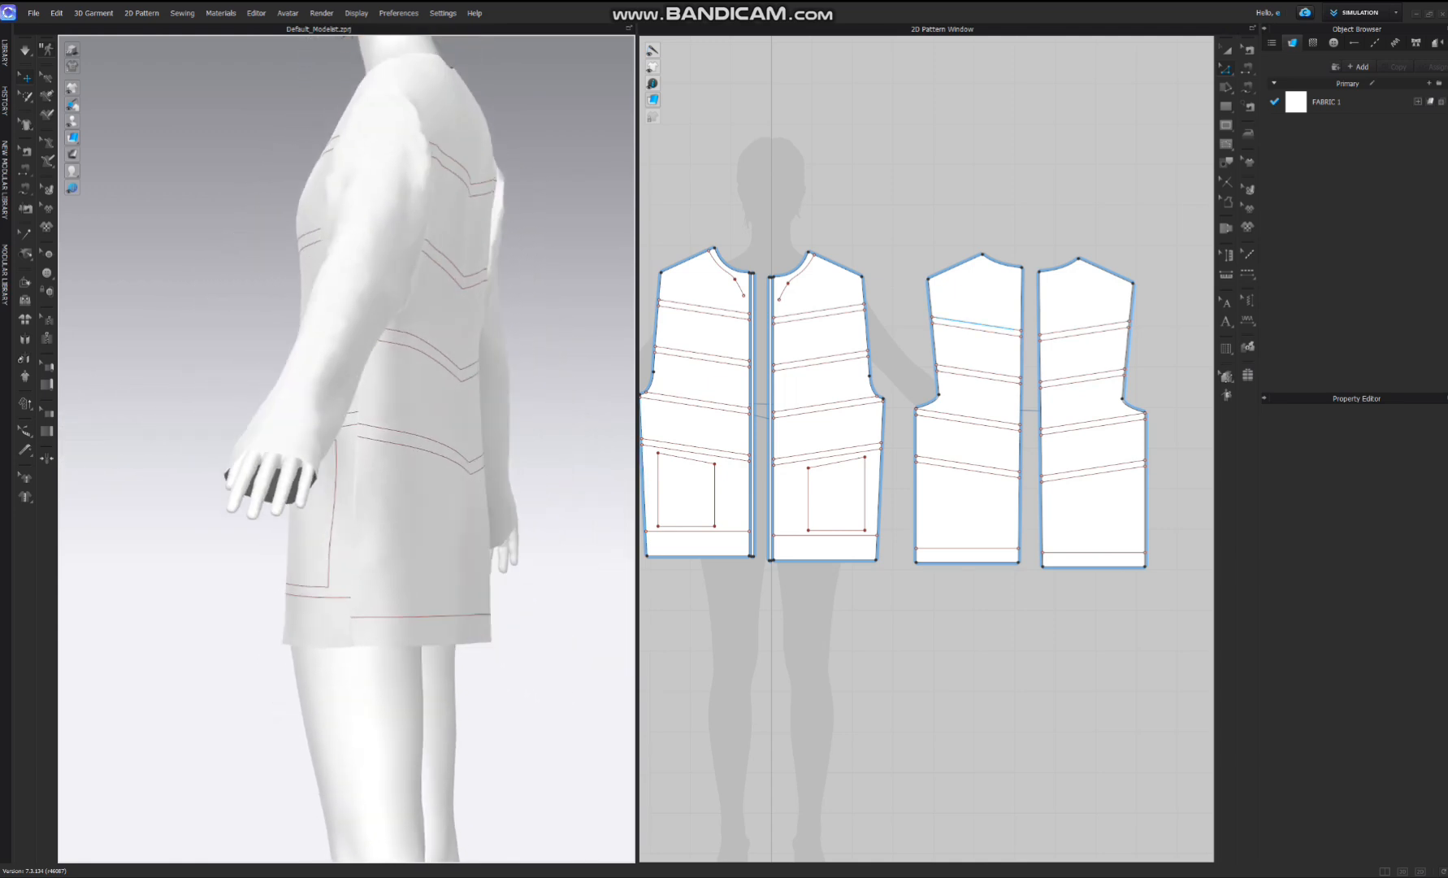
pyautogui.click(980, 325)
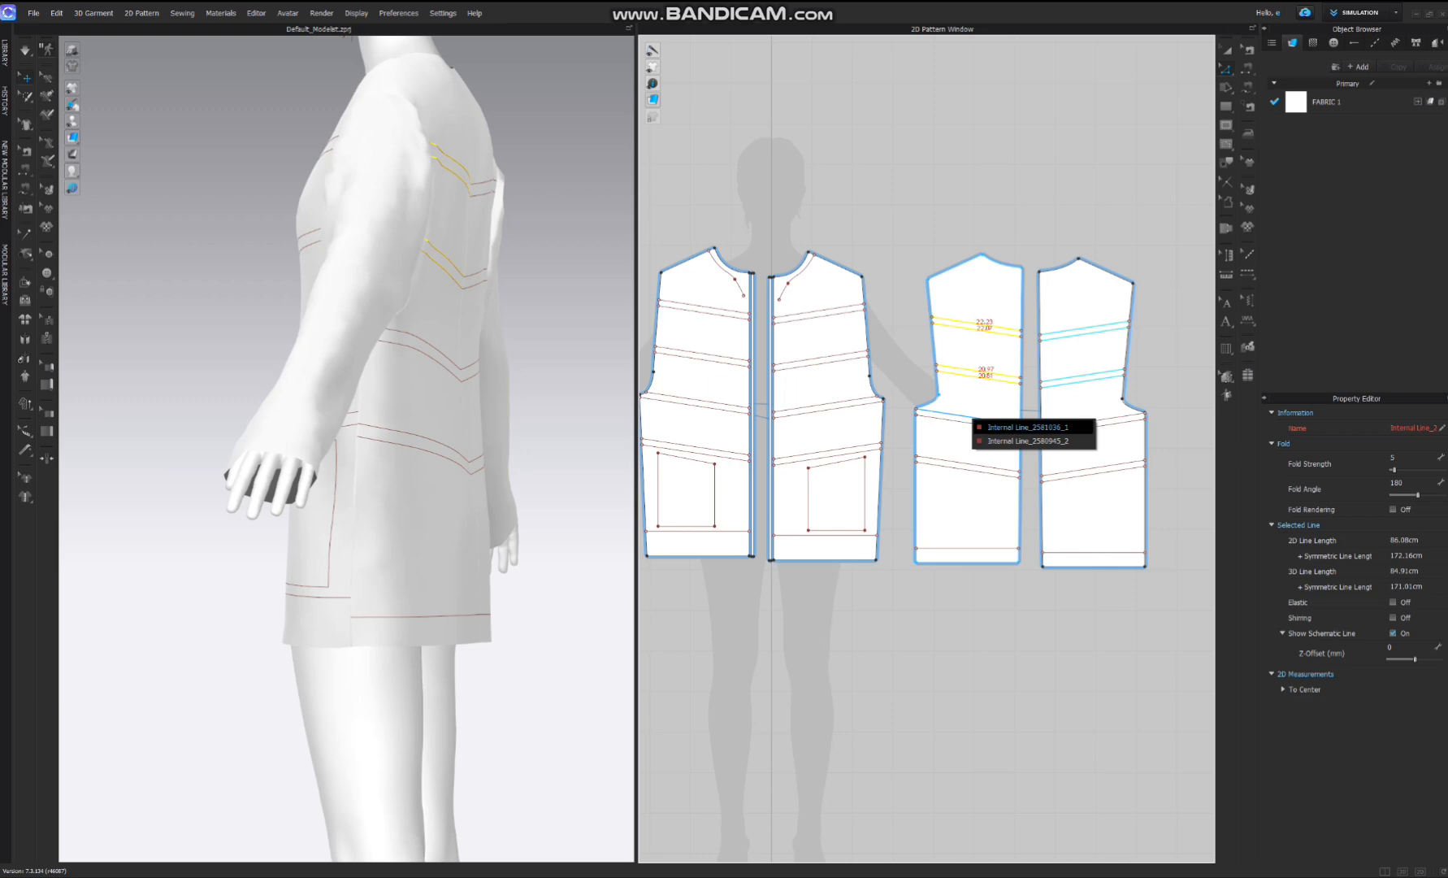
pyautogui.keyDown('shift'); pyautogui.click(987, 423); pyautogui.keyUp('shift')
pyautogui.scroll(4, 1004, 439)
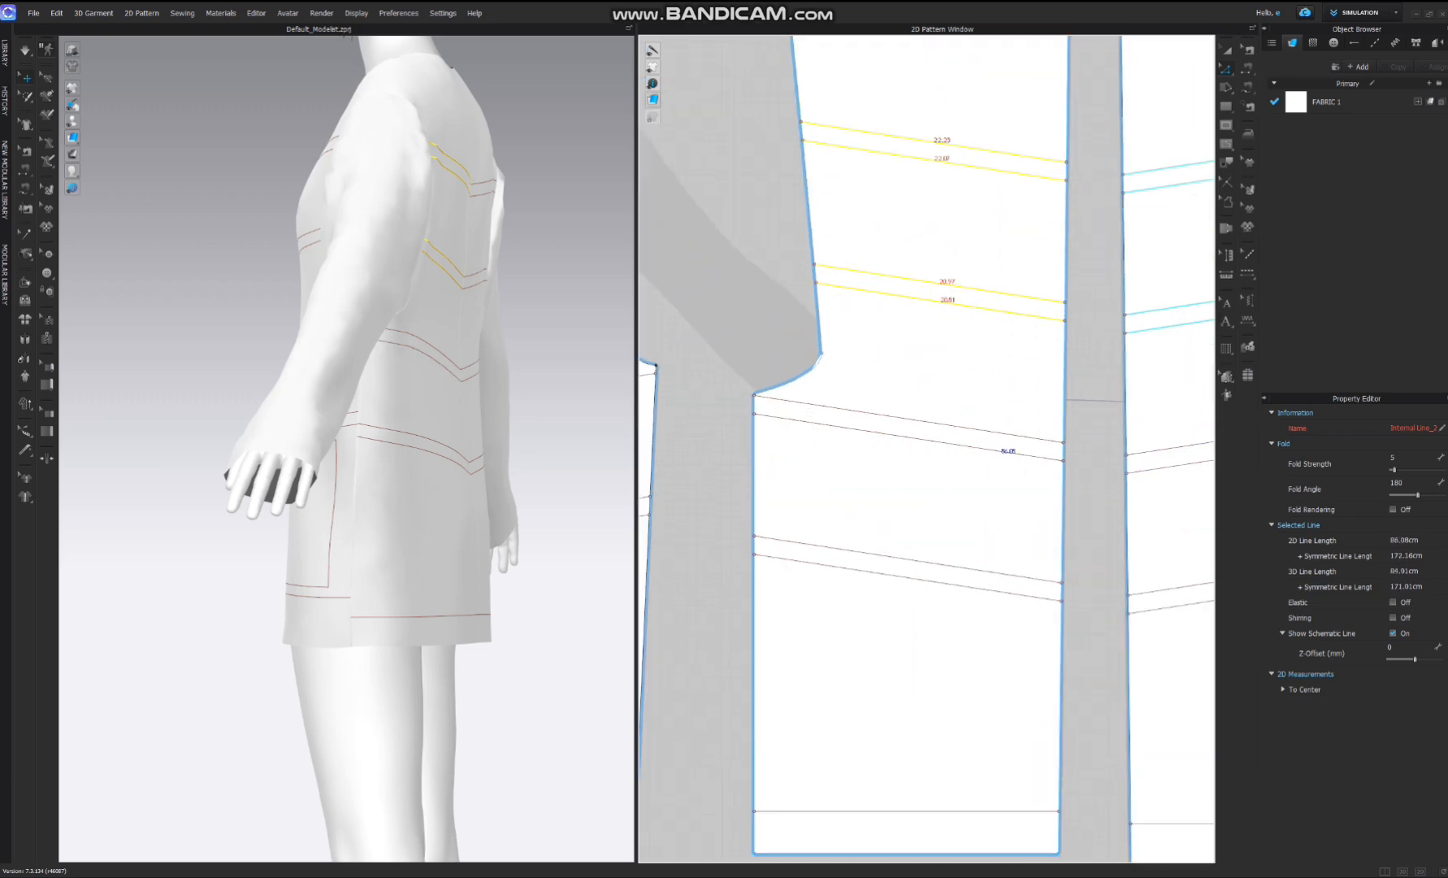
pyautogui.keyDown('shift'); pyautogui.click(1008, 436); pyautogui.keyUp('shift')
pyautogui.keyDown('shift'); pyautogui.click(973, 570); pyautogui.keyUp('shift')
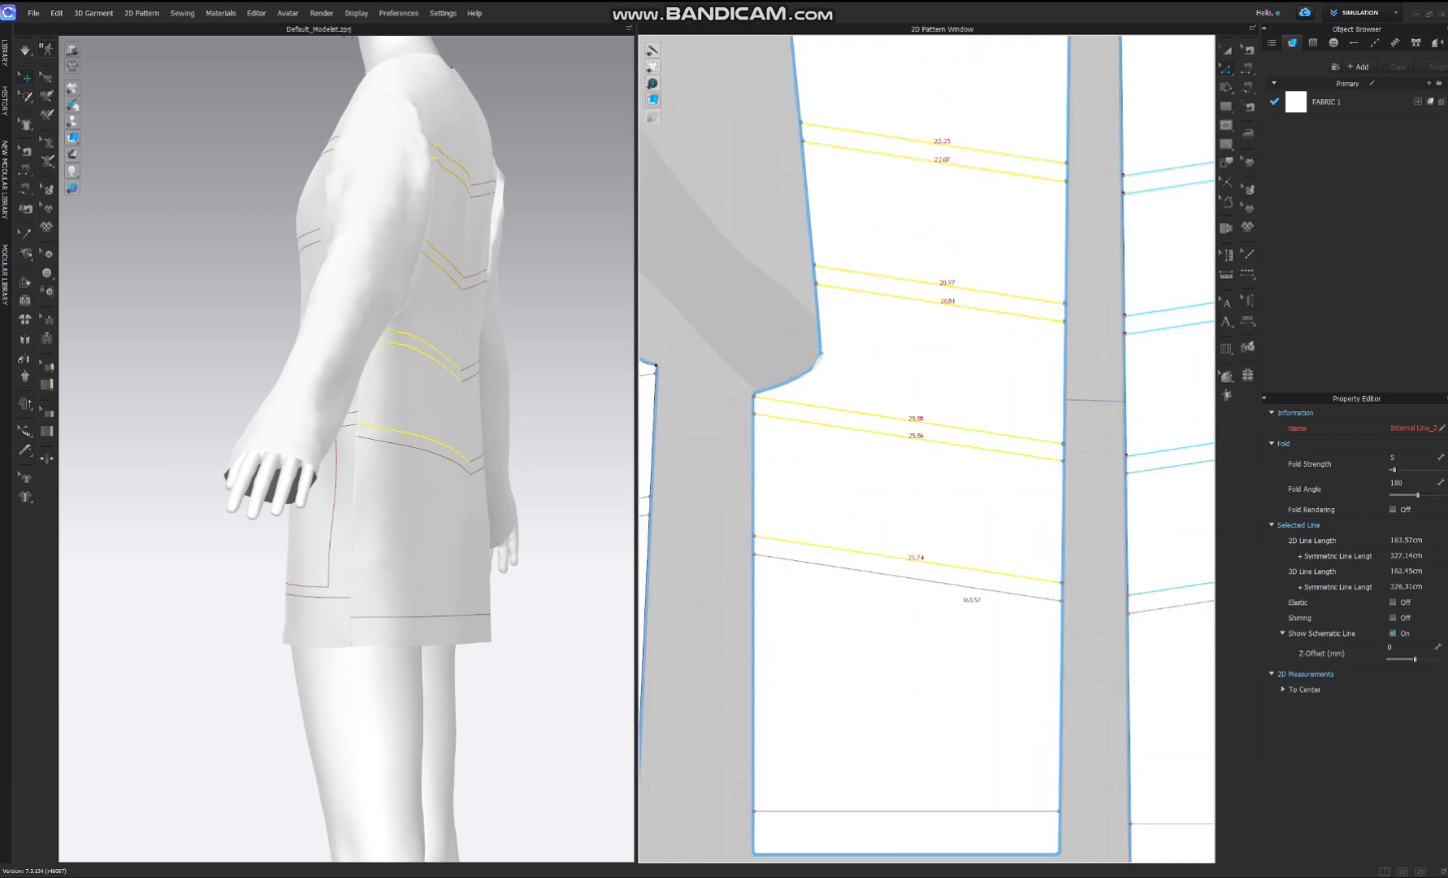
pyautogui.keyDown('shift'); pyautogui.click(971, 587); pyautogui.keyUp('shift')
pyautogui.moveTo(953, 631); pyautogui.dragTo(955, 322, button='middle')
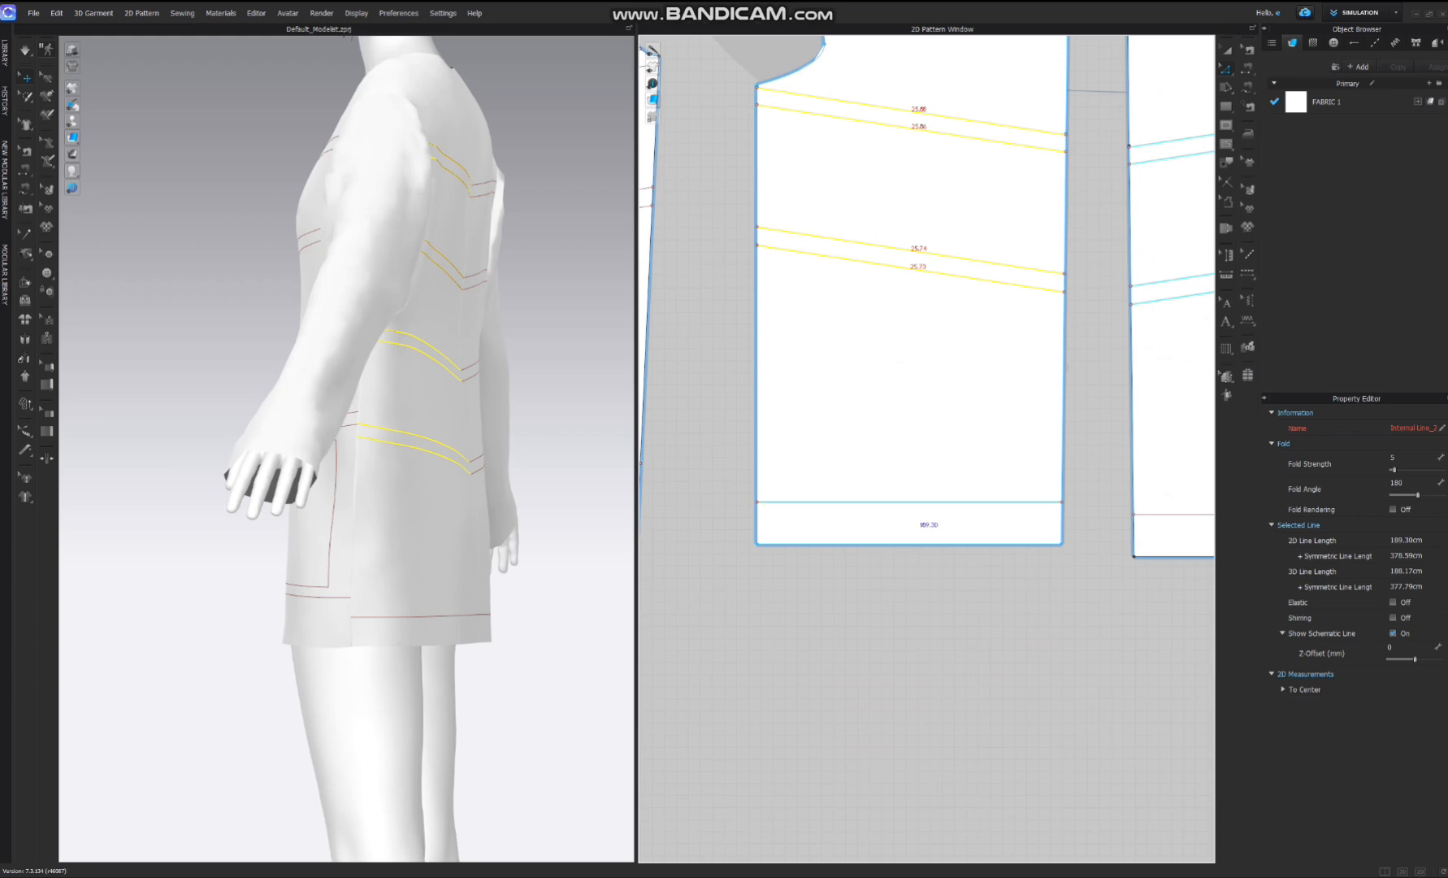
pyautogui.keyDown('shift'); pyautogui.click(917, 502); pyautogui.keyUp('shift')
pyautogui.moveTo(909, 501); pyautogui.dragTo(910, 473)
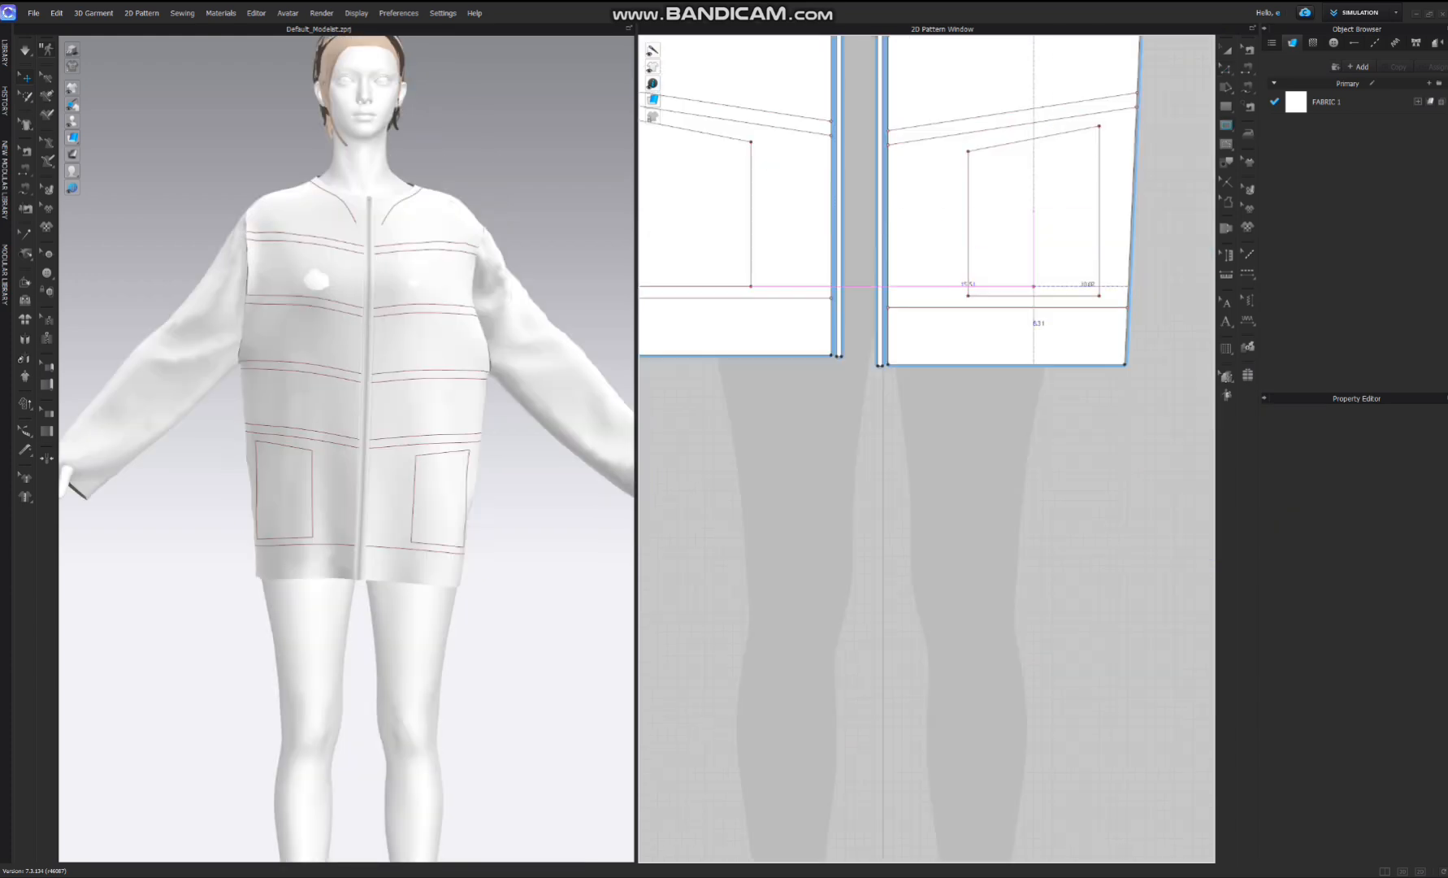
# - Draw an internal rectangle with a perimeter of about 48.3 cm in the front panel's hem band, starting near the side edge
pyautogui.scroll(5, 997, 331)
pyautogui.scroll(-4, 1019, 331)
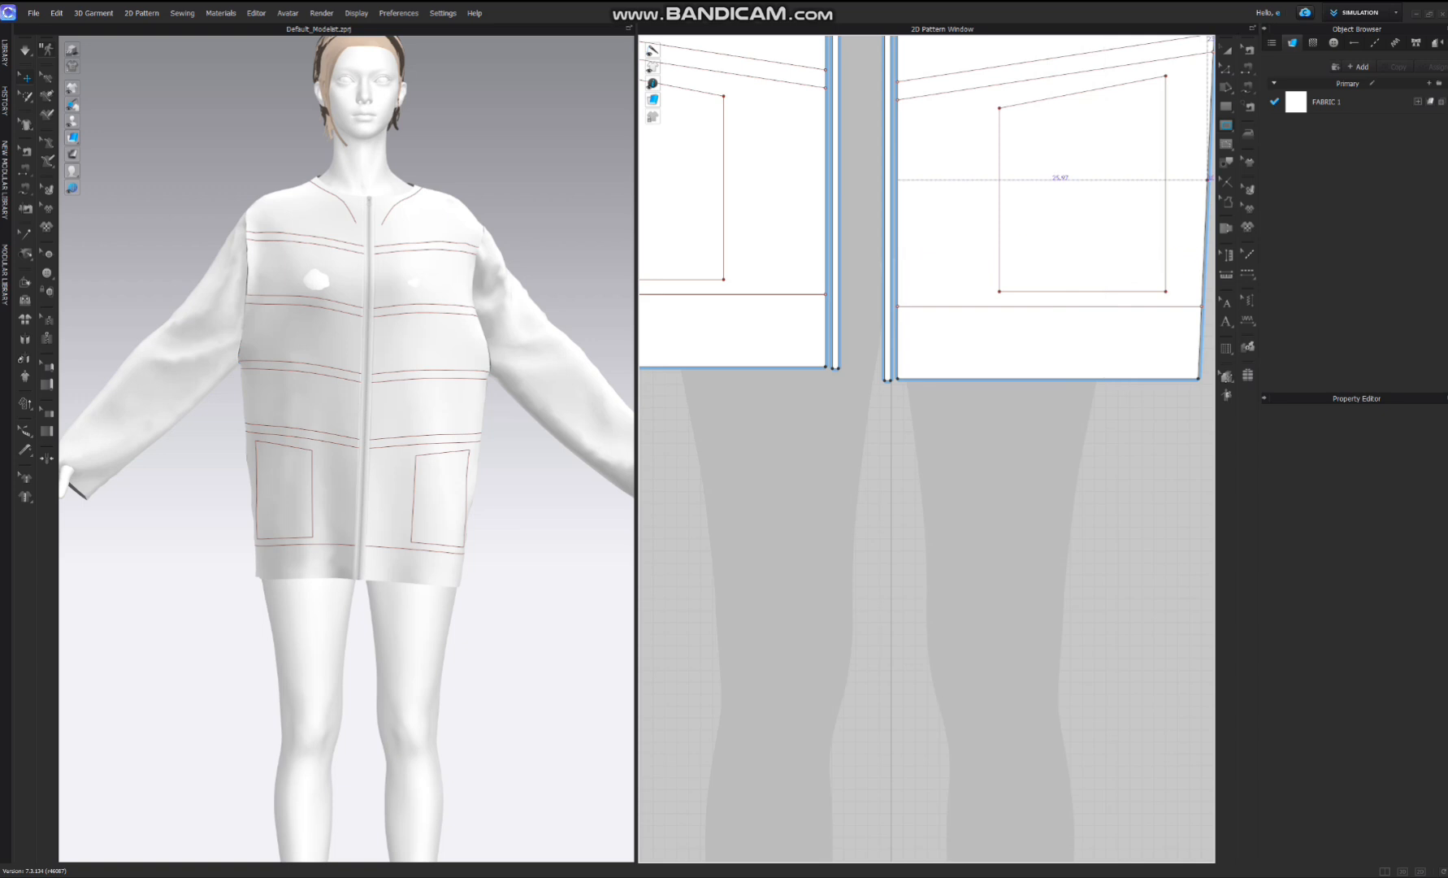
pyautogui.click(1226, 126)
pyautogui.click(1281, 141)
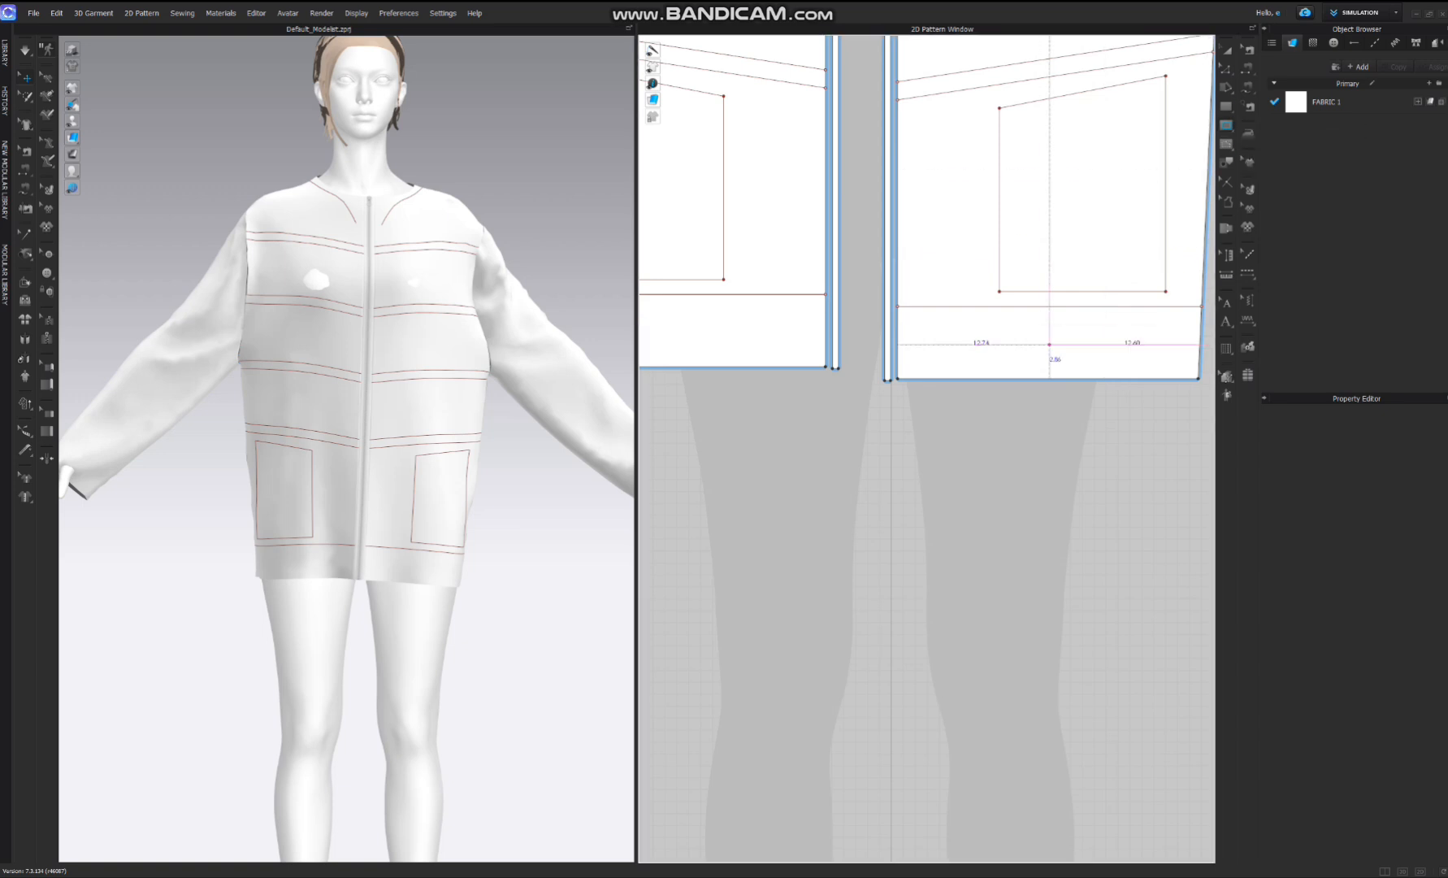
pyautogui.moveTo(1049, 378); pyautogui.dragTo(935, 367, button='middle')
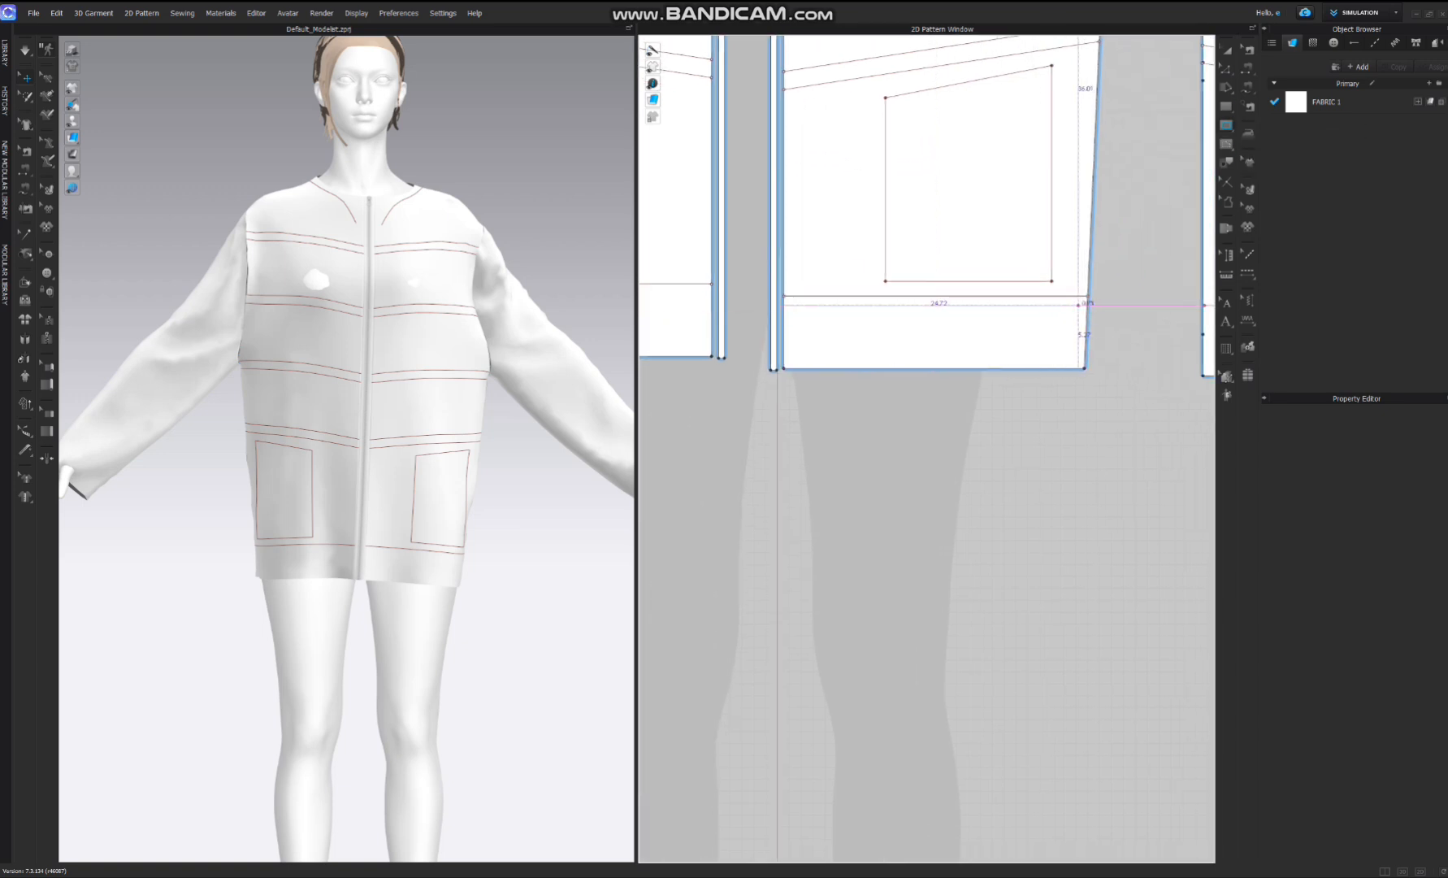
pyautogui.moveTo(1080, 306)
pyautogui.mouseDown()
pyautogui.moveTo(1047, 355)
pyautogui.moveTo(849, 362)
pyautogui.mouseUp()
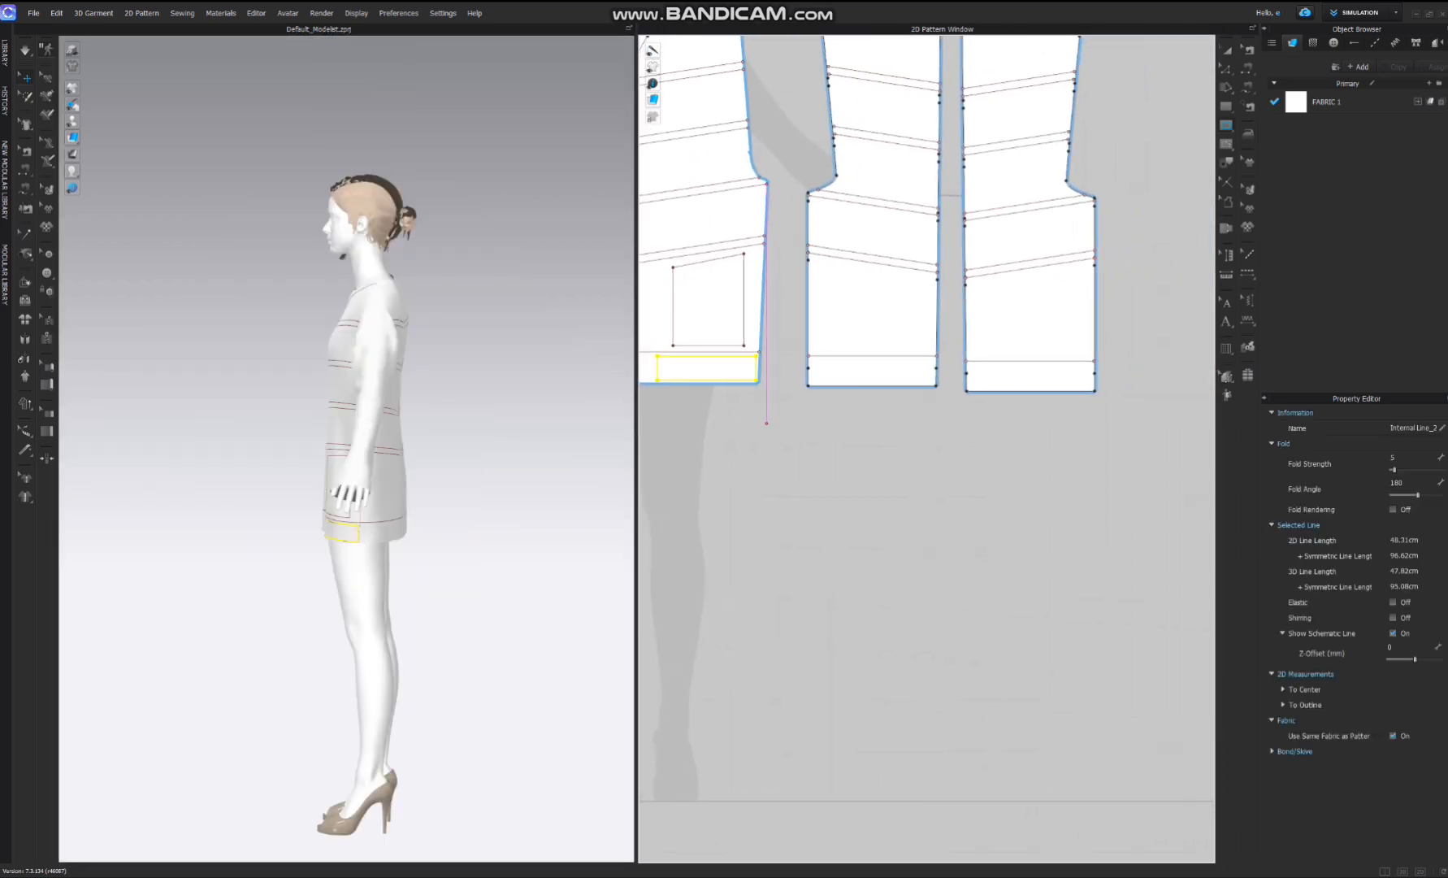
# - Draw a nearly full-width internal rectangle inside the back panel's hem band
pyautogui.scroll(5, 927, 447)
pyautogui.scroll(8, 346, 447)
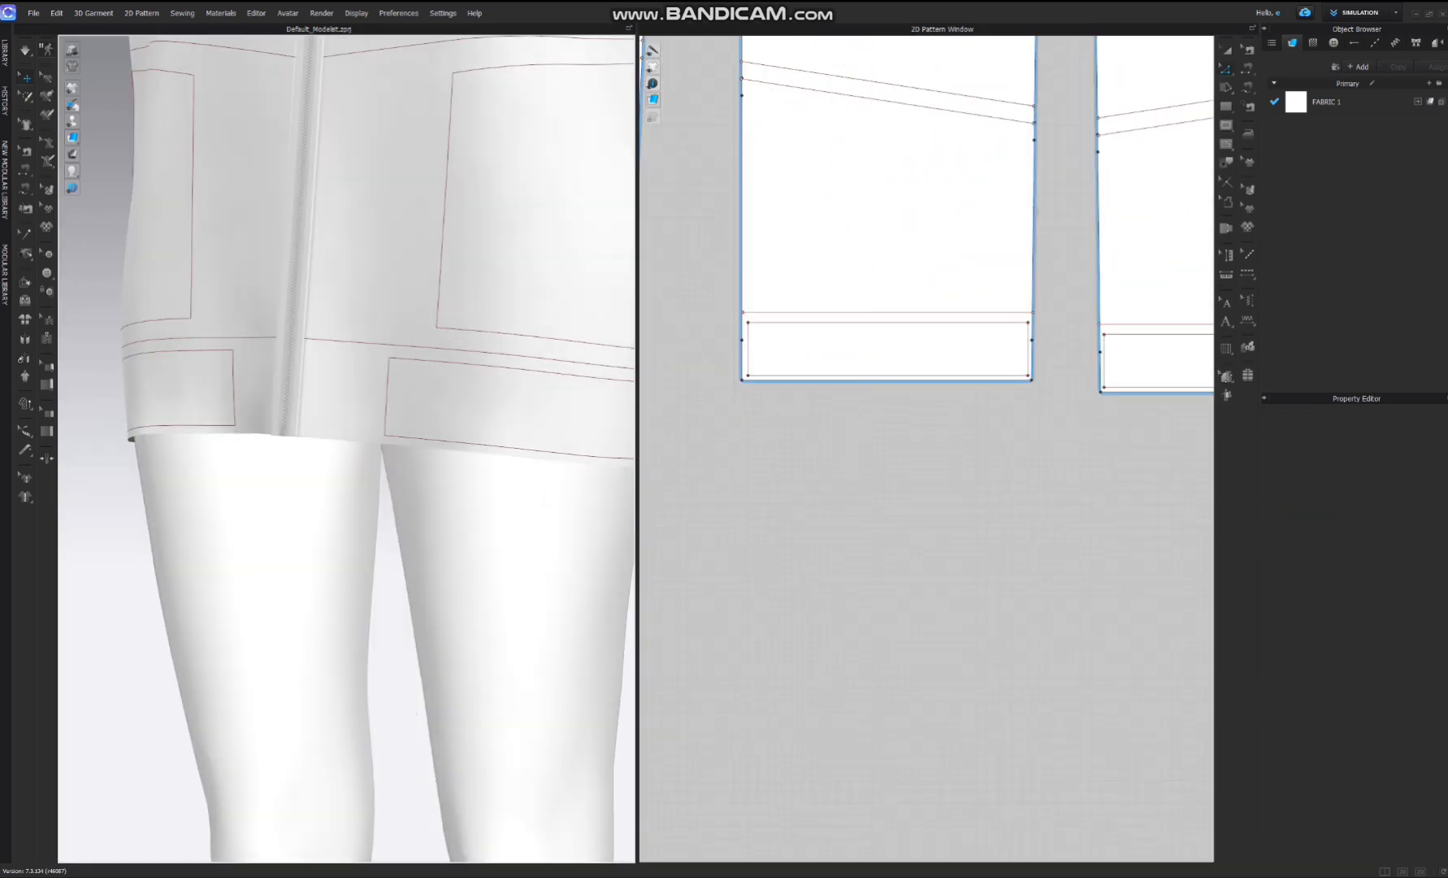
pyautogui.moveTo(325, 447); pyautogui.dragTo(406, 447, button='right')
pyautogui.scroll(-8, 345, 447)
pyautogui.scroll(-5, 927, 447)
pyautogui.moveTo(772, 447); pyautogui.dragTo(1138, 456, button='middle')
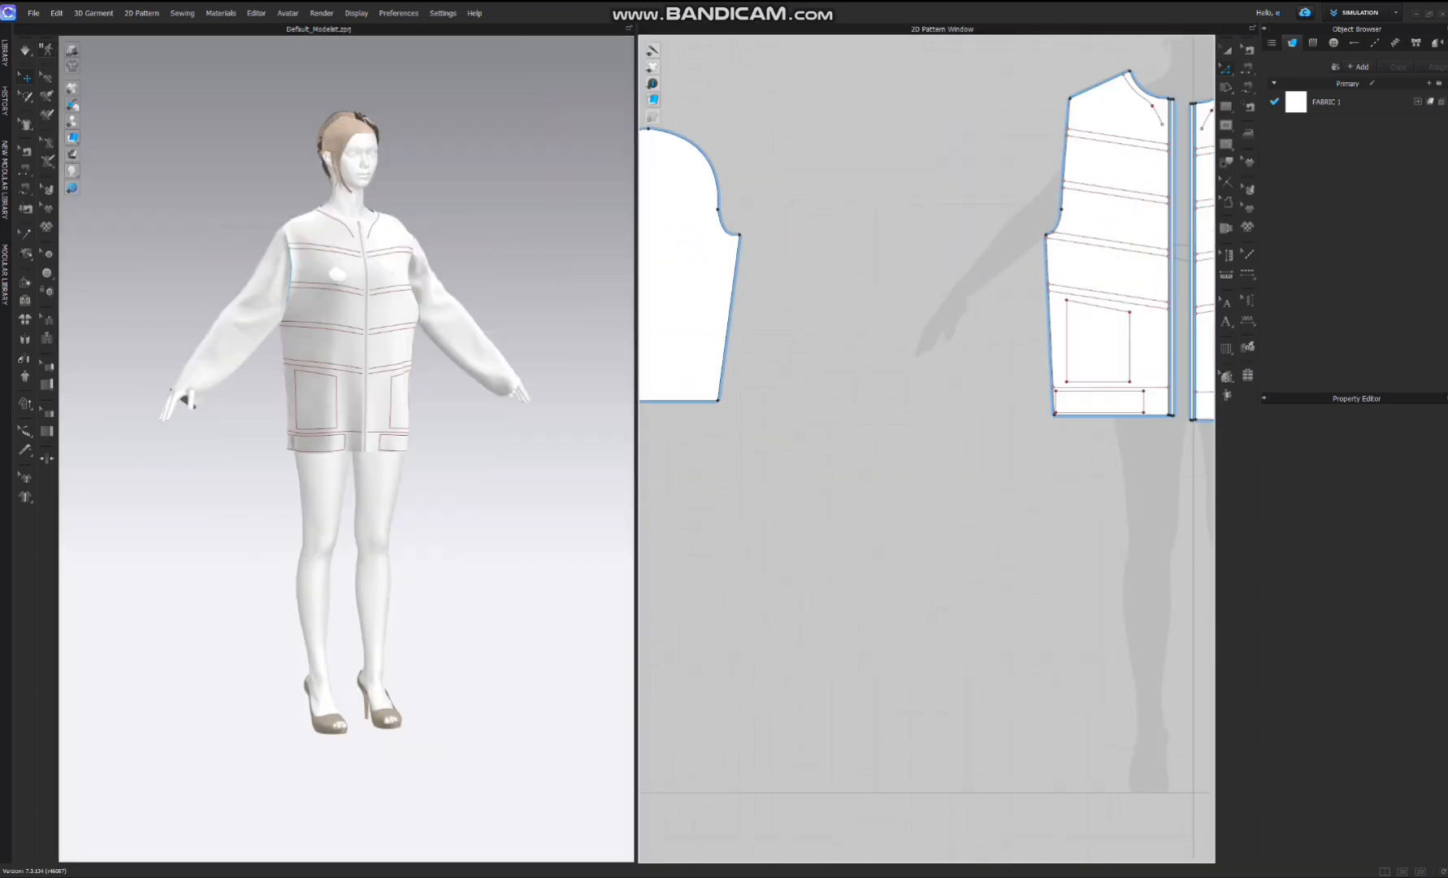
# - Activate the Internal Polygon/Line tool for drawing on the sleeve patterns
pyautogui.moveTo(752, 418); pyautogui.dragTo(1057, 411, button='middle')
pyautogui.scroll(2, 1057, 410)
pyautogui.click(1226, 126)
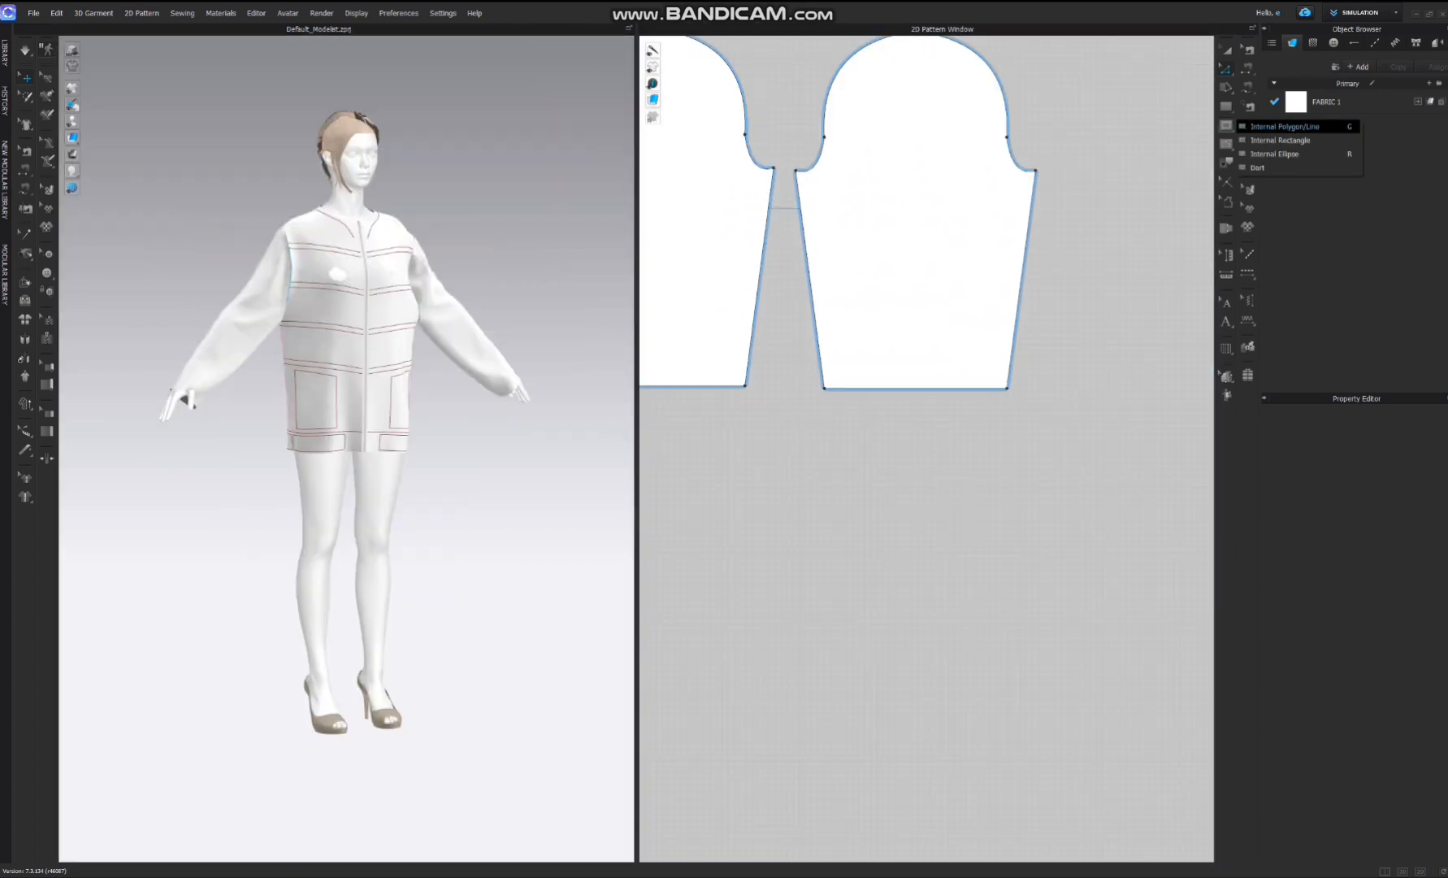
pyautogui.click(1284, 126)
pyautogui.scroll(-3, 935, 260)
pyautogui.scroll(5, 965, 265)
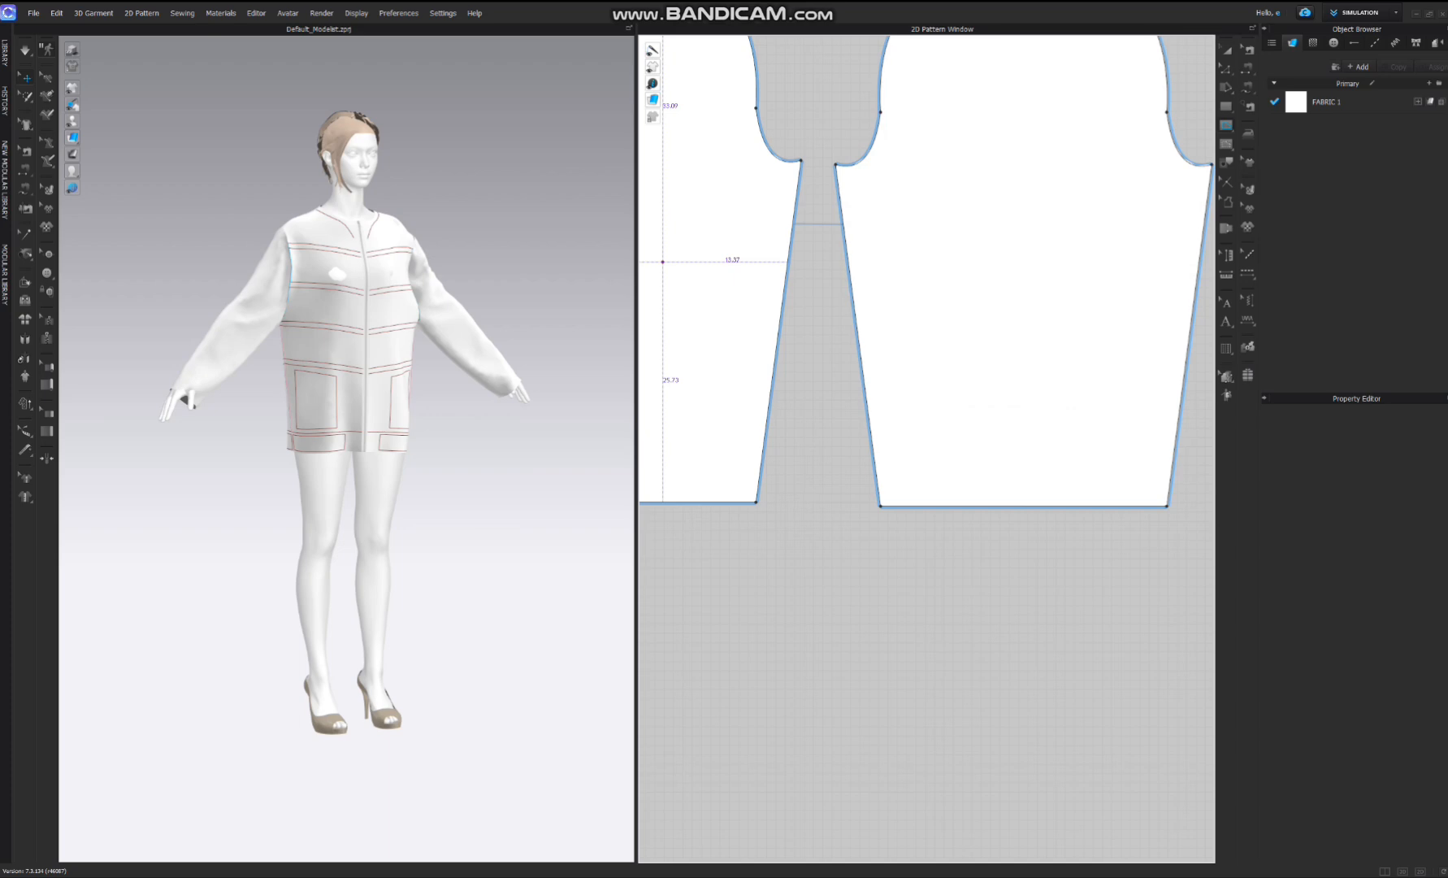
# - Apply an arms-down standing pose from the female avatar's pose library, using Pose Only with Full Body
pyautogui.click(5, 53)
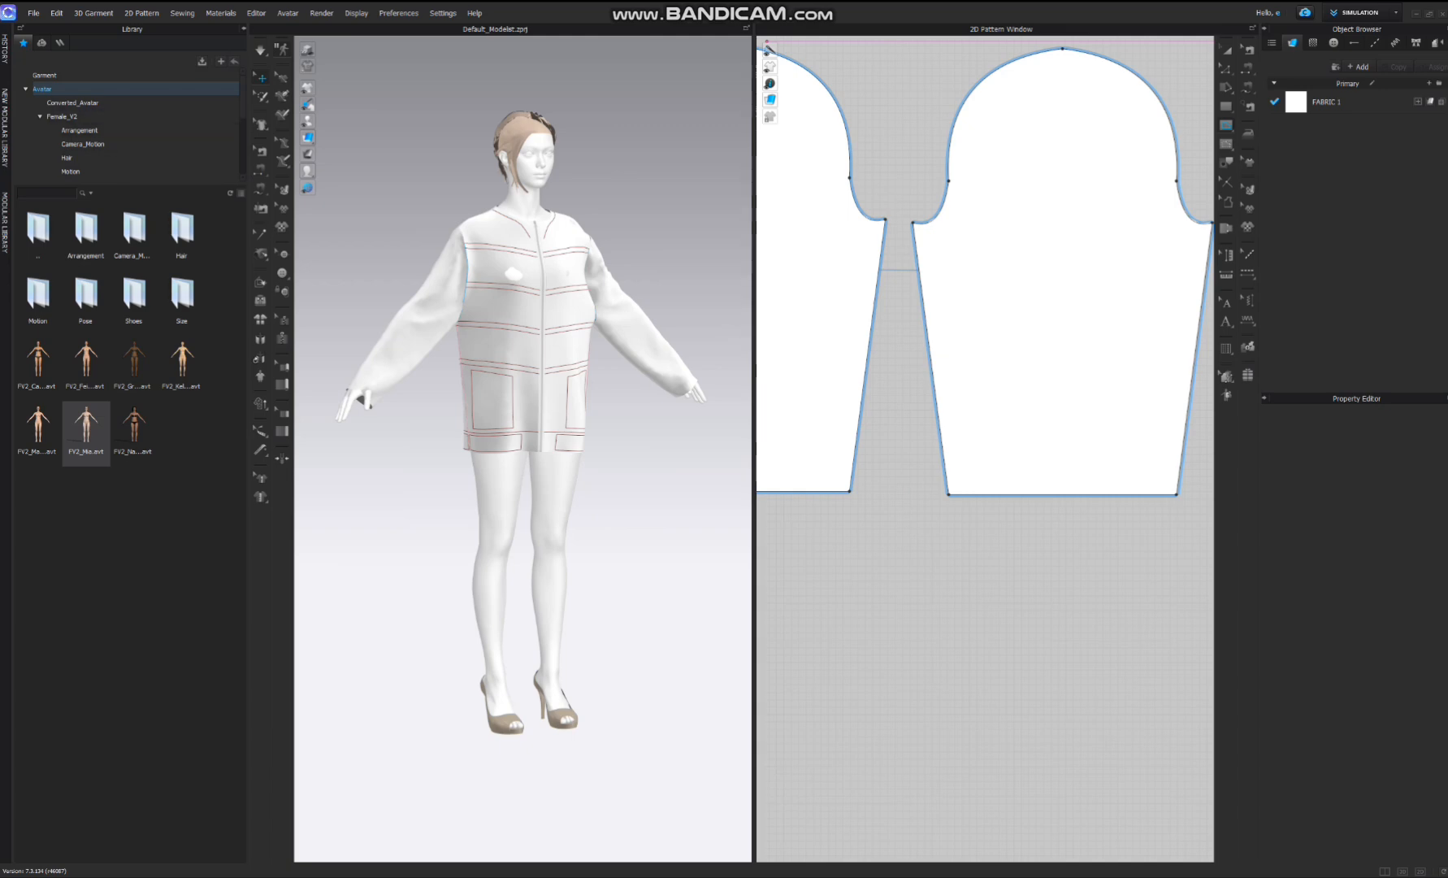
pyautogui.doubleClick(37, 231)
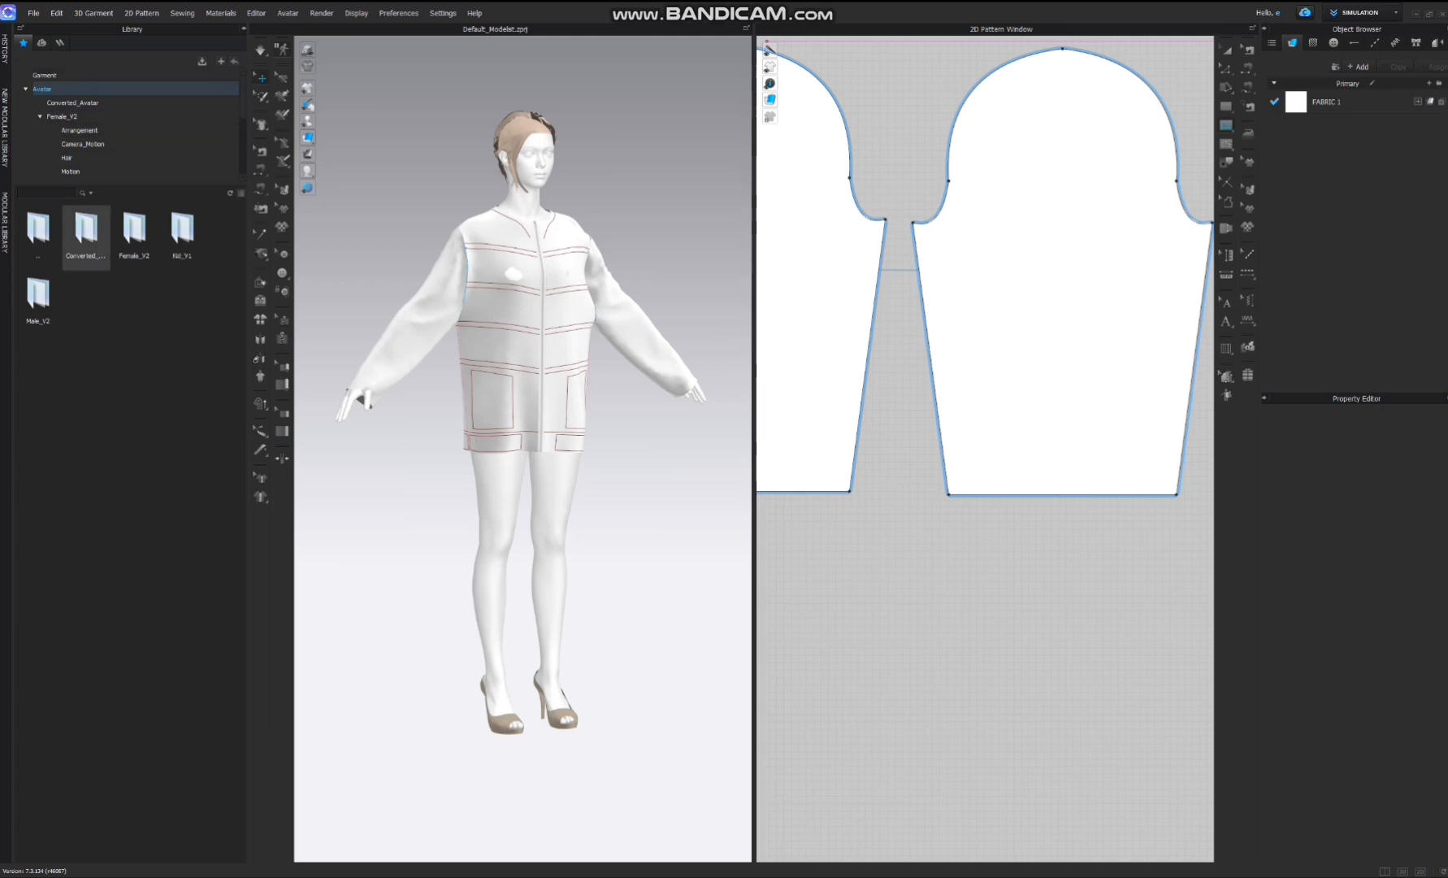
pyautogui.doubleClick(134, 232)
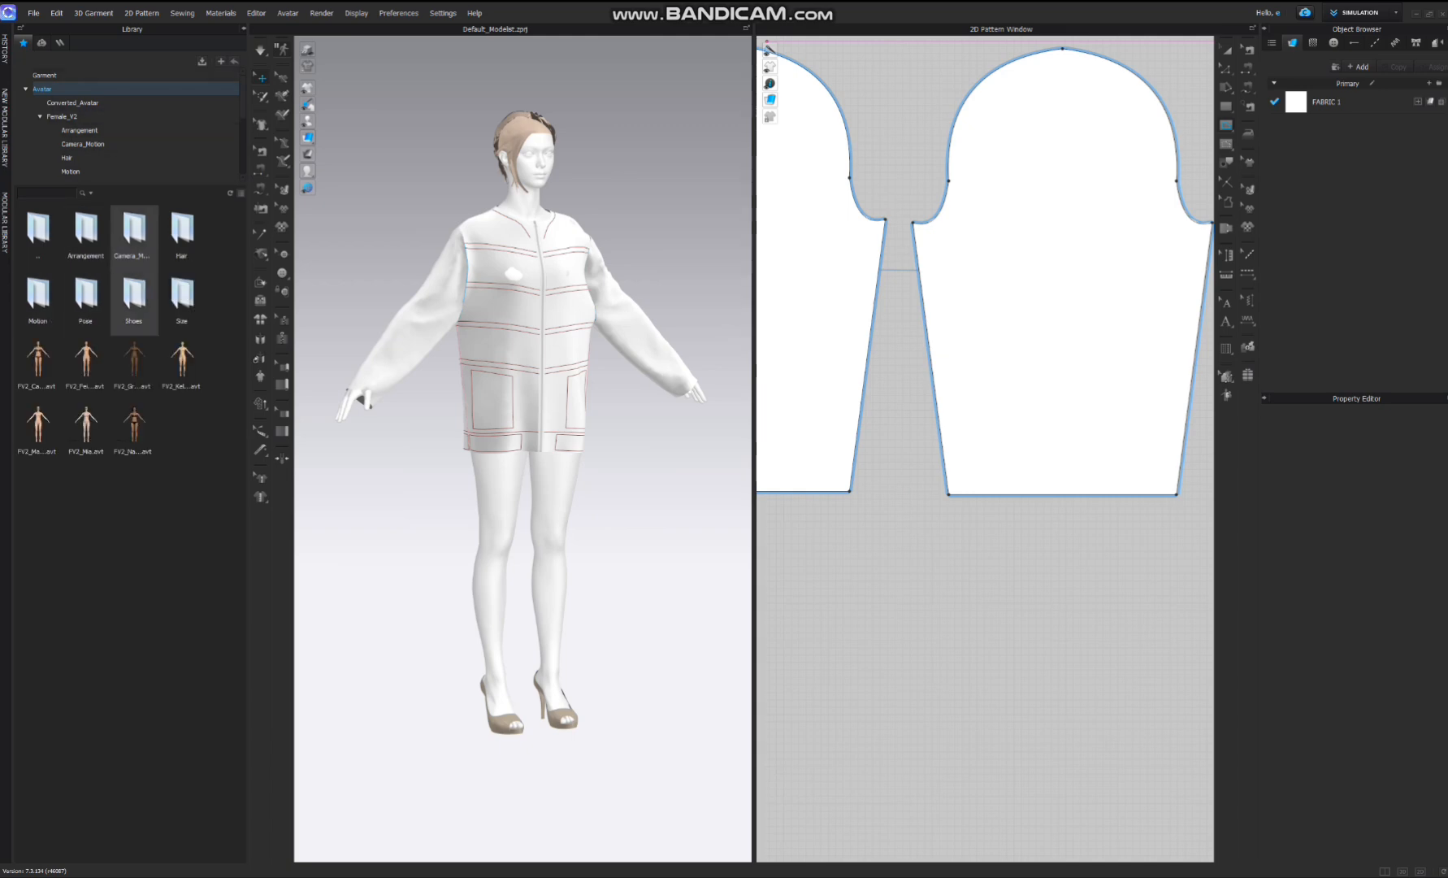
pyautogui.doubleClick(85, 297)
pyautogui.doubleClick(86, 297)
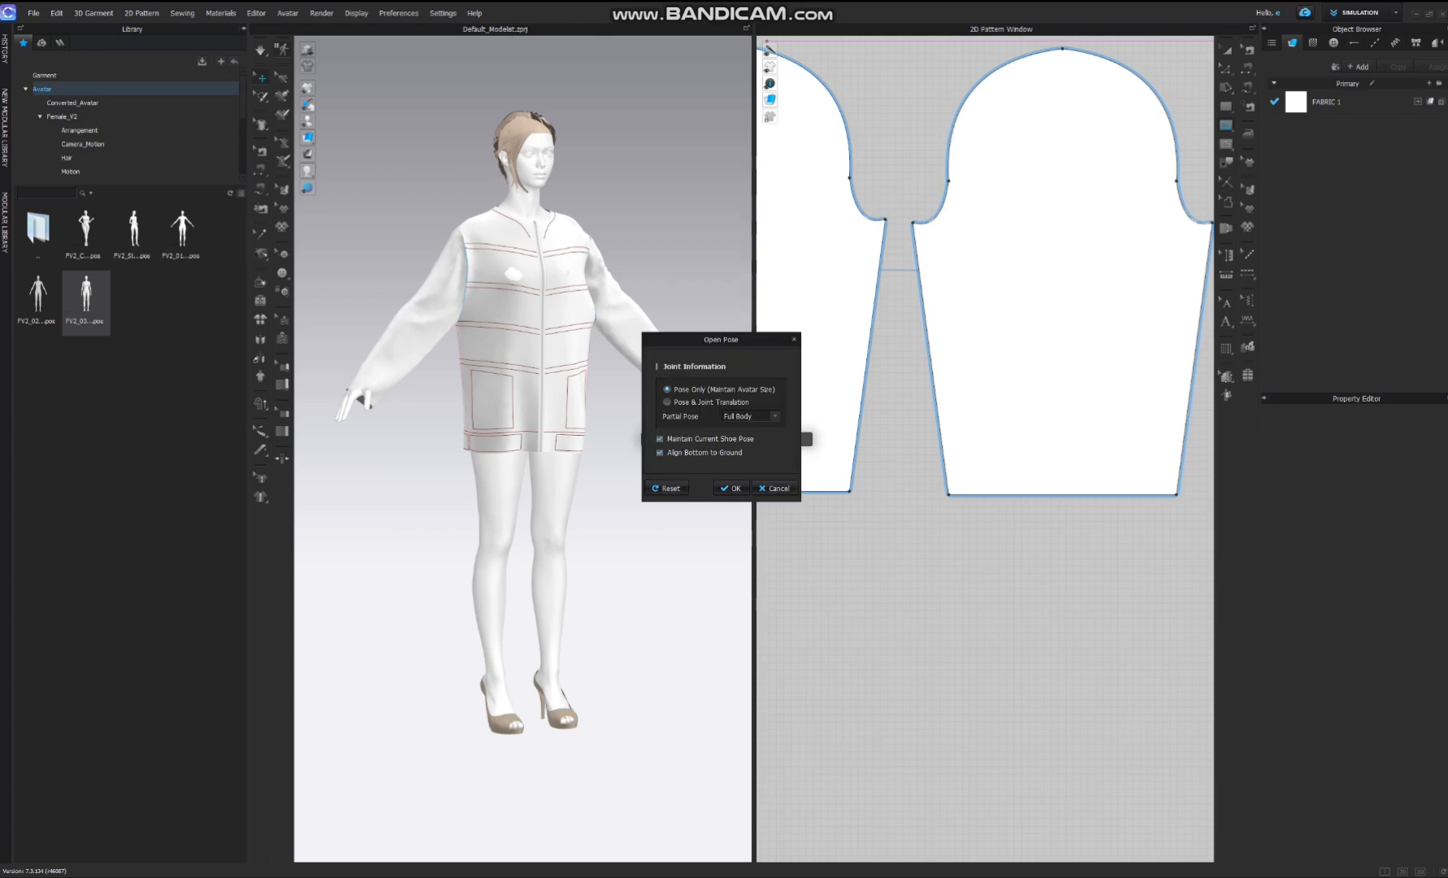
pyautogui.click(731, 488)
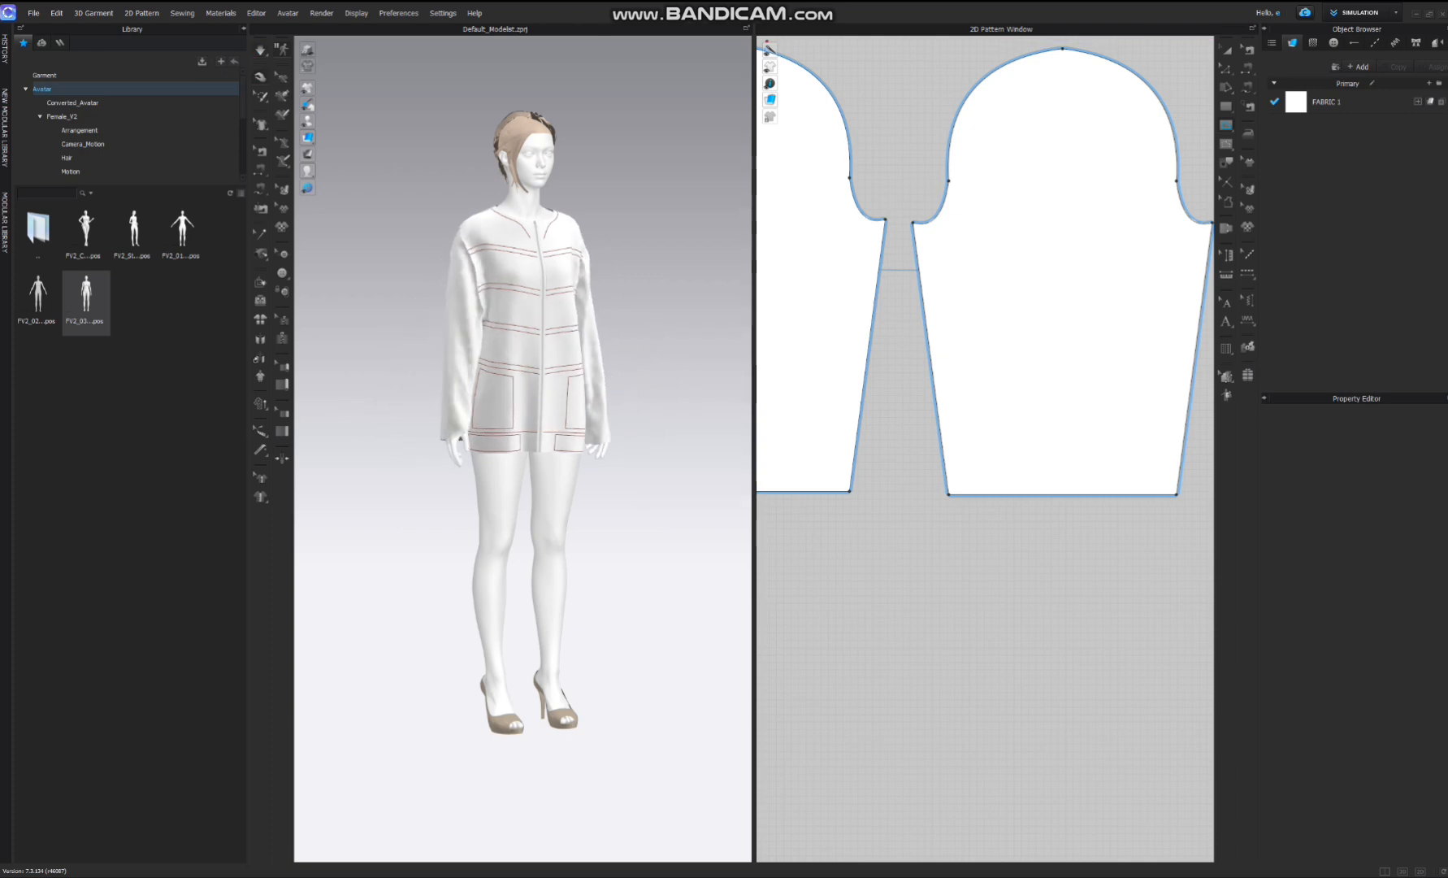
pyautogui.click(244, 29)
# - Draw a horizontal internal line about 39.5 cm long across the full width of the sleeve, just below the armhole
pyautogui.moveTo(585, 317); pyautogui.dragTo(433, 304, button='right')
pyautogui.scroll(10, 422, 299)
pyautogui.scroll(1, 422, 299)
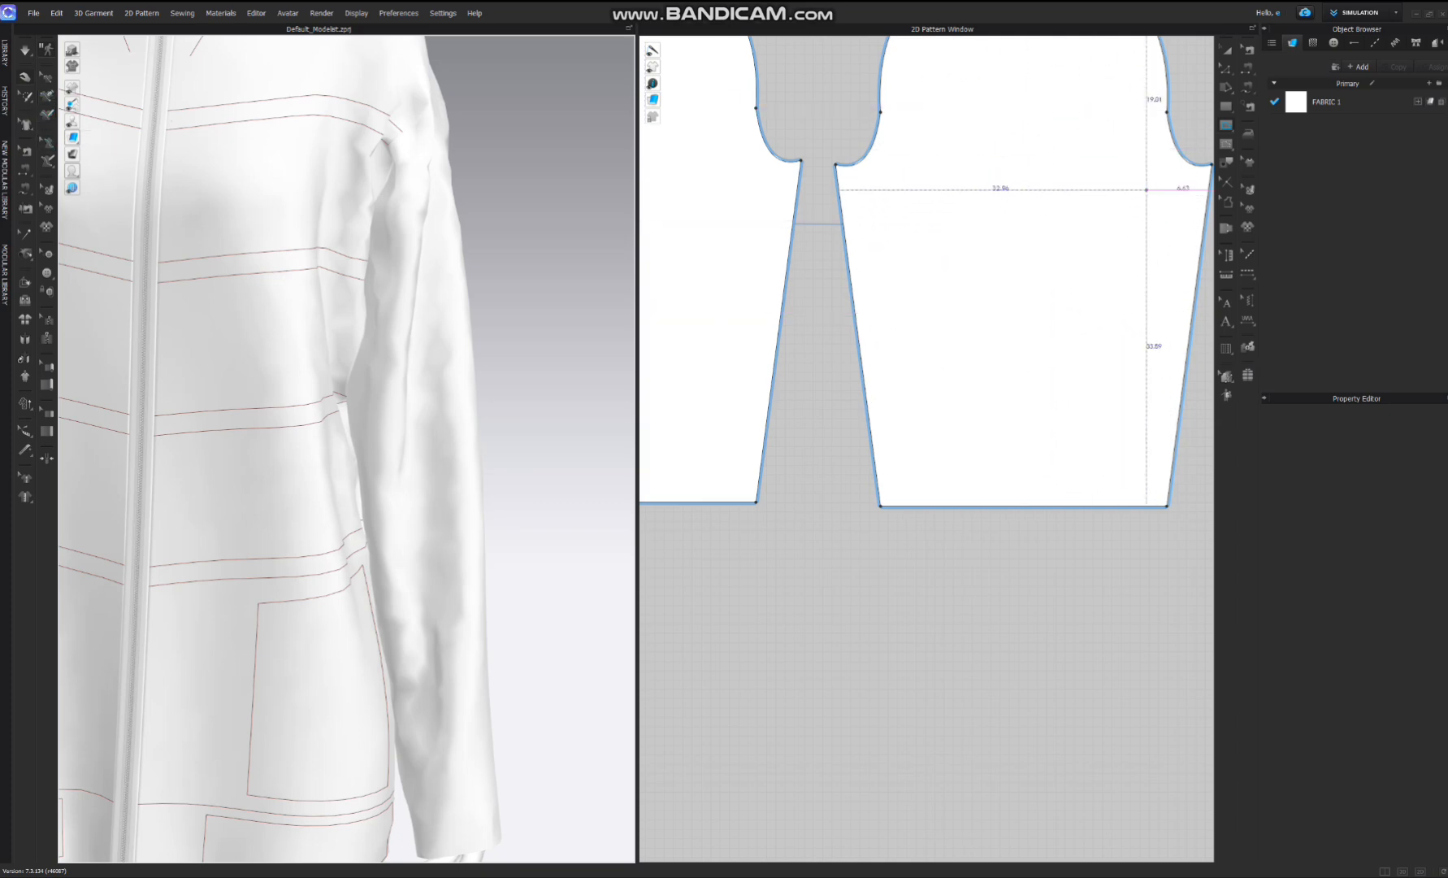
pyautogui.moveTo(856, 208); pyautogui.dragTo(754, 262, button='middle')
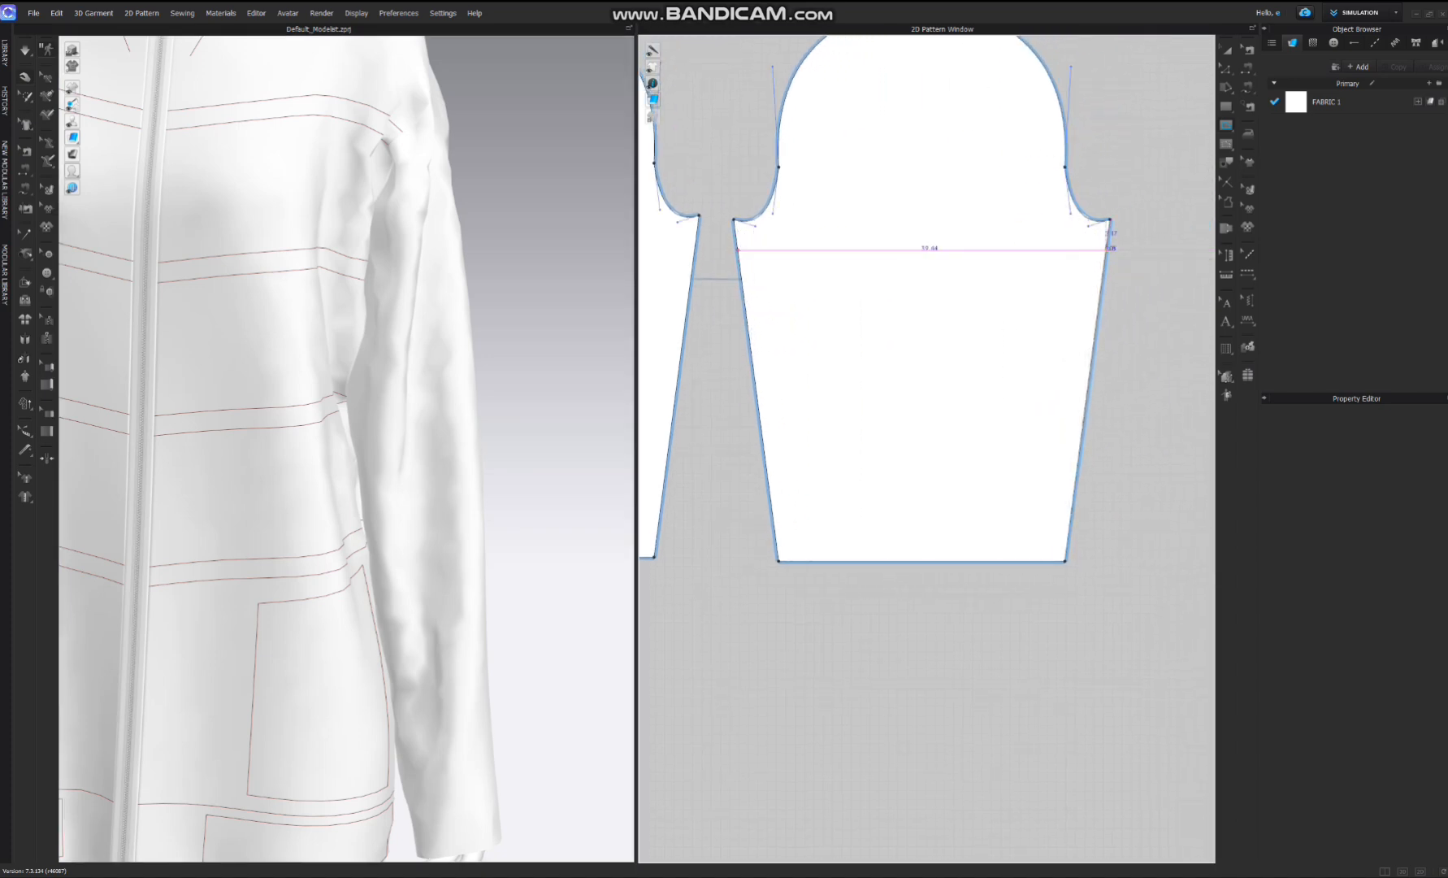
pyautogui.click(1108, 250)
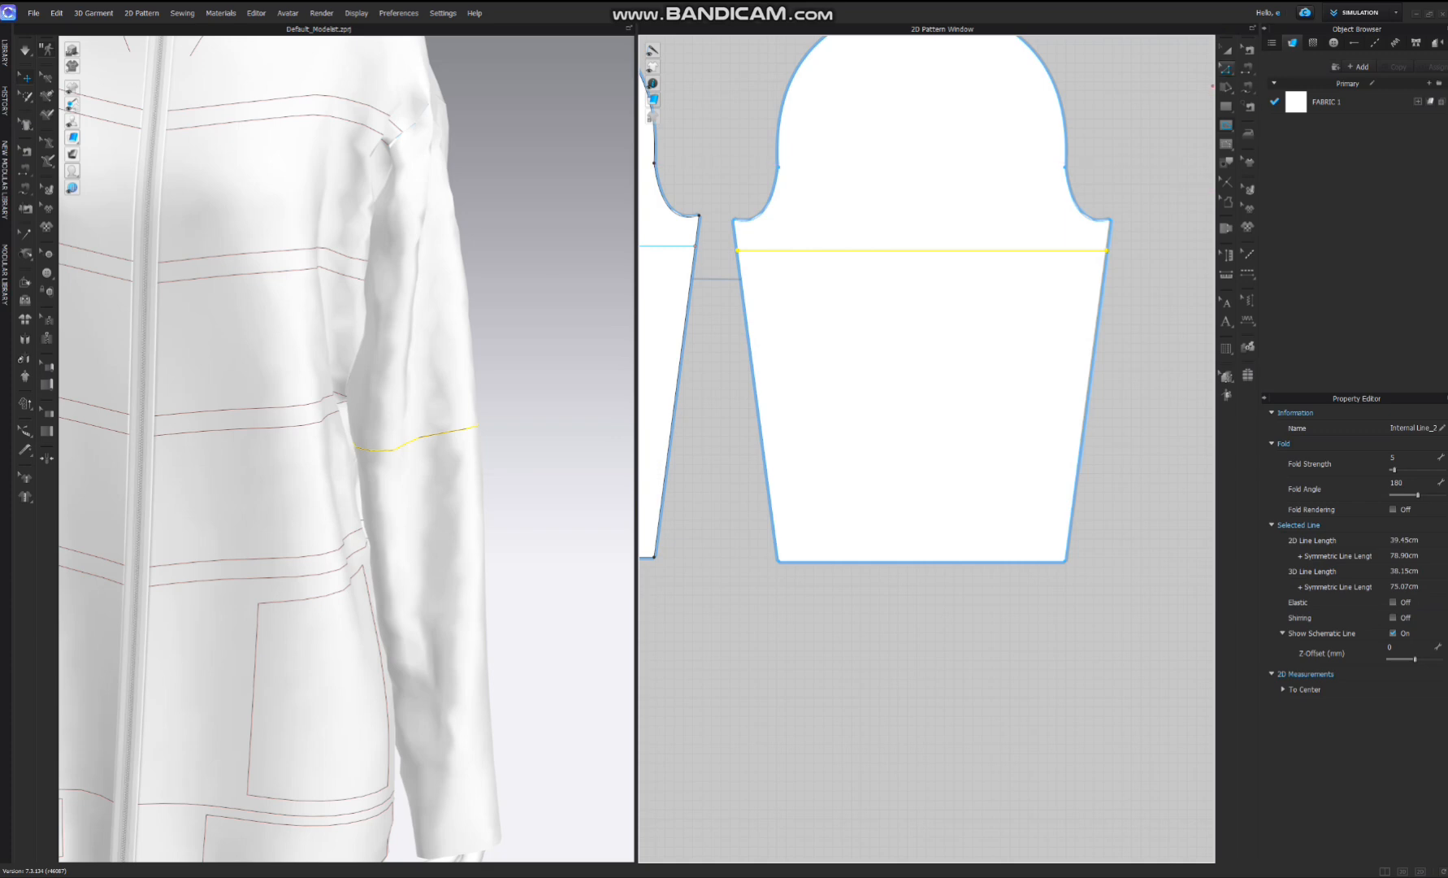
# - Move the sleeve's internal line up closer to the underarm points and extend or trim it to the pattern outline
pyautogui.click(904, 270)
pyautogui.moveTo(901, 250); pyautogui.dragTo(900, 233)
pyautogui.rightClick(1061, 228)
pyautogui.click(1115, 477)
# - Offset the underarm line down the sleeve as an internal line, and offset the new line by 1.5 cm to form a stripe
pyautogui.rightClick(940, 229)
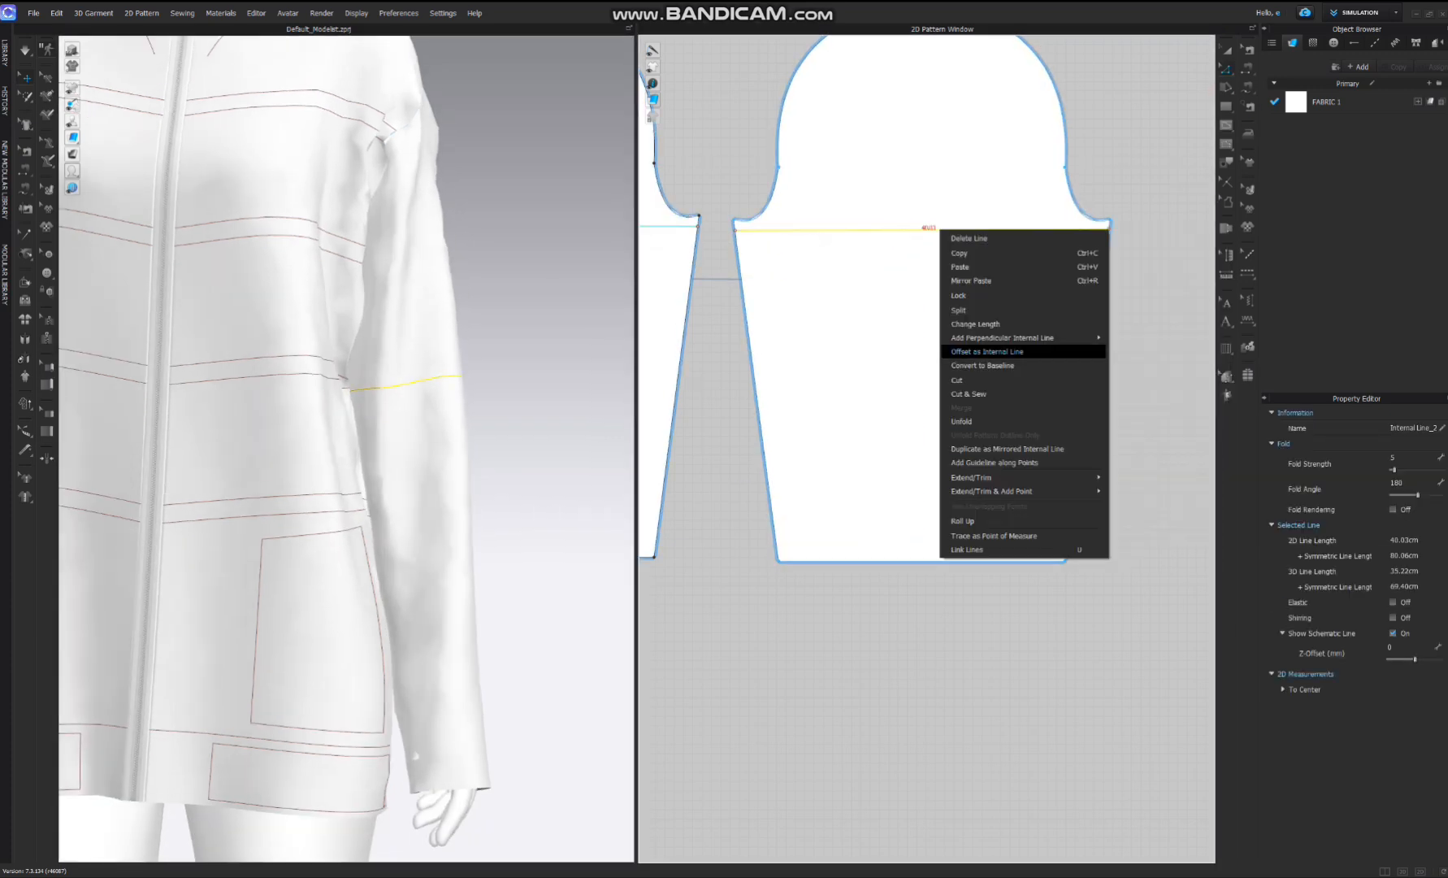
pyautogui.click(996, 350)
pyautogui.click(654, 446)
pyautogui.click(698, 500)
pyautogui.rightClick(894, 322)
pyautogui.click(947, 445)
pyautogui.write('1.5')
pyautogui.click(698, 500)
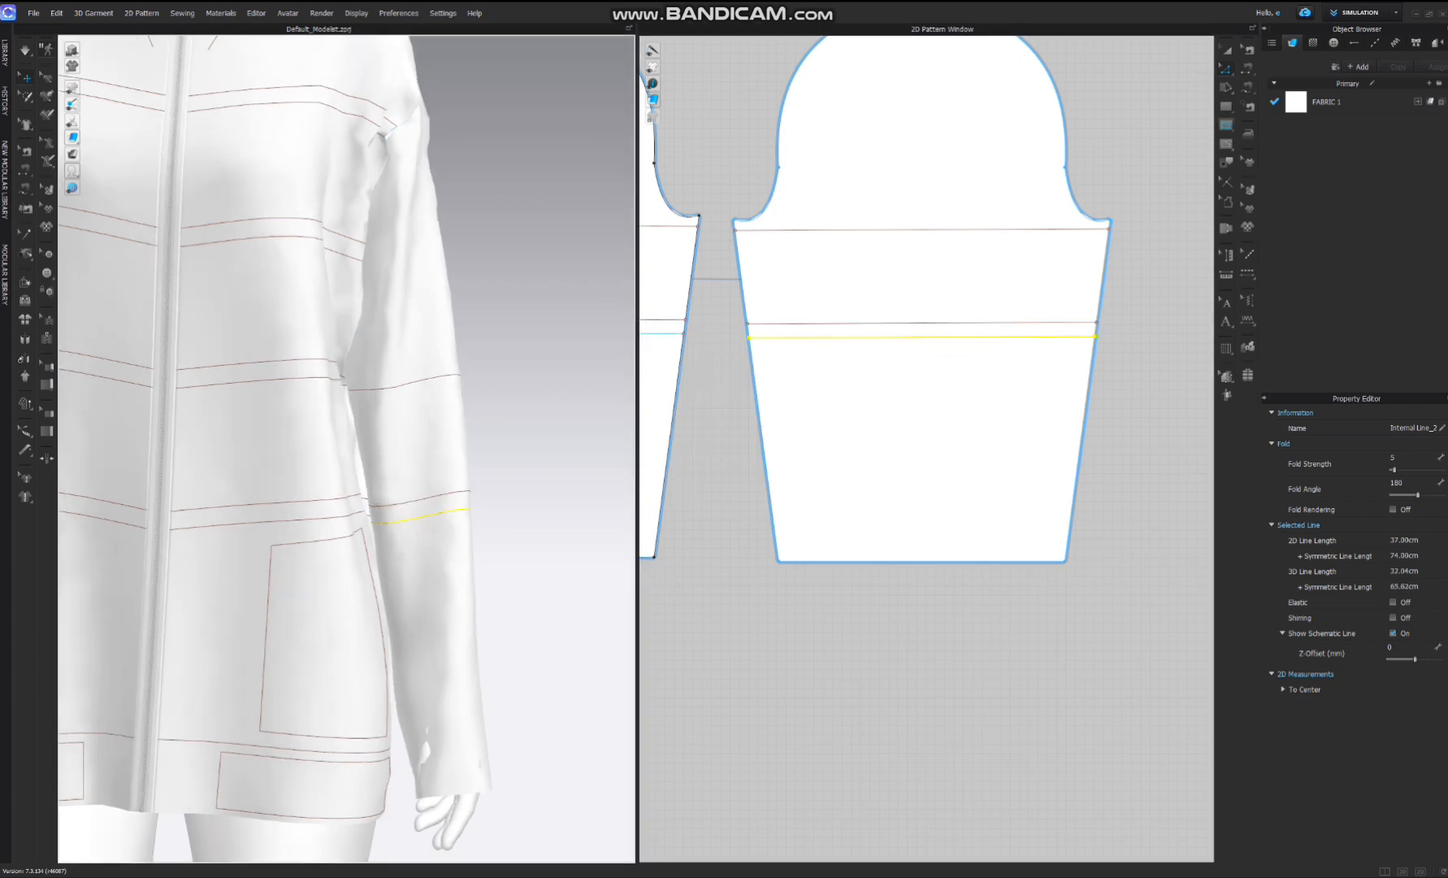
# - Draw a horizontal internal line across the sleeve above the hem and offset the underarm line by 1.50 cm
pyautogui.click(770, 503)
pyautogui.doubleClick(1073, 504)
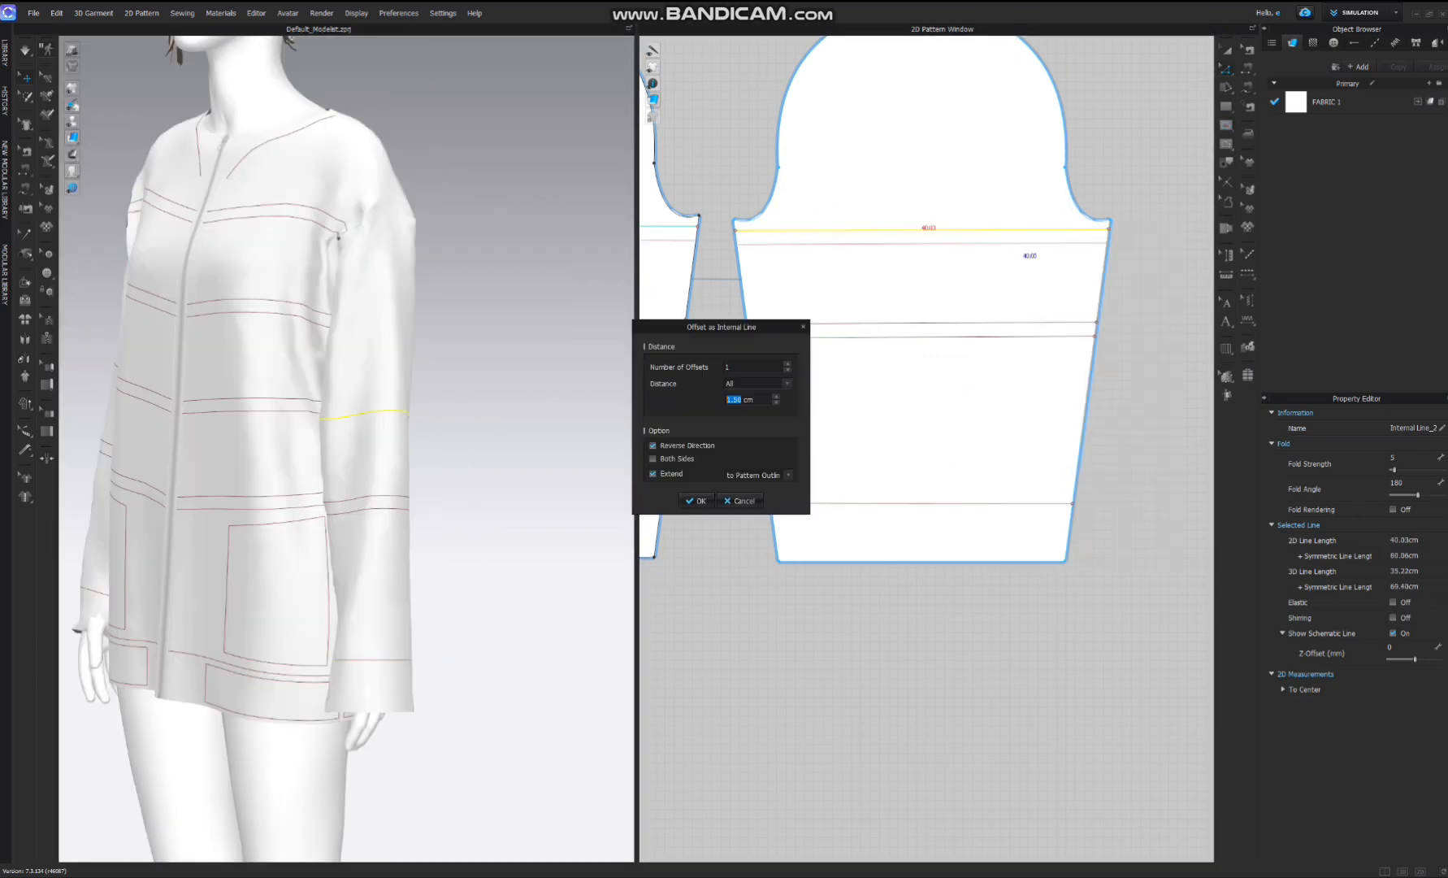
pyautogui.click(781, 449)
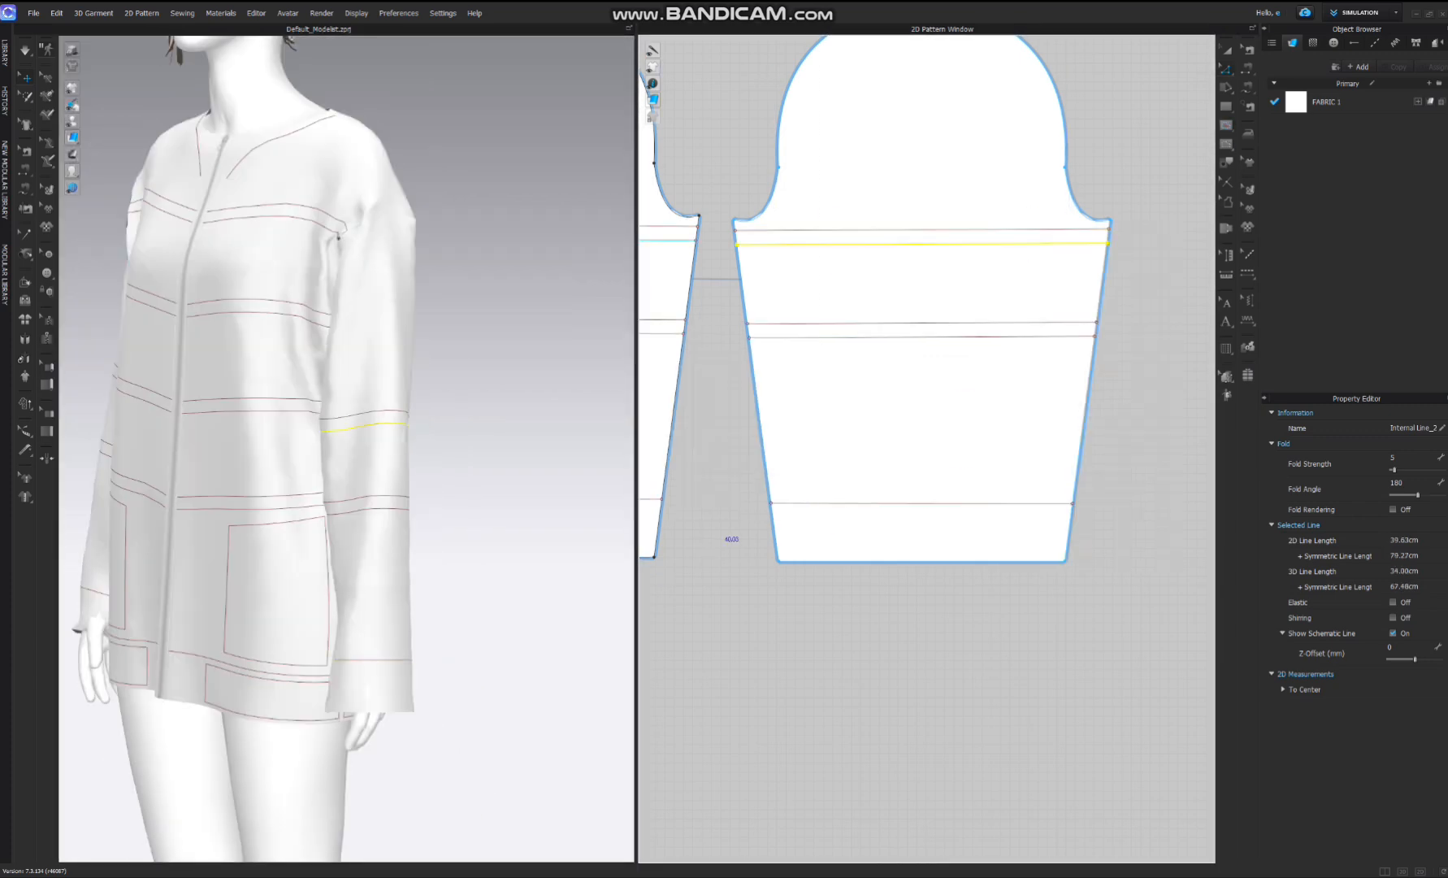
# - Offset the underarm line upward and continue into the sleeve cap with a 10 cm offset and one further internal line
pyautogui.rightClick(903, 231)
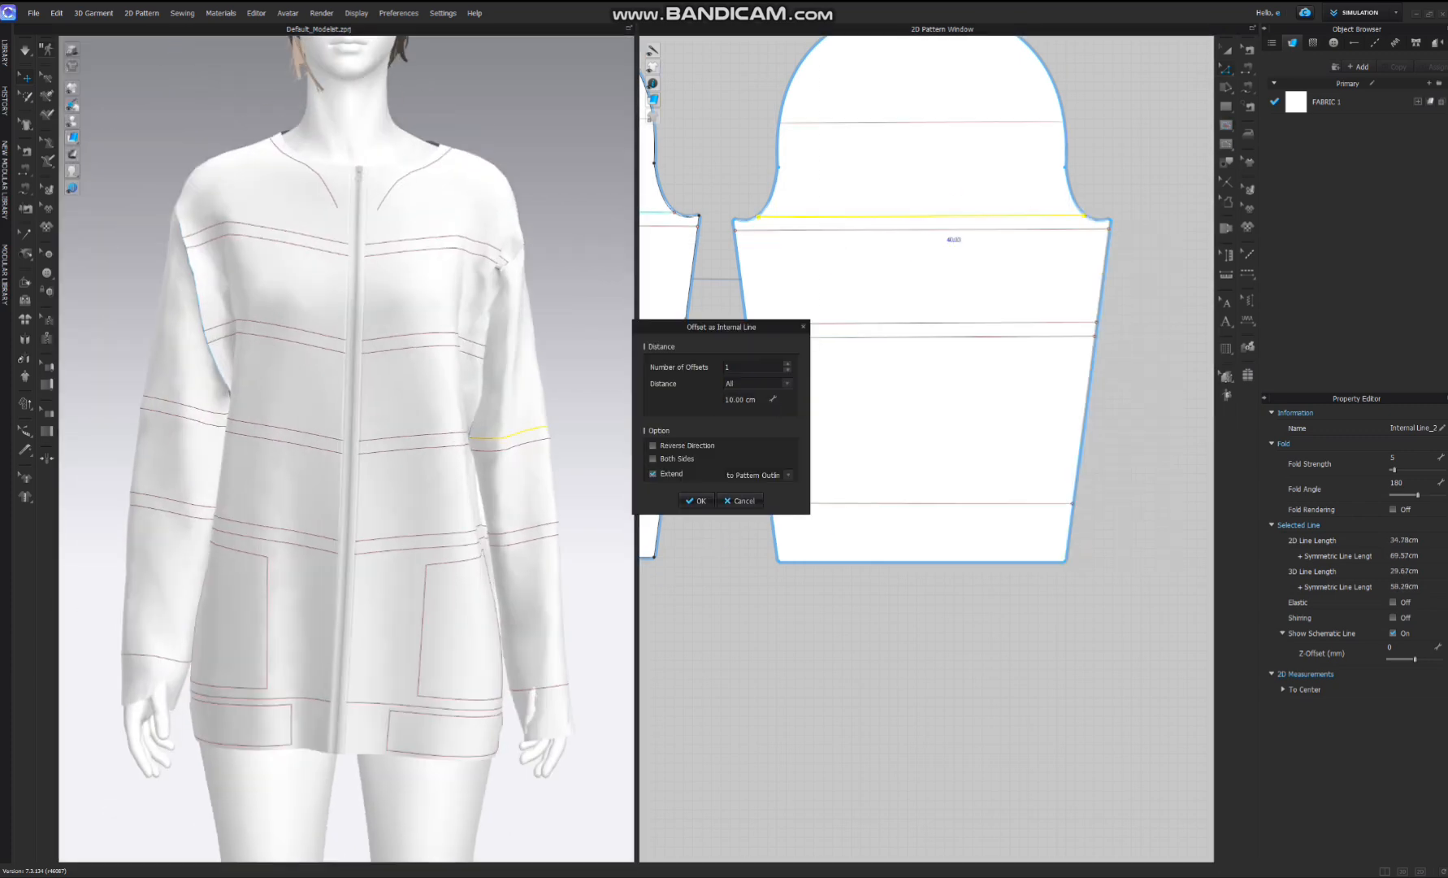
pyautogui.click(698, 501)
pyautogui.rightClick(907, 123)
pyautogui.click(953, 244)
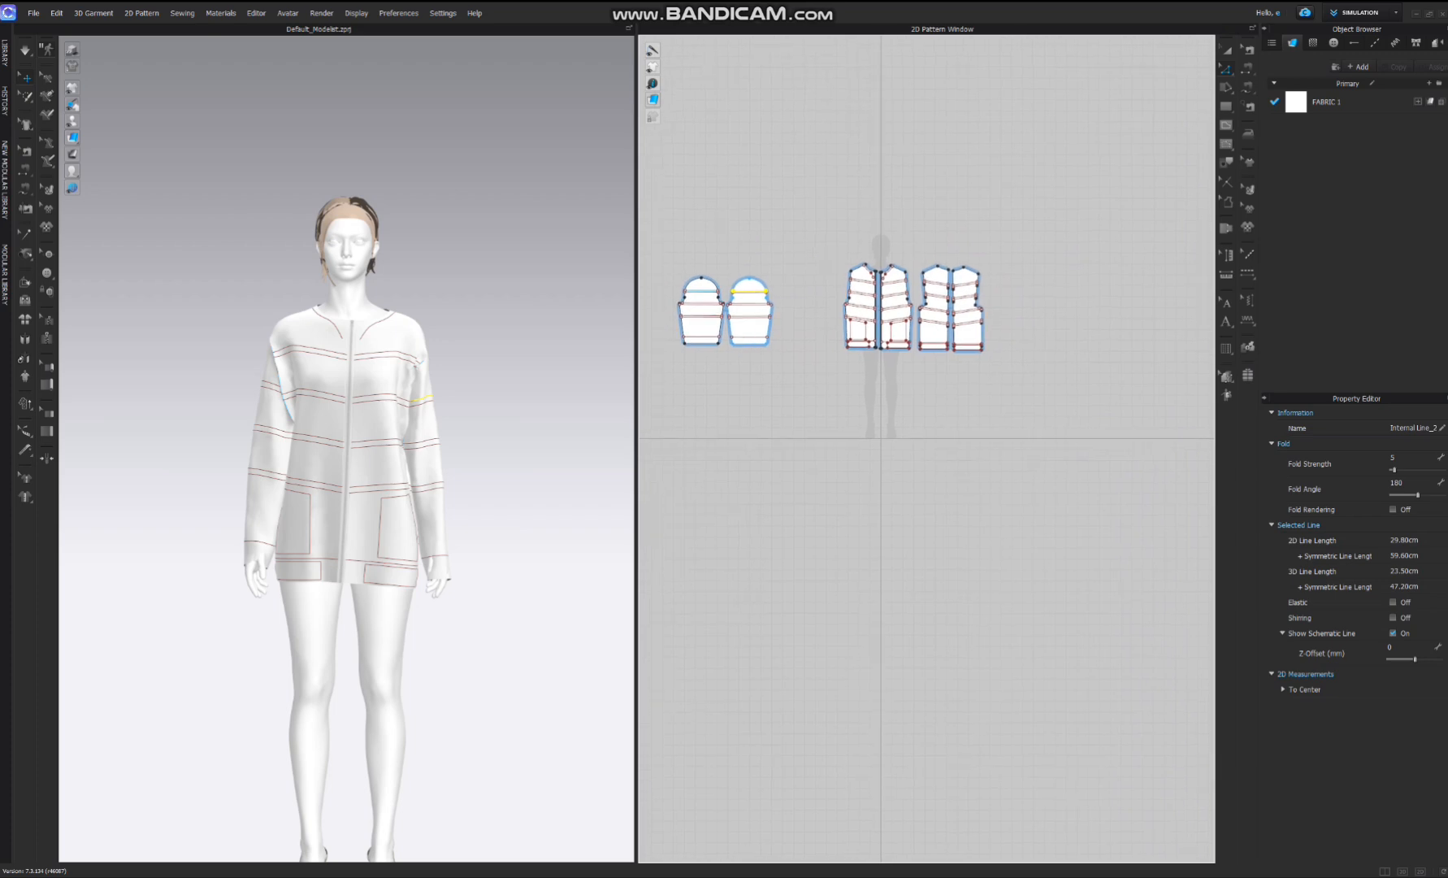
# - Draw a half-hood pattern above the front panels, with a straight front edge about 34.7 cm, curved back and about 13.3 cm neck edge
pyautogui.click(1226, 107)
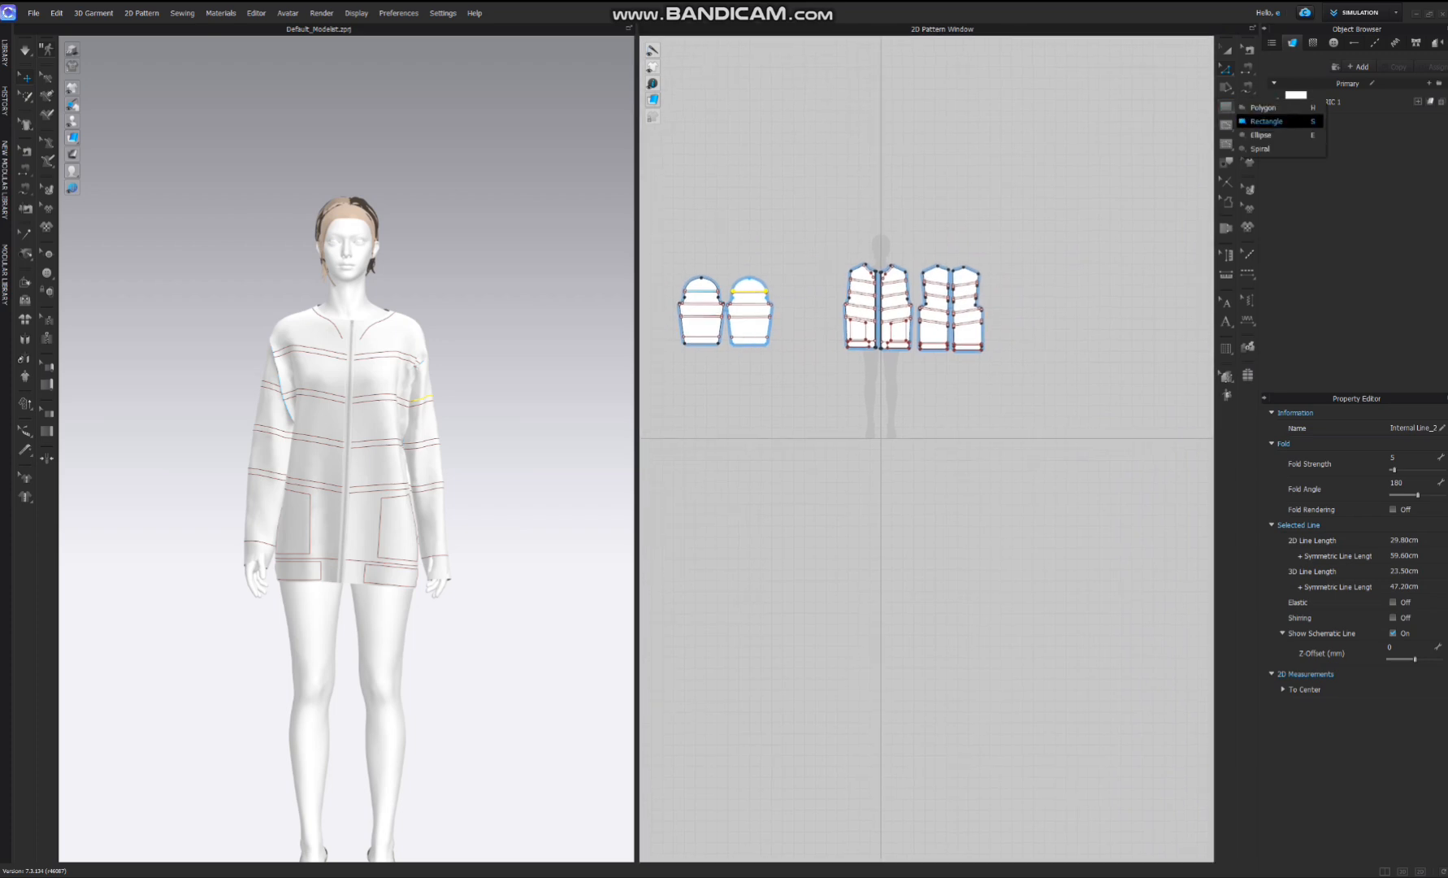
pyautogui.click(1266, 121)
pyautogui.scroll(5, 894, 240)
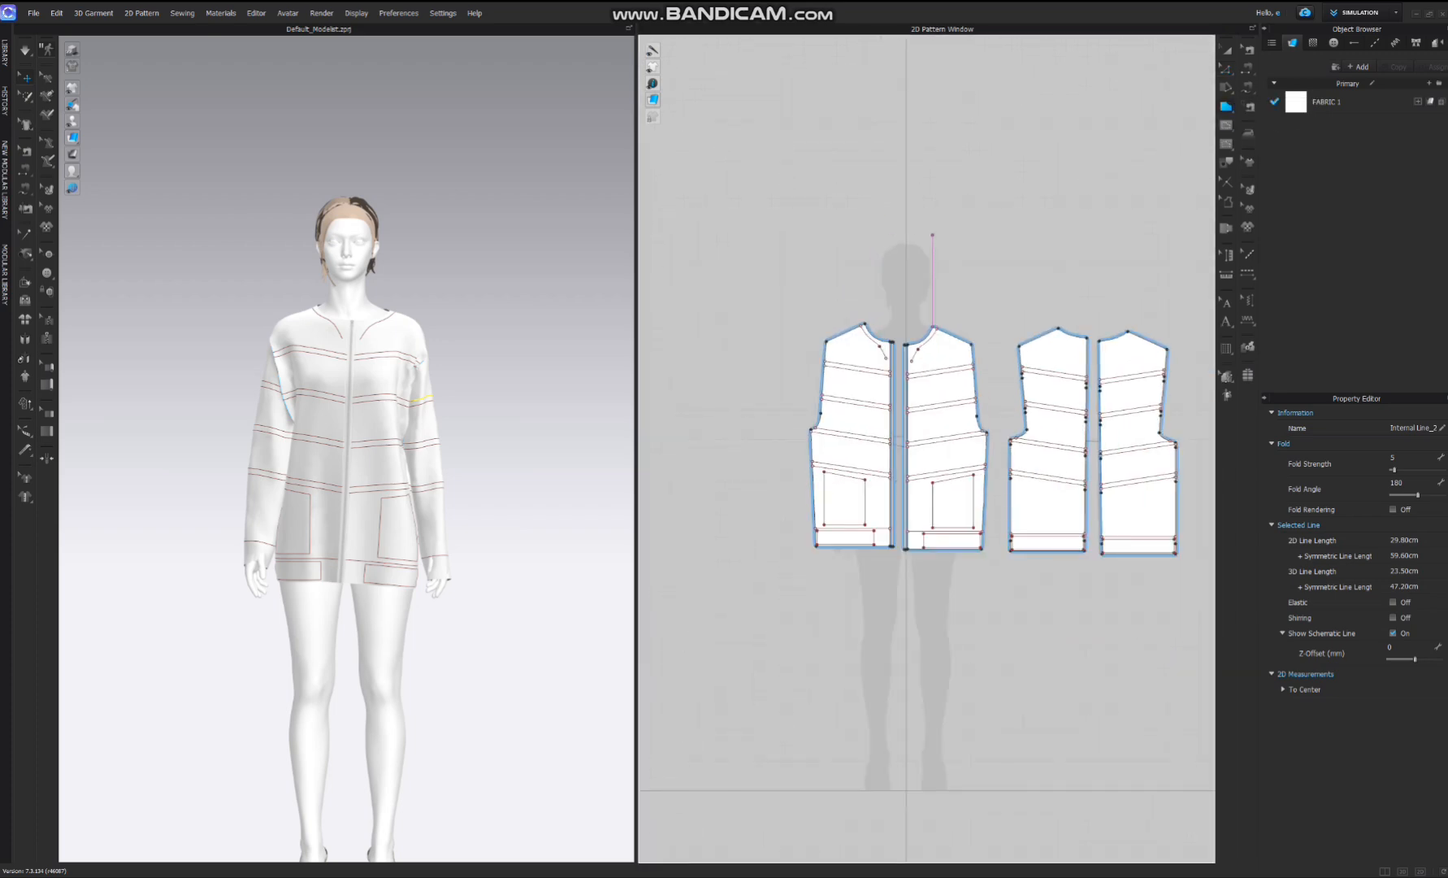
pyautogui.scroll(5, 913, 244)
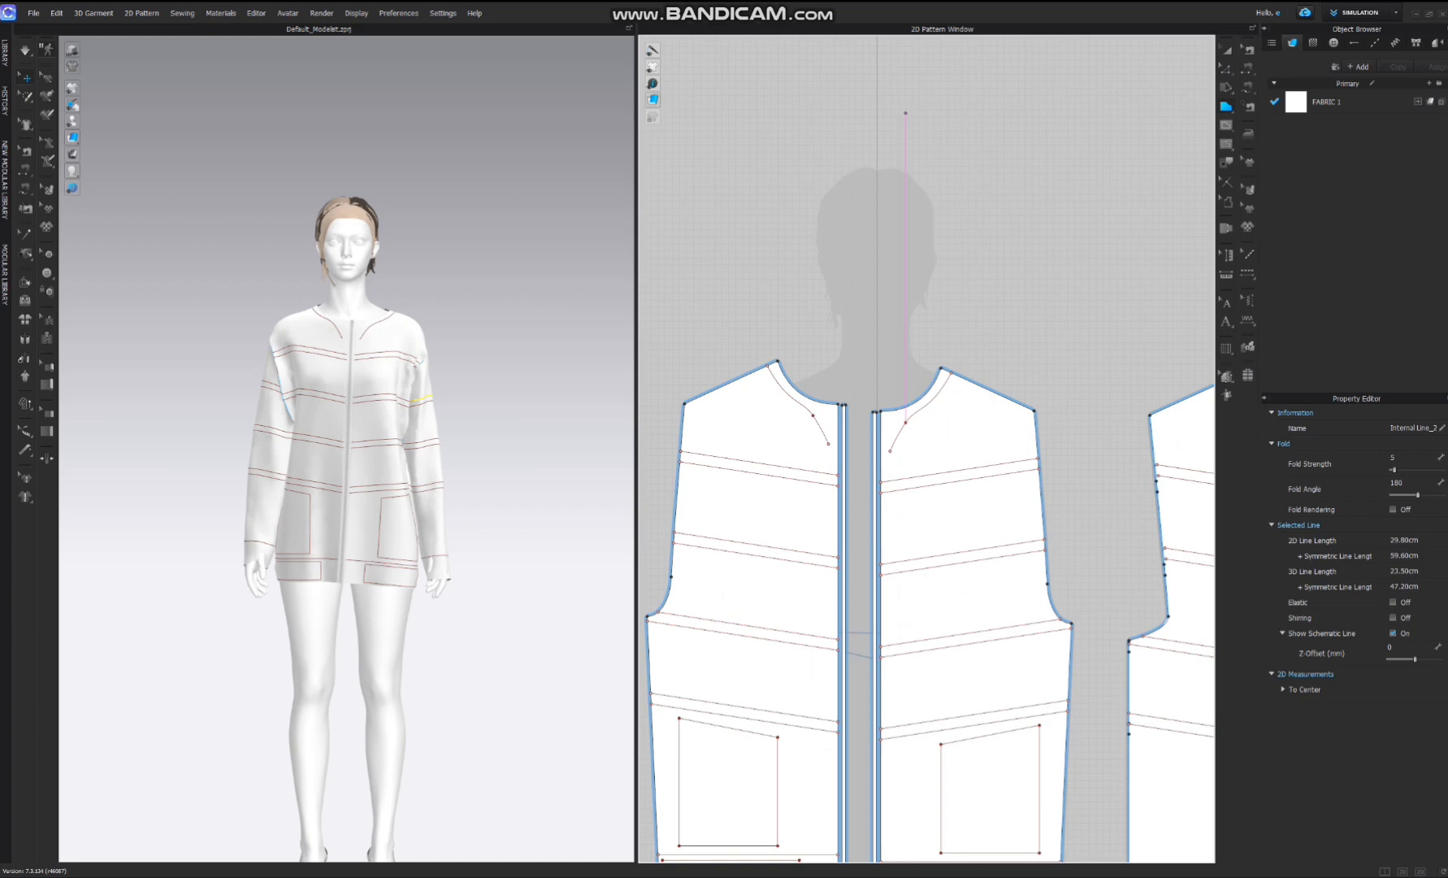
pyautogui.click(881, 272)
pyautogui.moveTo(880, 273); pyautogui.dragTo(888, 327, button='middle')
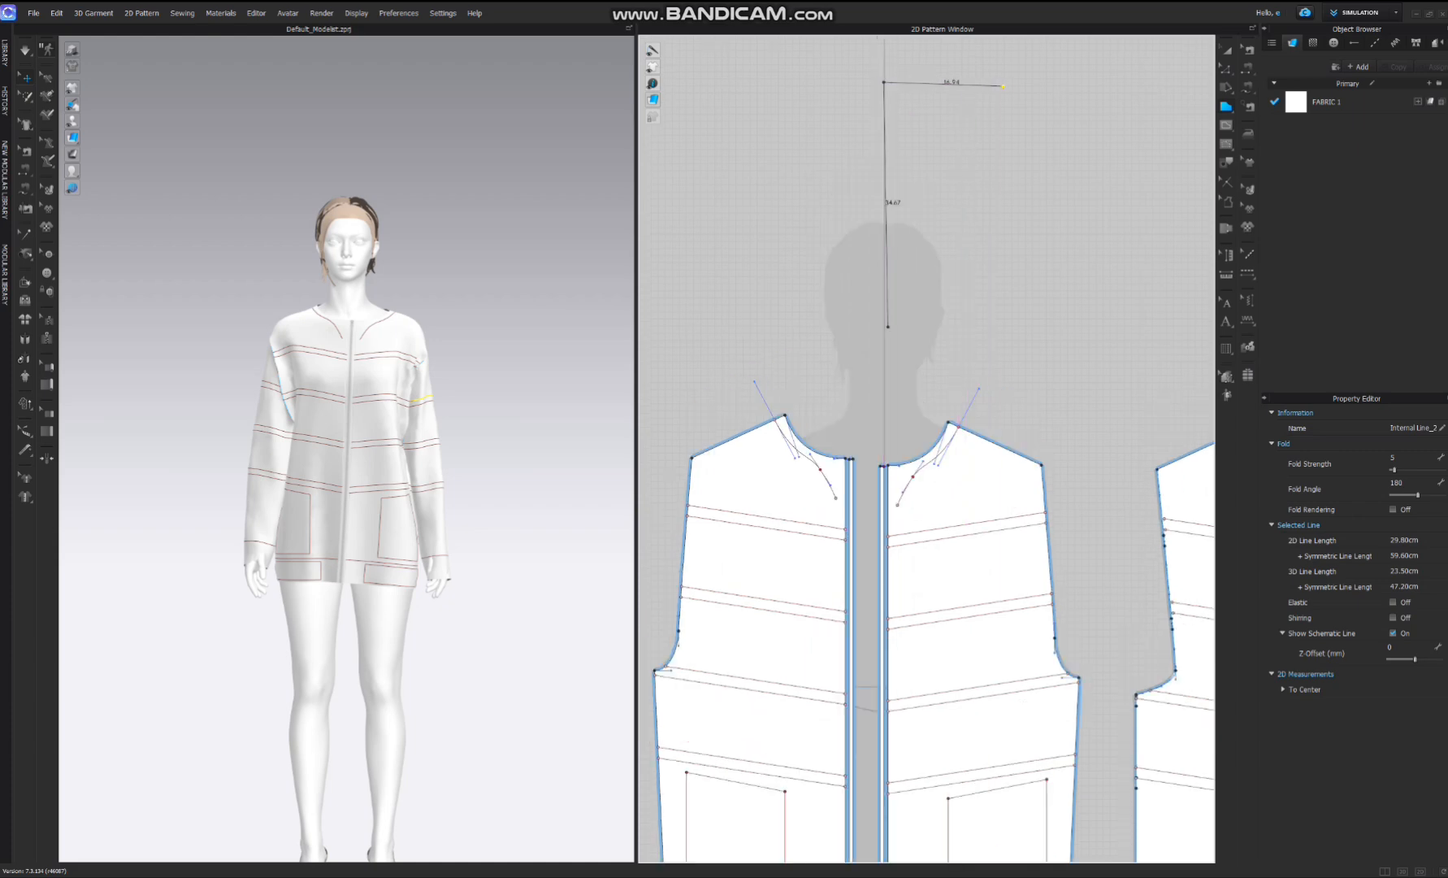
pyautogui.moveTo(1020, 86); pyautogui.dragTo(1042, 108)
pyautogui.moveTo(1068, 218); pyautogui.dragTo(1055, 242)
pyautogui.click(984, 291)
pyautogui.click(966, 333)
pyautogui.click(880, 369)
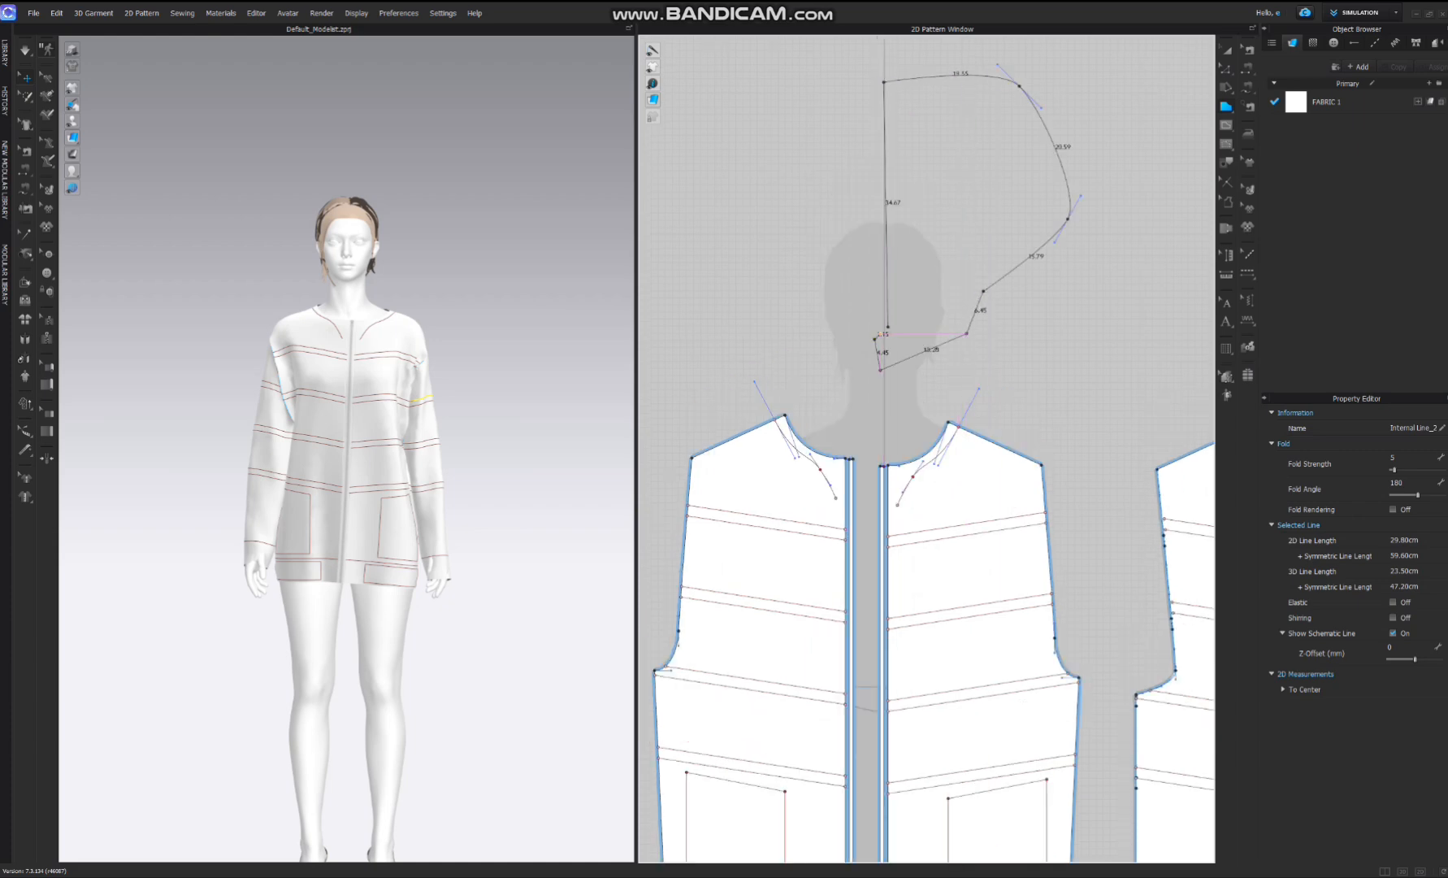
pyautogui.doubleClick(887, 327)
# - Place the half-hood pattern on the arrangement point at the side of the avatar's head
pyautogui.moveTo(1207, 199); pyautogui.dragTo(1127, 291, button='middle')
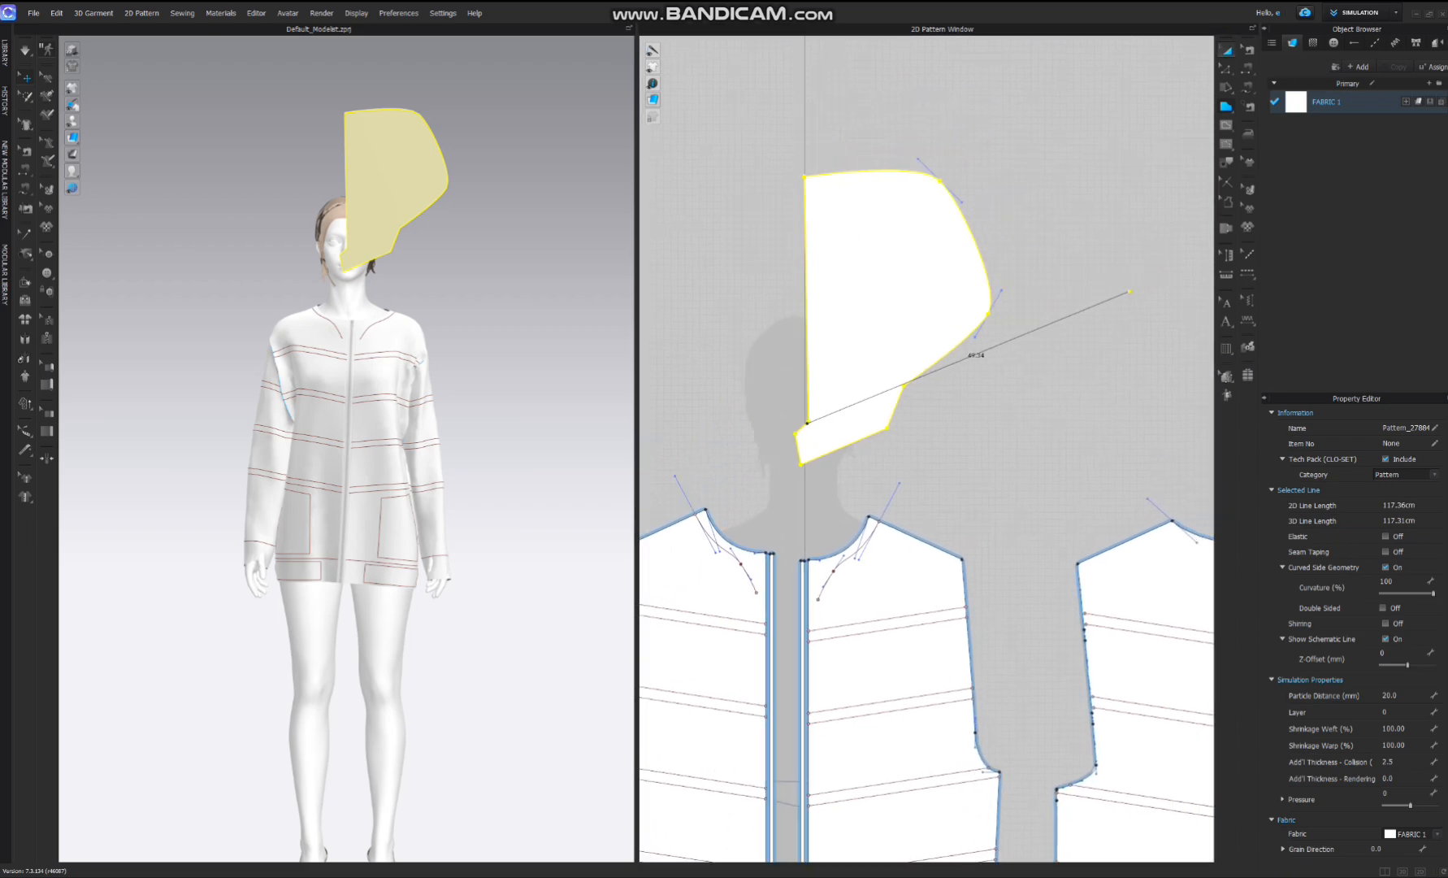
pyautogui.press('a')
pyautogui.scroll(-3, 887, 314)
pyautogui.scroll(-3, 886, 315)
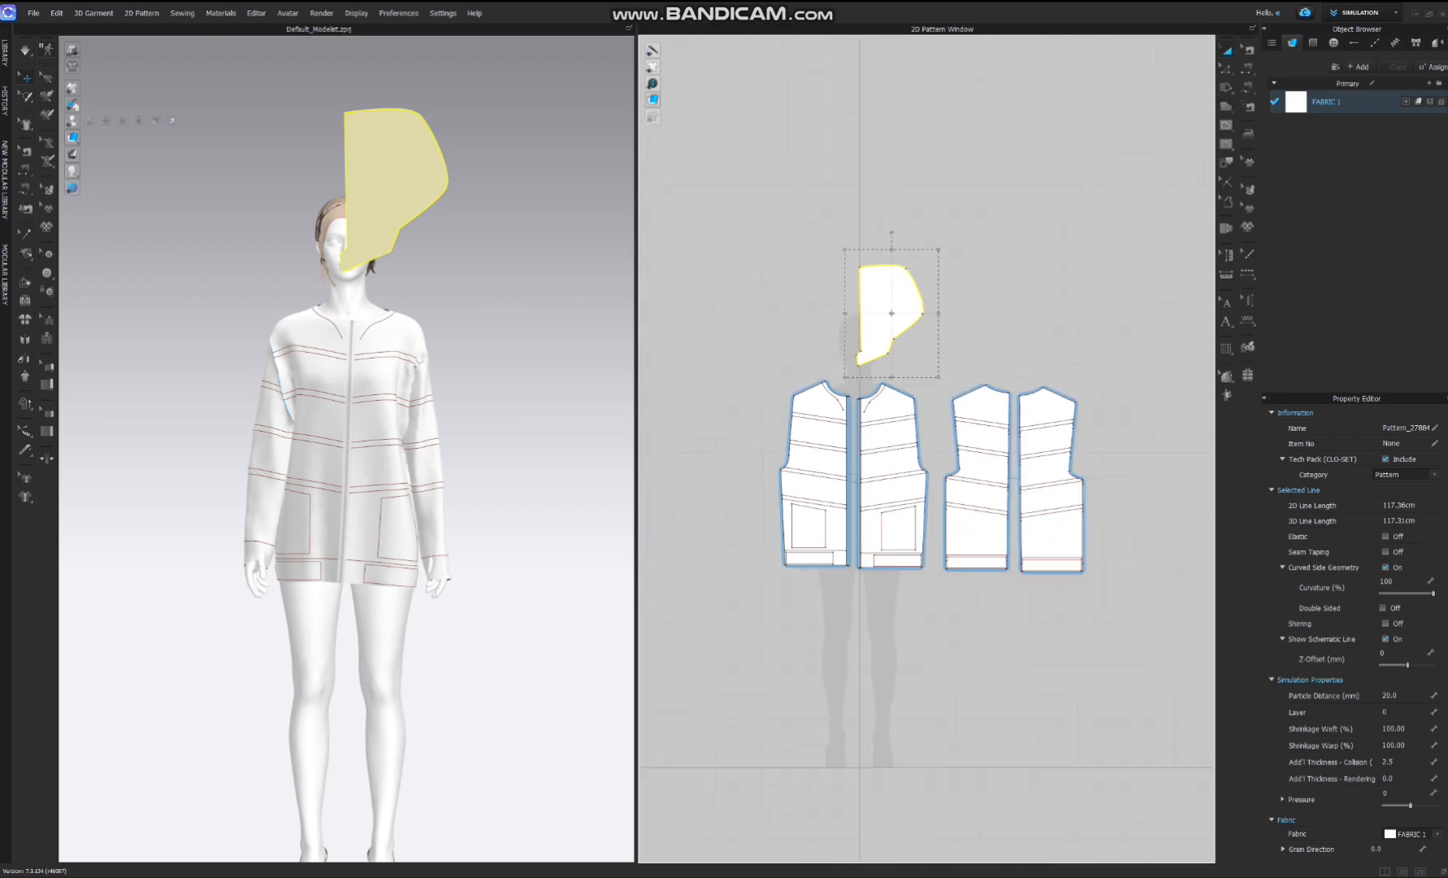
pyautogui.click(105, 121)
pyautogui.moveTo(520, 268); pyautogui.dragTo(366, 267, button='right')
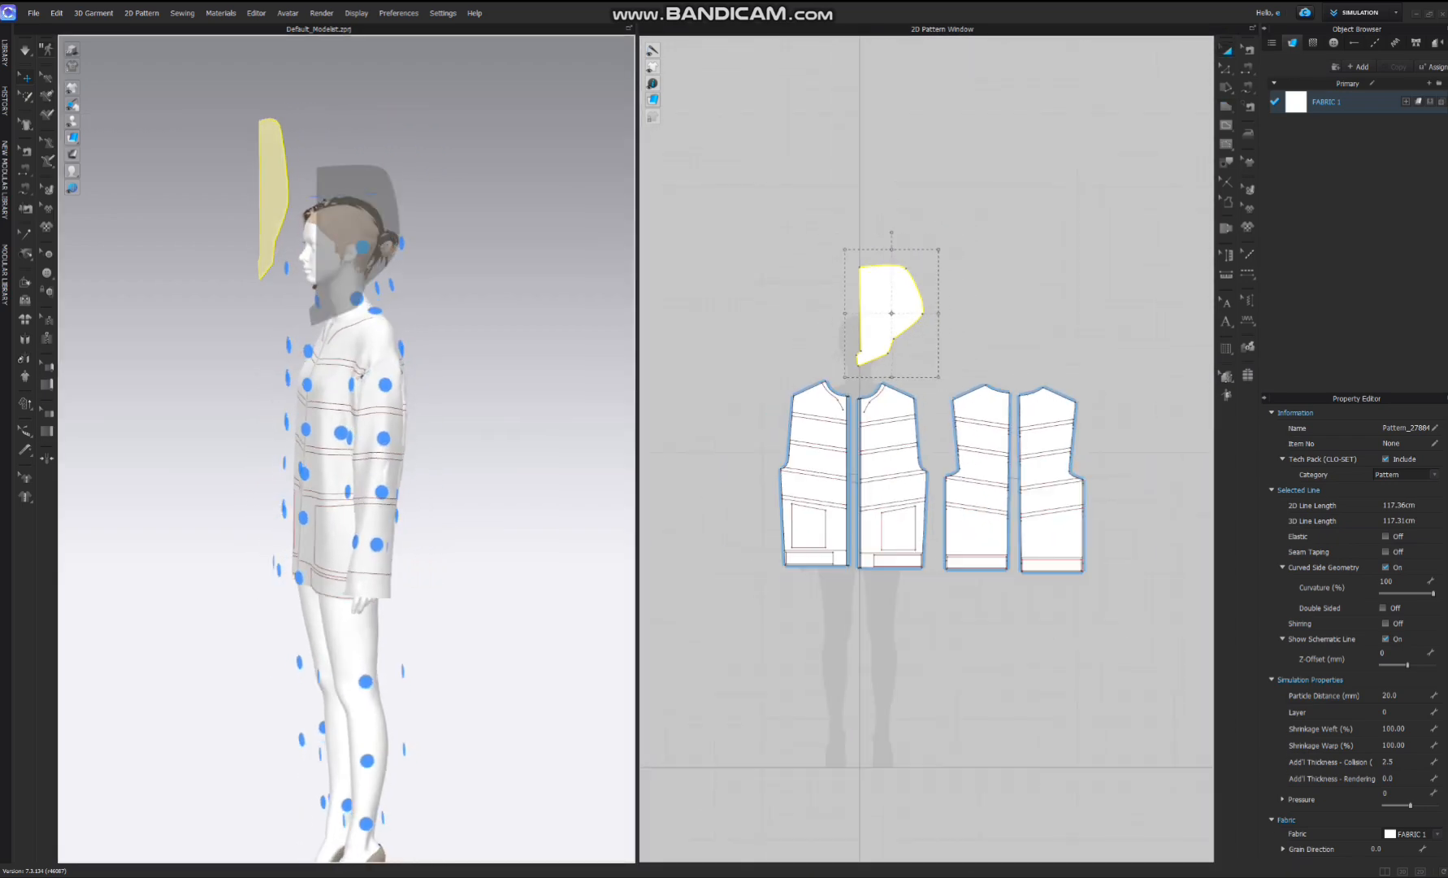
pyautogui.click(358, 242)
# - Clone the half-hood as a symmetric pattern with sewing and place the copy beside the original
pyautogui.rightClick(882, 284)
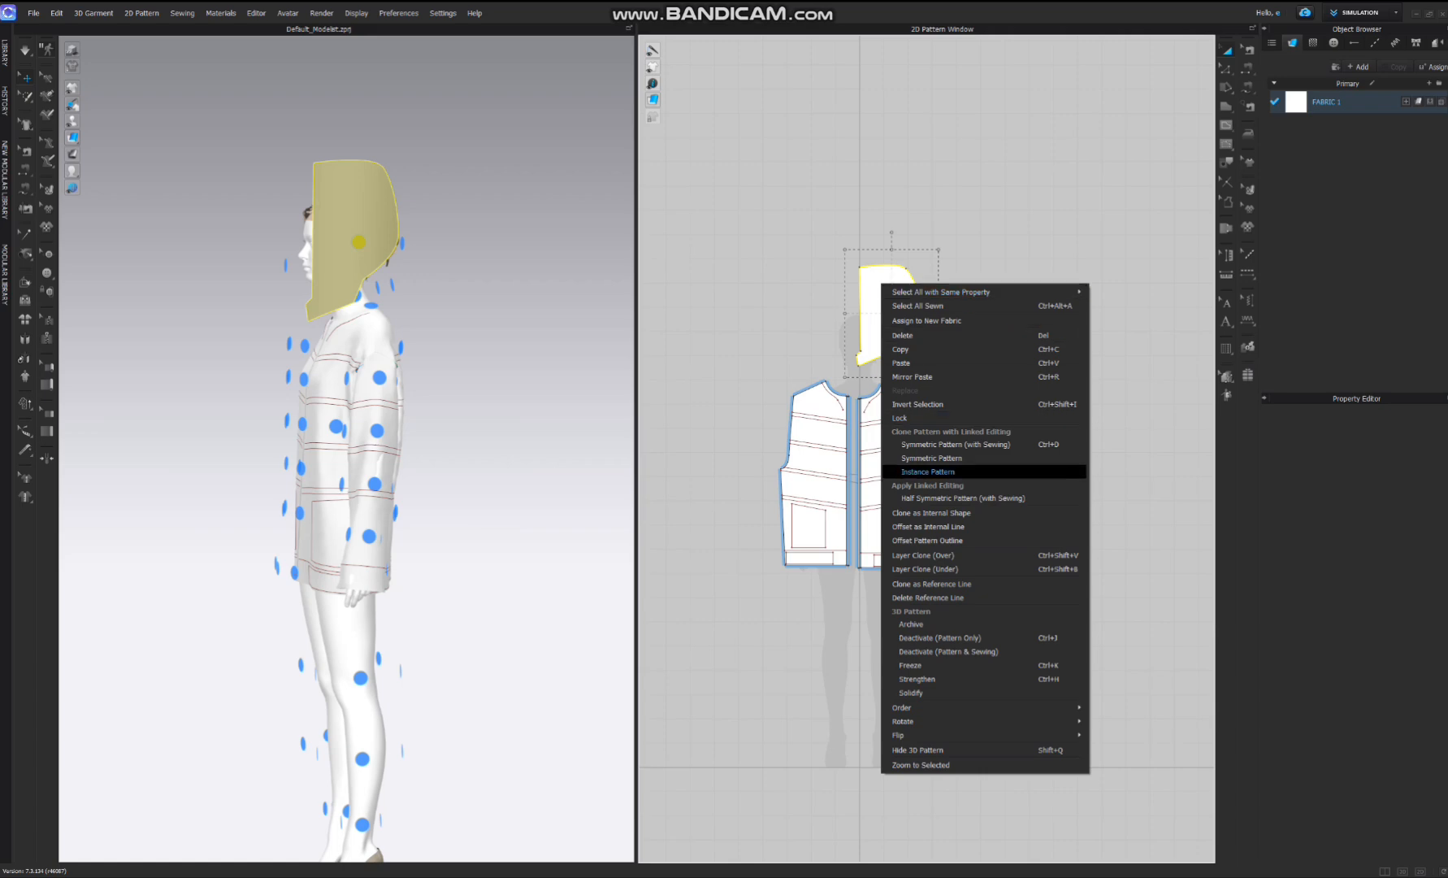
pyautogui.click(955, 444)
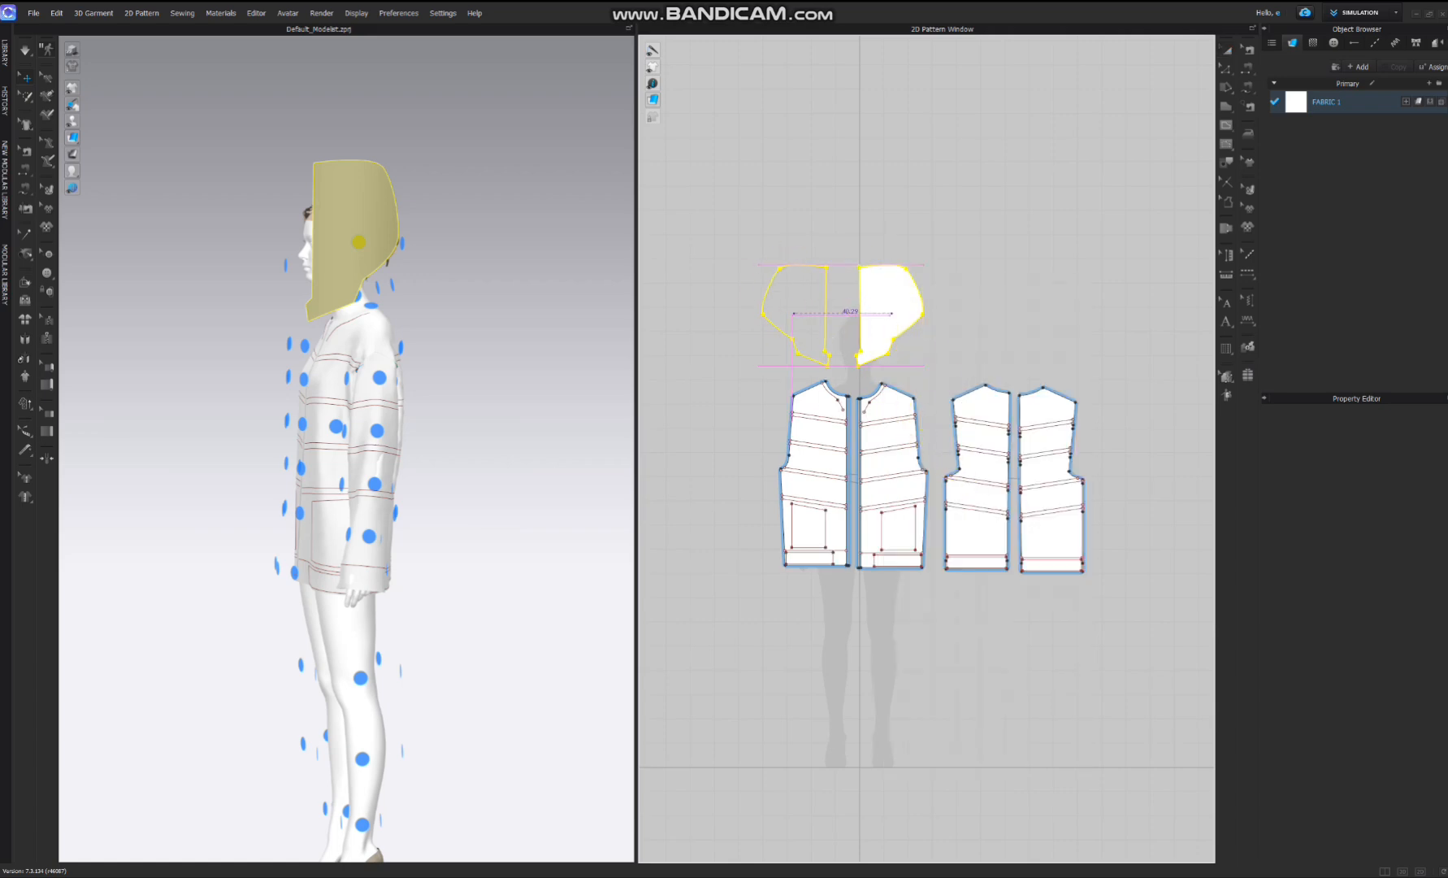
pyautogui.click(800, 309)
# - Sew the two hood halves together along their curved outer edges, and sew the hood's neck edge to the front panel's neckline design line
pyautogui.moveTo(390, 342); pyautogui.dragTo(561, 351, button='right')
pyautogui.click(1247, 87)
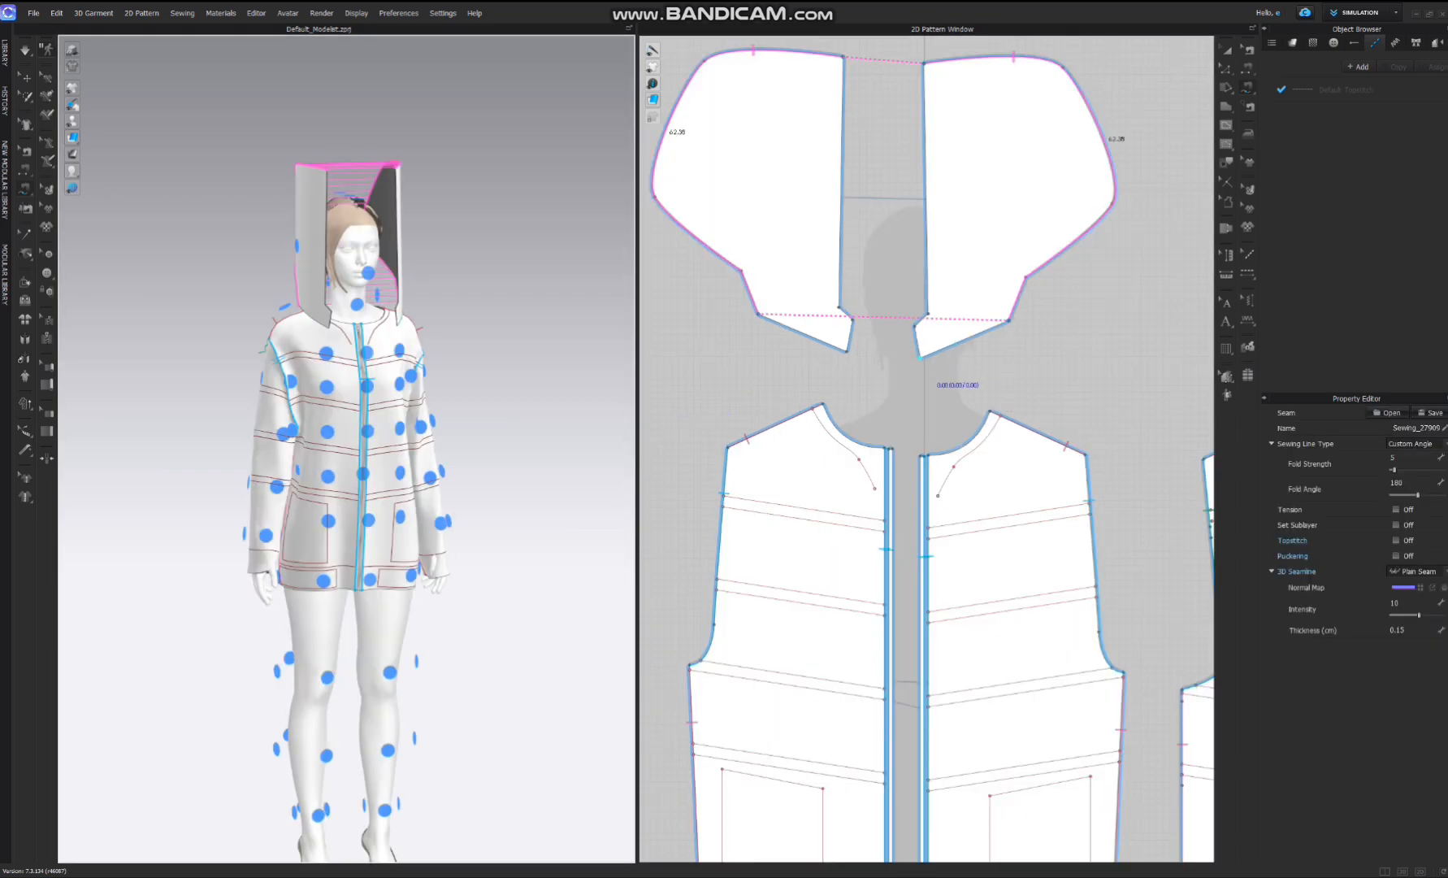
pyautogui.click(920, 358)
pyautogui.click(1009, 321)
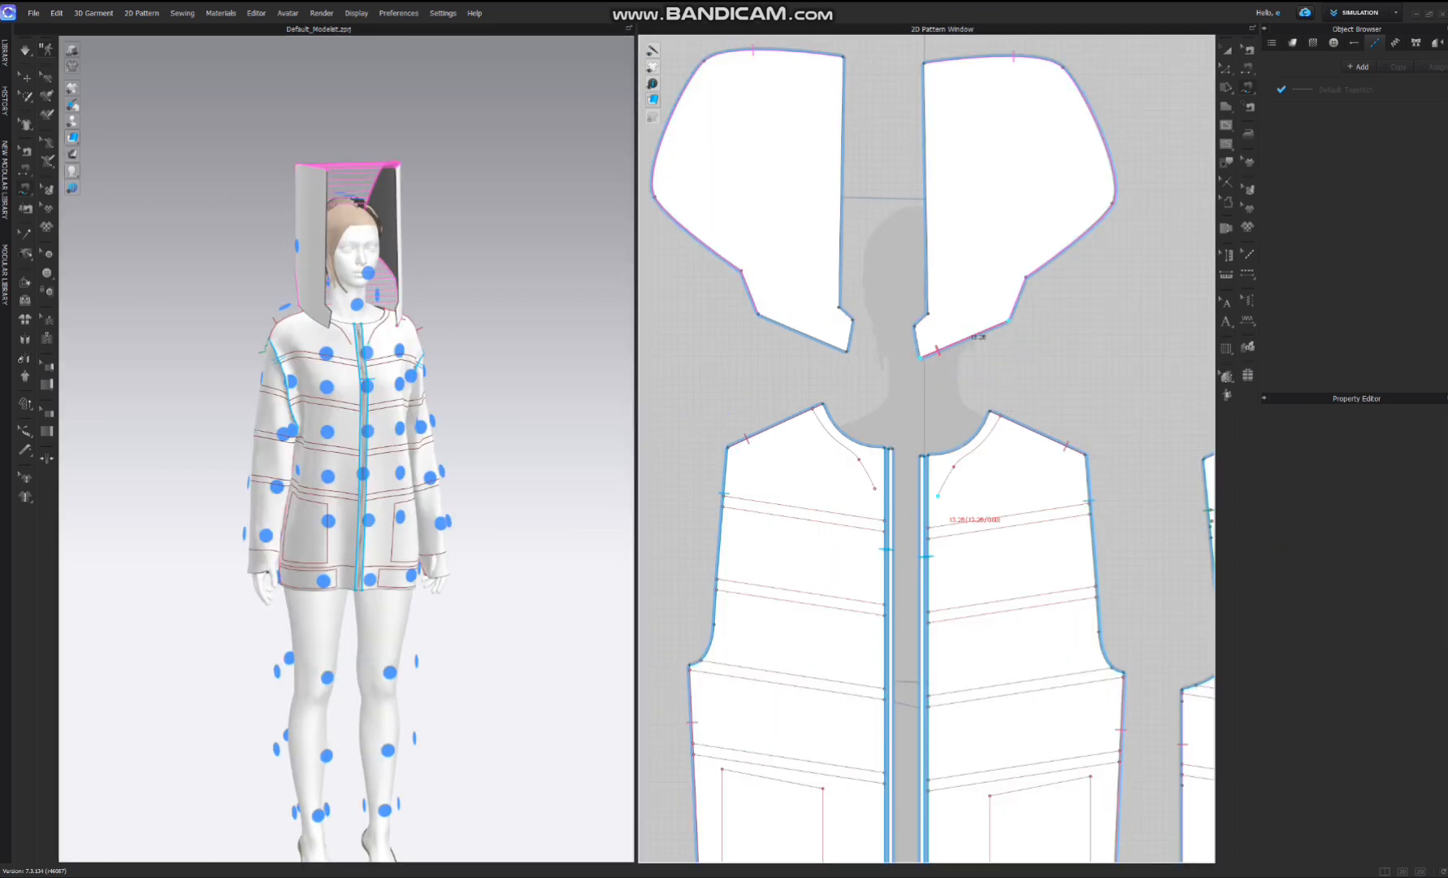
pyautogui.click(938, 495)
pyautogui.click(1001, 416)
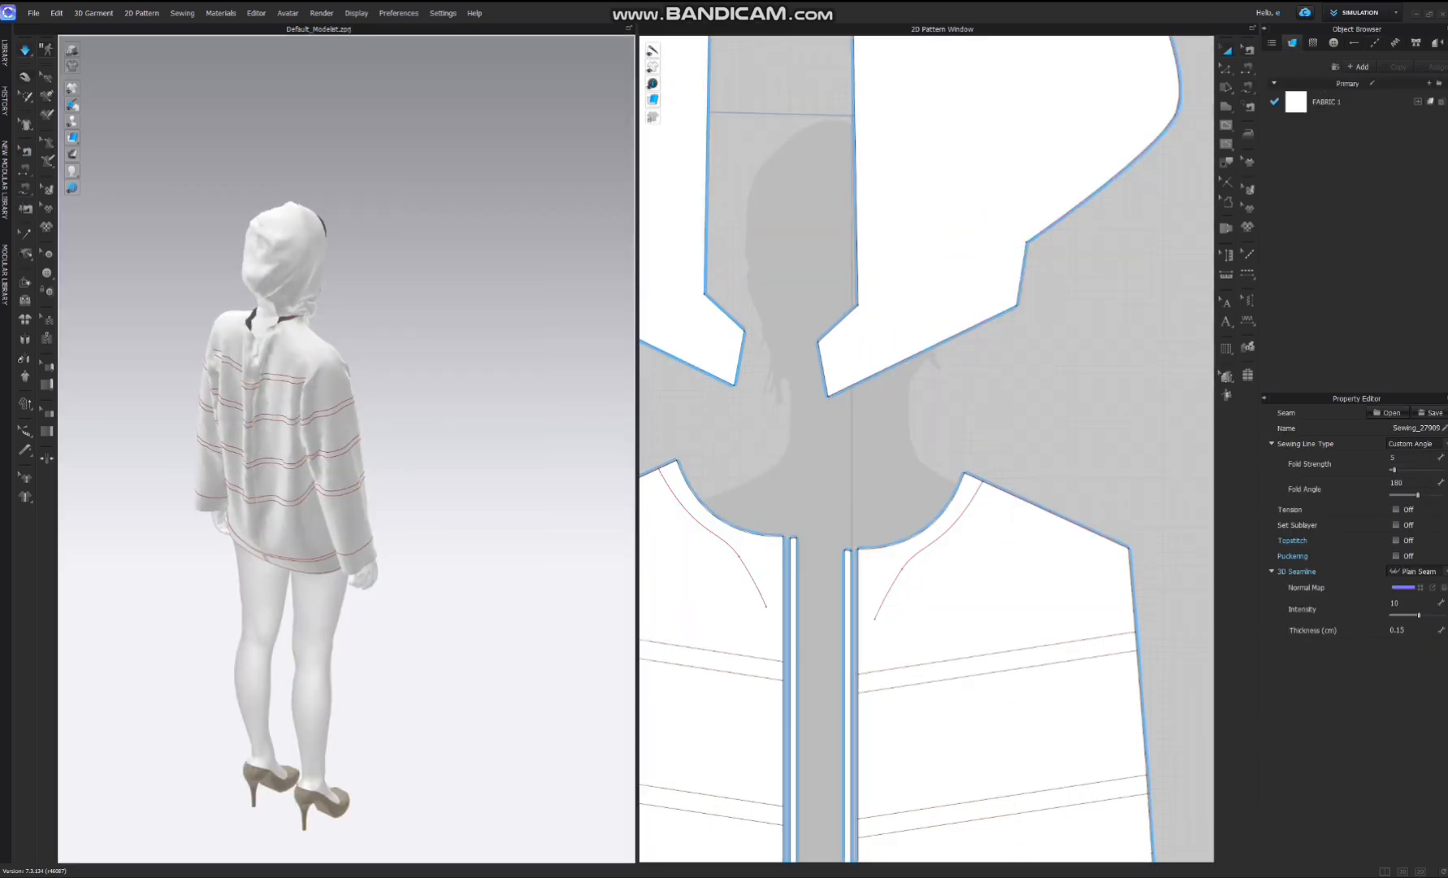
# - Check the hood seam at the back neck and edit the hood pattern at its lower front corner
pyautogui.scroll(10, 325, 366)
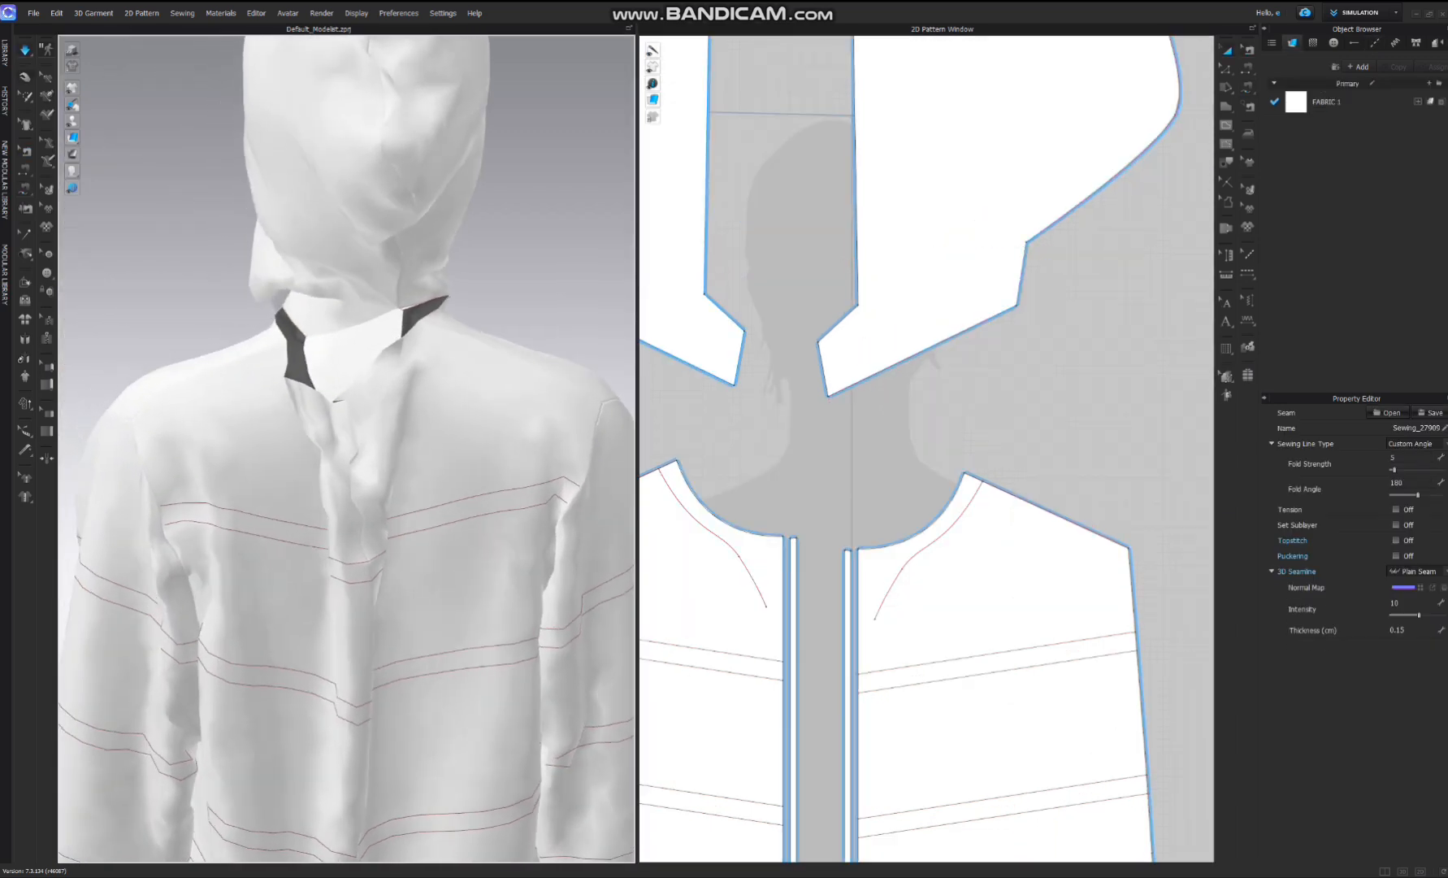
pyautogui.moveTo(349, 447); pyautogui.dragTo(376, 410, button='right')
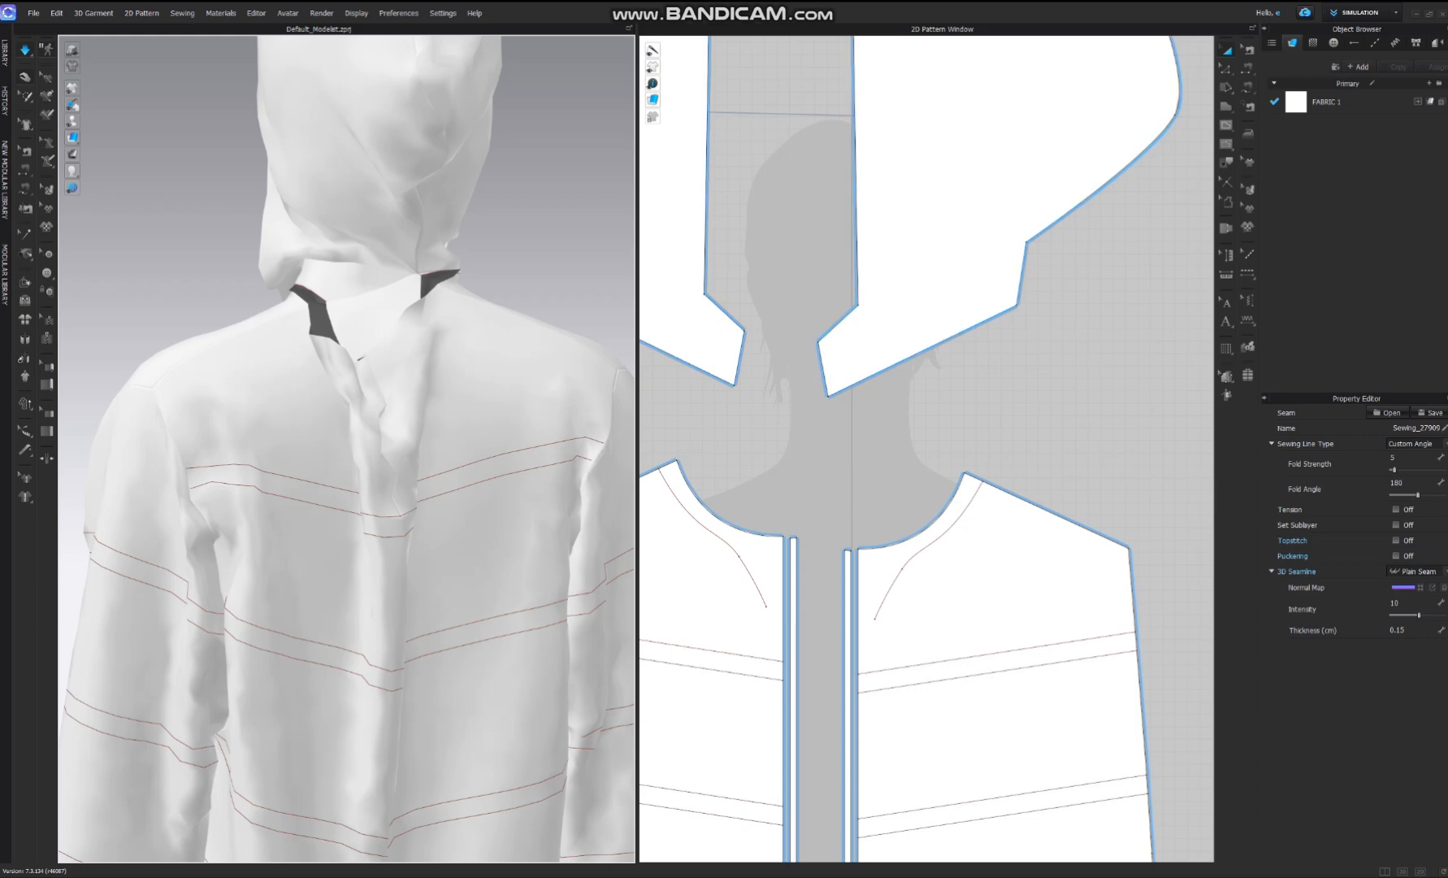
pyautogui.scroll(-4, 1111, 170)
pyautogui.moveTo(1111, 170); pyautogui.dragTo(1024, 322, button='middle')
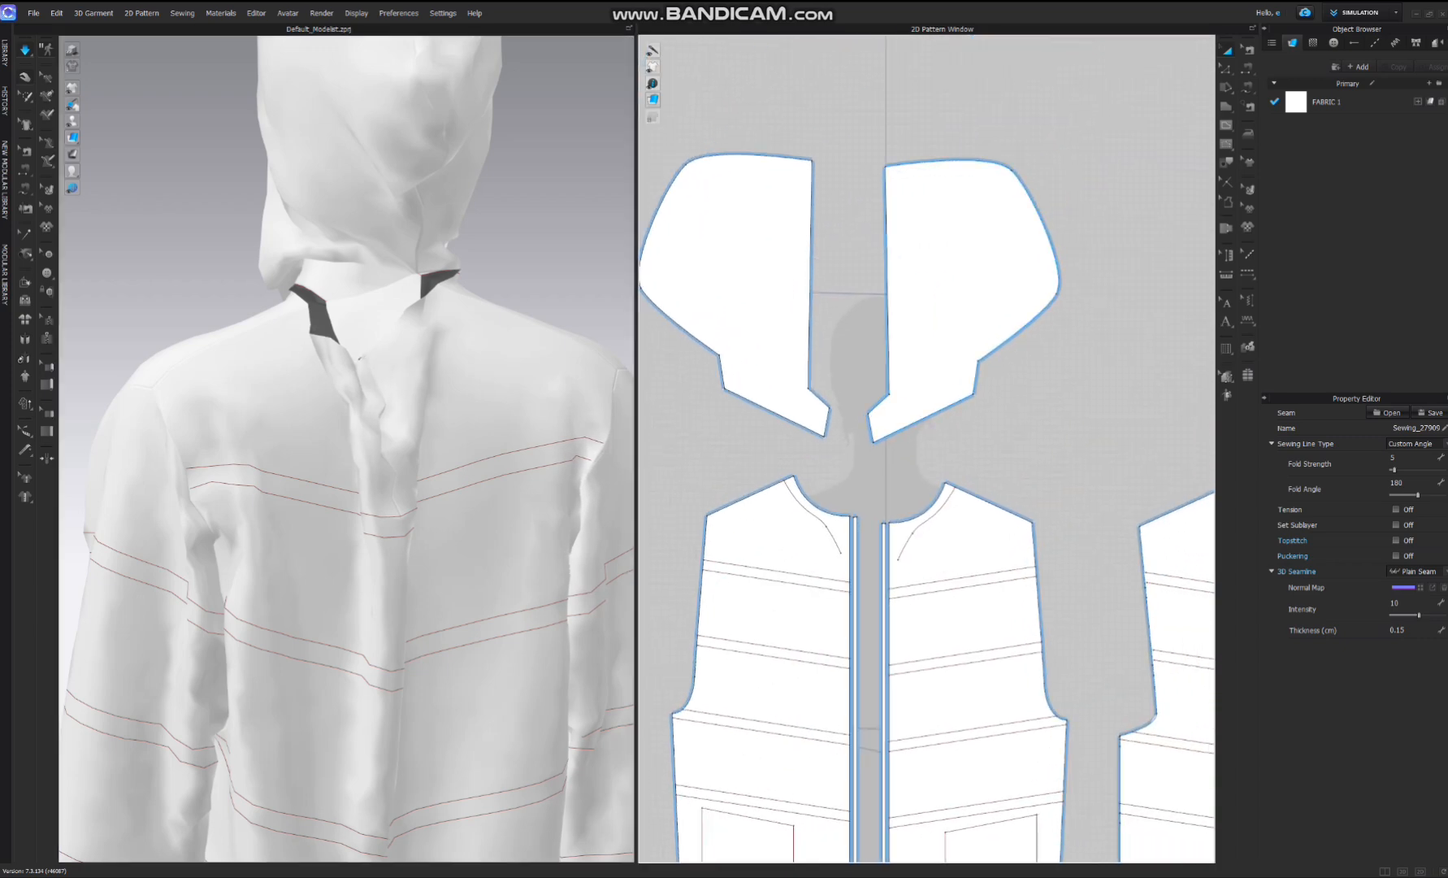
pyautogui.click(1227, 69)
pyautogui.click(871, 427)
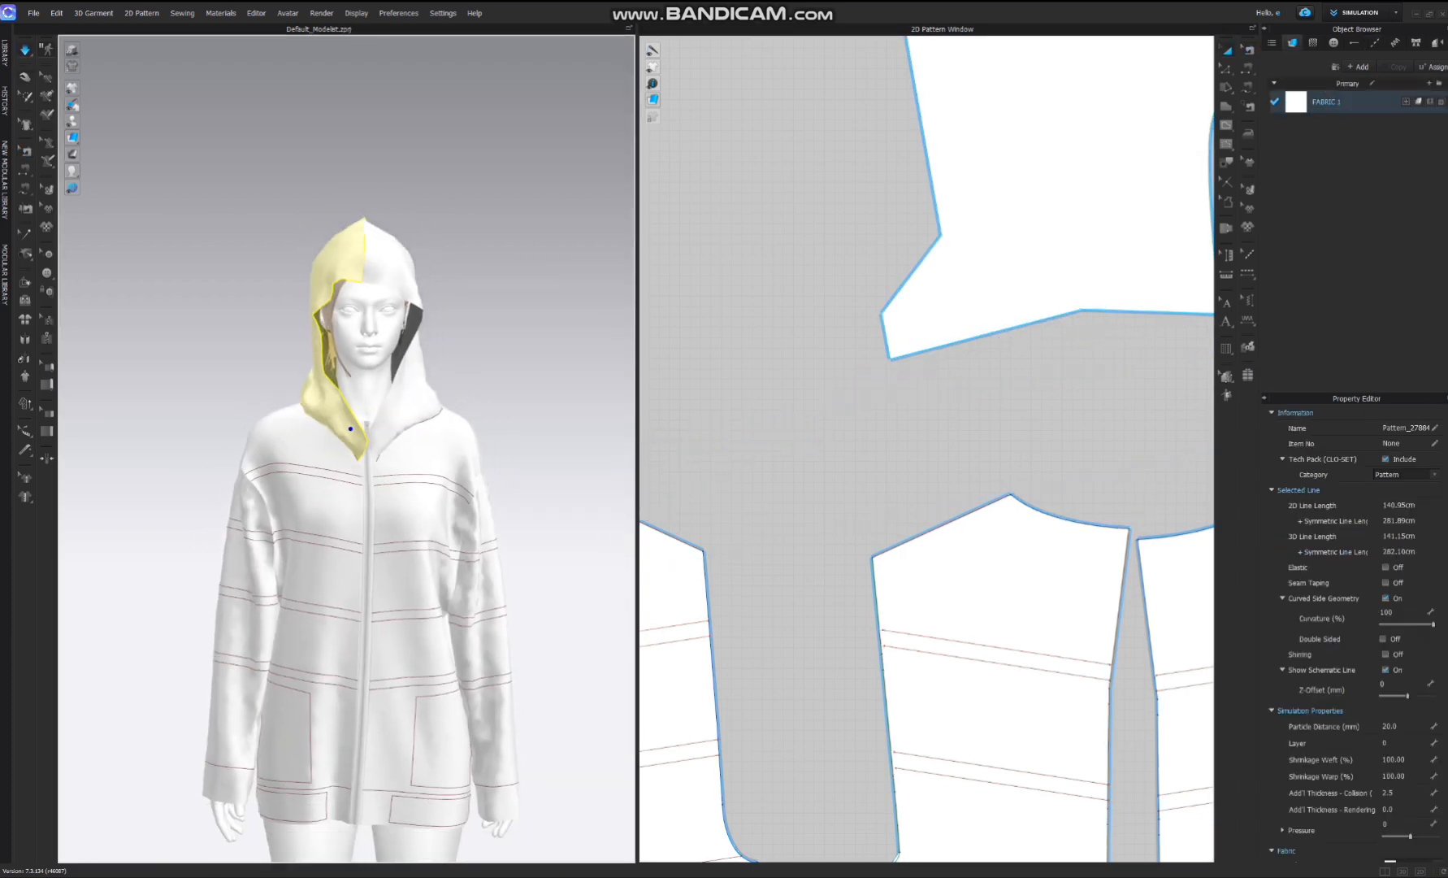
pyautogui.scroll(-2, 350, 429)
pyautogui.moveTo(350, 429); pyautogui.dragTo(321, 354, button='middle')
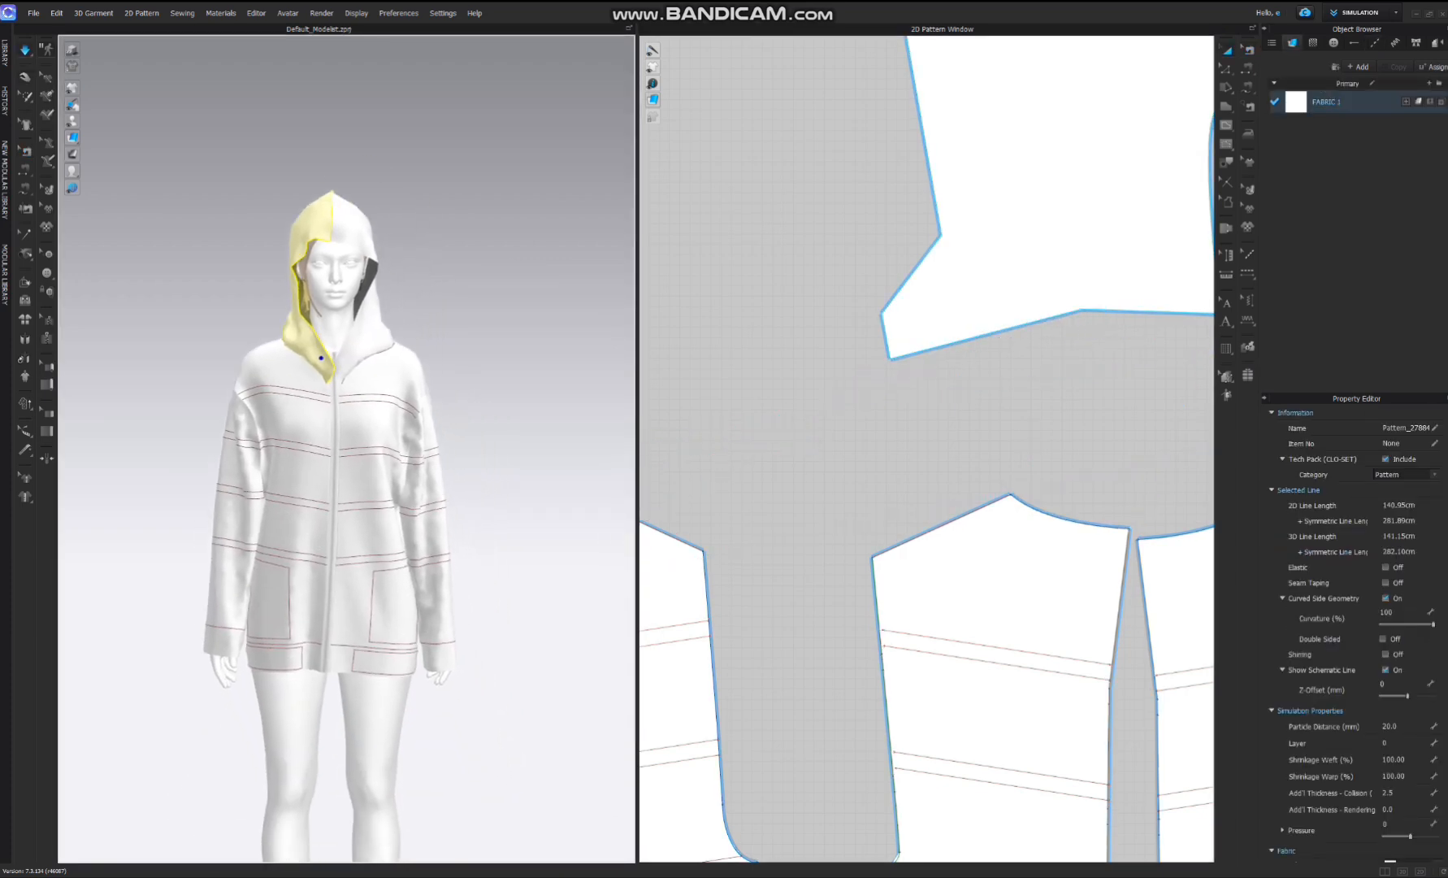
pyautogui.moveTo(321, 358)
pyautogui.mouseDown(button='right')
pyautogui.moveTo(341, 358)
pyautogui.moveTo(313, 358)
pyautogui.mouseUp(button='right')
pyautogui.scroll(-9, 892, 310)
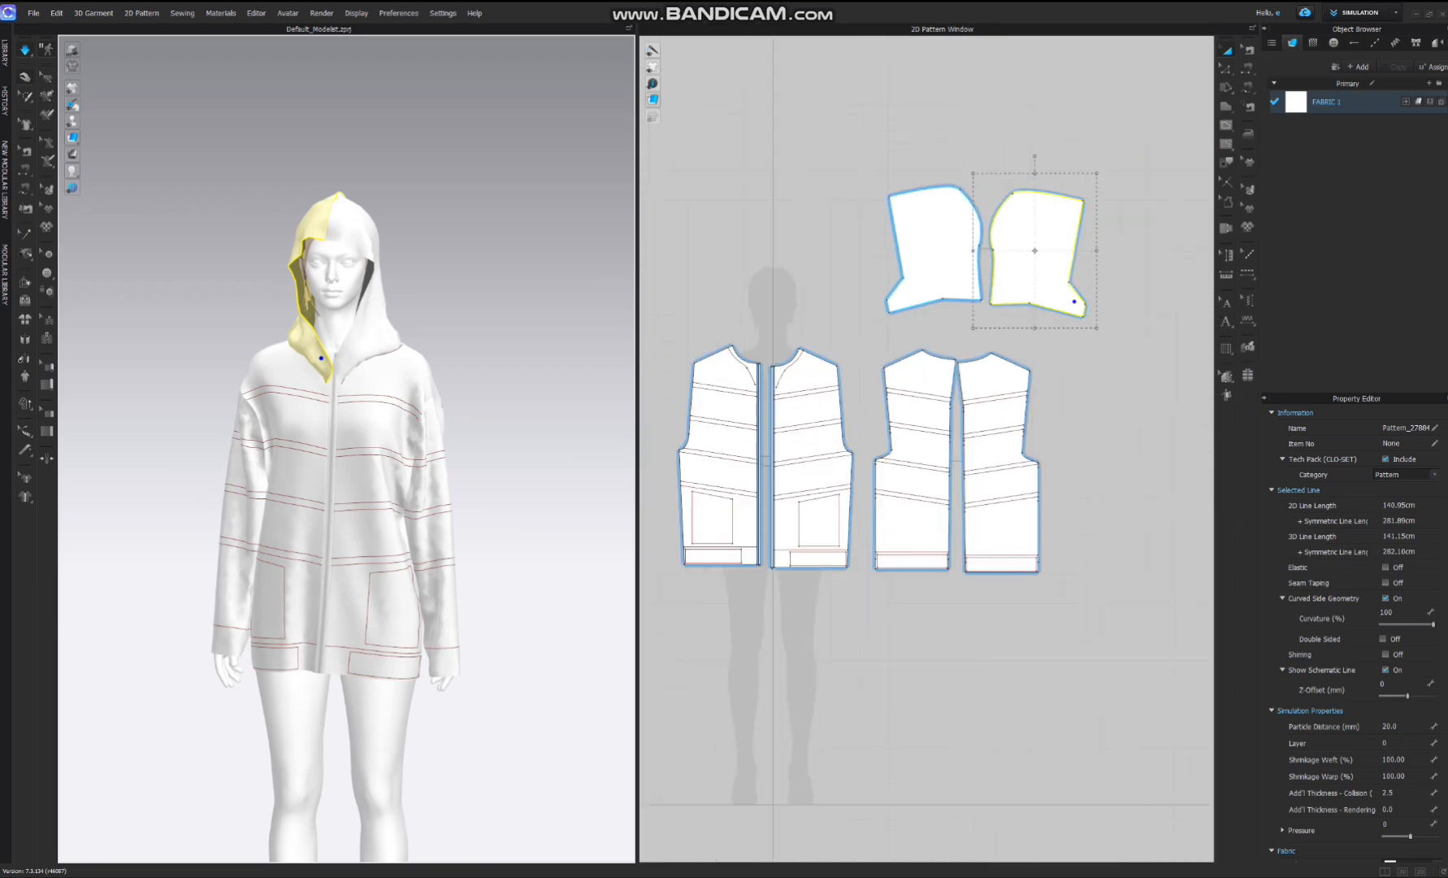
pyautogui.press('b')
pyautogui.scroll(-4, 957, 333)
pyautogui.scroll(8, 956, 327)
pyautogui.scroll(-5, 998, 317)
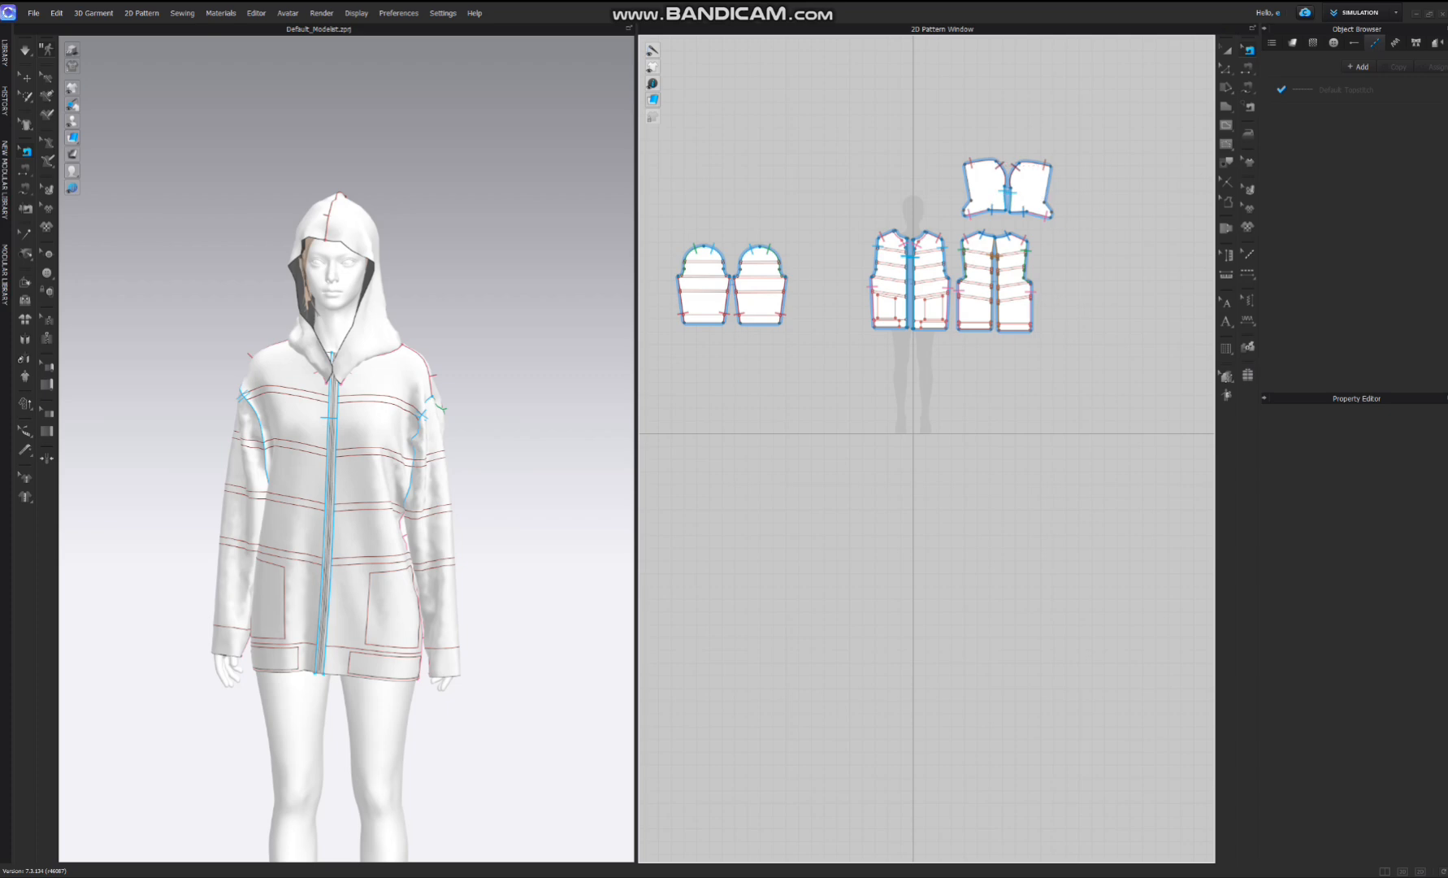
pyautogui.scroll(2, 909, 325)
pyautogui.scroll(-1, 908, 325)
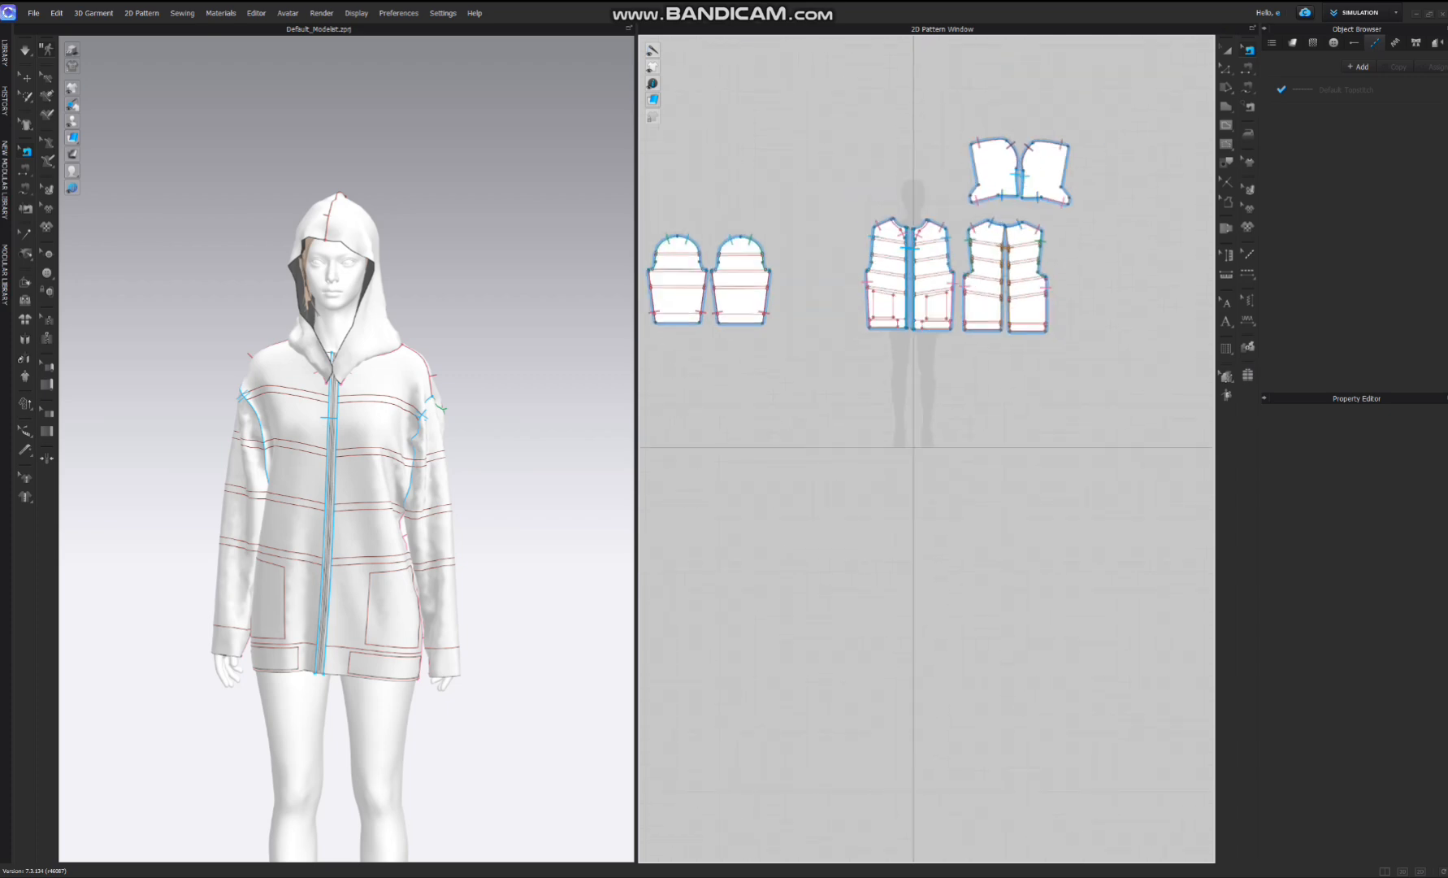
# - Move the narrow strip beside the centre front edge of one front panel up and away from the body panels
pyautogui.click(1227, 51)
pyautogui.scroll(5, 1009, 276)
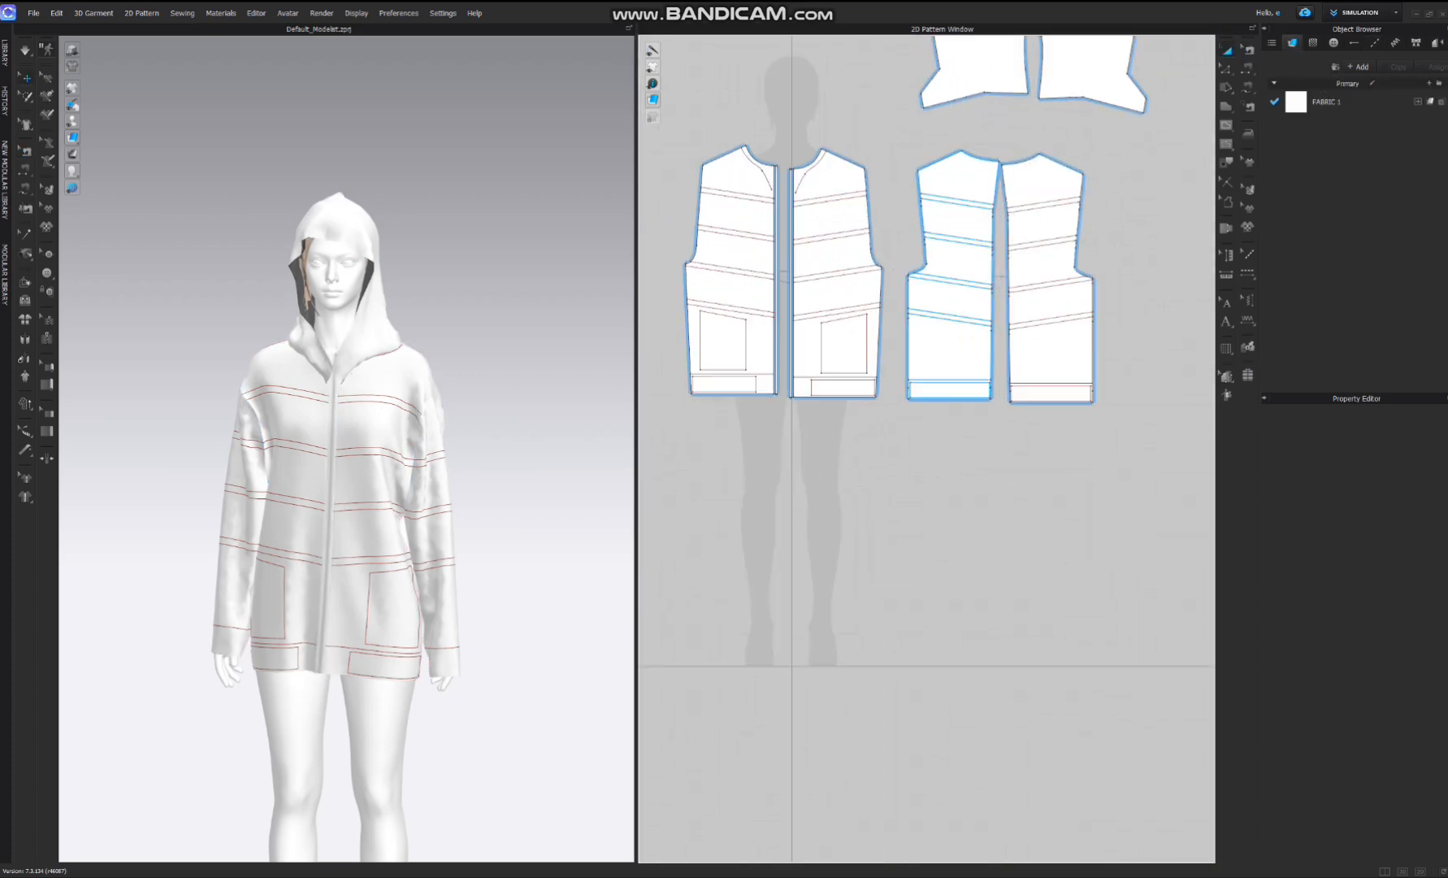
pyautogui.moveTo(951, 276); pyautogui.dragTo(1085, 313, button='middle')
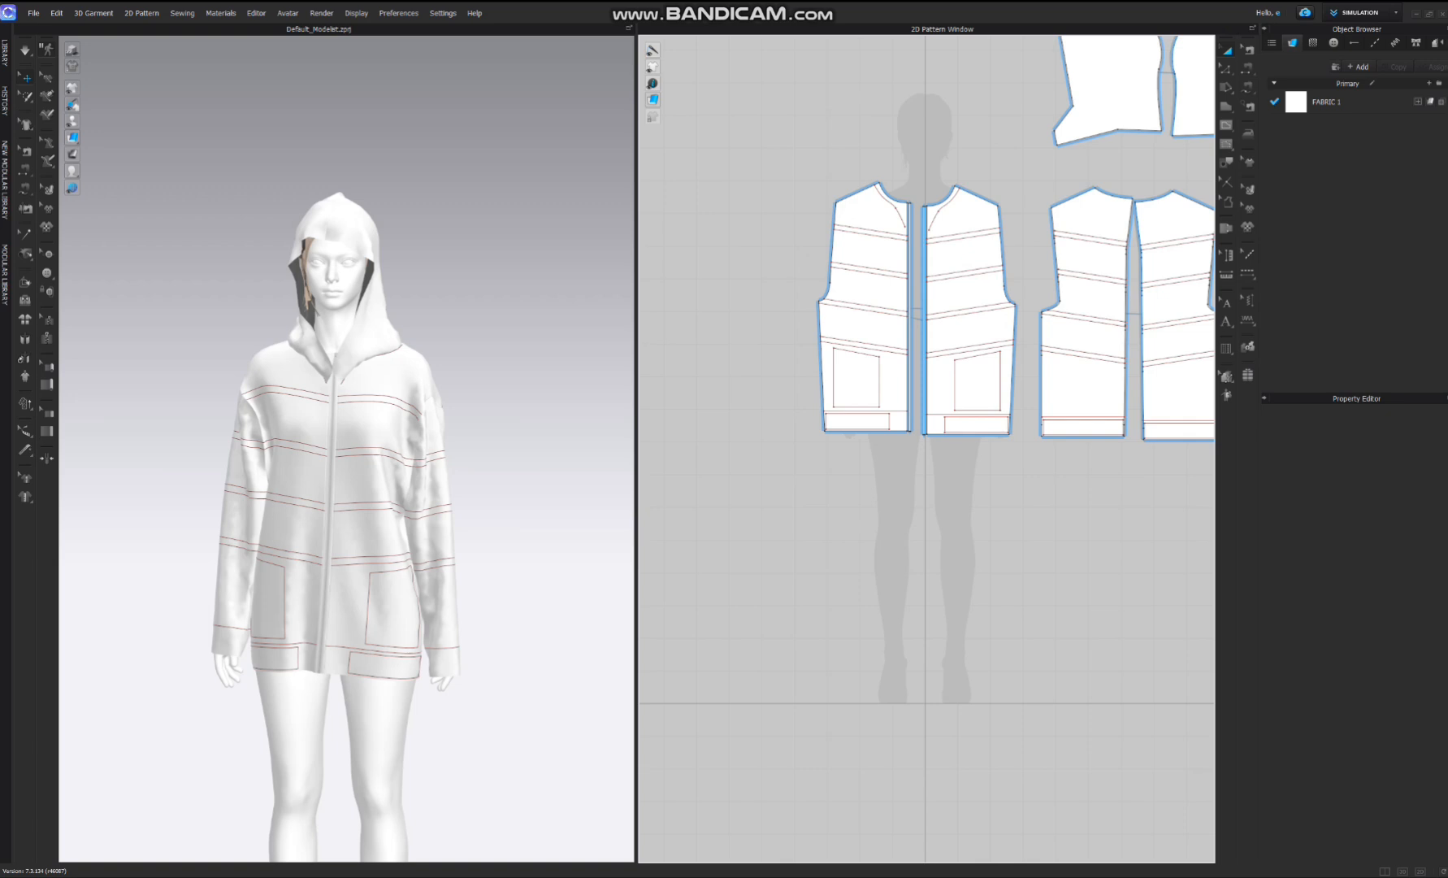
pyautogui.click(924, 320)
pyautogui.scroll(-5, 925, 235)
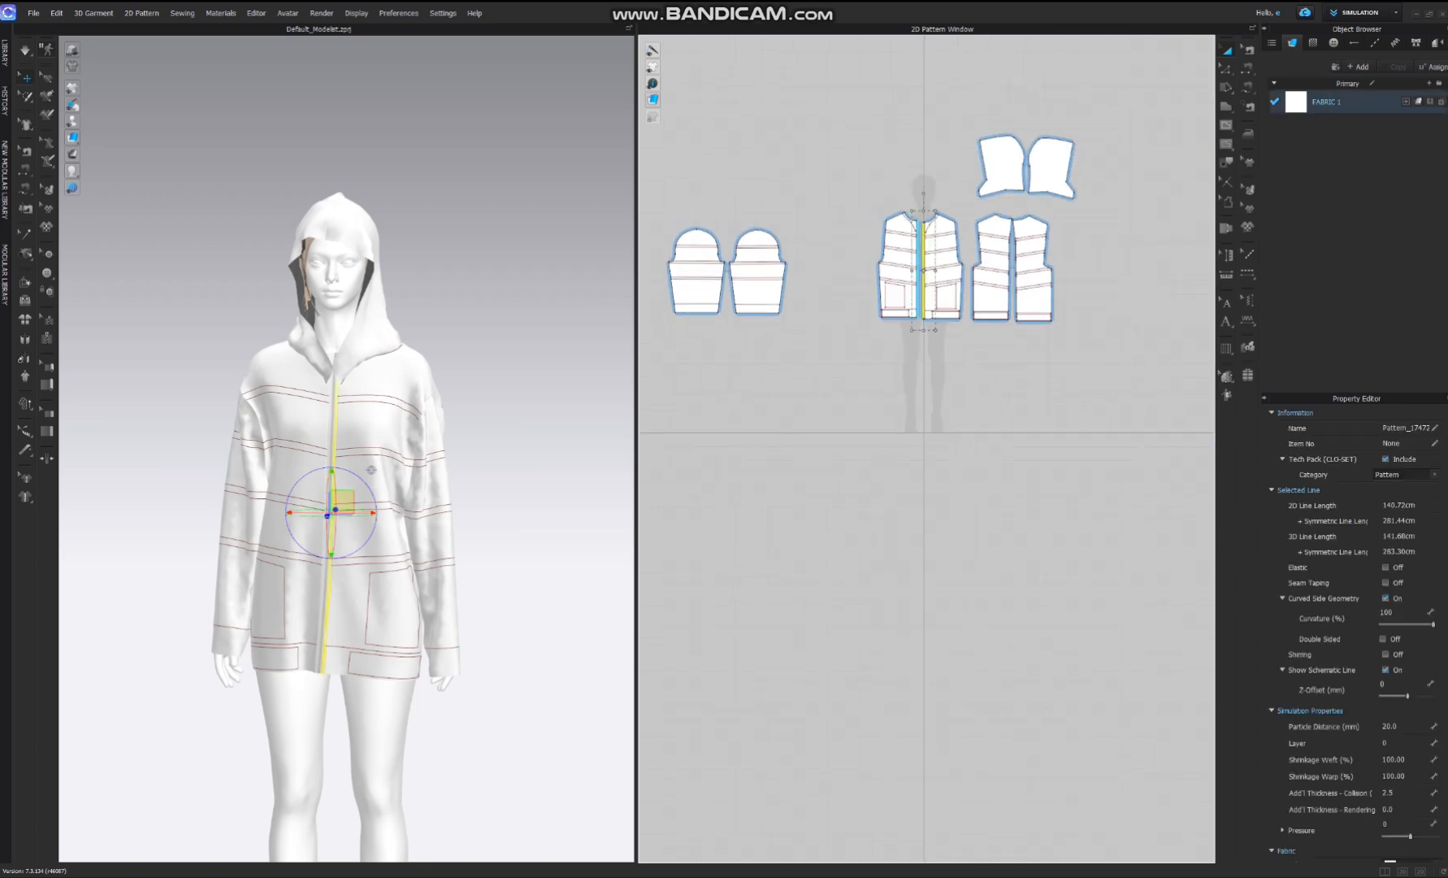
pyautogui.scroll(8, 925, 236)
pyautogui.moveTo(925, 252); pyautogui.dragTo(947, 169)
# - Move the other narrow centre-front strip next to its pair, and place both strips well above the hood patterns
pyautogui.moveTo(817, 816); pyautogui.dragTo(817, 813)
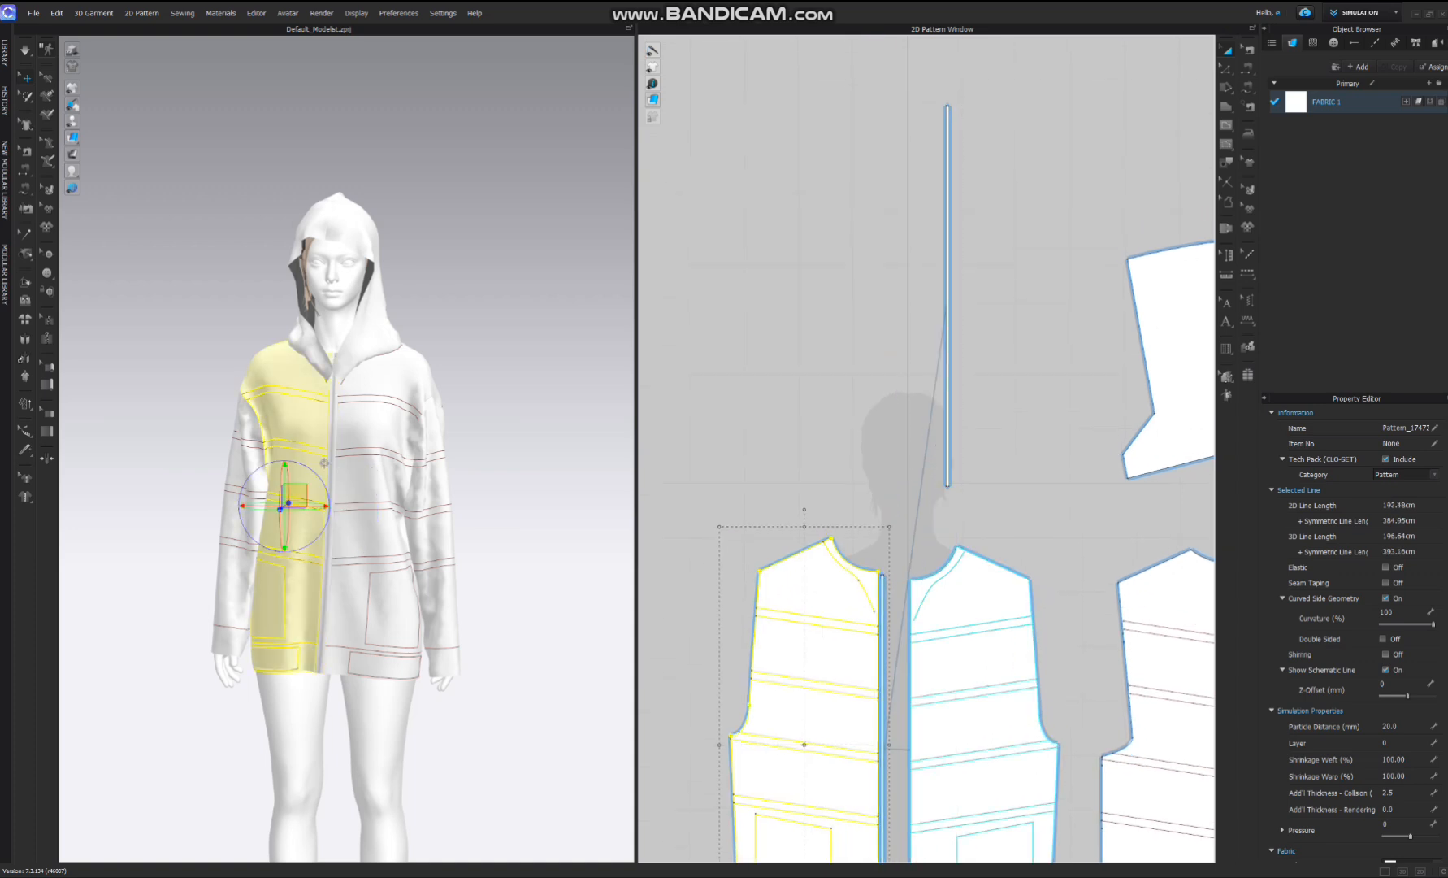
pyautogui.click(881, 760)
pyautogui.moveTo(931, 283); pyautogui.dragTo(933, 293)
pyautogui.scroll(-5, 982, 231)
pyautogui.moveTo(984, 148); pyautogui.dragTo(902, 331)
pyautogui.moveTo(968, 285); pyautogui.dragTo(1057, 77)
# - Layer Clone (Under) all sleeve, front, back and hood patterns without the two narrow strips, and place the copies below the originals
pyautogui.scroll(-3, 1056, 89)
pyautogui.moveTo(1053, 173); pyautogui.dragTo(366, 475)
pyautogui.moveTo(601, 475); pyautogui.dragTo(602, 474)
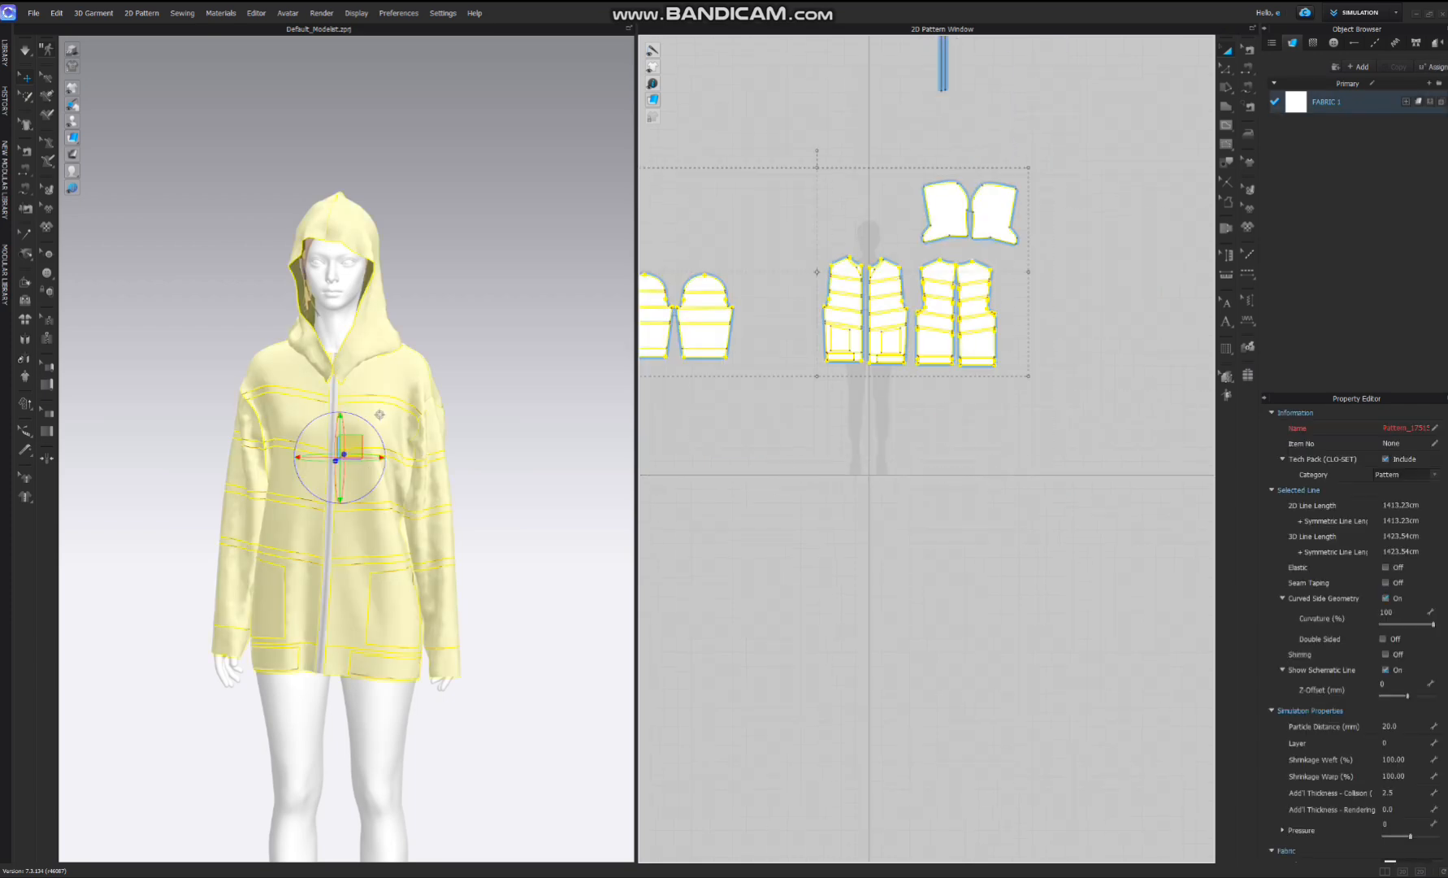
pyautogui.moveTo(813, 487); pyautogui.dragTo(884, 456, button='middle')
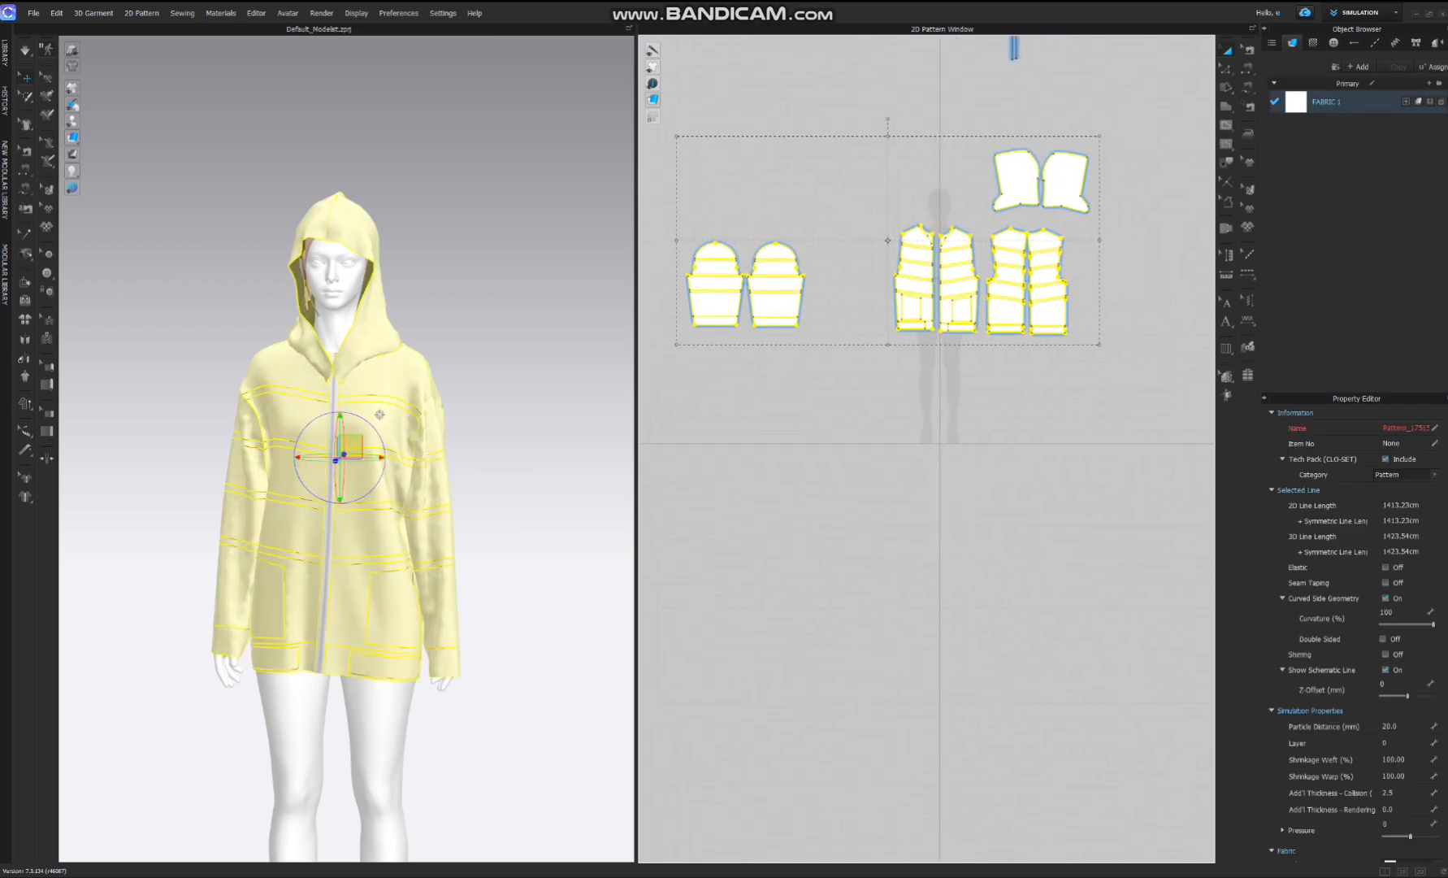
pyautogui.rightClick(965, 297)
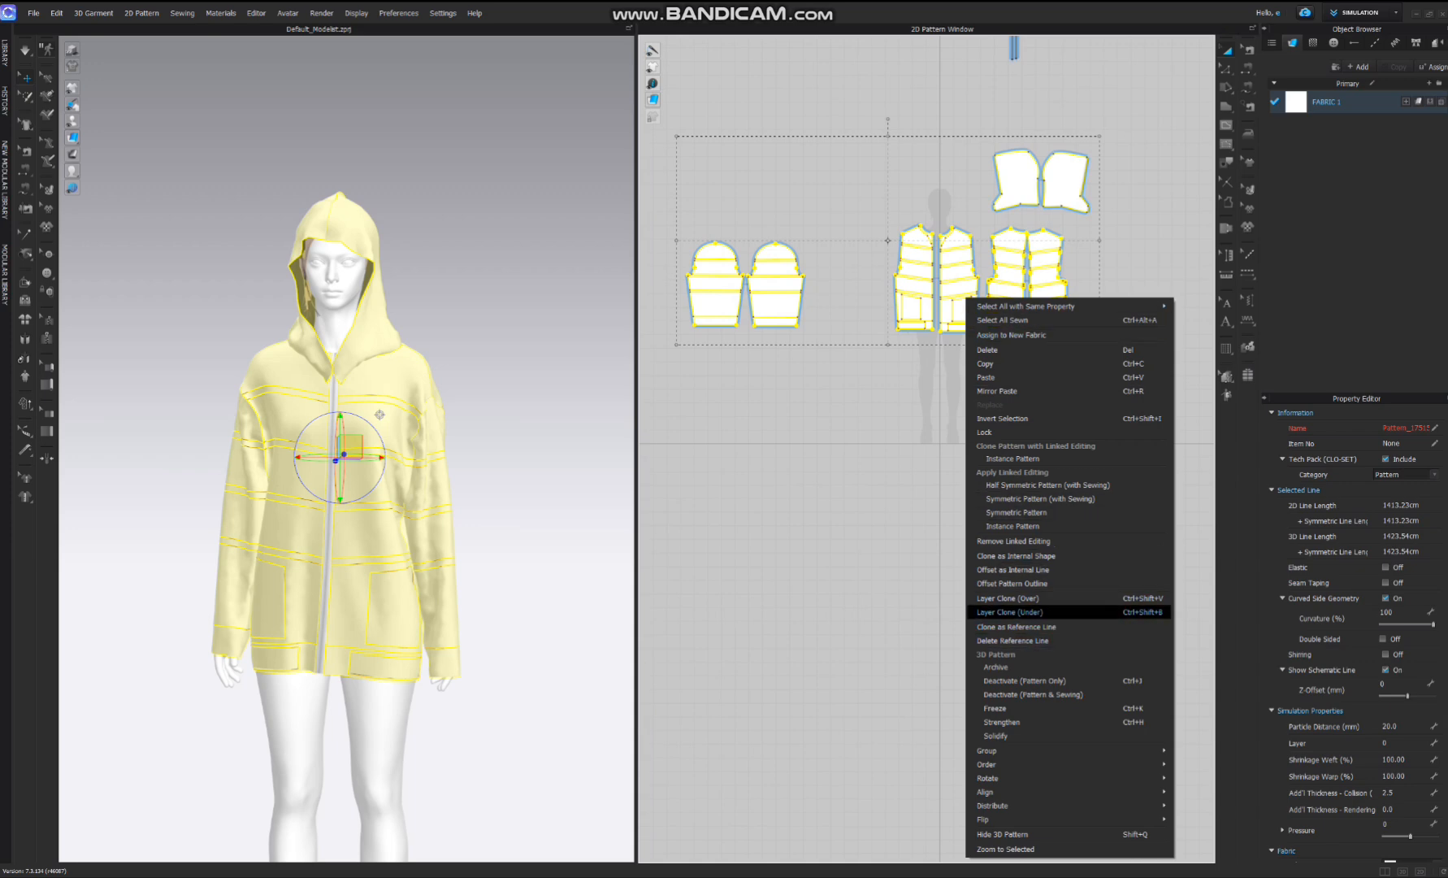
pyautogui.click(1008, 611)
pyautogui.click(864, 343)
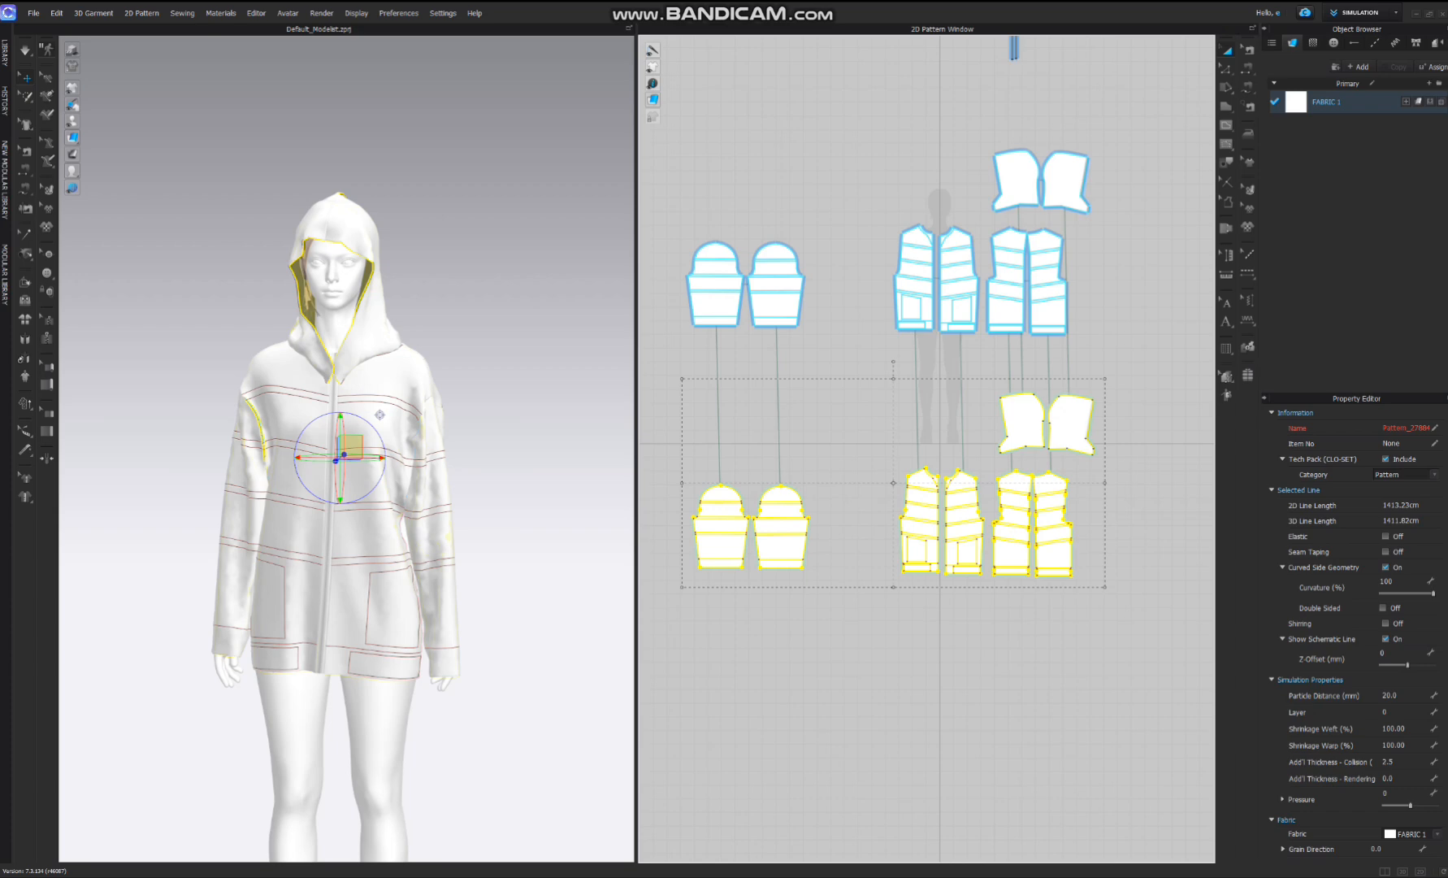
# - Set the pressure of the under-layer clones to -40 and of the original sleeve, body and hood patterns to 40
pyautogui.click(1398, 793)
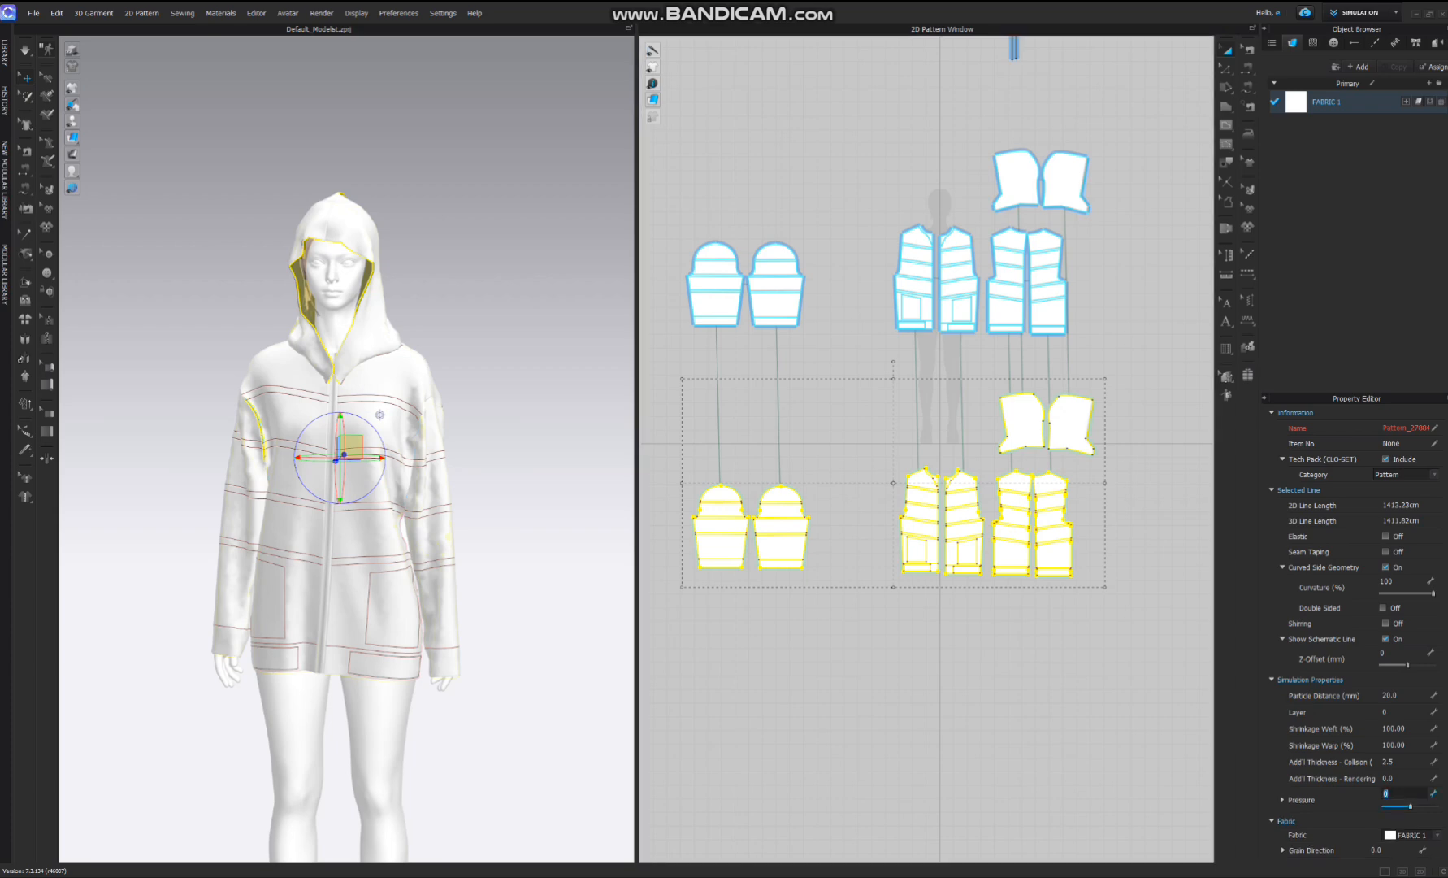
pyautogui.write('-40')
pyautogui.press('Return')
pyautogui.click(1117, 665)
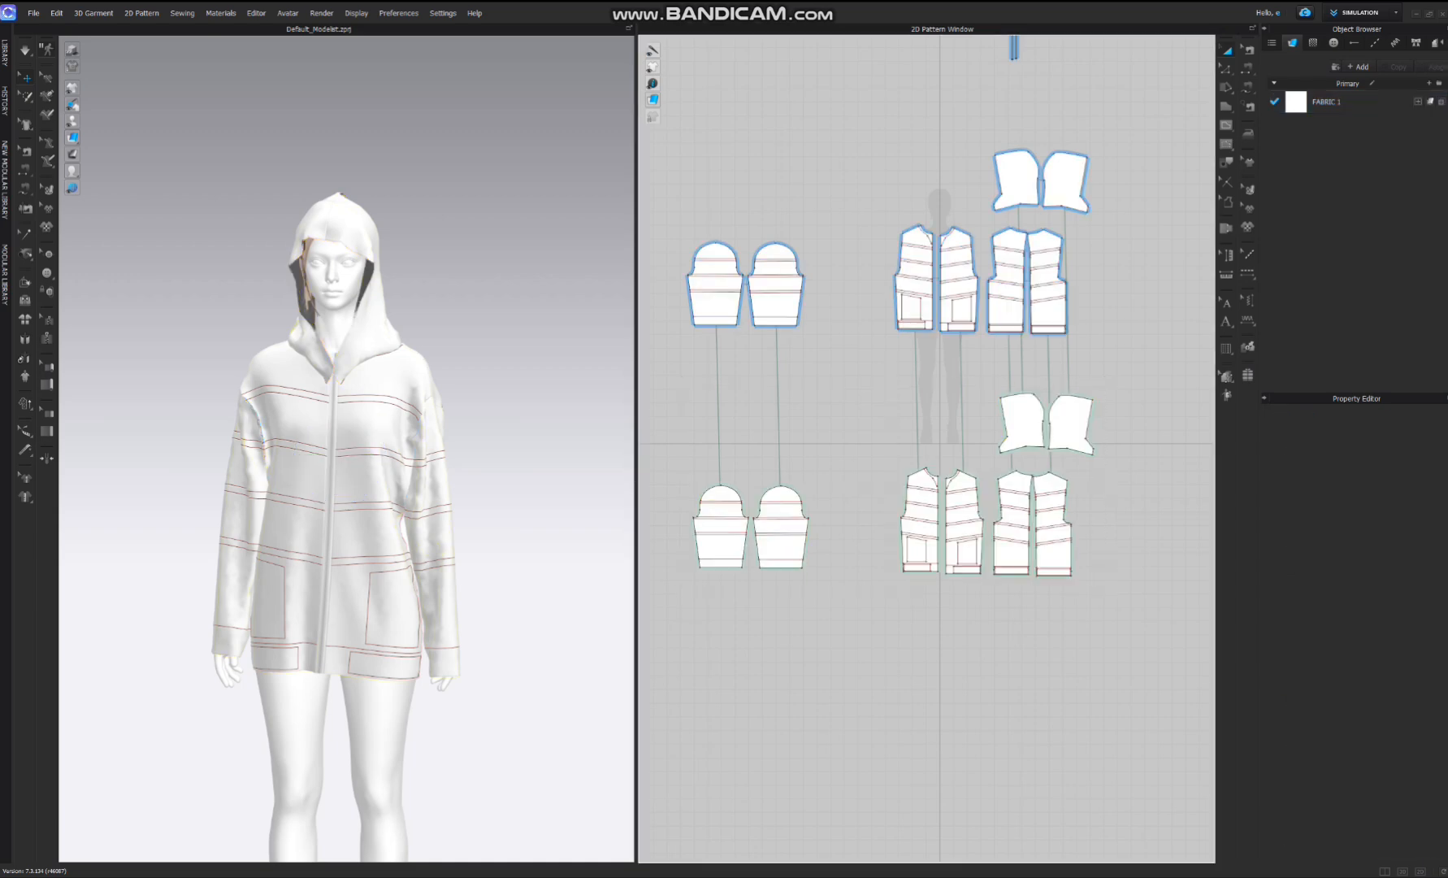
pyautogui.moveTo(642, 123); pyautogui.dragTo(1130, 371)
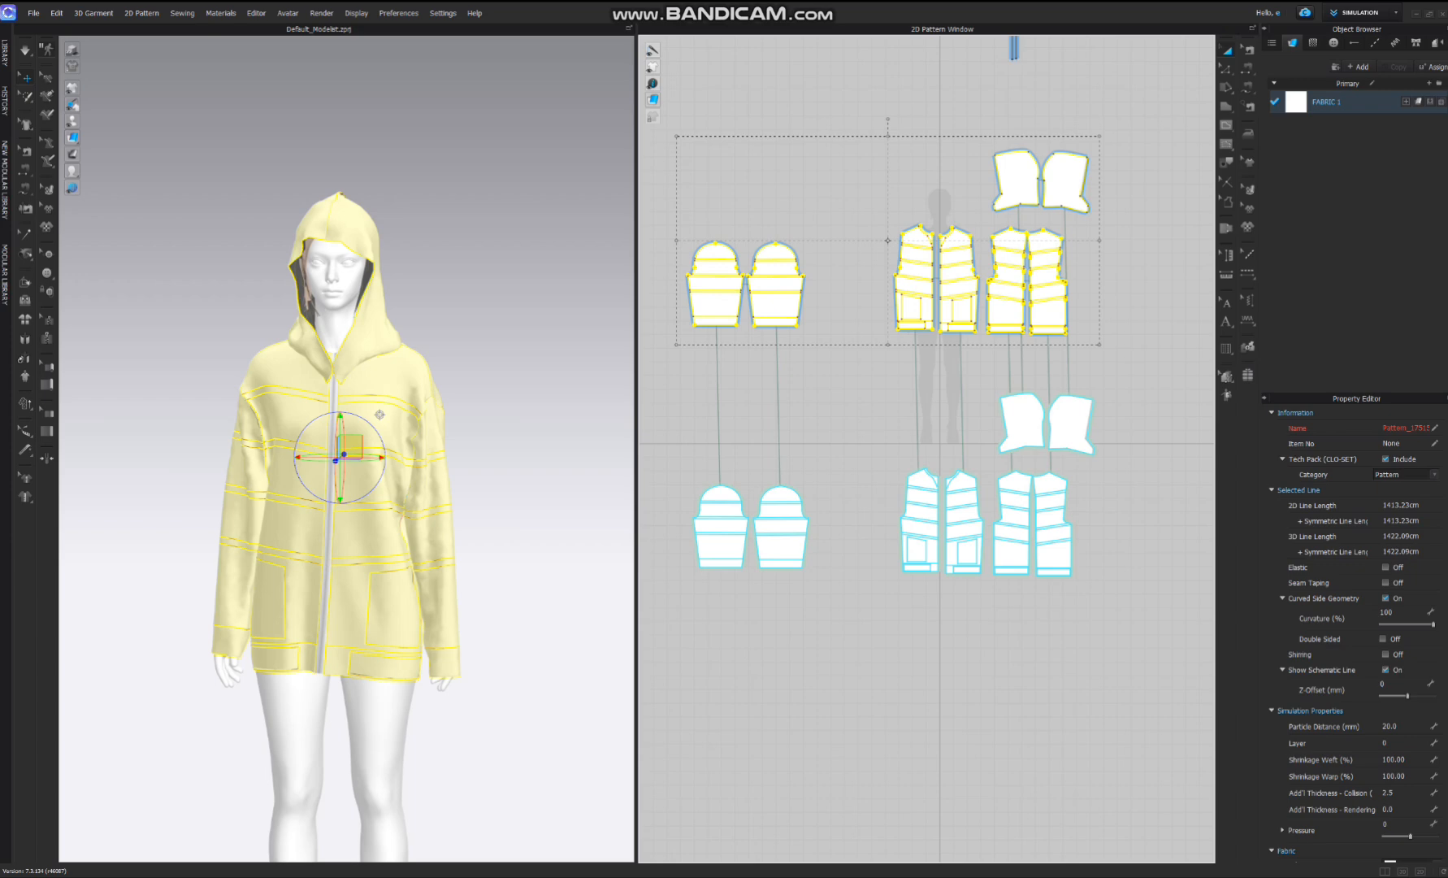
pyautogui.click(1389, 824)
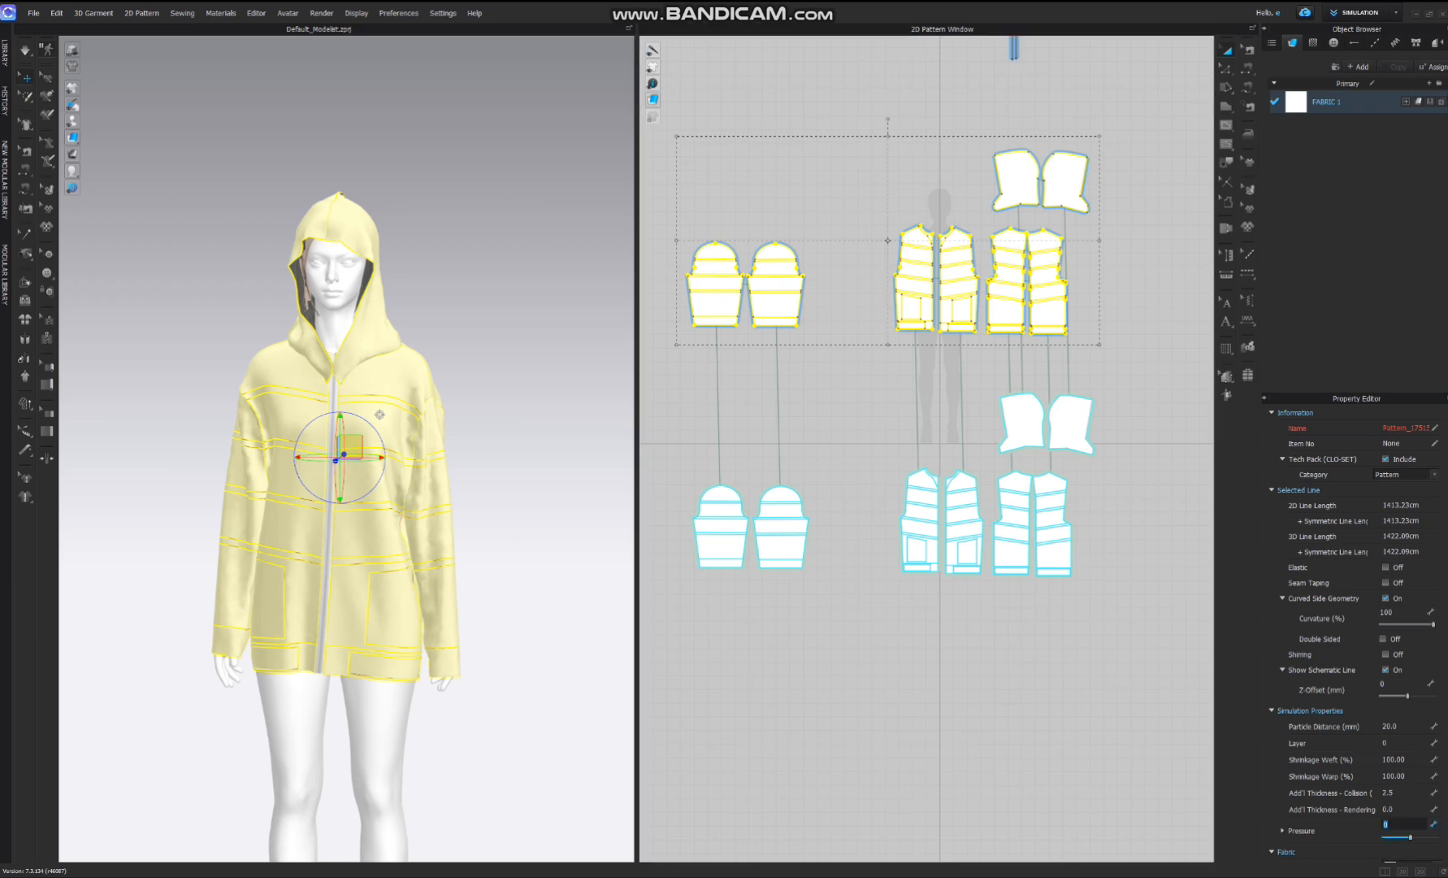
pyautogui.write('50')
pyautogui.press('Return')
# - Set Shrinkage Weft and Shrinkage Warp of the original sleeve, body and hood patterns to 130%
pyautogui.click(1394, 760)
pyautogui.write('1')
pyautogui.press('Return')
pyautogui.click(1395, 776)
pyautogui.write('1')
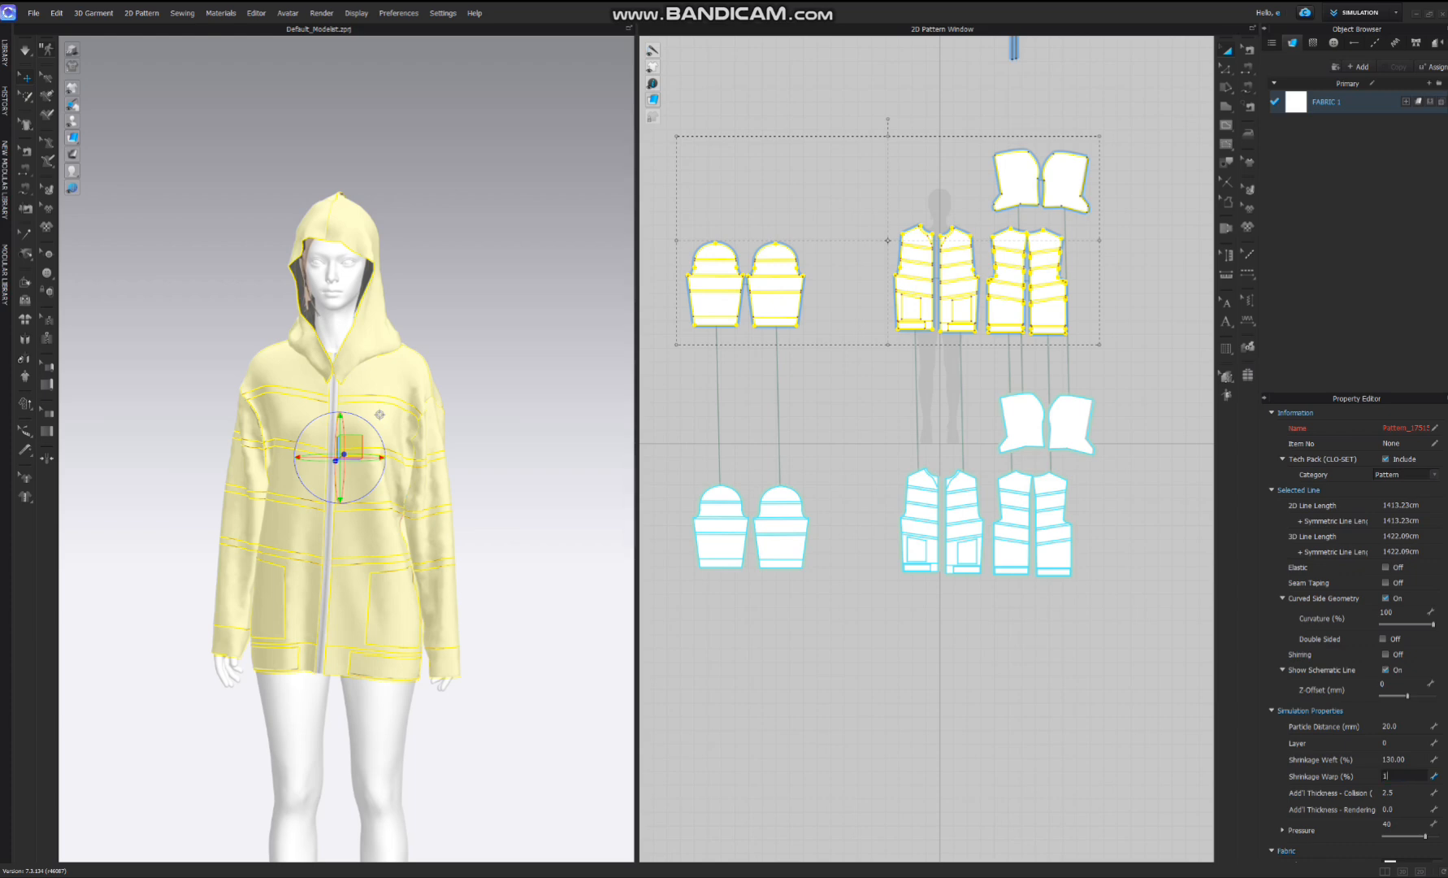
pyautogui.press('Return')
# - Simulate the garment and examine the inflated hood from the side
pyautogui.press('space')
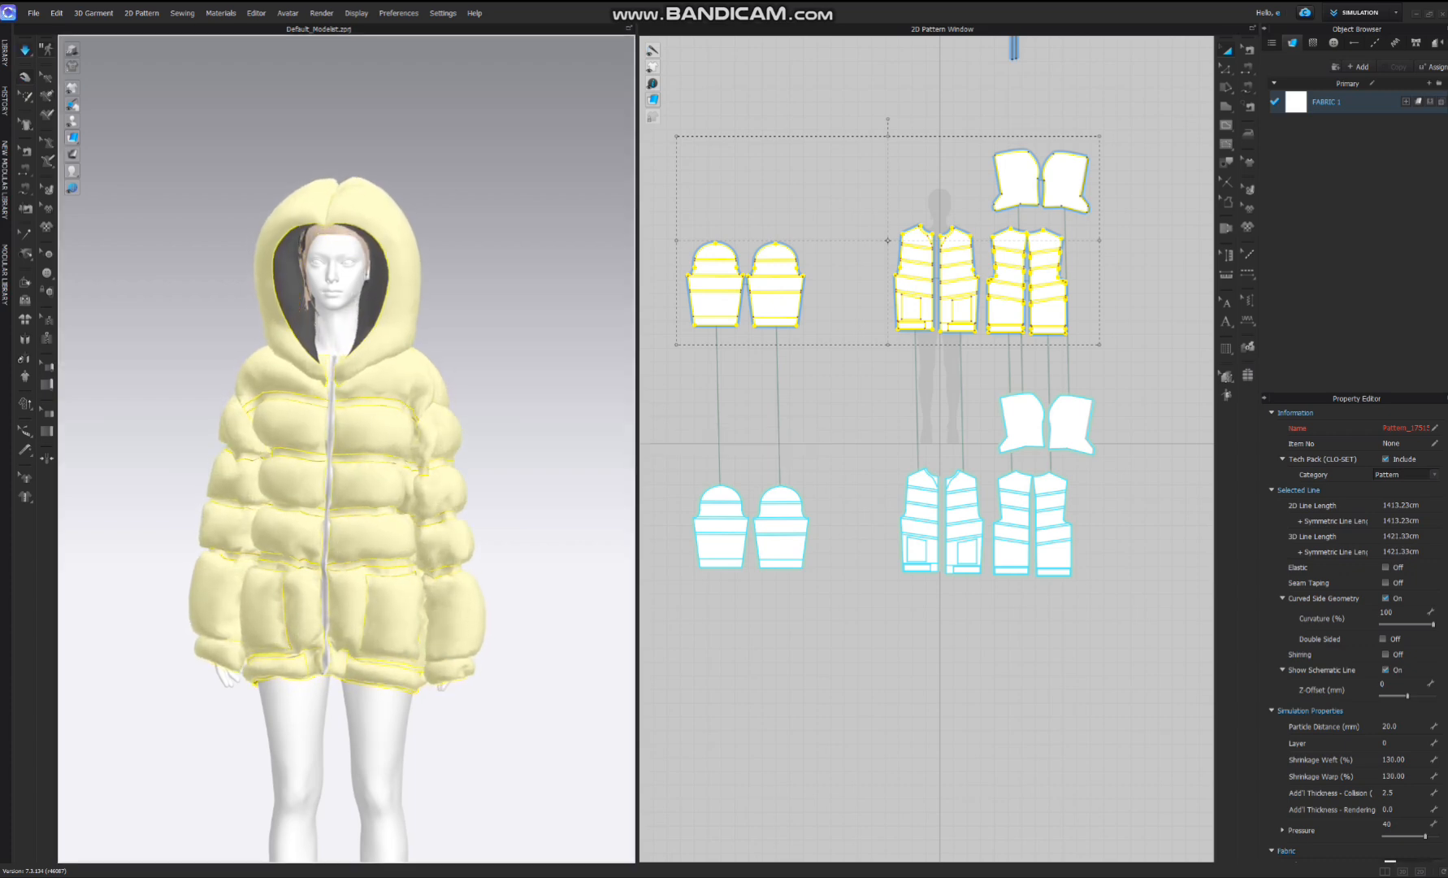
pyautogui.press('space')
pyautogui.scroll(5, 405, 747)
pyautogui.moveTo(405, 747); pyautogui.dragTo(479, 764, button='right')
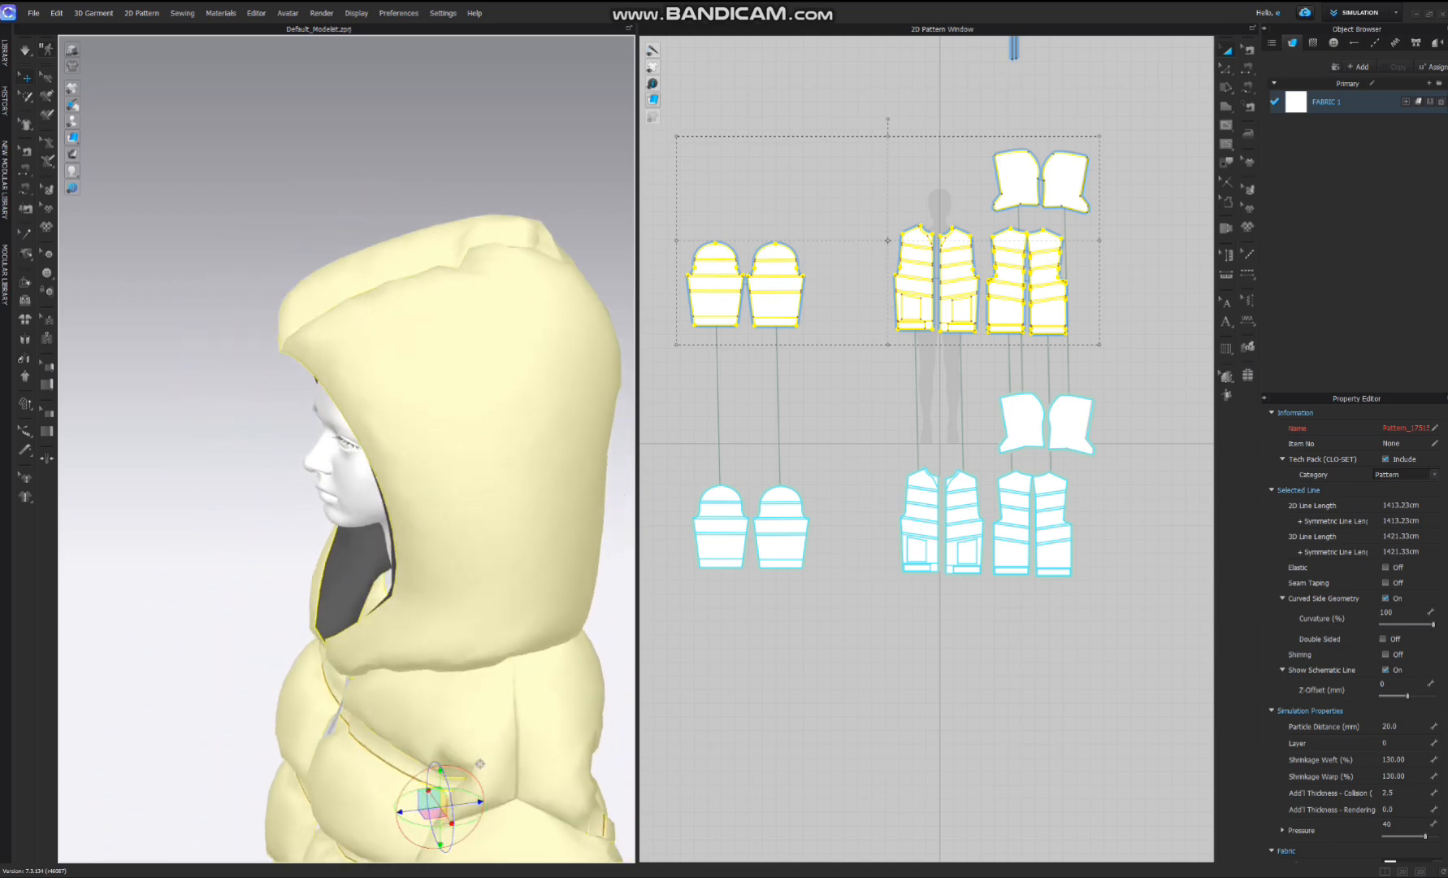
# - Undo the simulation and delete the two cloned under-layer hood halves
pyautogui.hotkey('ctrl', 'z')
pyautogui.moveTo(1139, 378); pyautogui.dragTo(973, 474)
pyautogui.press('Delete')
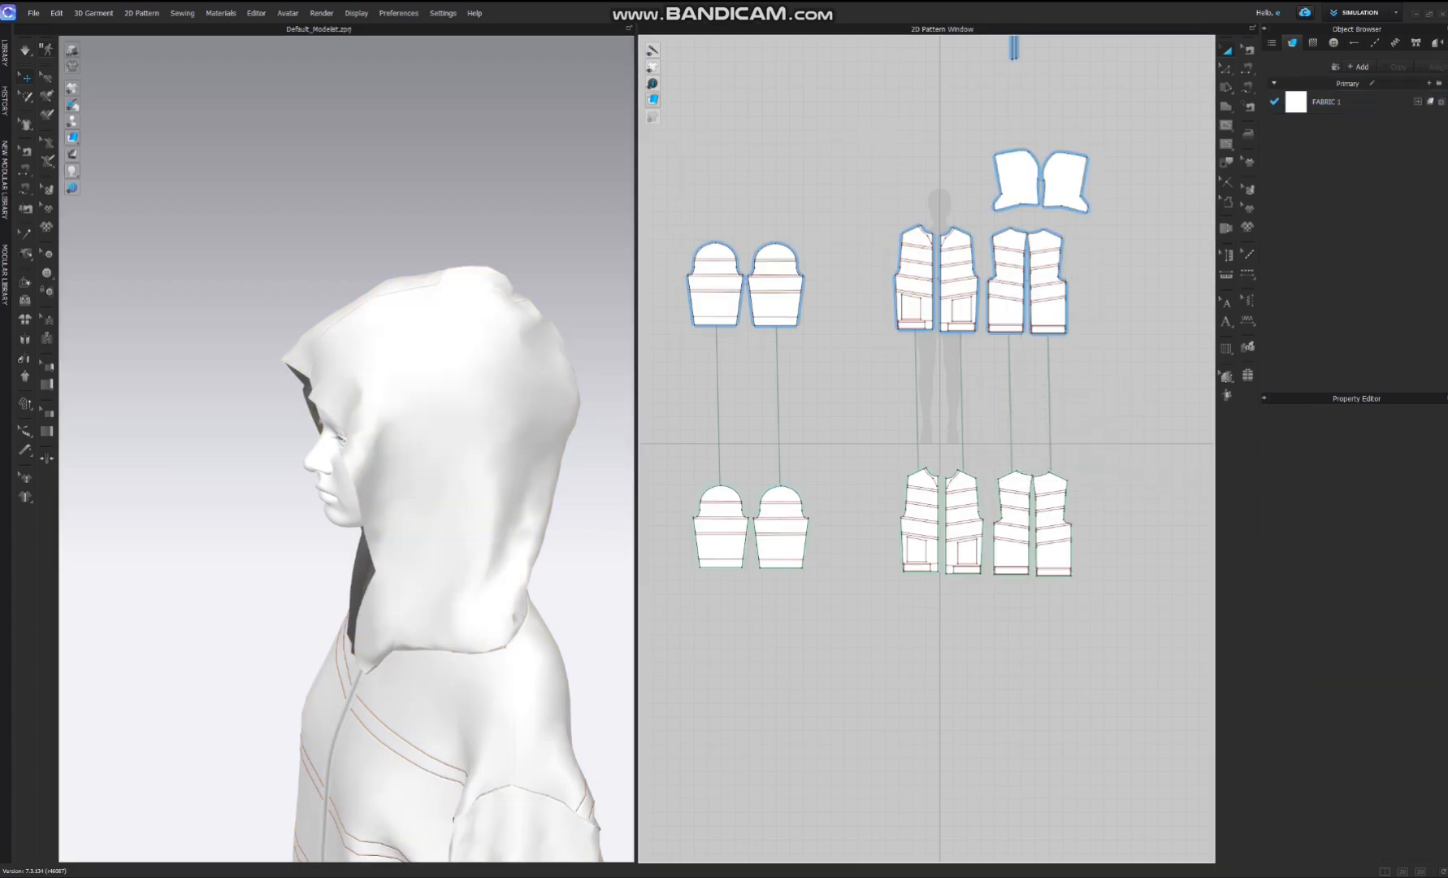
# - For the hood's centre seam, remove the 3D seamline normal map and set its intensity to 0 and thickness to 0.00 cm
pyautogui.scroll(4, 1046, 174)
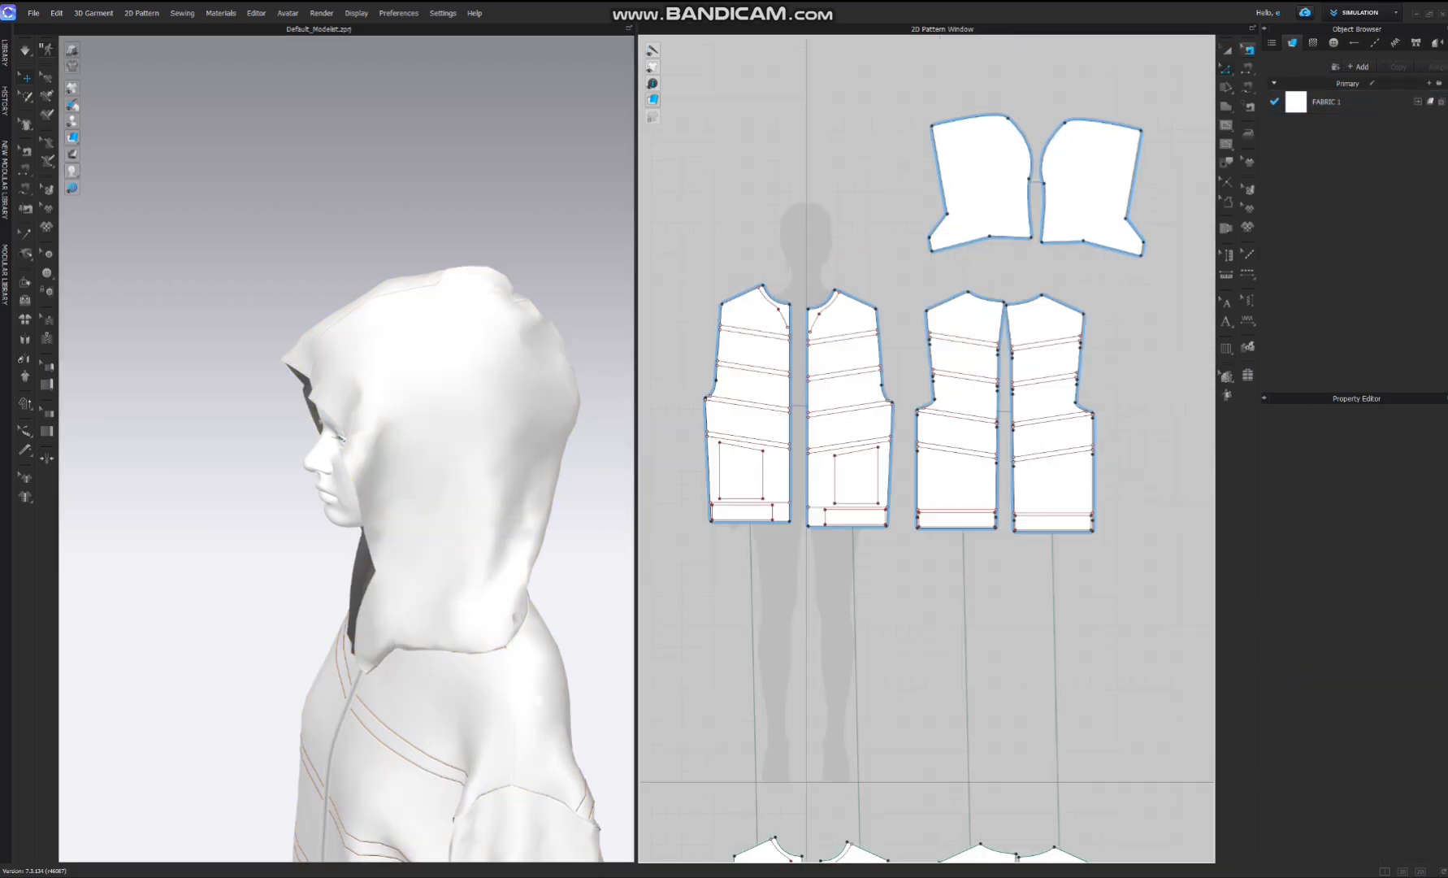
pyautogui.press('b')
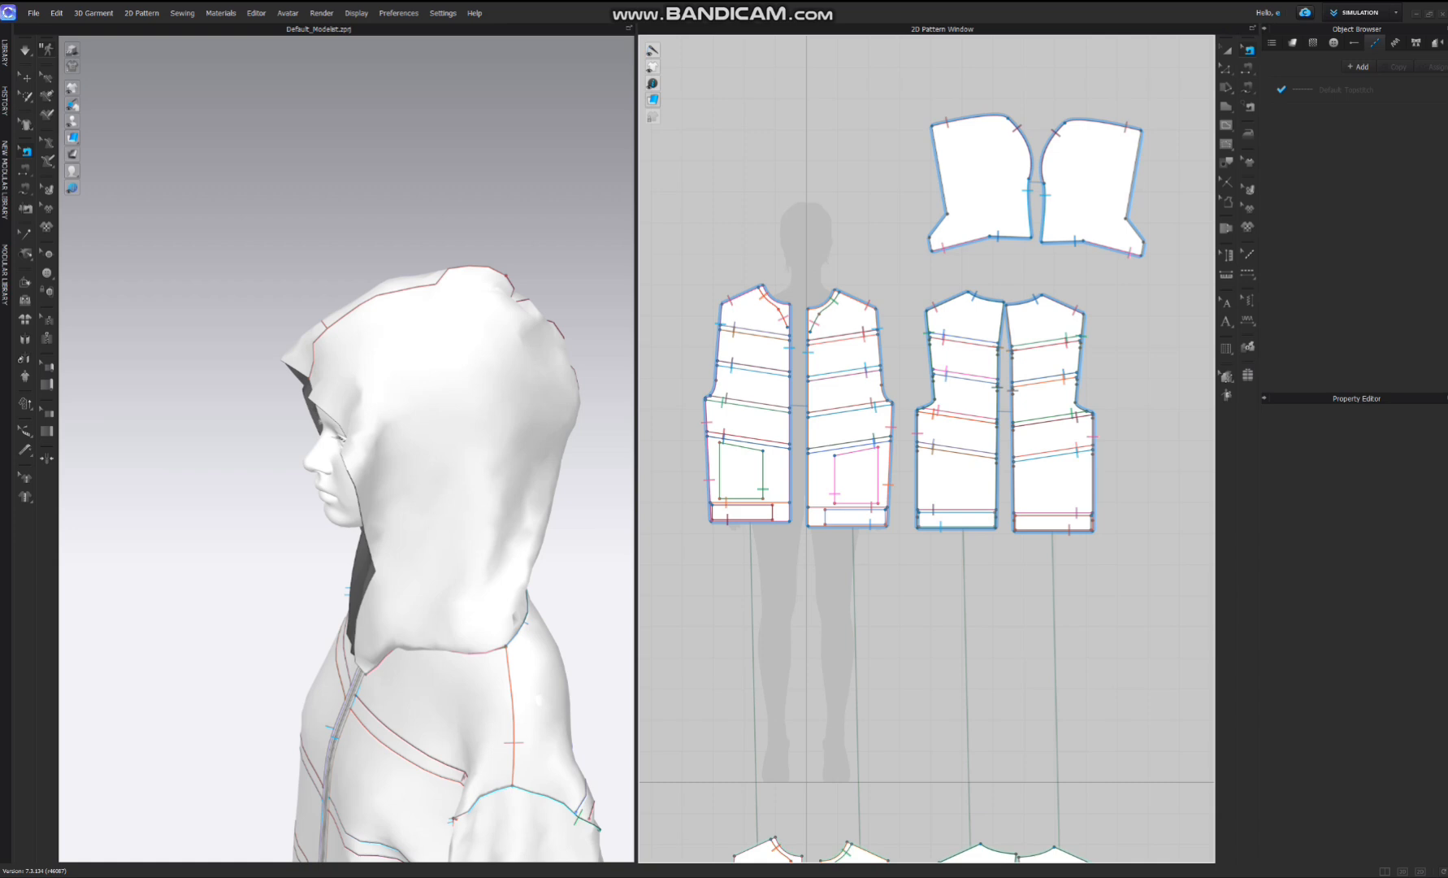
pyautogui.click(1125, 129)
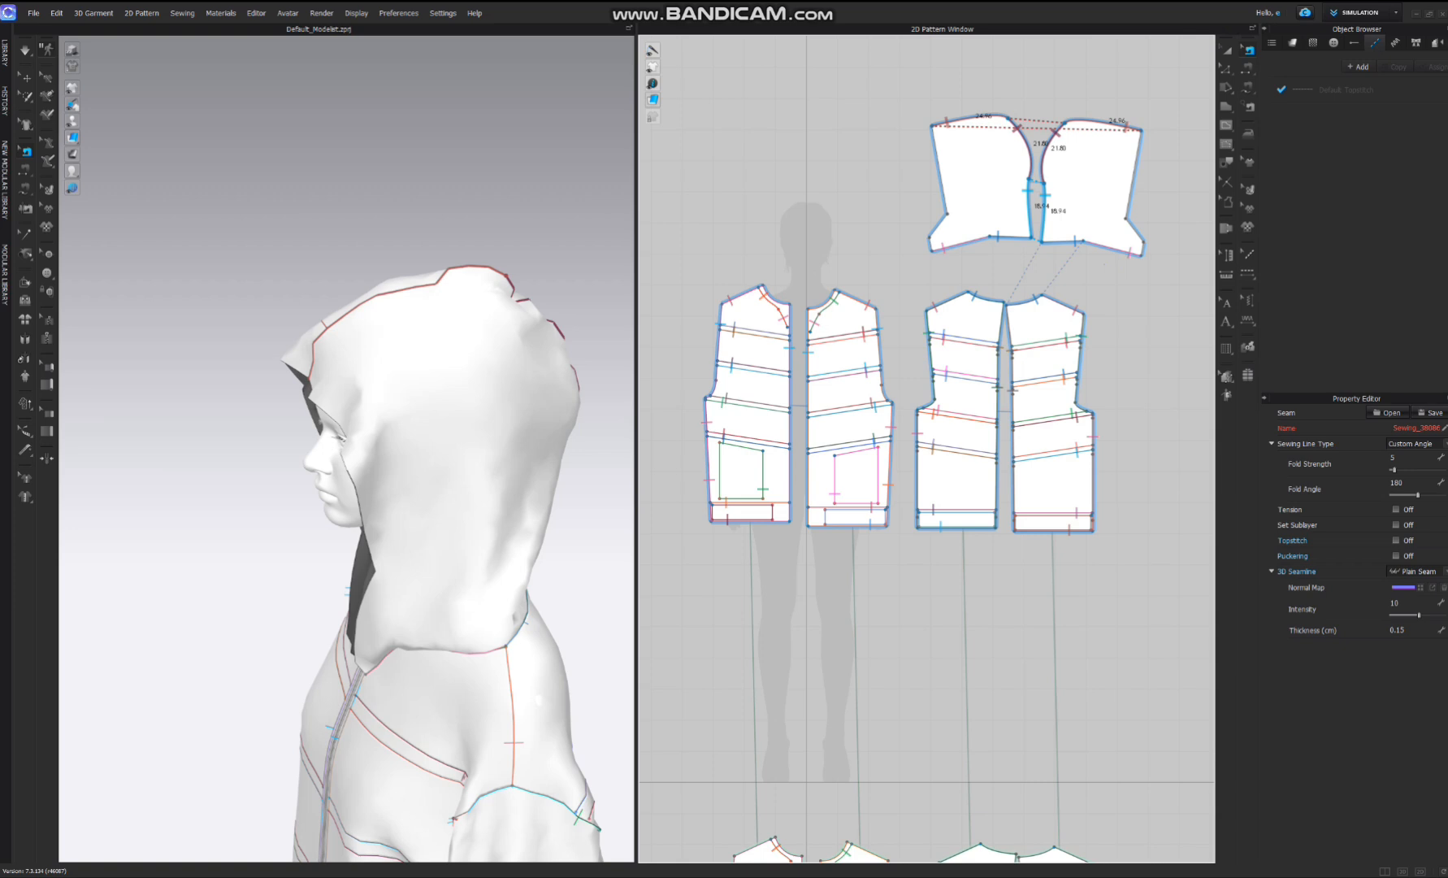
pyautogui.click(1396, 603)
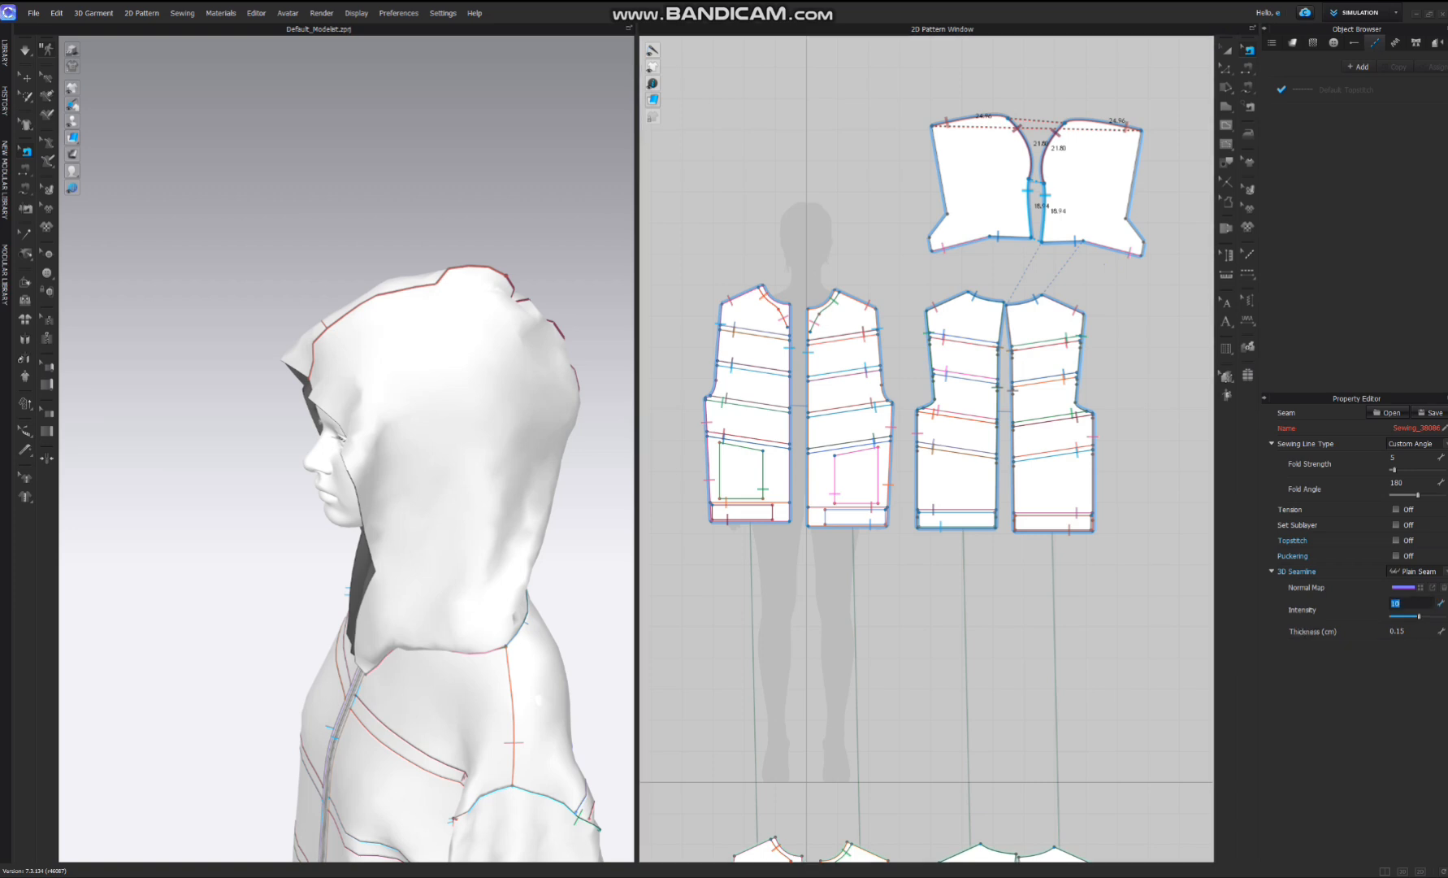
pyautogui.write('0')
pyautogui.press('Return')
pyautogui.click(1444, 588)
pyautogui.click(1398, 630)
pyautogui.write('0')
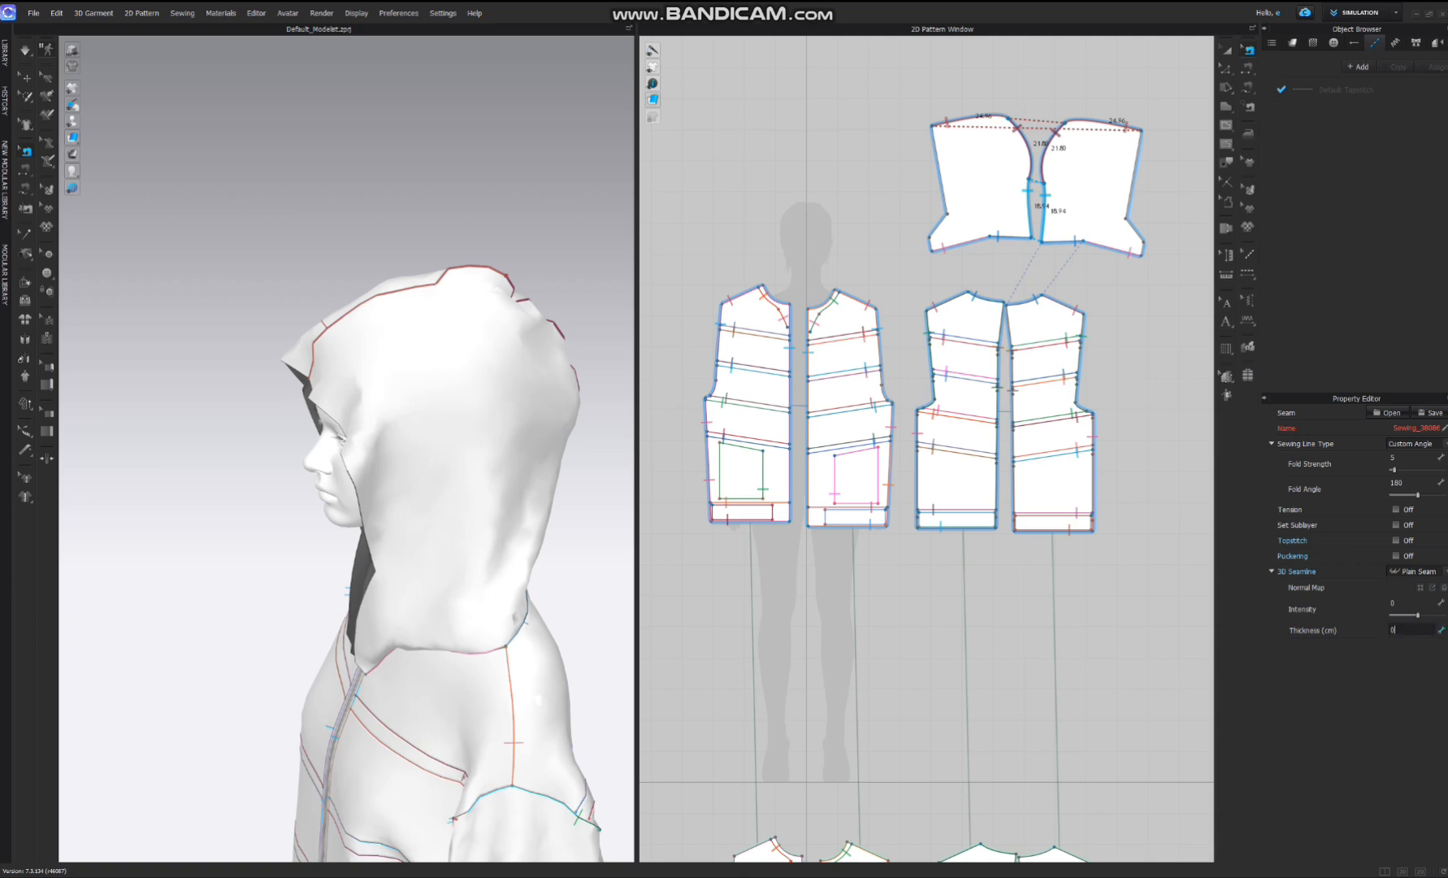
pyautogui.write('.00')
pyautogui.press('Return')
# - Layer Clone (Under) the two hood halves and place the copies between the original and cloned back panels
pyautogui.press('a')
pyautogui.scroll(-5, 1138, 144)
pyautogui.moveTo(1177, 99); pyautogui.dragTo(1010, 205)
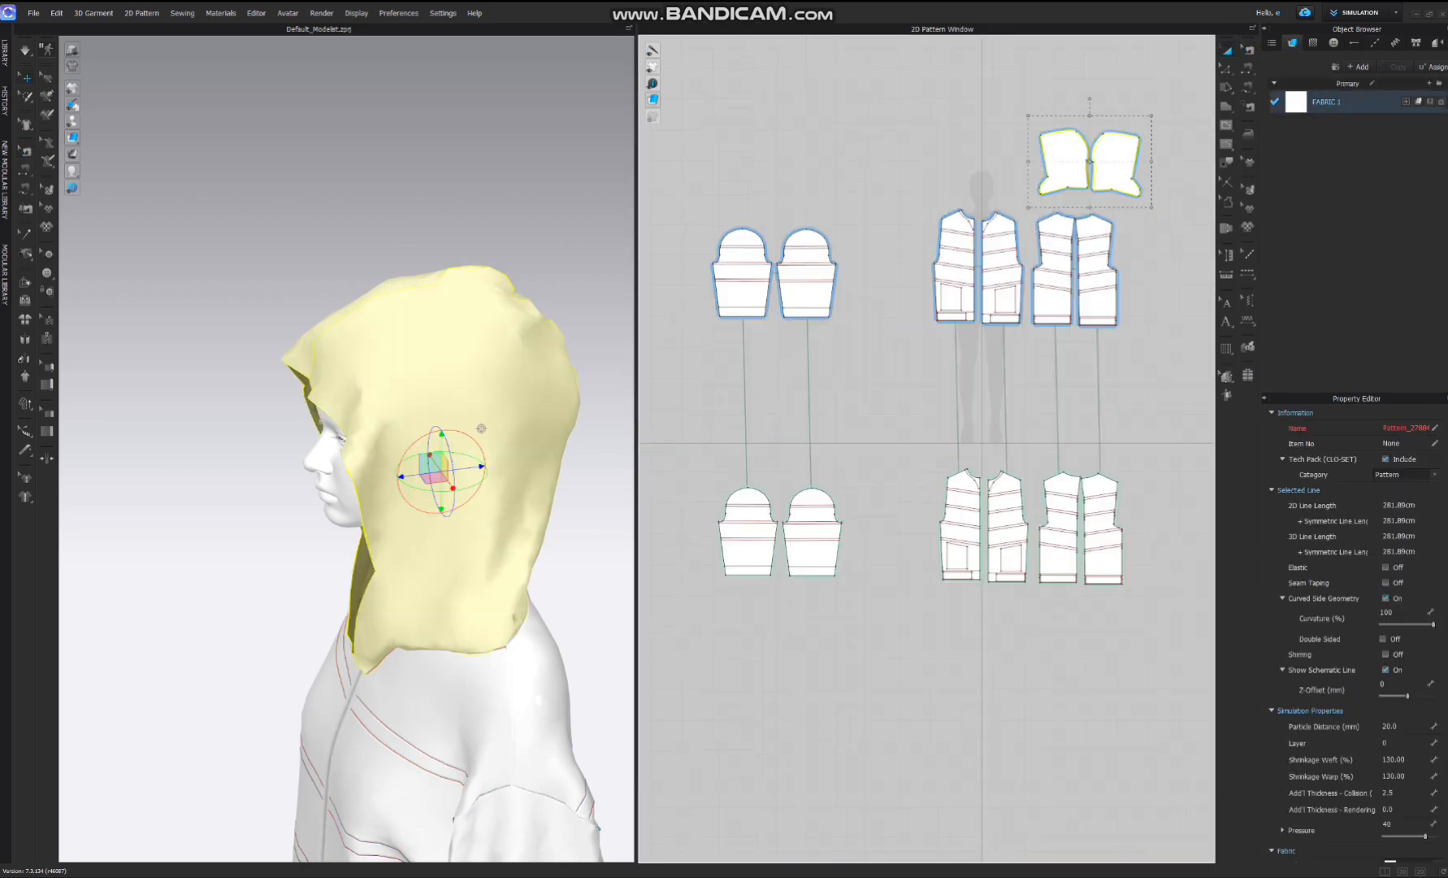
pyautogui.rightClick(1054, 163)
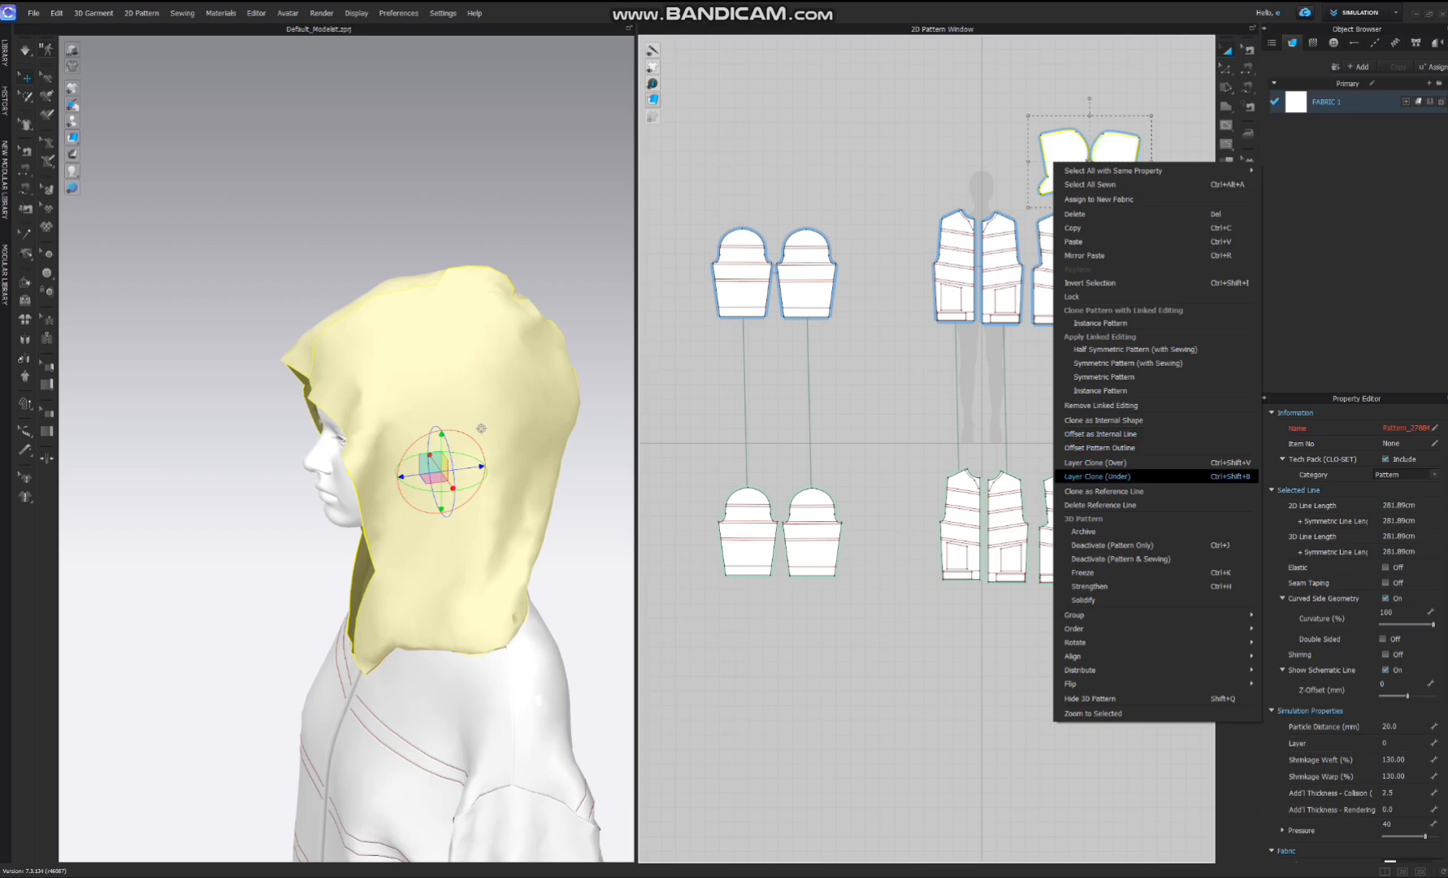
pyautogui.click(1102, 477)
pyautogui.click(1084, 401)
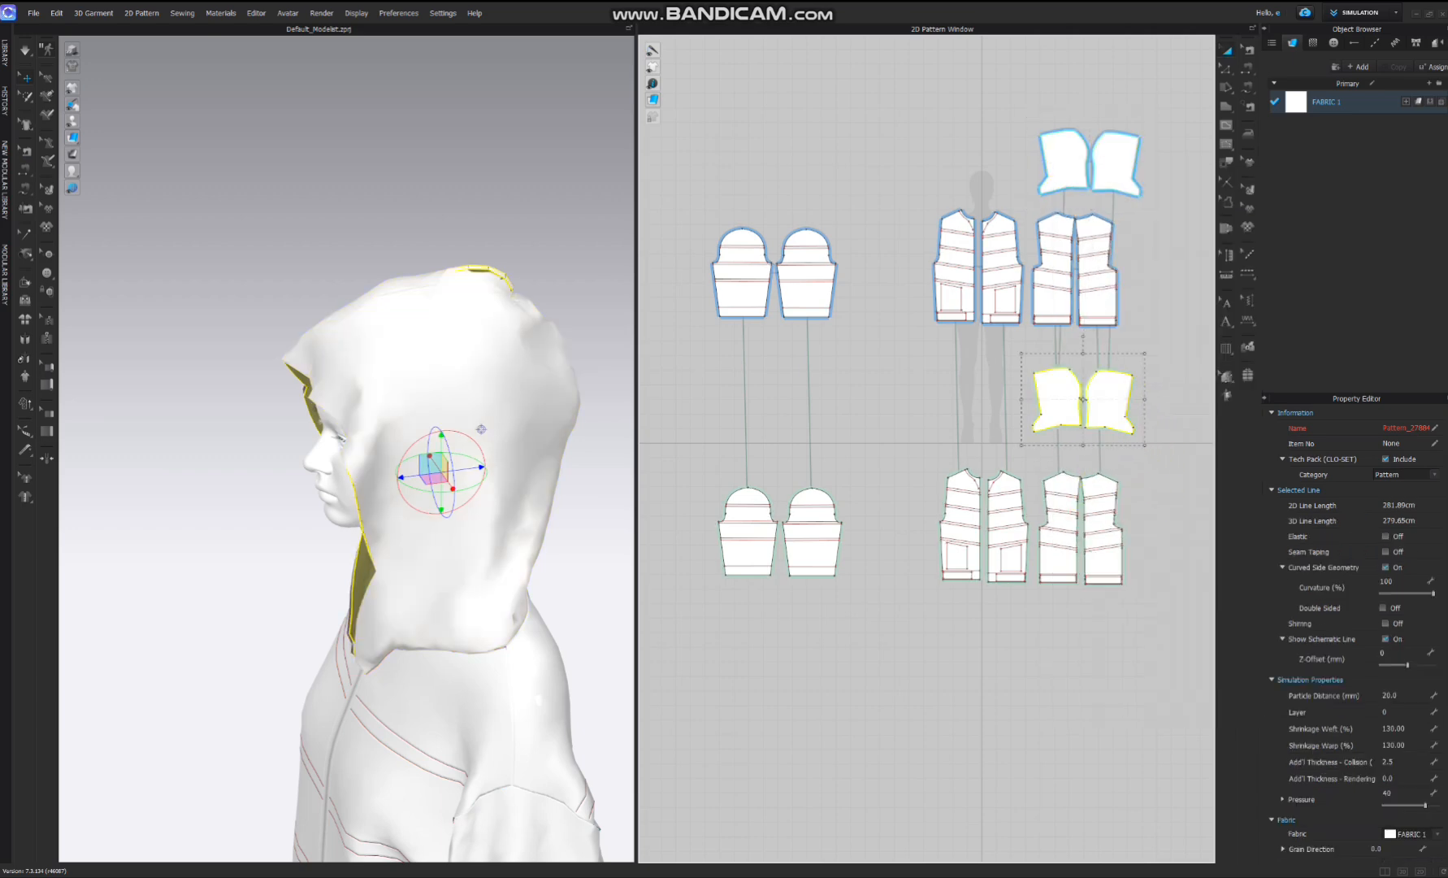
# - Set the pressure of the cloned hood halves to -40 and simulate the garment with its padded hood
pyautogui.moveTo(1169, 338)
pyautogui.mouseDown()
pyautogui.moveTo(1162, 380)
pyautogui.moveTo(998, 440)
pyautogui.mouseUp()
pyautogui.click(1389, 793)
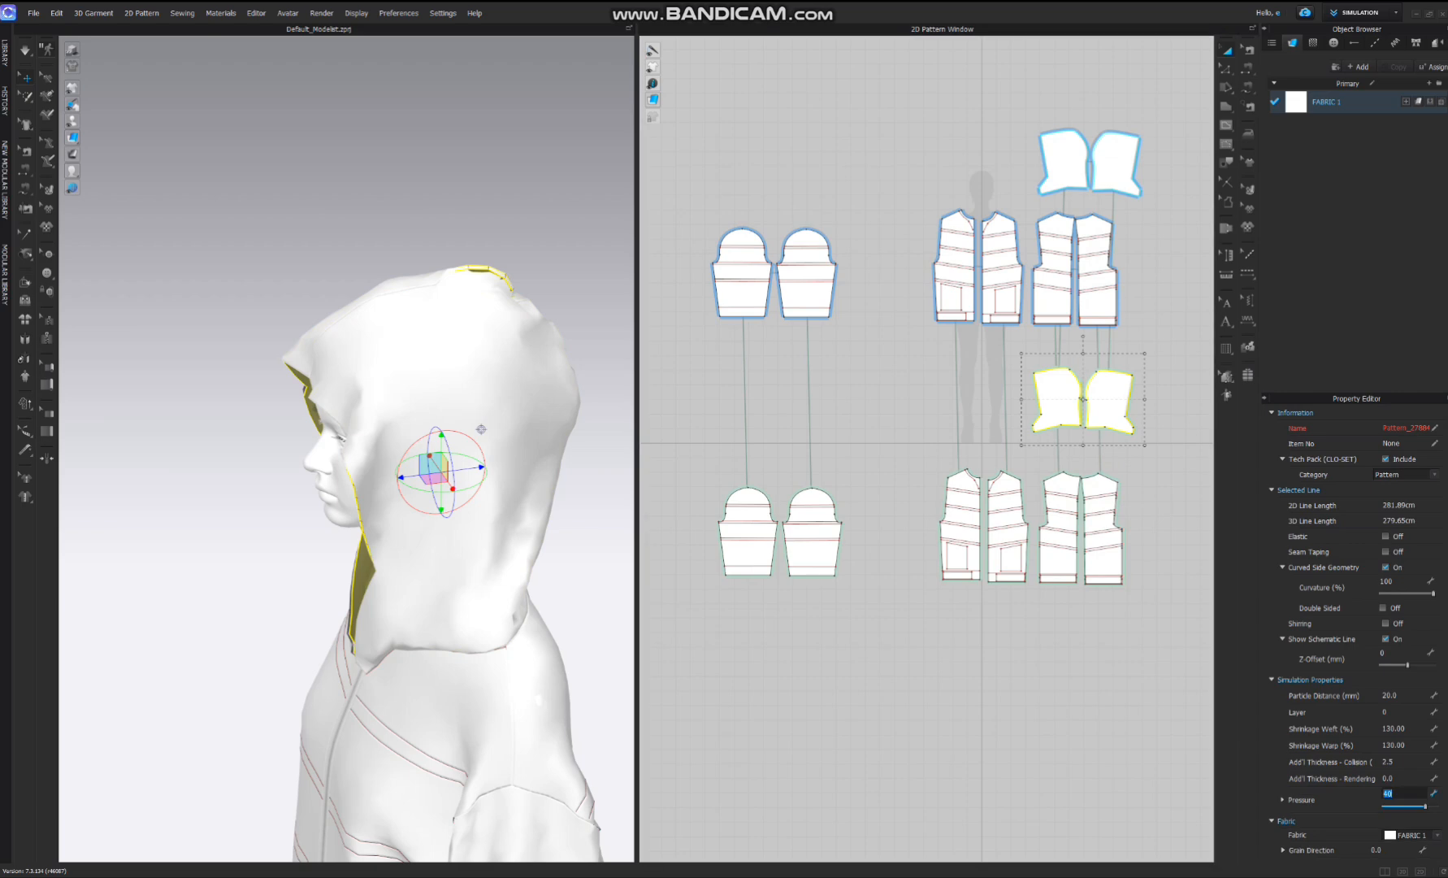
pyautogui.write('-40')
pyautogui.press('Return')
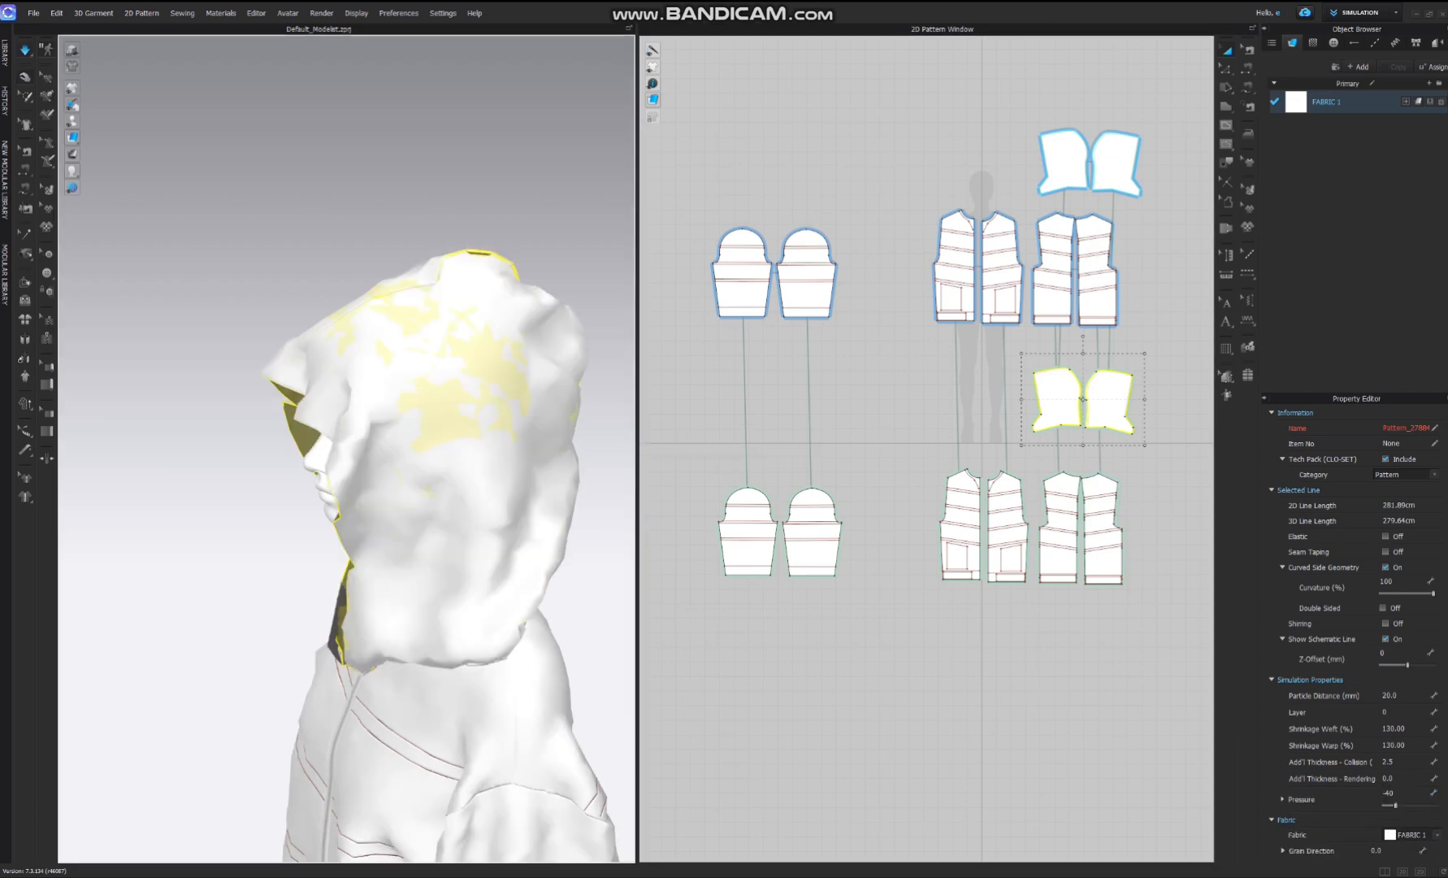
pyautogui.scroll(-3, 349, 455)
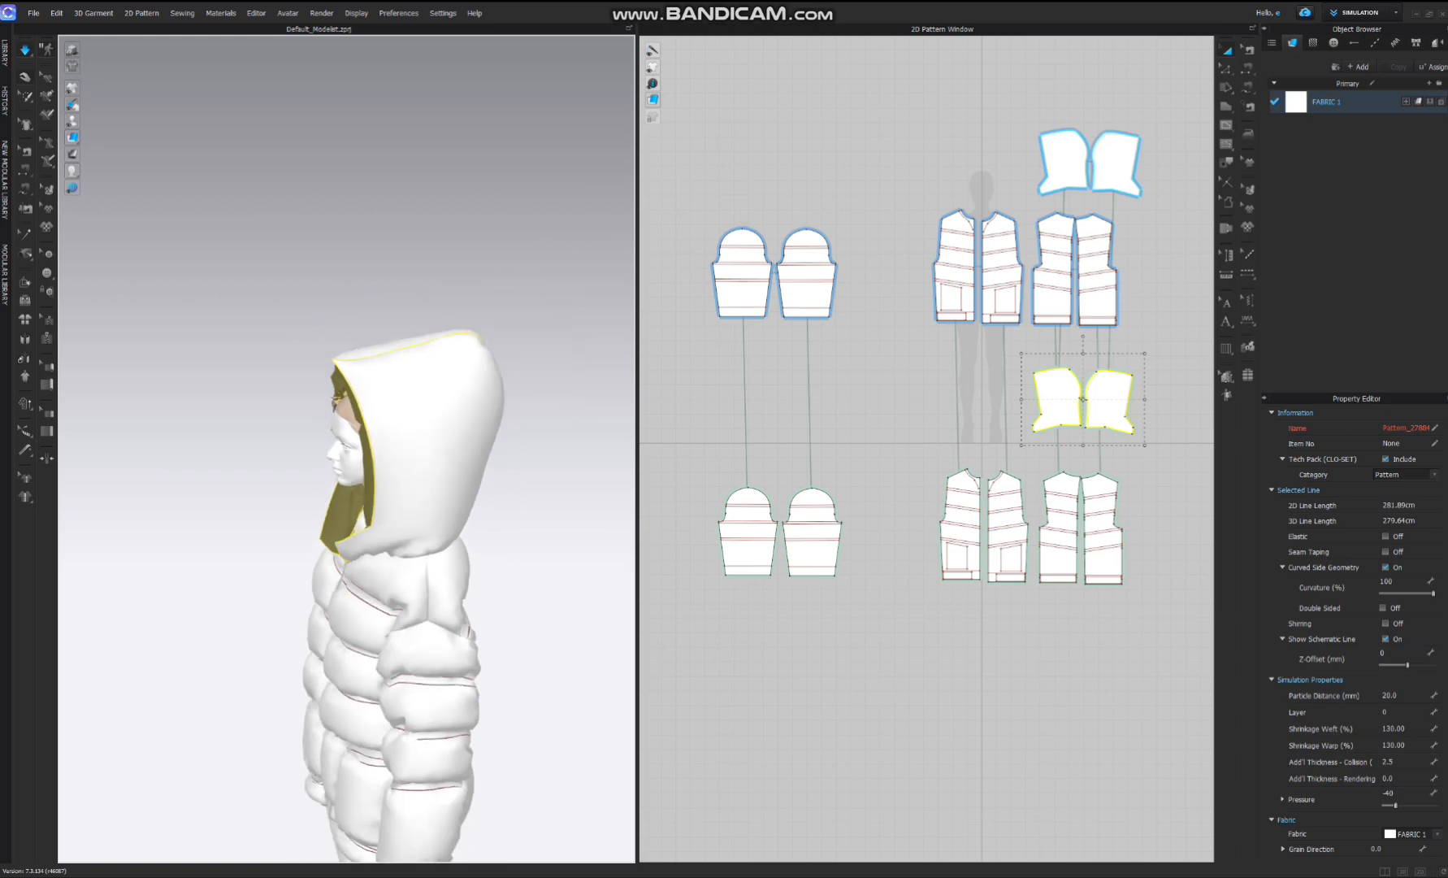
pyautogui.moveTo(349, 455); pyautogui.dragTo(374, 561, button='right')
pyautogui.click(552, 406)
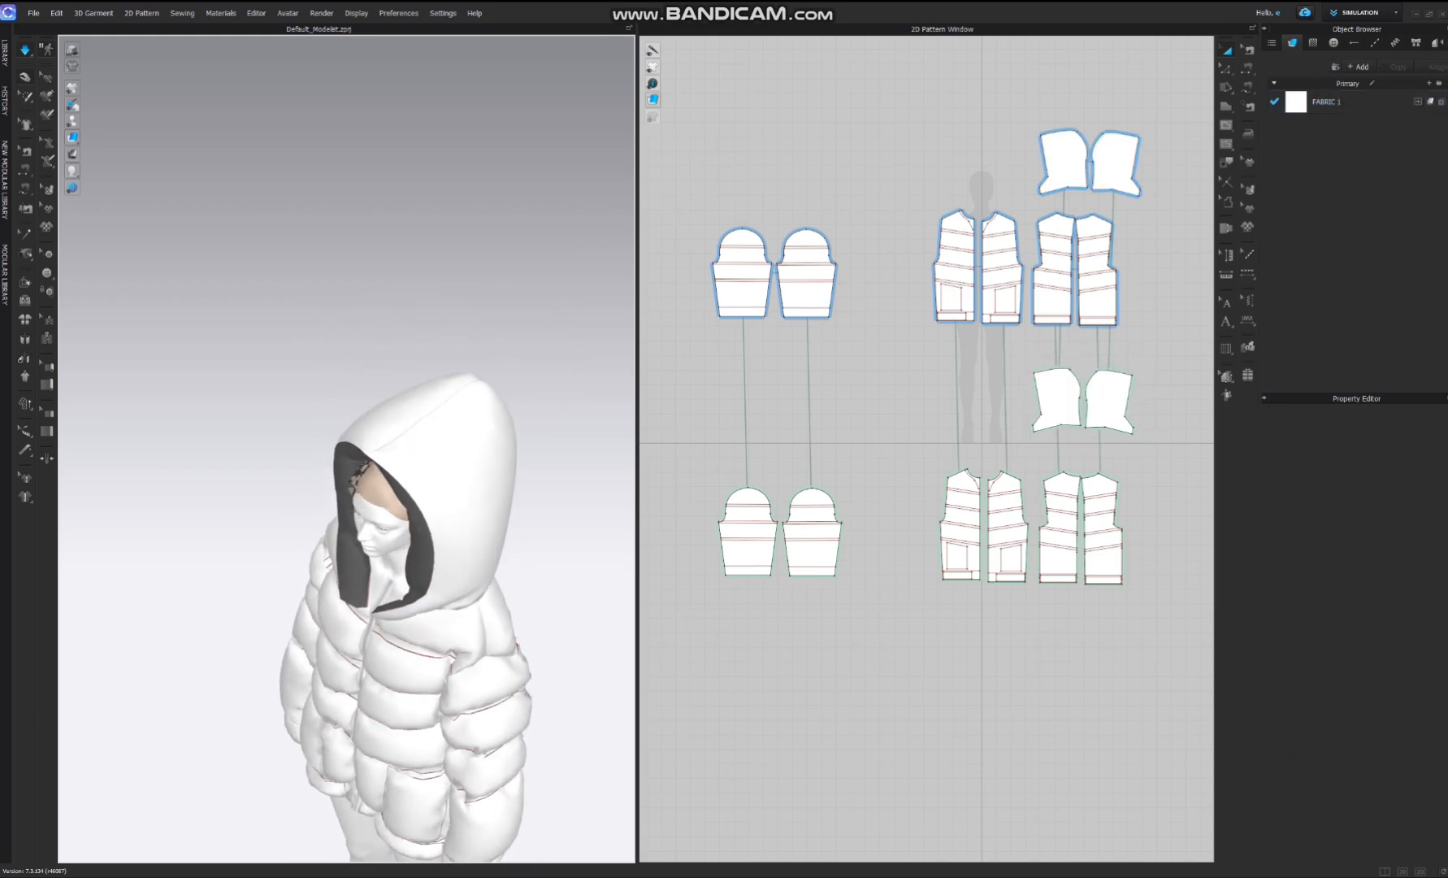
# - Render the puffer jacket from the front and from an angled back view
pyautogui.press('2')
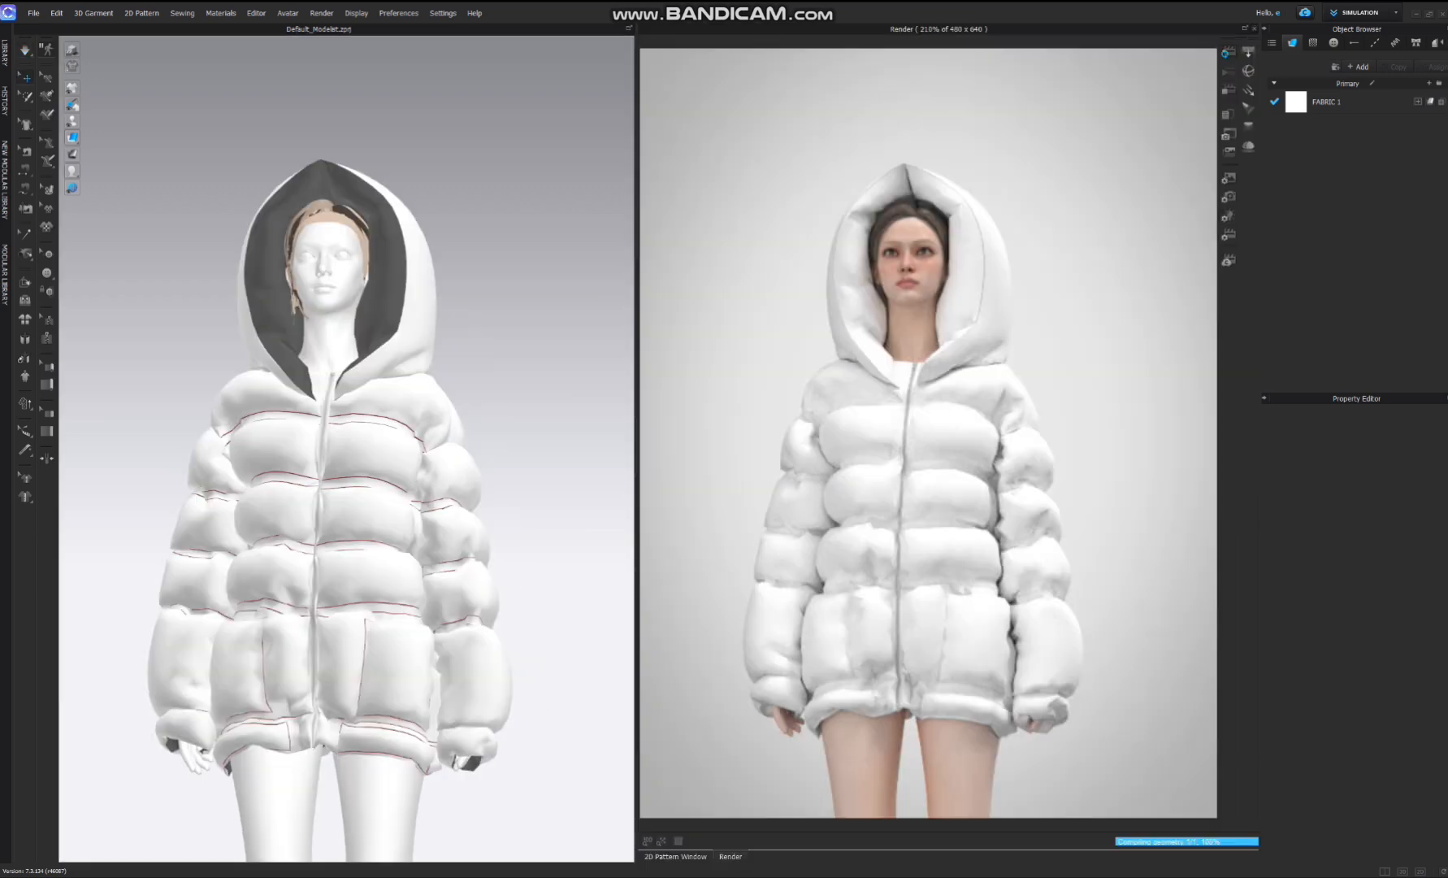
pyautogui.moveTo(488, 487); pyautogui.dragTo(244, 500, button='right')
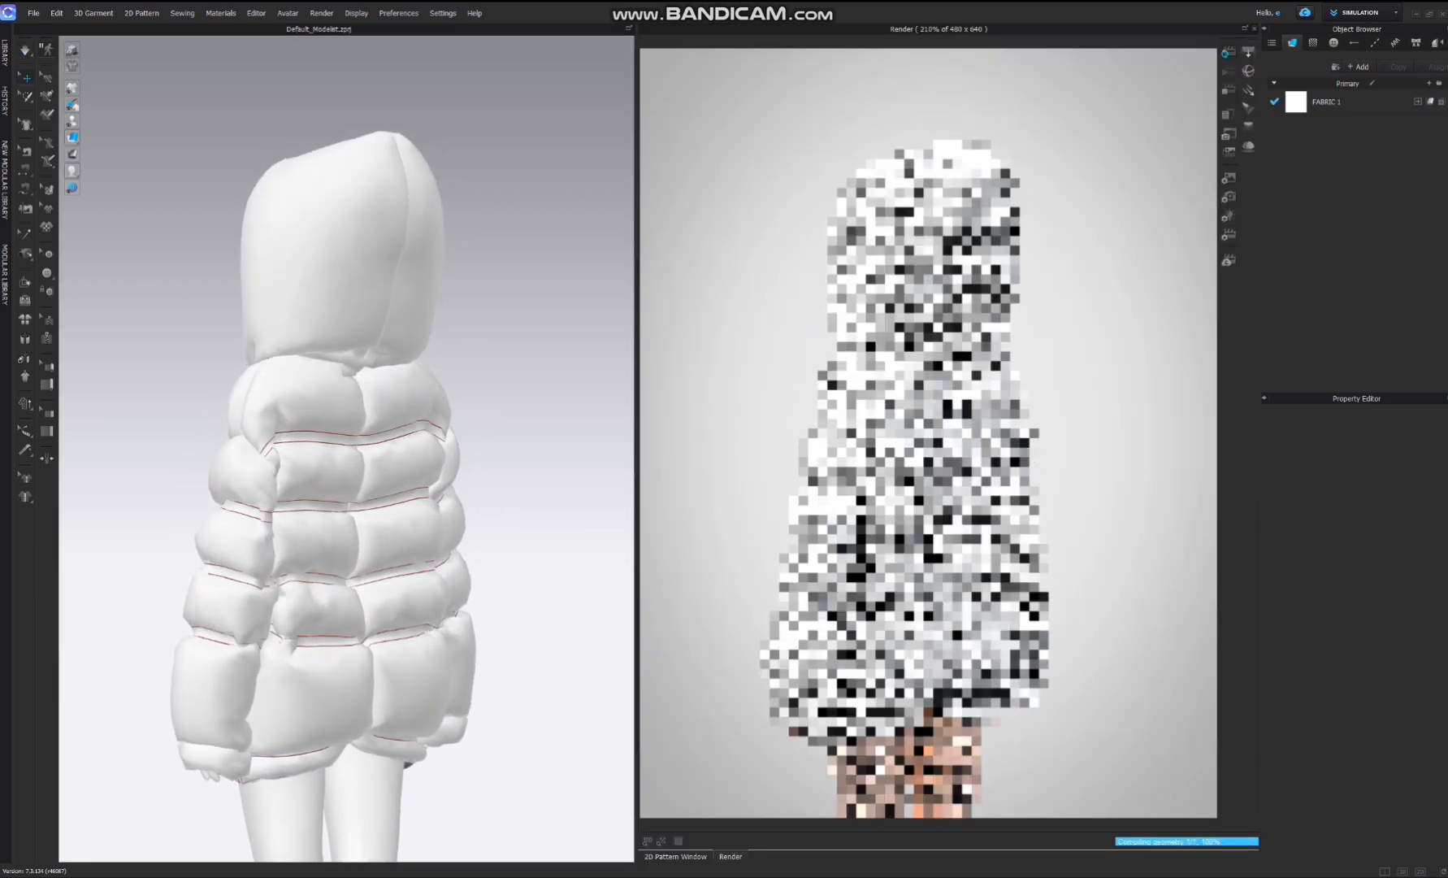
pyautogui.rightClick(904, 446)
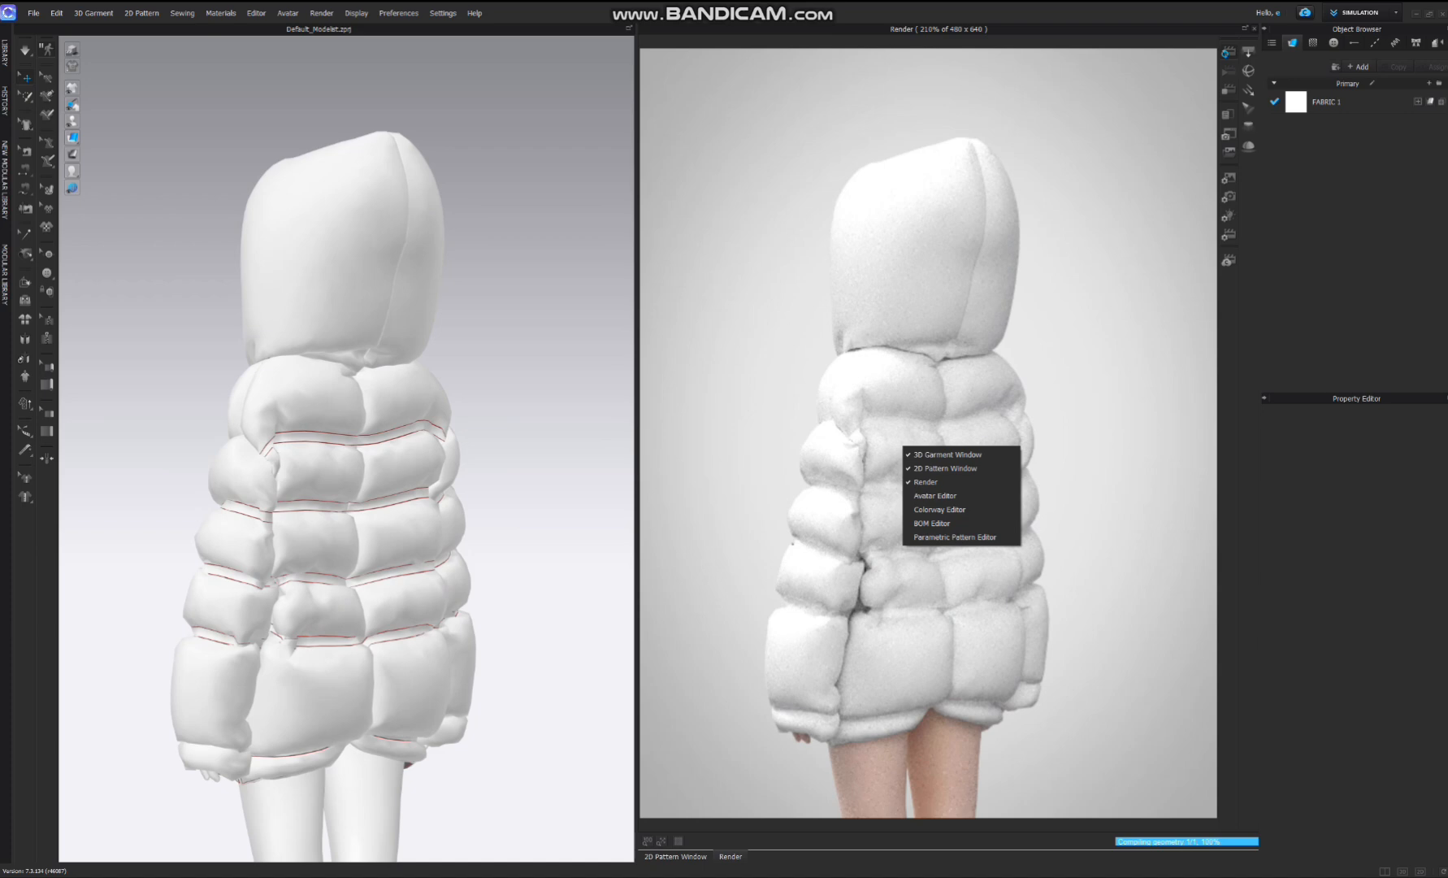
pyautogui.press('Escape')
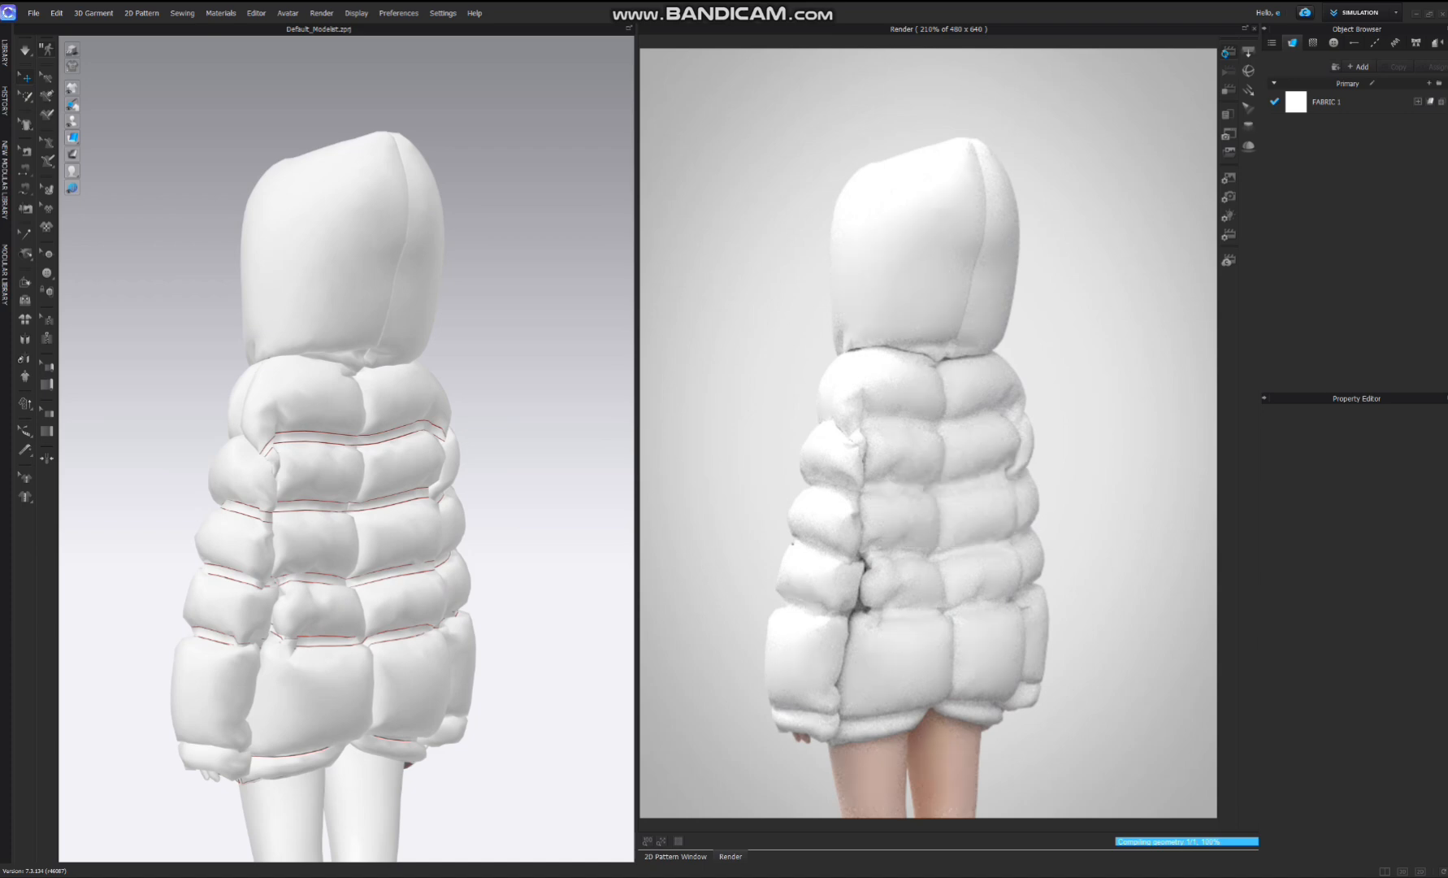
pyautogui.click(1254, 29)
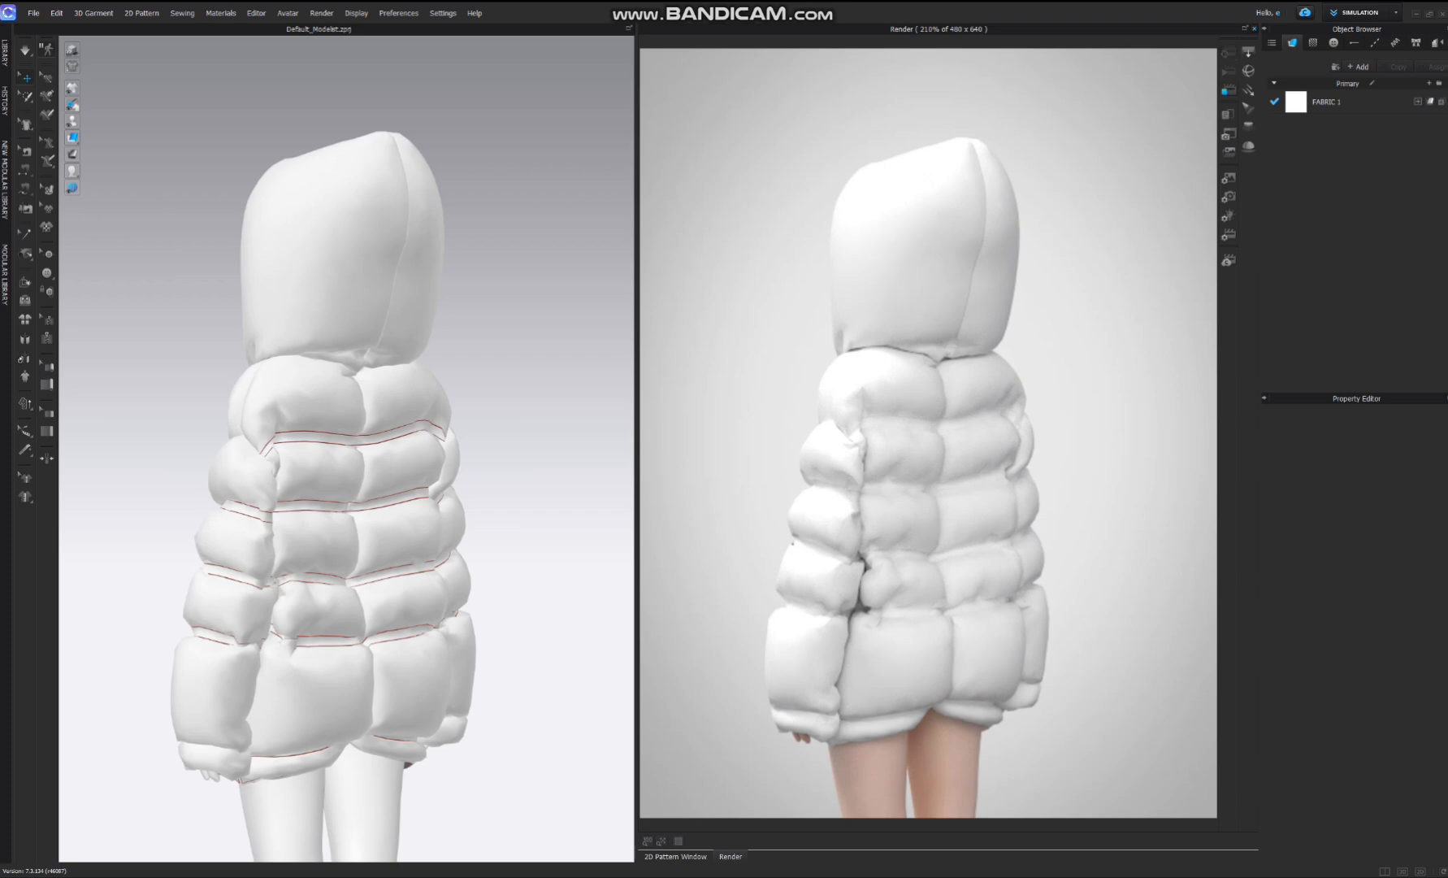
# - Set the particle distance of all jacket pattern pieces to 10 mm and simulate the garment
pyautogui.scroll(-5, 1030, 329)
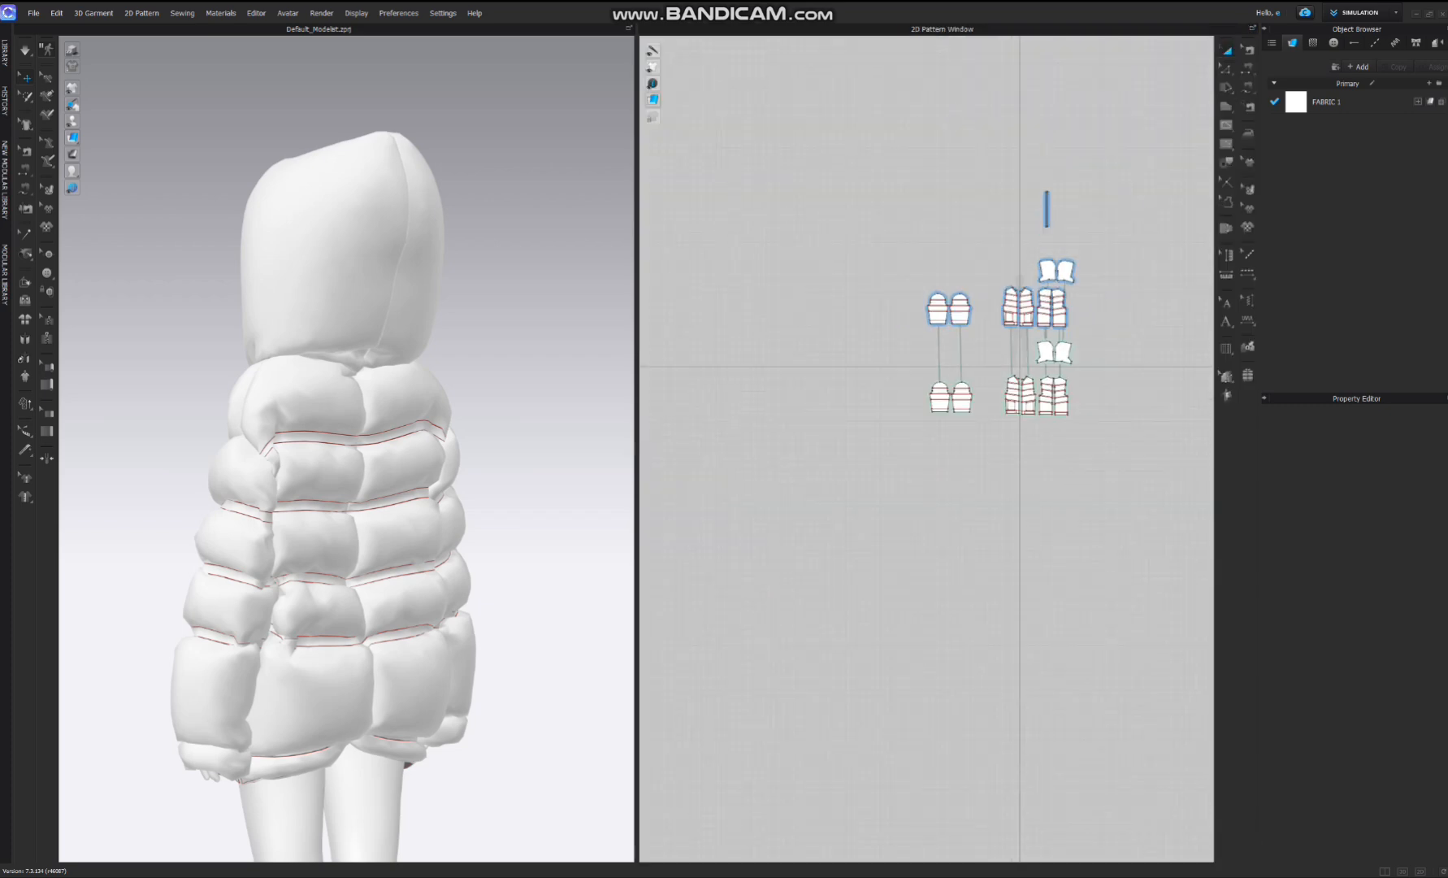
pyautogui.moveTo(827, 242); pyautogui.dragTo(1114, 540)
pyautogui.moveTo(1132, 163); pyautogui.dragTo(833, 476)
pyautogui.press('2')
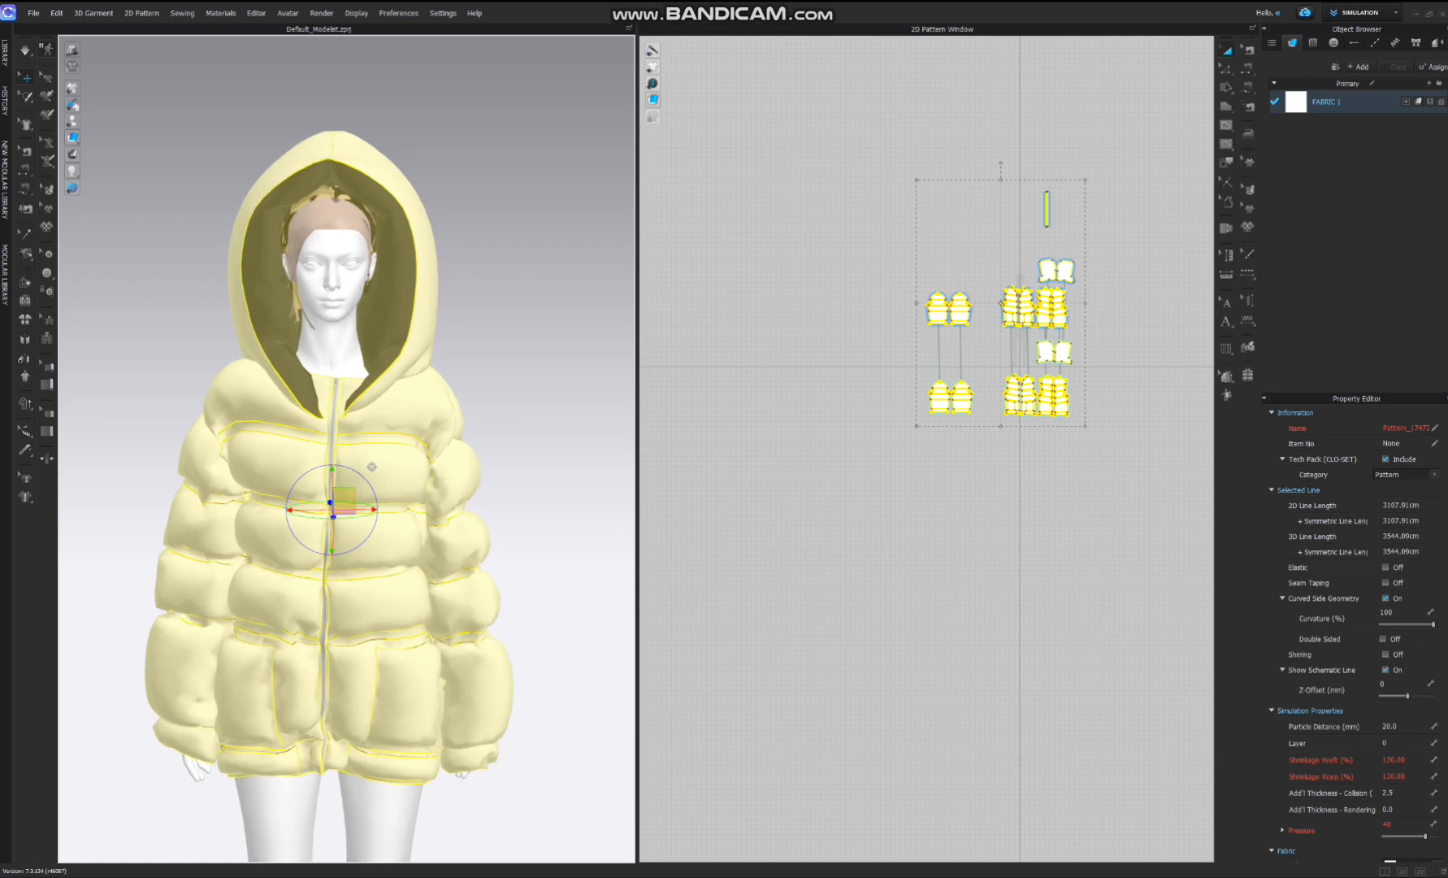
pyautogui.click(1391, 727)
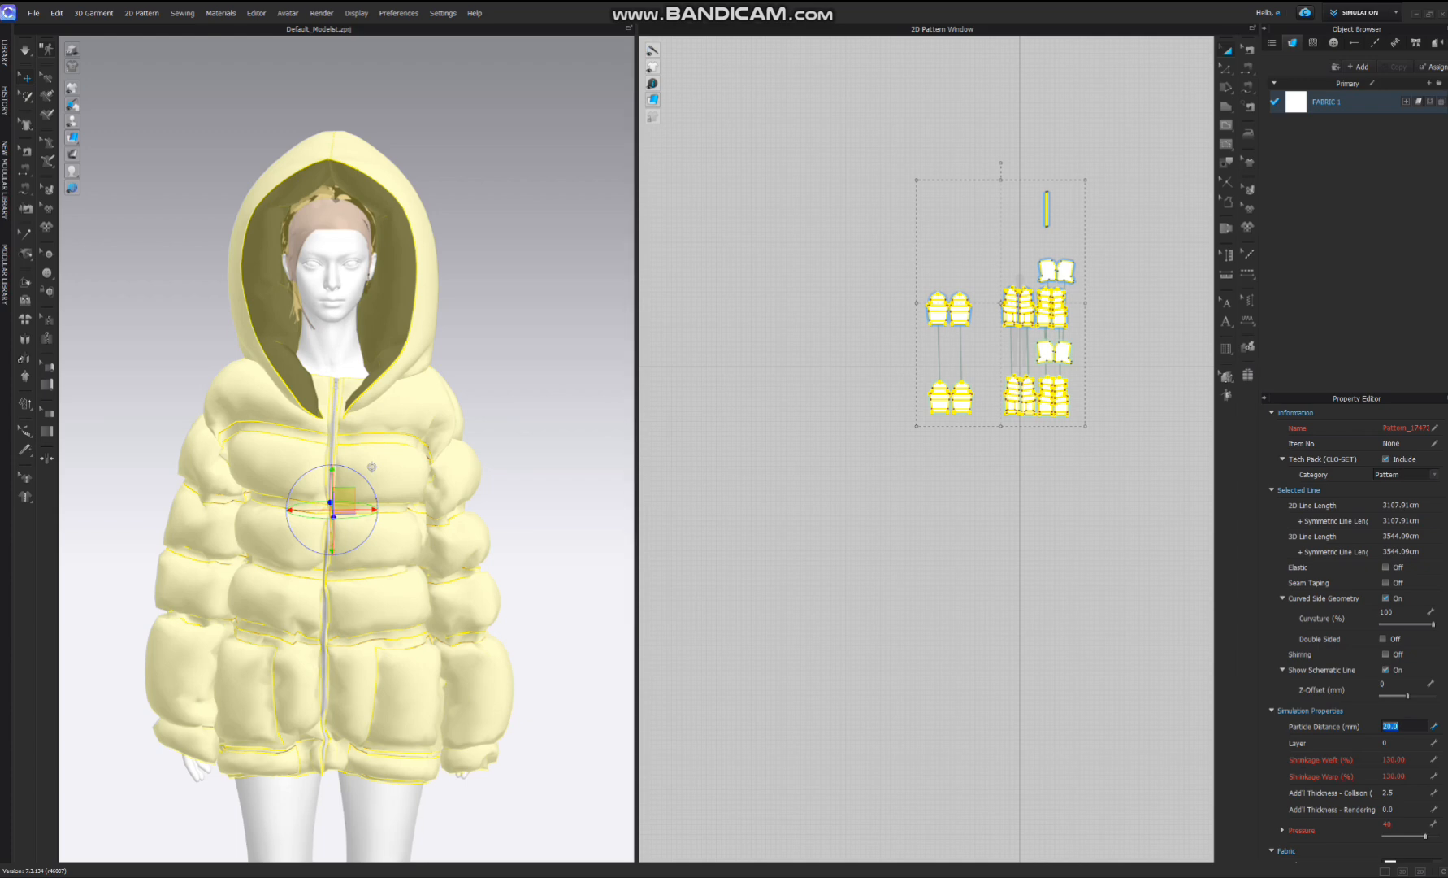
pyautogui.write('10')
pyautogui.press('Return')
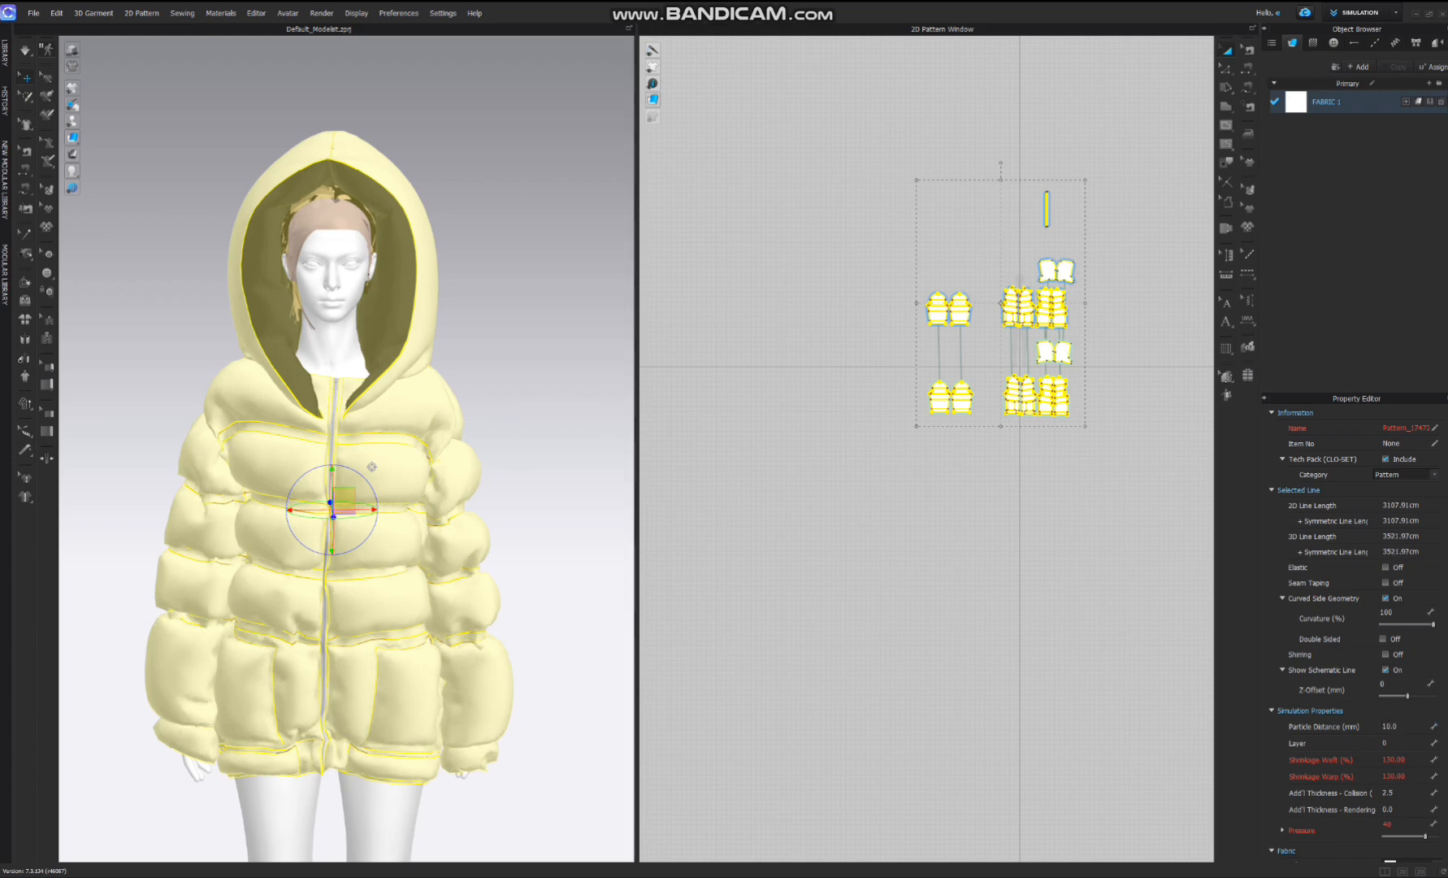
pyautogui.click(25, 50)
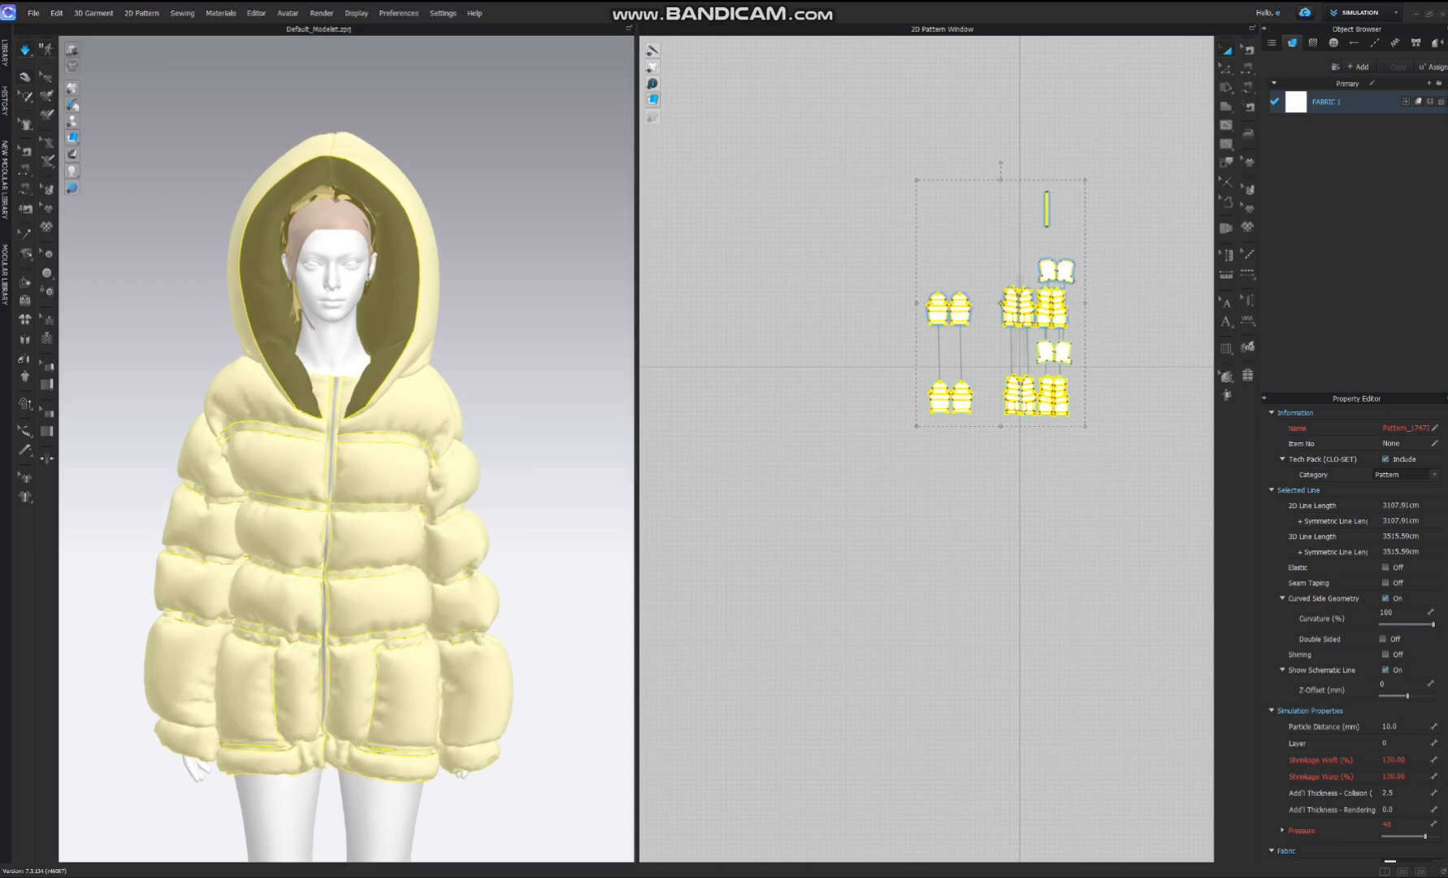
pyautogui.press('space')
pyautogui.press('Escape')
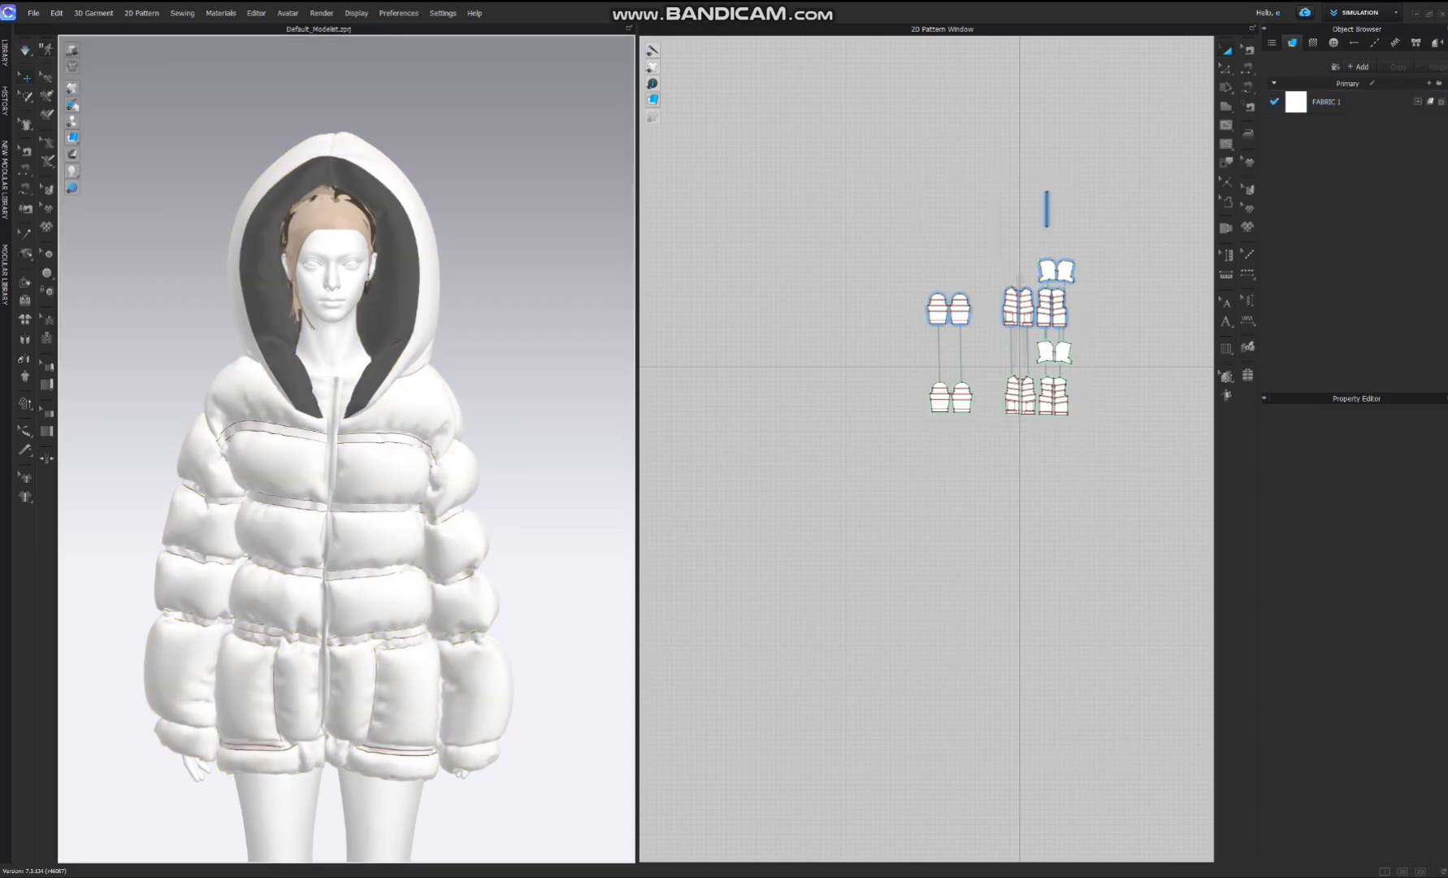
# - Clone the internal pocket shape on one front panel as a separate pattern and place it below that panel
pyautogui.scroll(2, 347, 448)
pyautogui.scroll(7, 932, 417)
pyautogui.moveTo(1121, 325); pyautogui.dragTo(734, 453, button='middle')
pyautogui.scroll(-3, 1000, 422)
pyautogui.scroll(5, 960, 276)
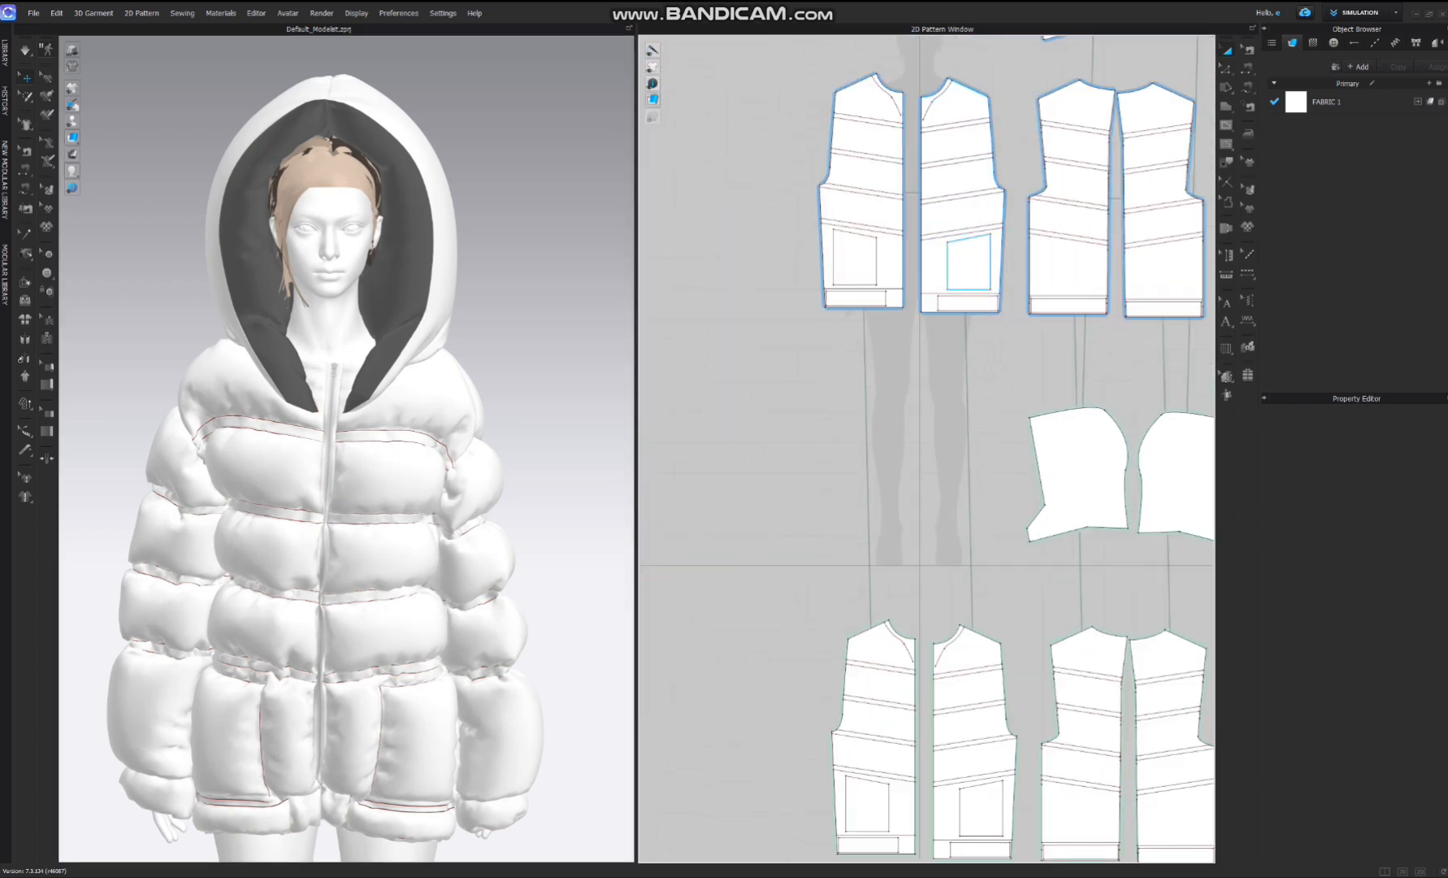
pyautogui.scroll(5, 960, 260)
pyautogui.scroll(-3, 959, 261)
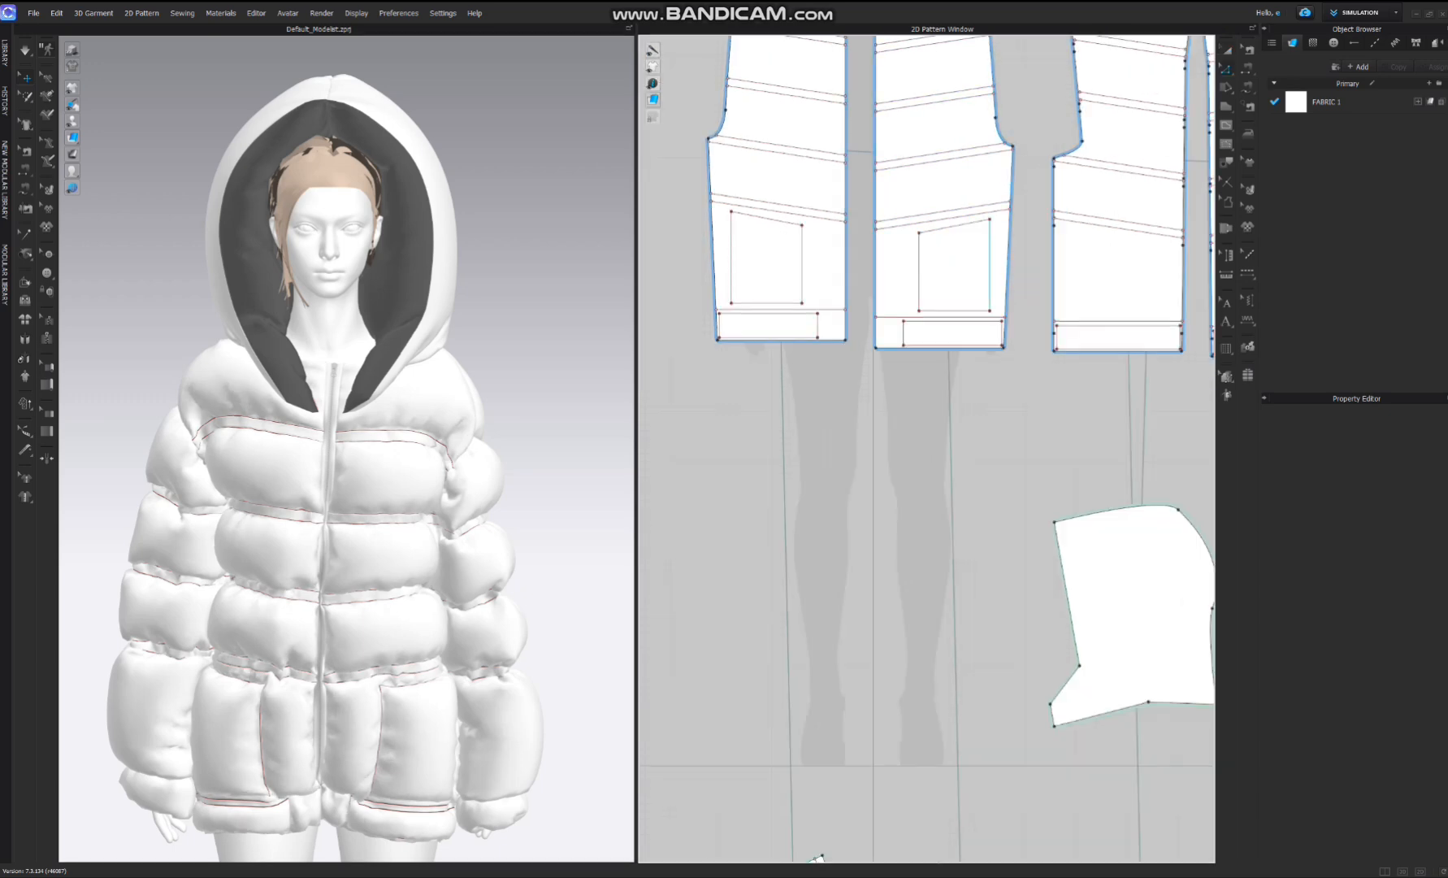
pyautogui.click(990, 293)
pyautogui.rightClick(988, 277)
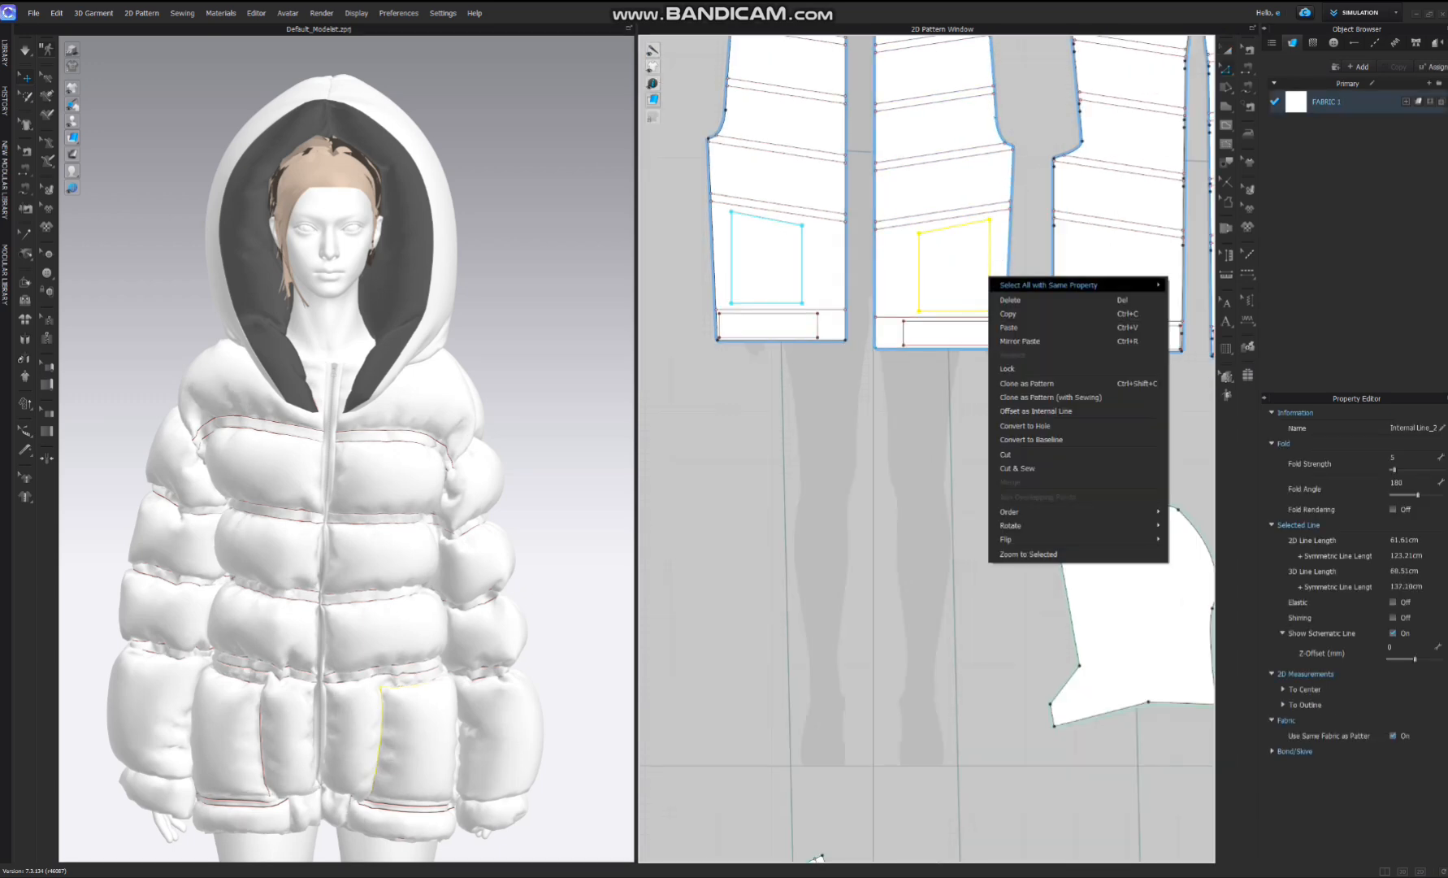
pyautogui.click(1027, 383)
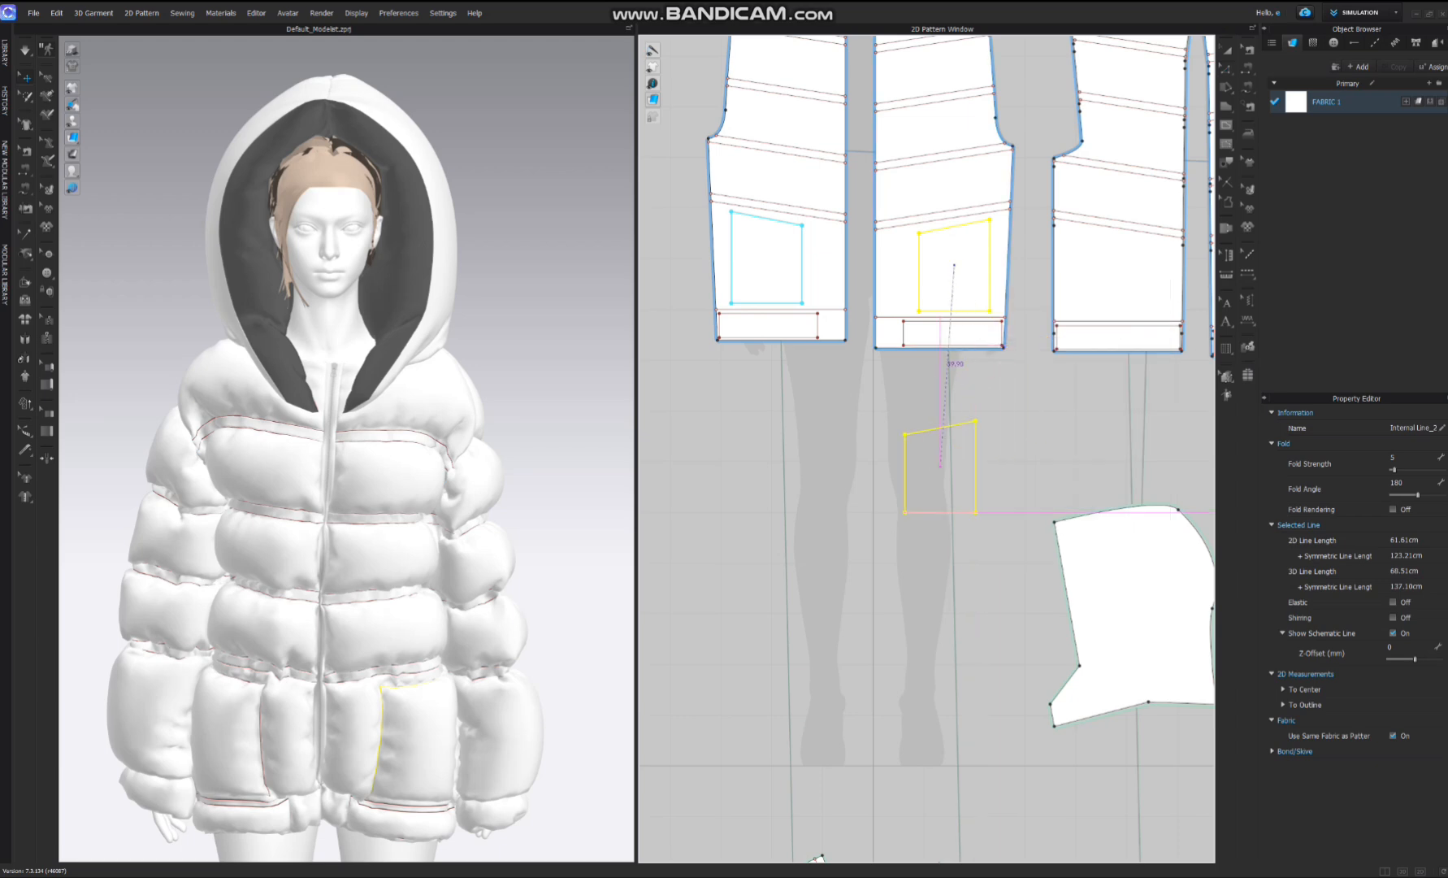
pyautogui.click(1016, 469)
# - Sew the cloned pocket's side and bottom edges to the pocket outline on the front panel, leaving its slanted top edge open
pyautogui.click(1248, 87)
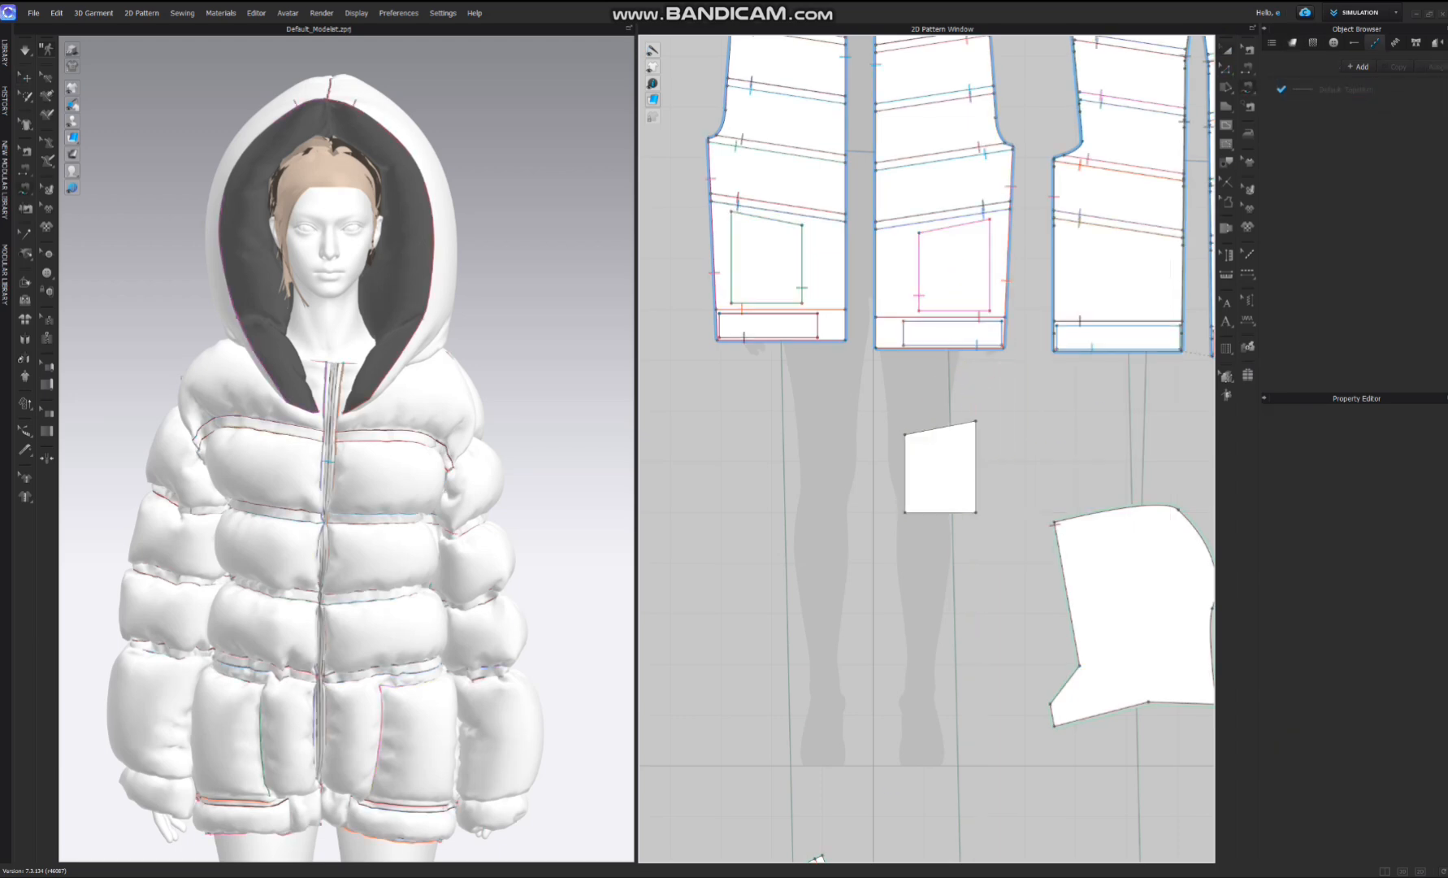
pyautogui.click(976, 422)
pyautogui.click(905, 435)
pyautogui.click(919, 233)
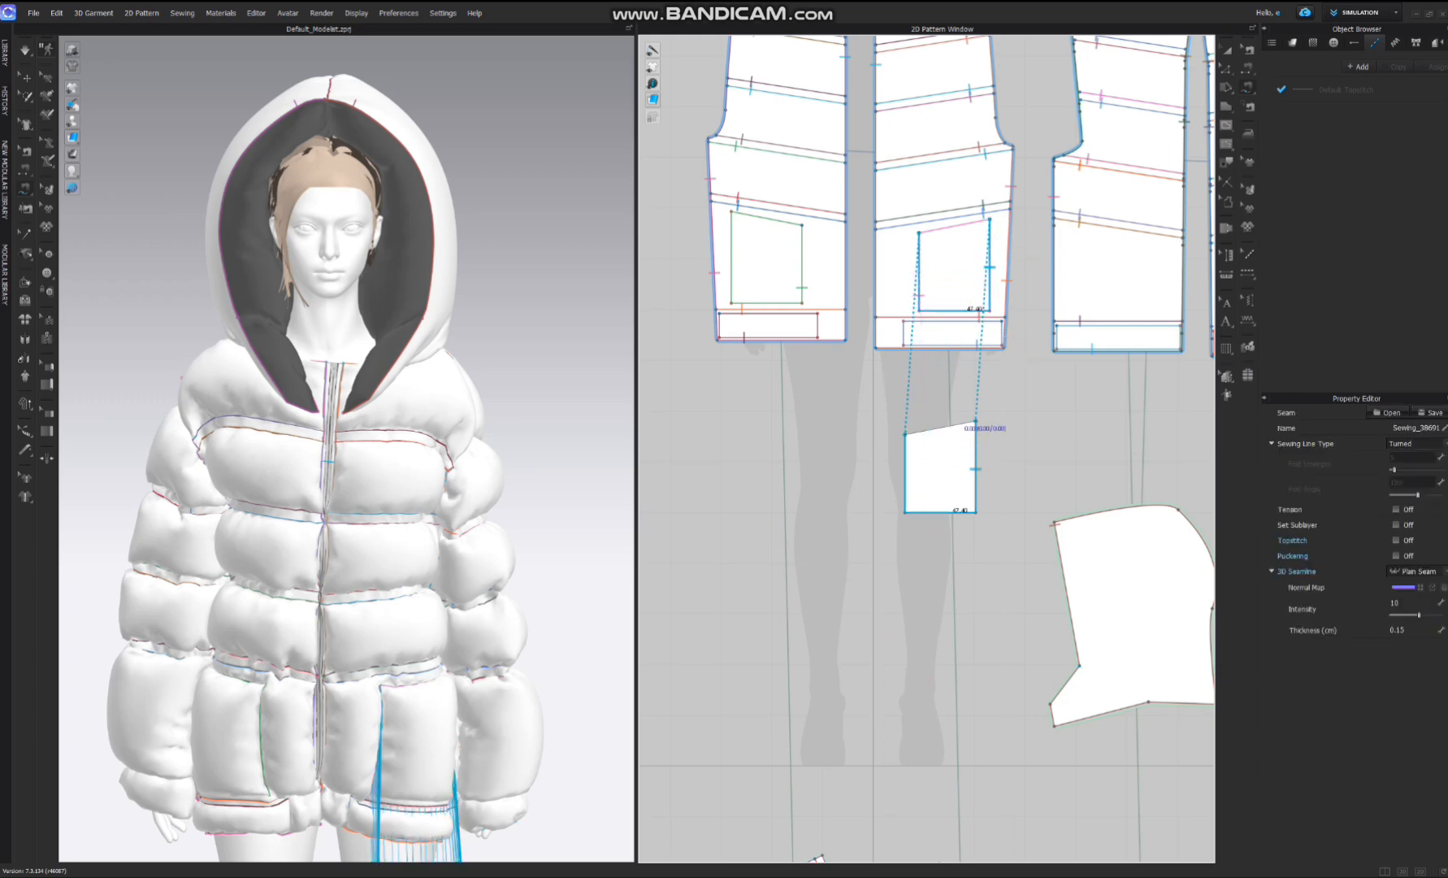
pyautogui.press('space')
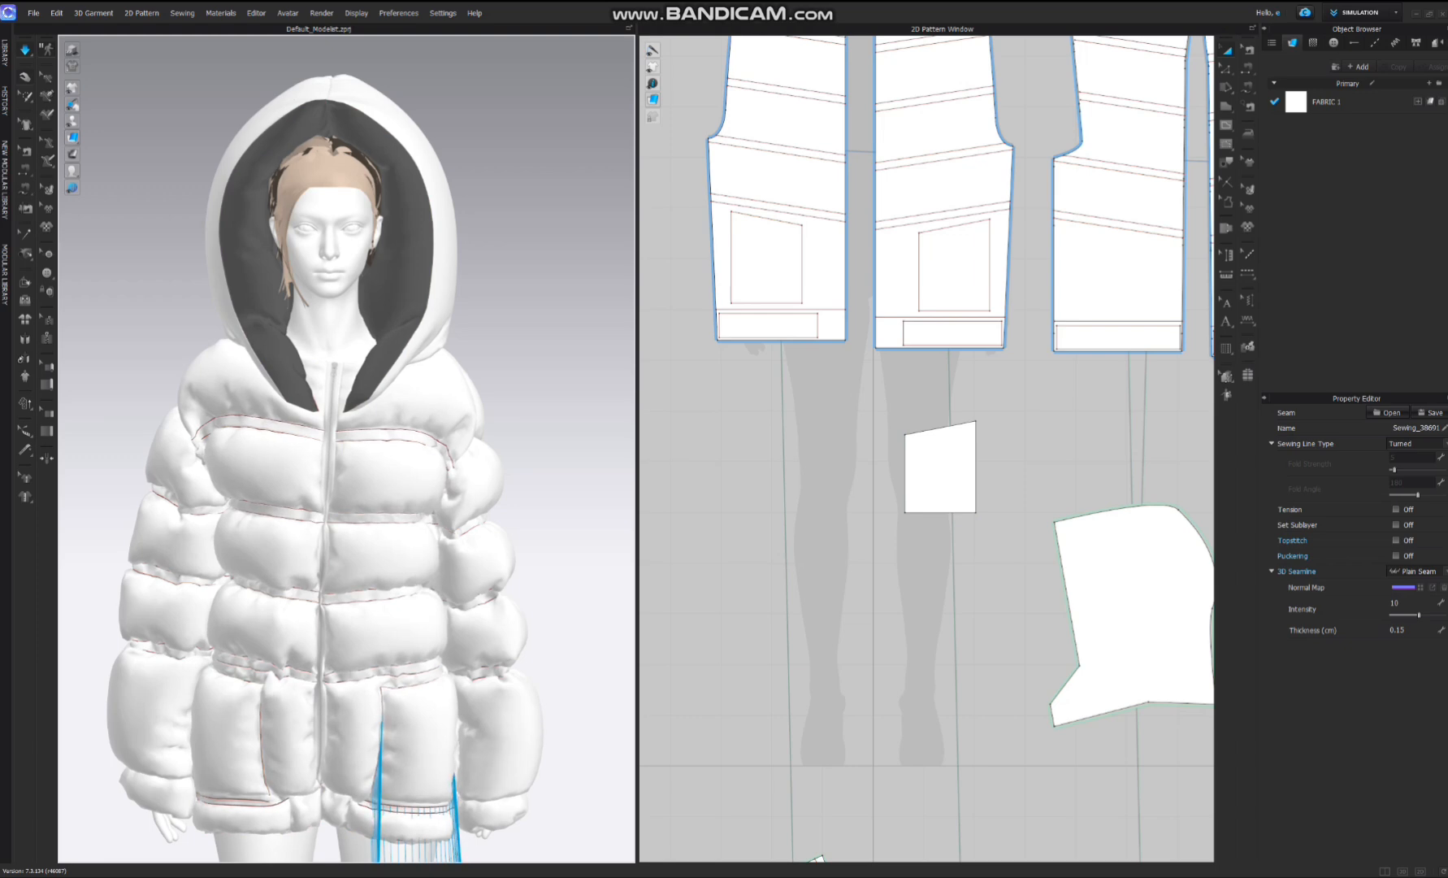
pyautogui.press('m')
pyautogui.scroll(-4, 585, 517)
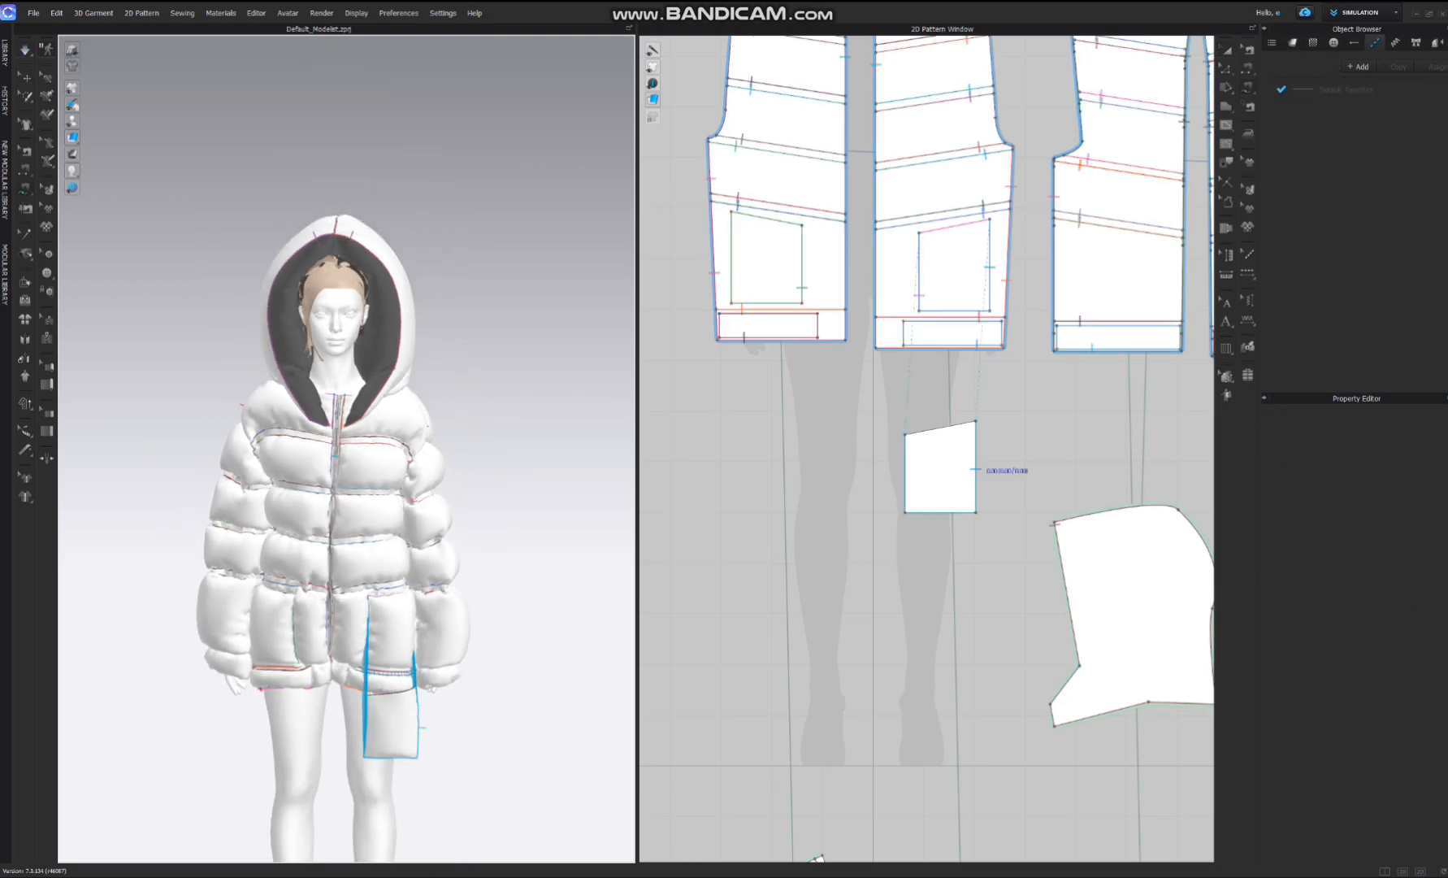
# - Simulate the sewn pocket onto the front panel and set its particle distance to 5 mm
pyautogui.click(1227, 50)
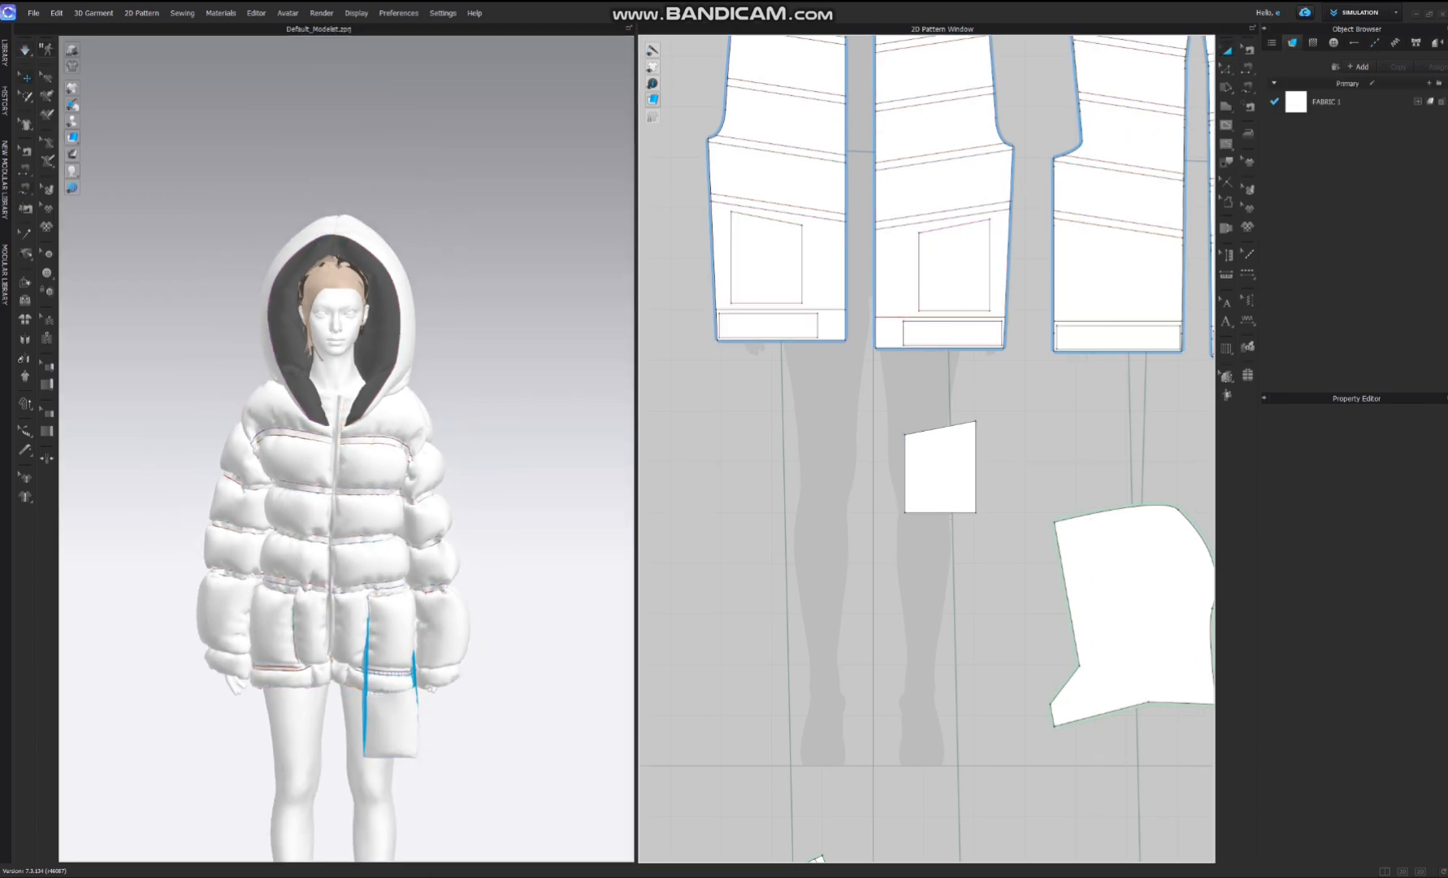
pyautogui.click(941, 468)
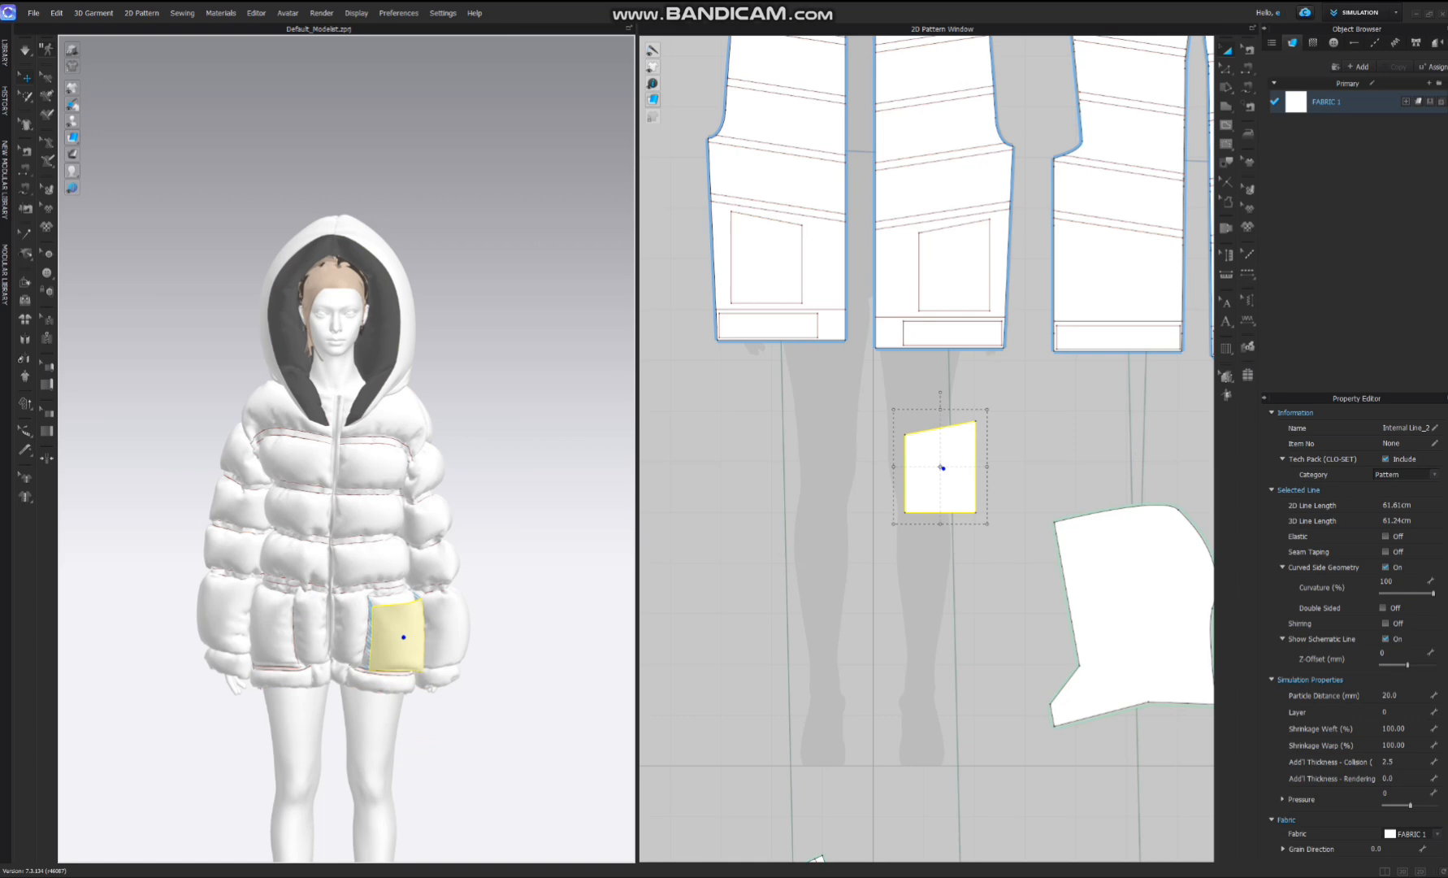
pyautogui.press('space')
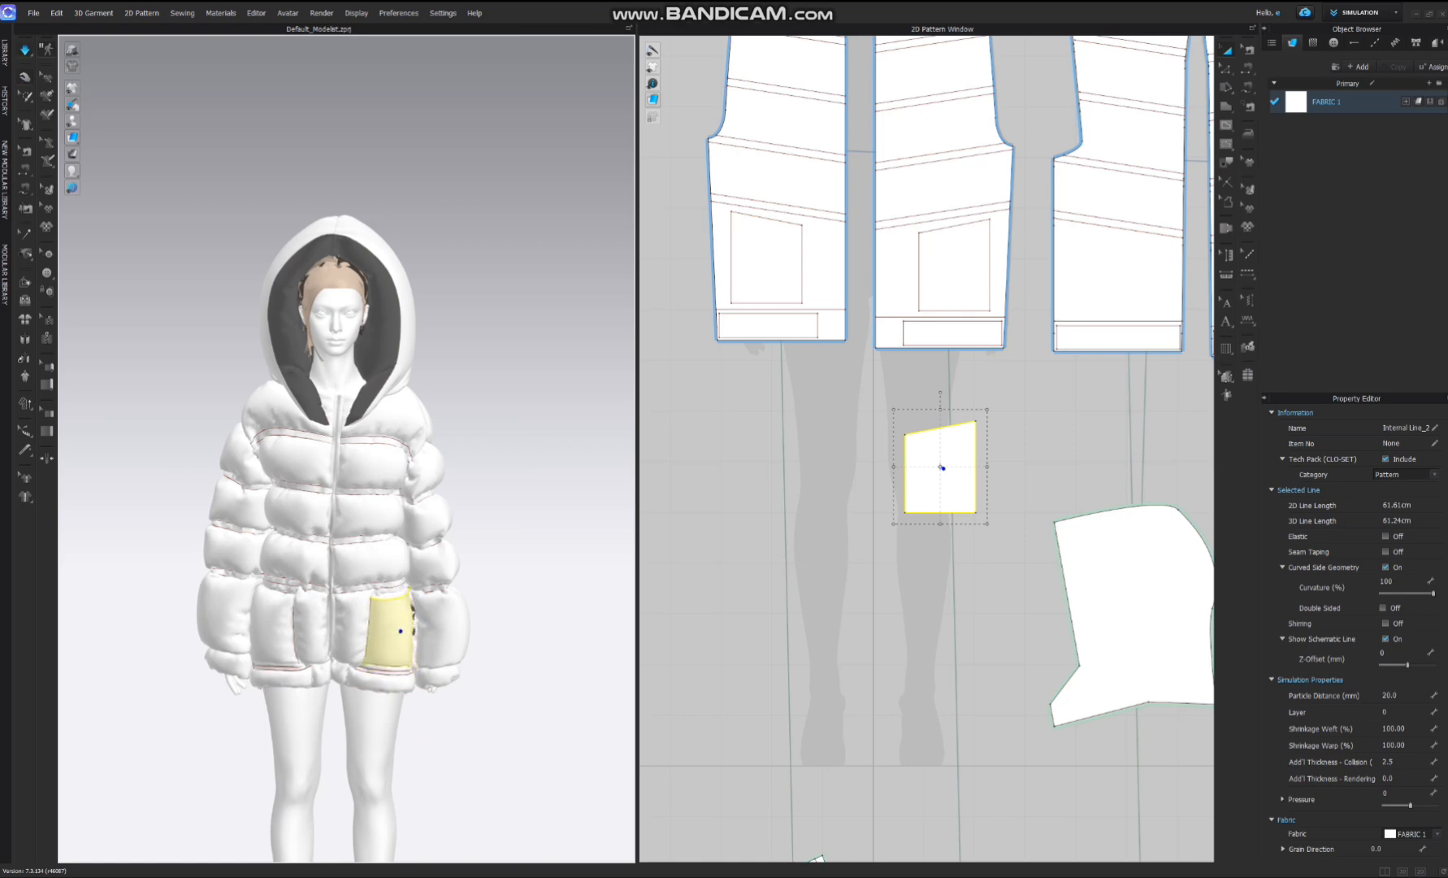
# - Create a symmetric pattern of the pocket with sewing and place it below the opposite front panel
pyautogui.rightClick(941, 468)
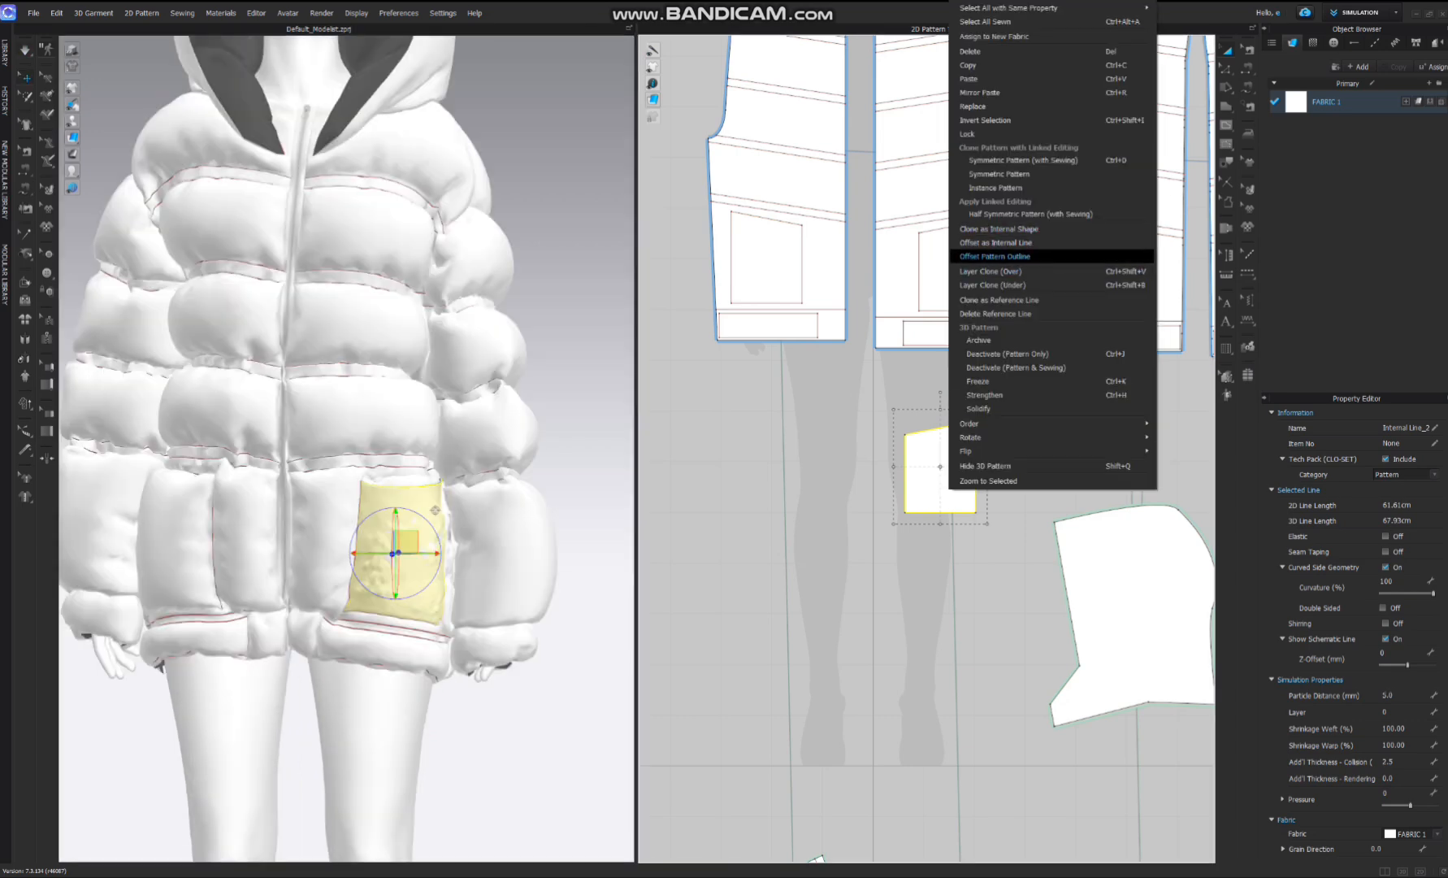
pyautogui.click(1023, 160)
pyautogui.click(800, 469)
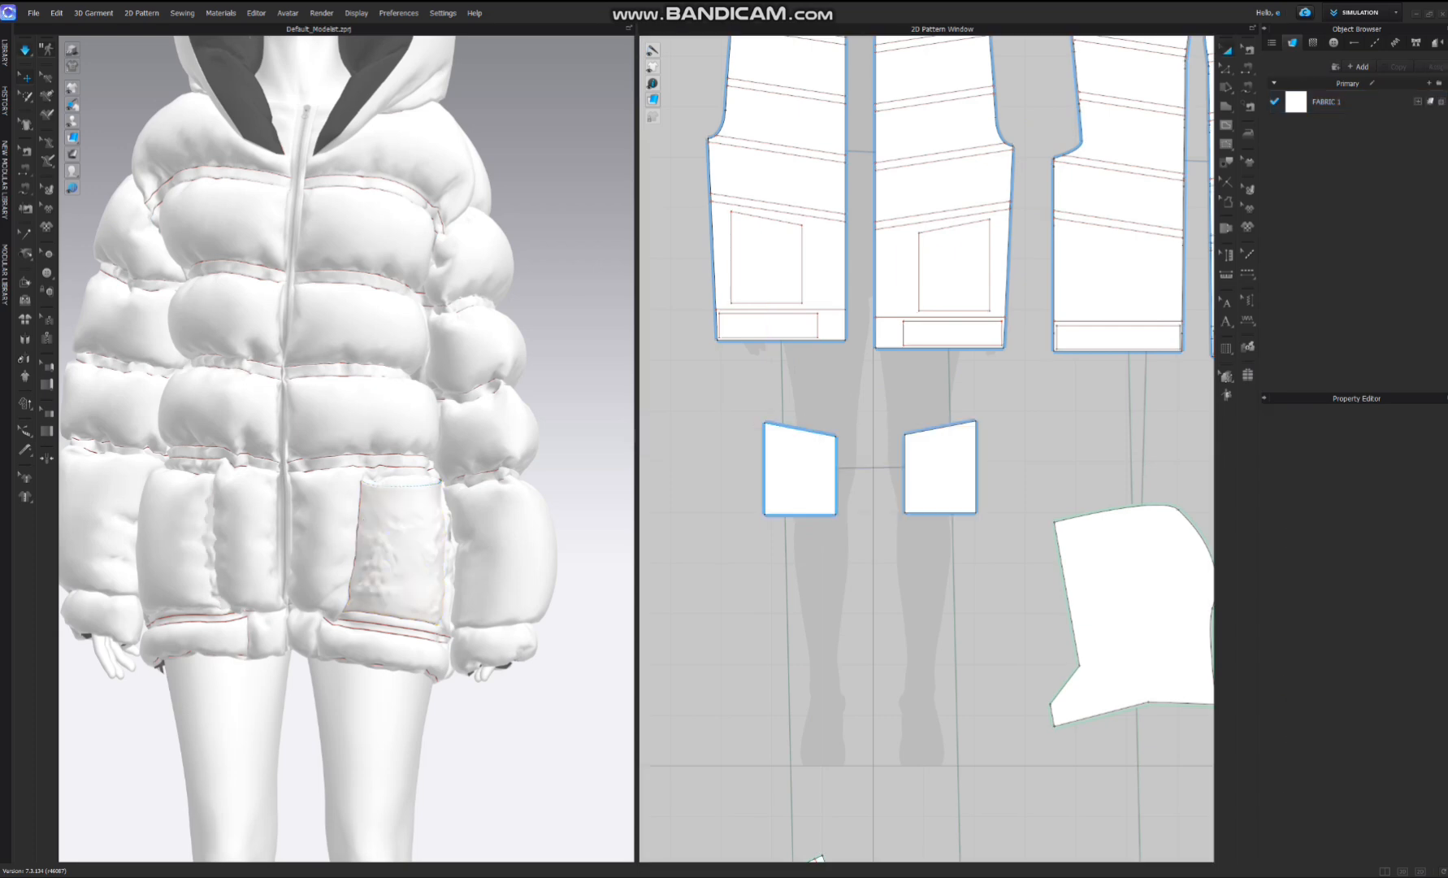
# - Simulate the mirrored pocket and pull its outer edge into position on the jacket front
pyautogui.press('space')
pyautogui.click(783, 458)
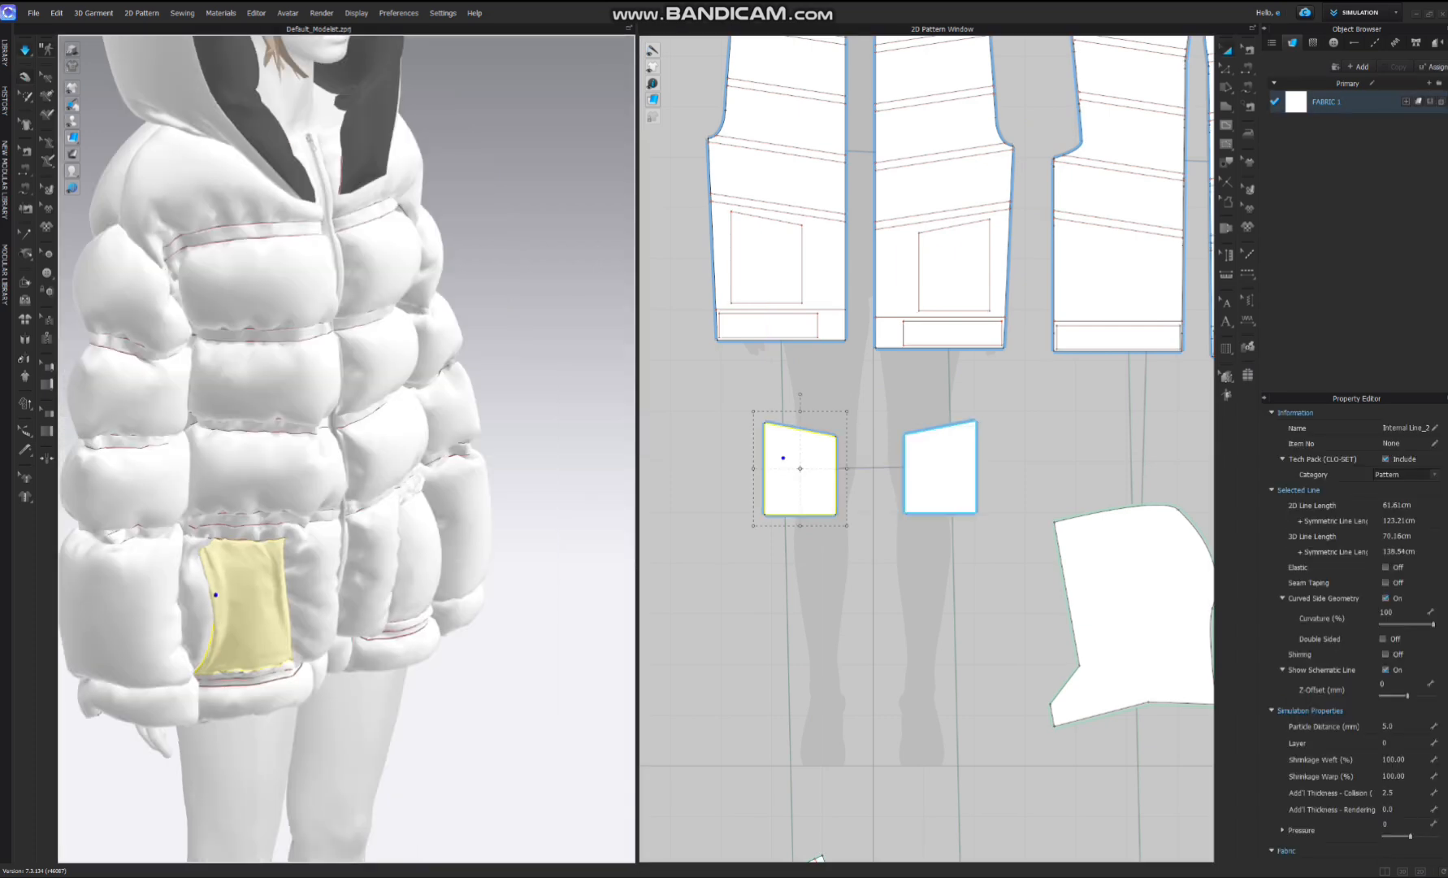
pyautogui.moveTo(183, 643); pyautogui.dragTo(214, 589)
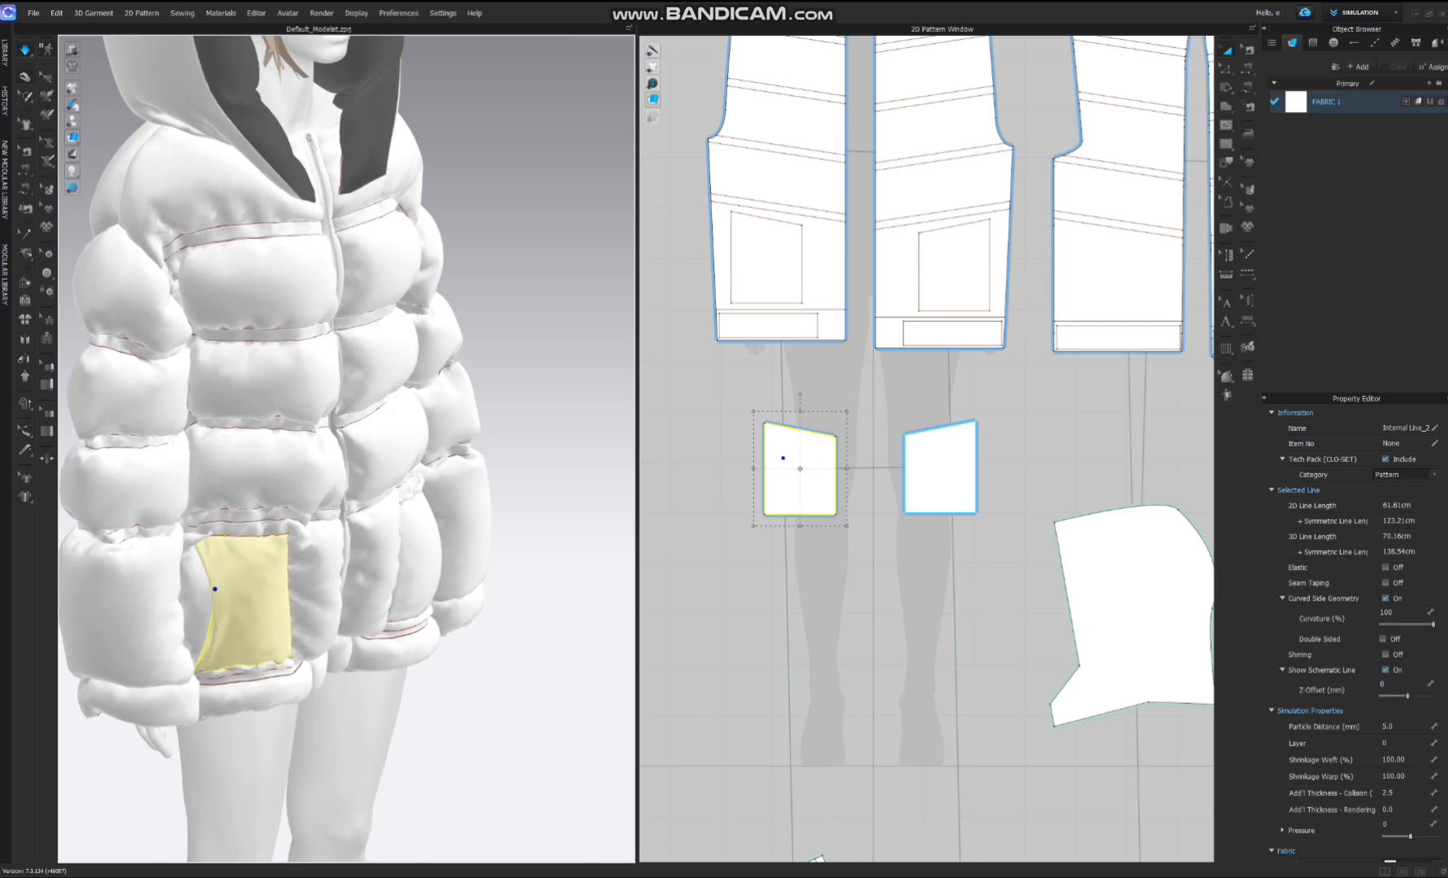
pyautogui.scroll(-3, 215, 591)
pyautogui.moveTo(216, 591); pyautogui.dragTo(137, 591, button='right')
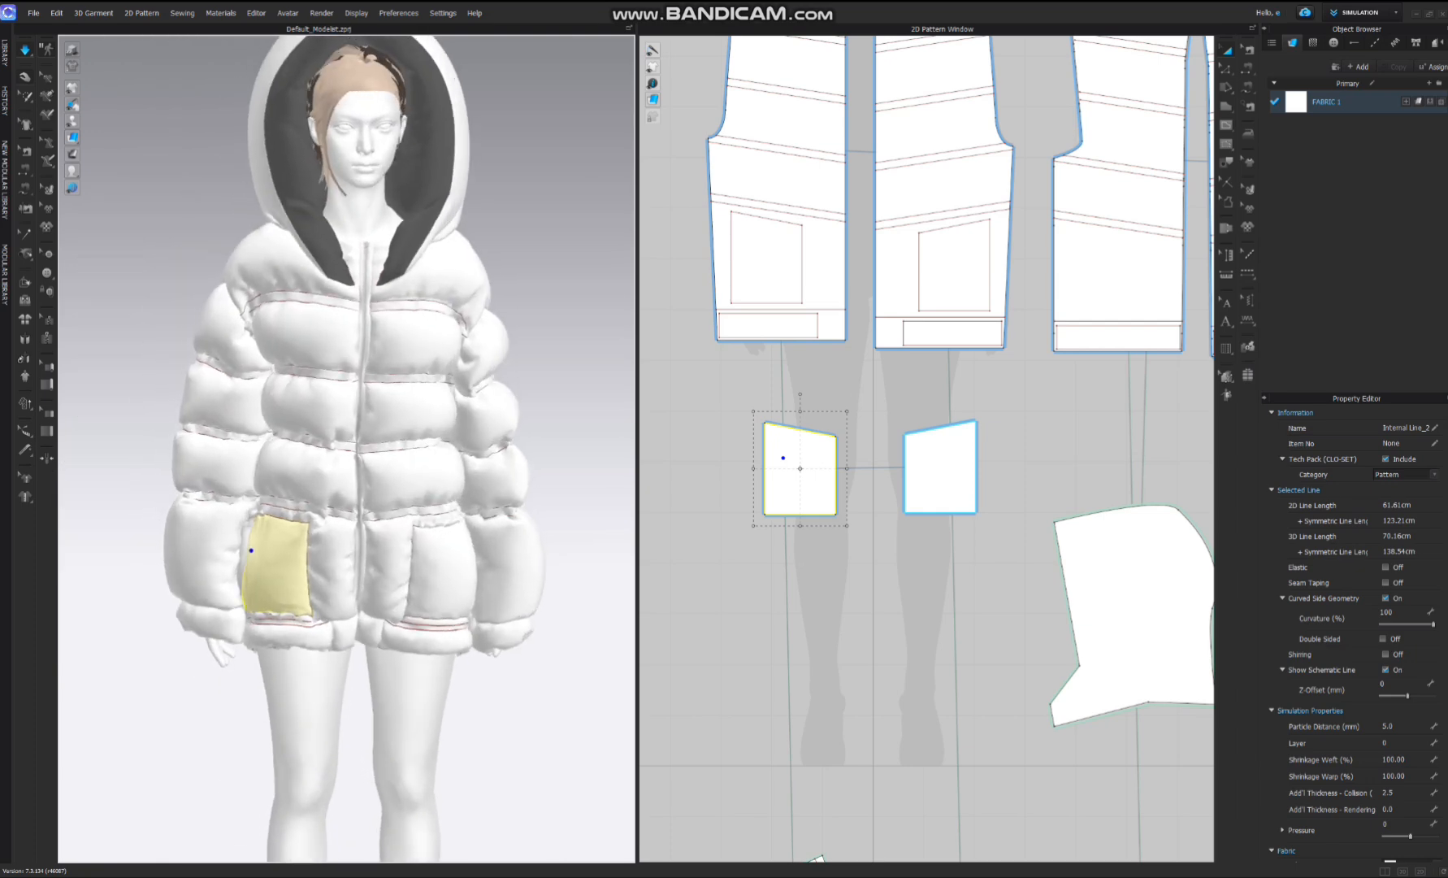
pyautogui.scroll(-4, 857, 454)
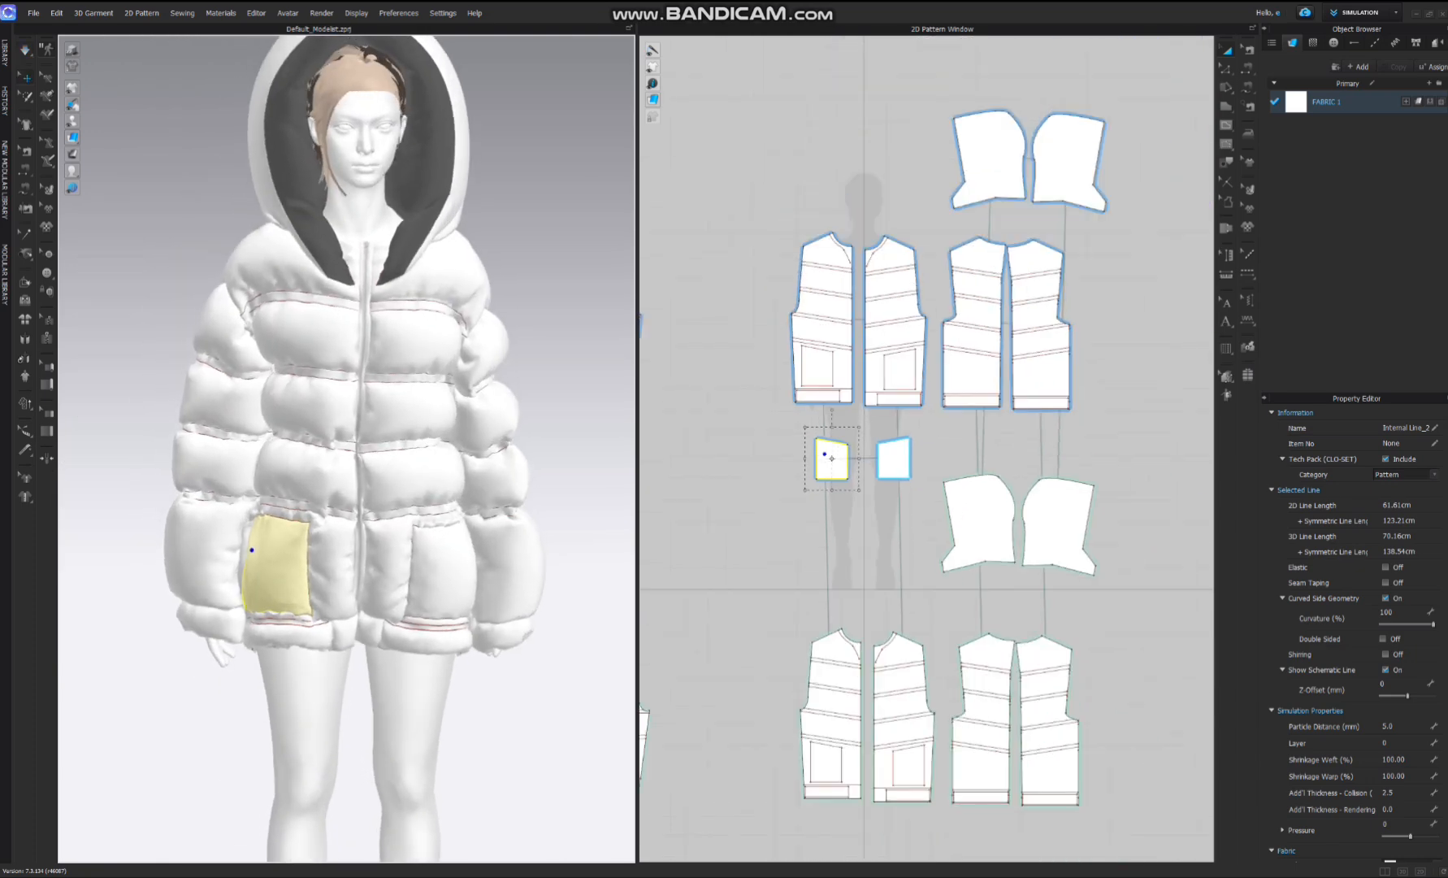
# - Set the simulation layer of both pockets to 1 and simulate the jacket again
pyautogui.moveTo(940, 425); pyautogui.dragTo(787, 493)
pyautogui.press('space')
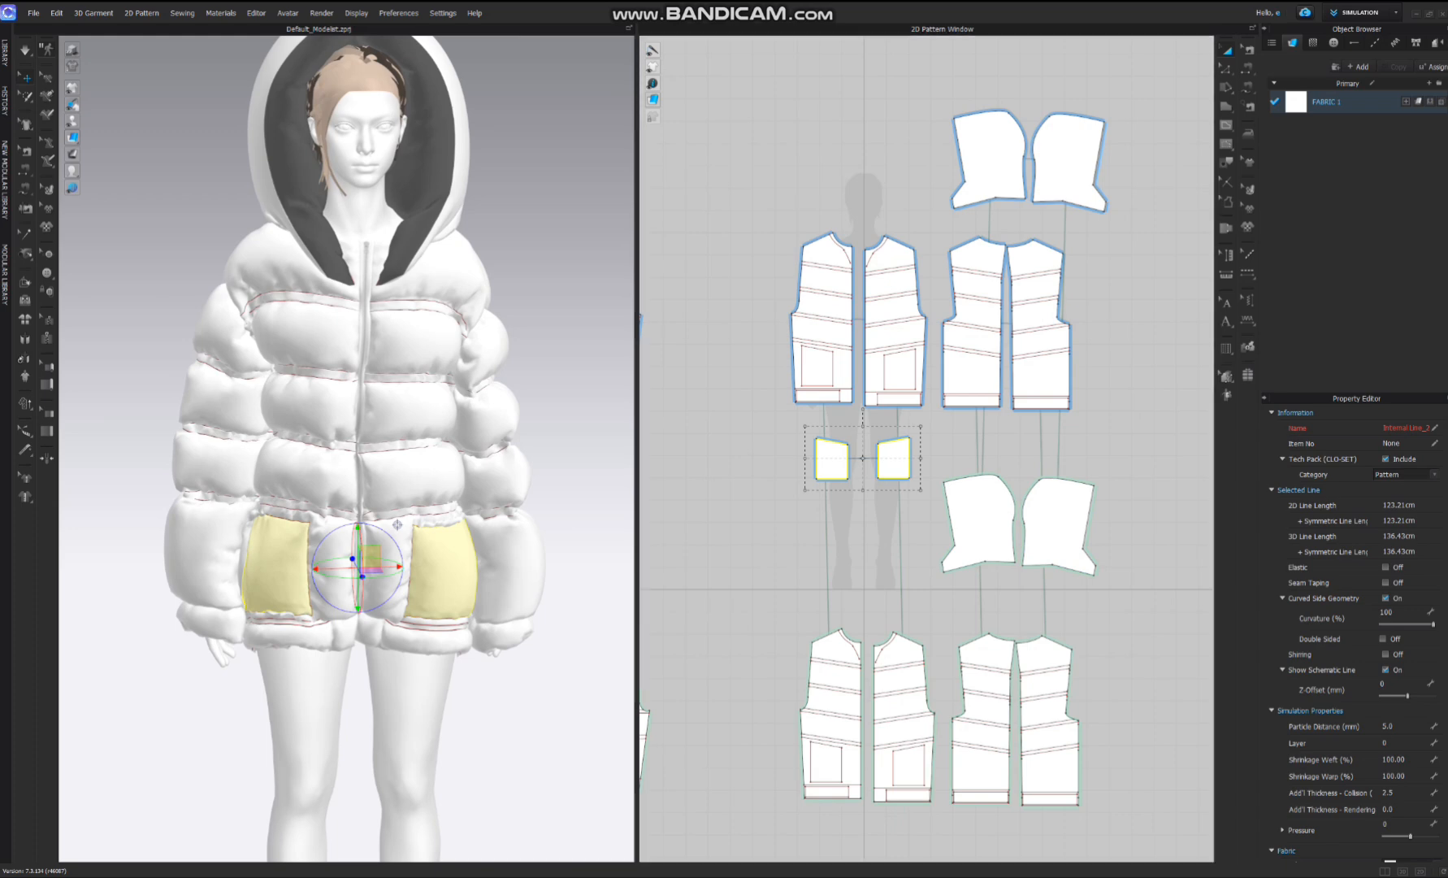
pyautogui.click(1395, 743)
pyautogui.write('1')
pyautogui.press('Return')
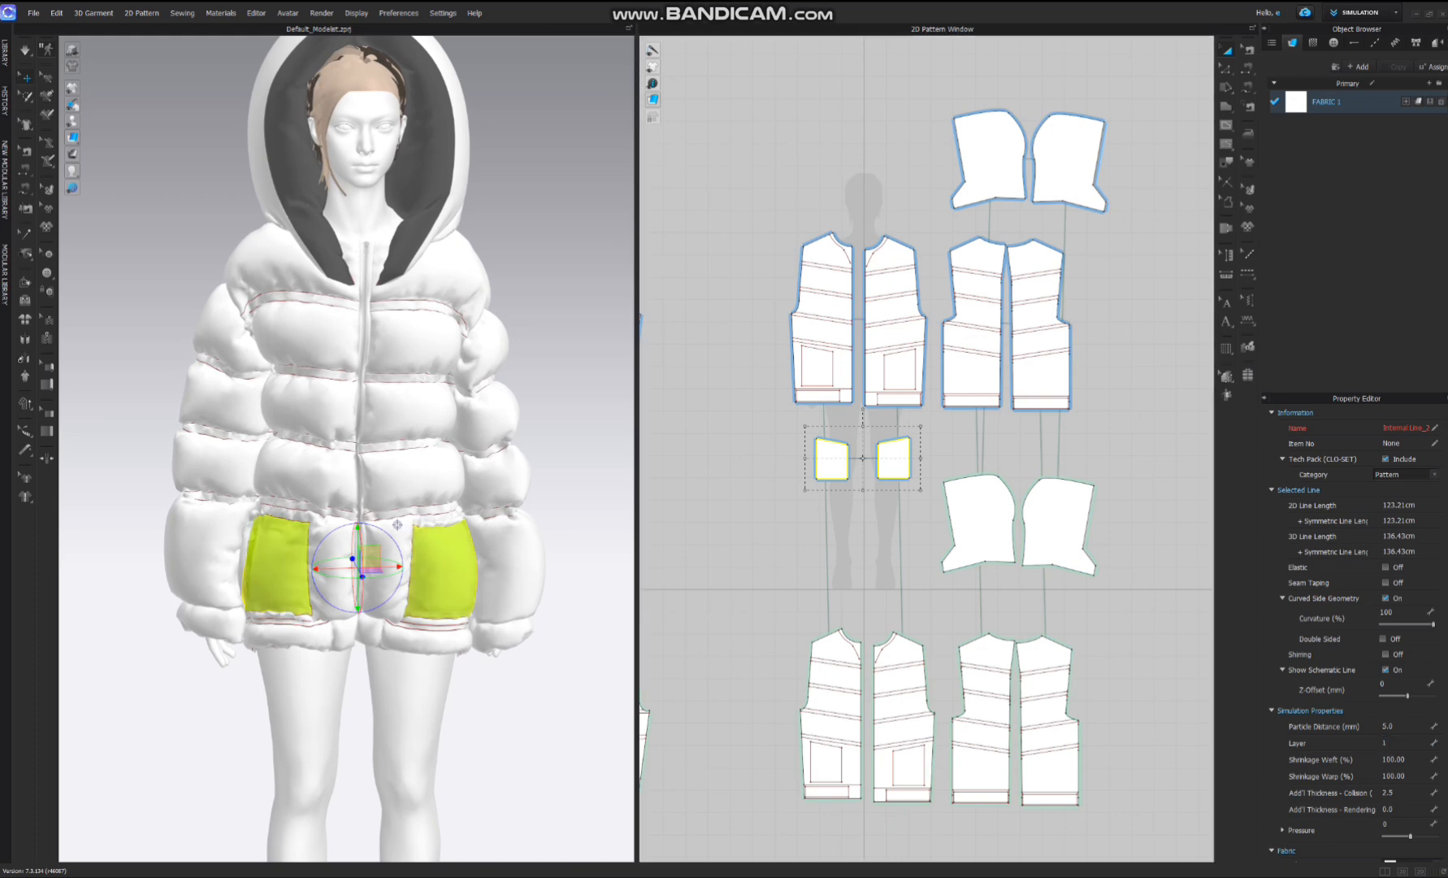
pyautogui.press('space')
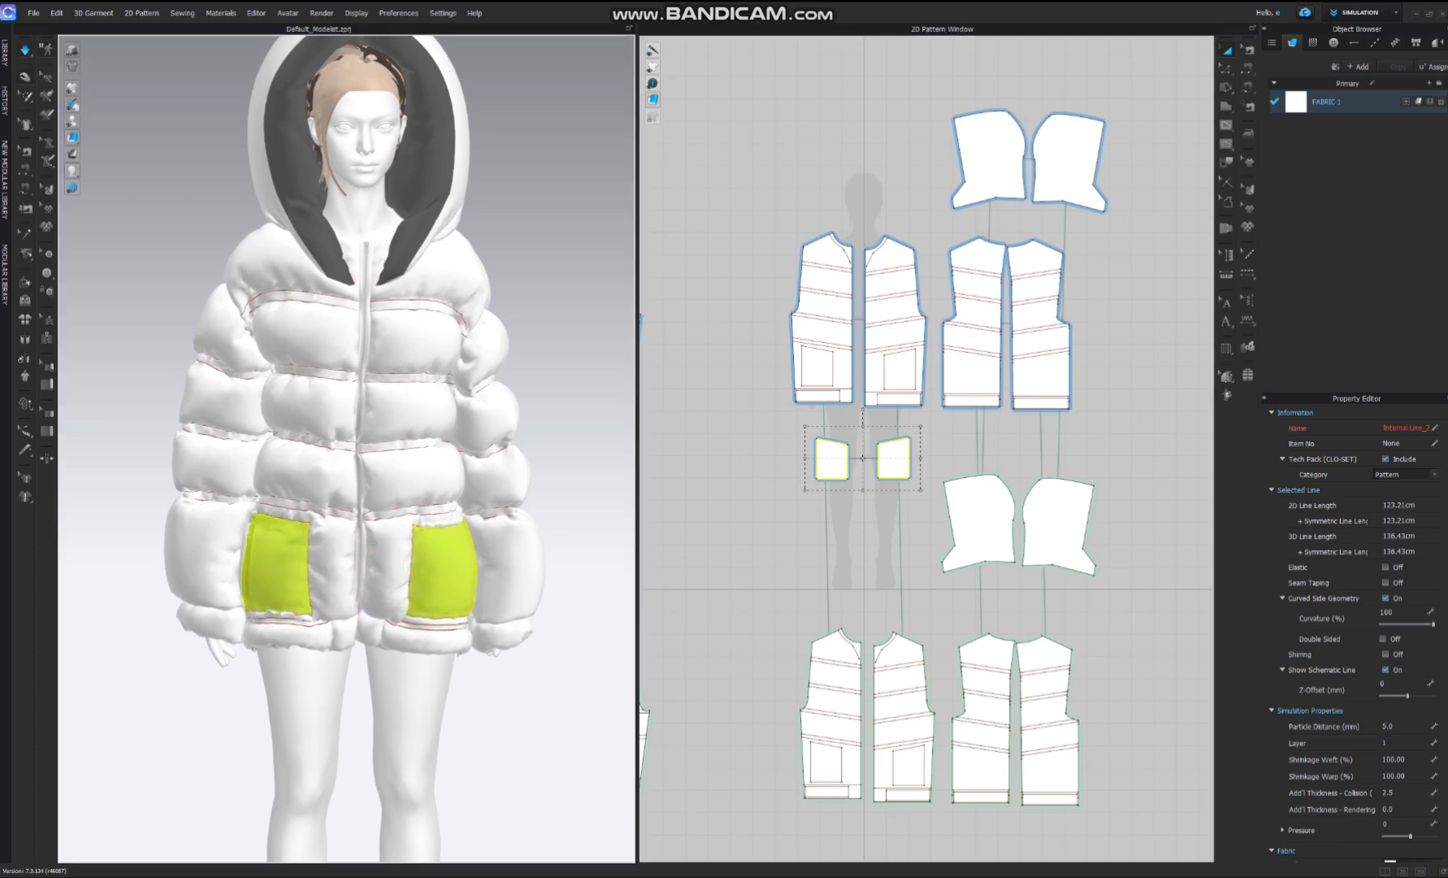
pyautogui.press('space')
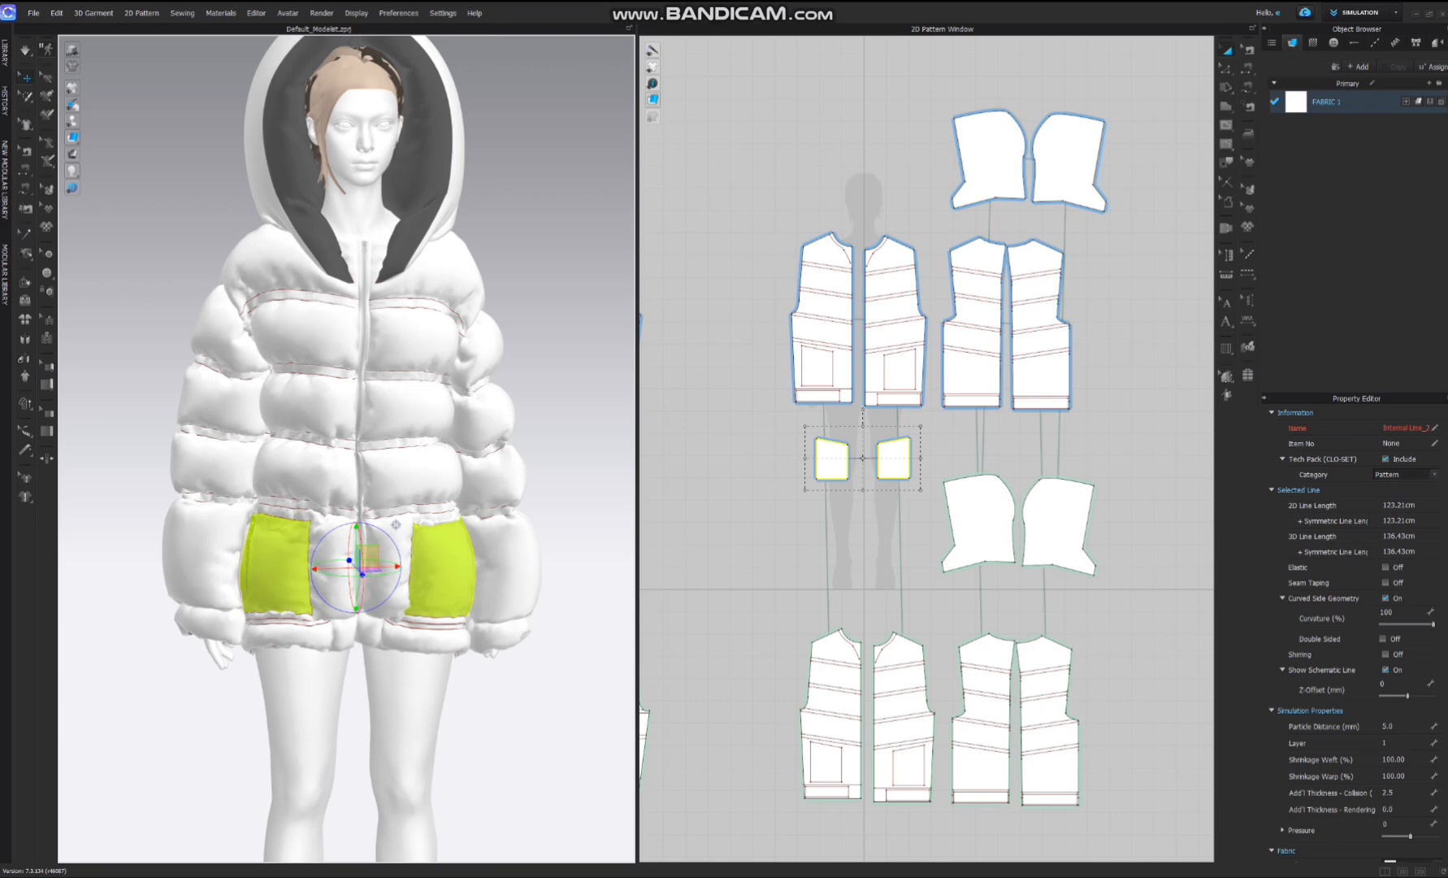
pyautogui.scroll(2, 483, 162)
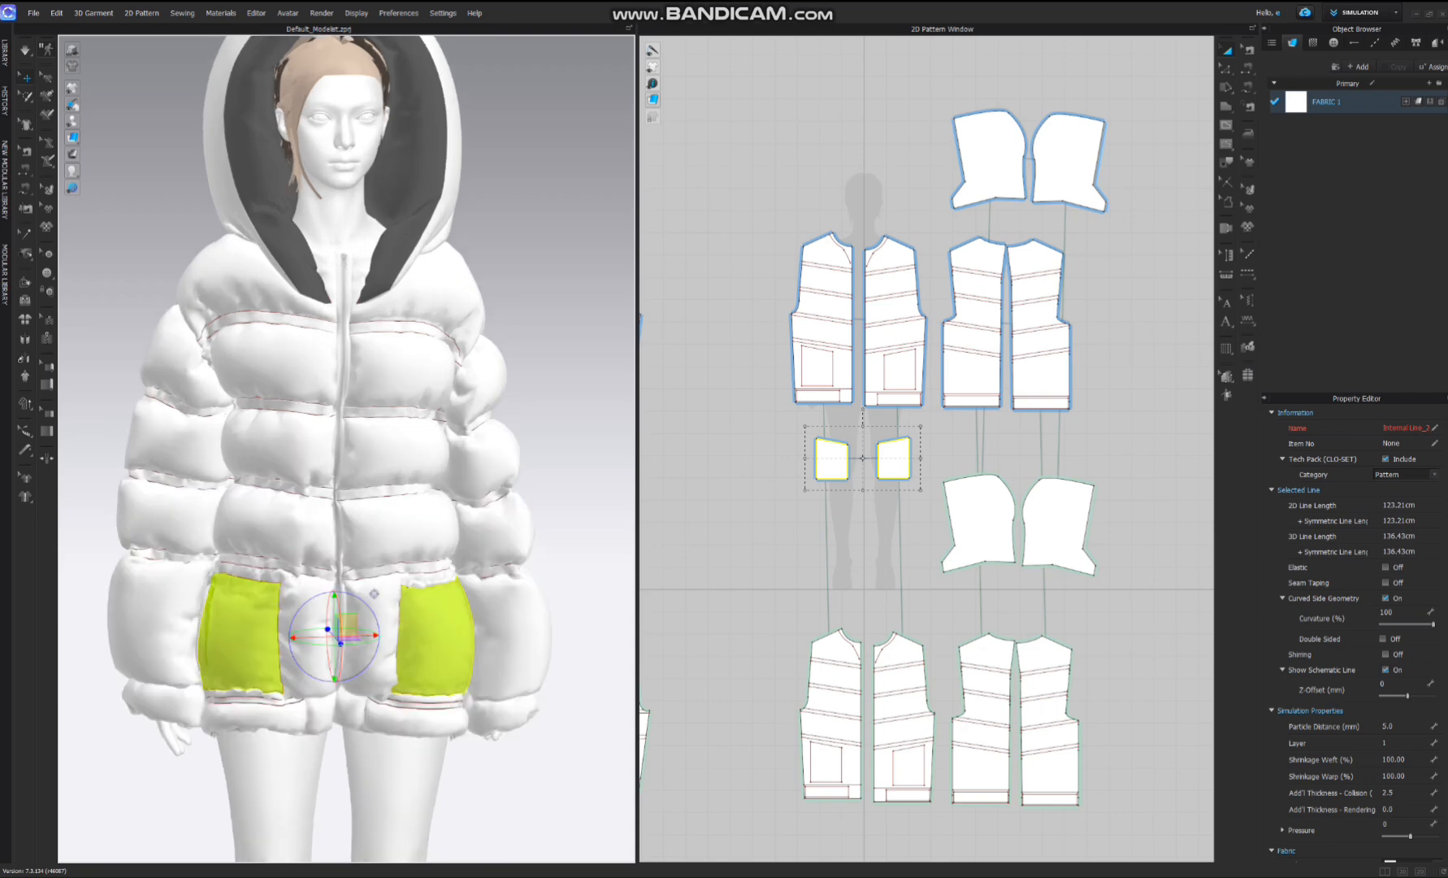
# - Turn on shirring for all jacket pieces except the long separate strip, with a height of 7.00 cm
pyautogui.click(1040, 374)
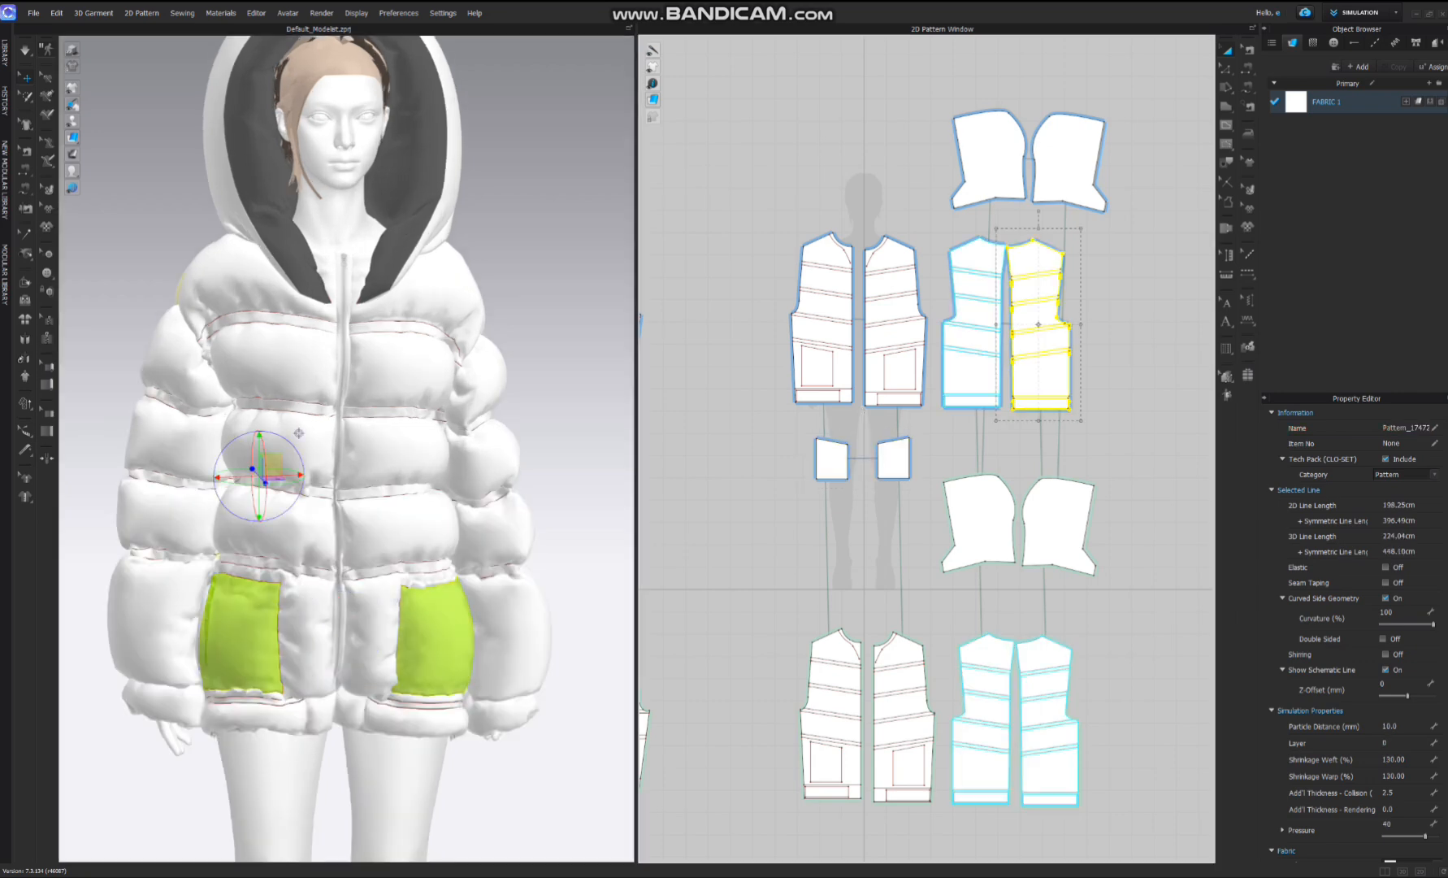
pyautogui.scroll(-5, 1090, 275)
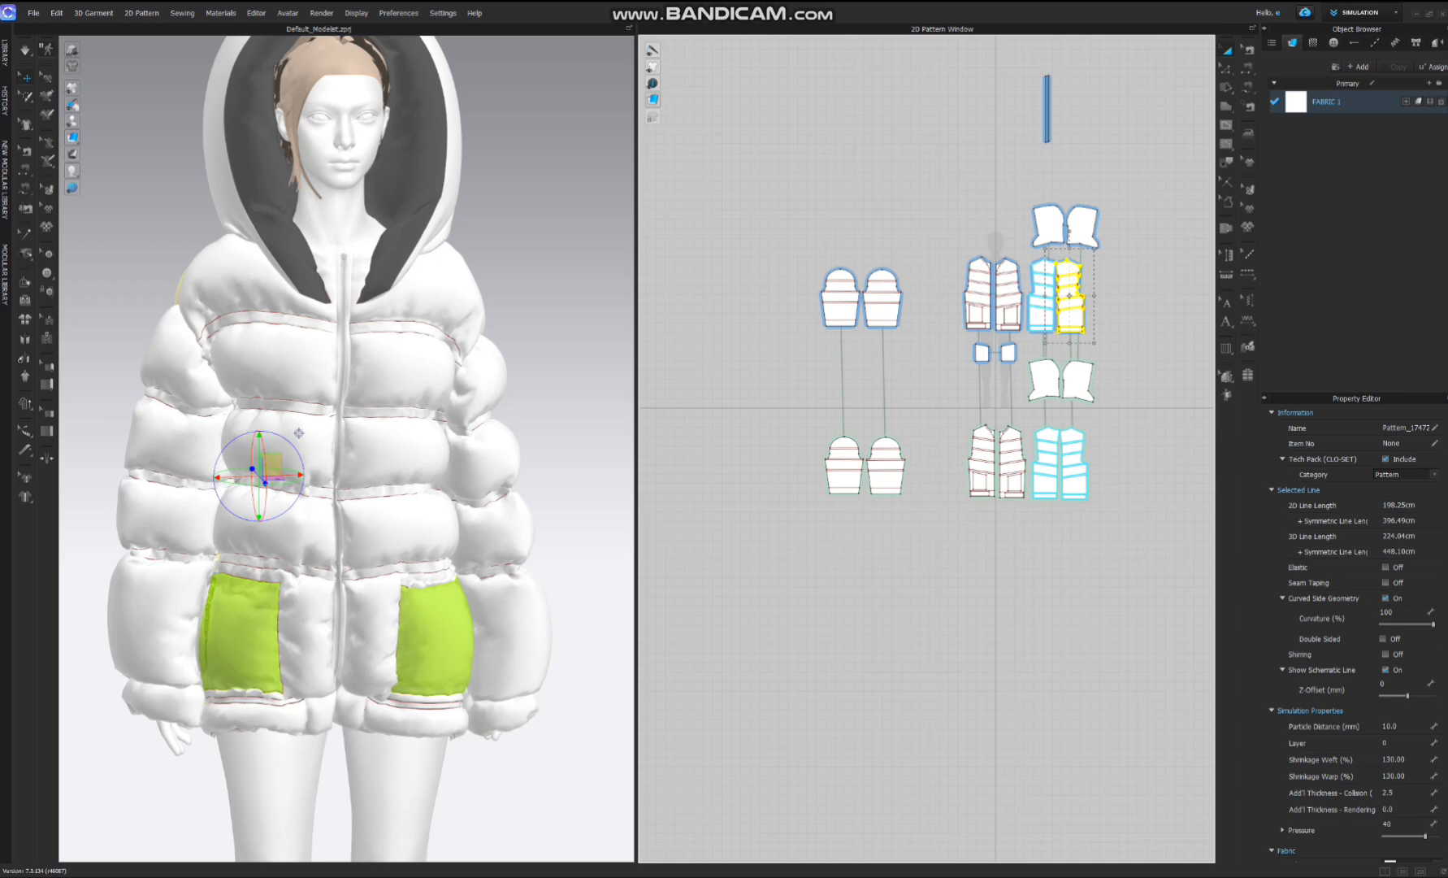
pyautogui.moveTo(1132, 175); pyautogui.dragTo(669, 590)
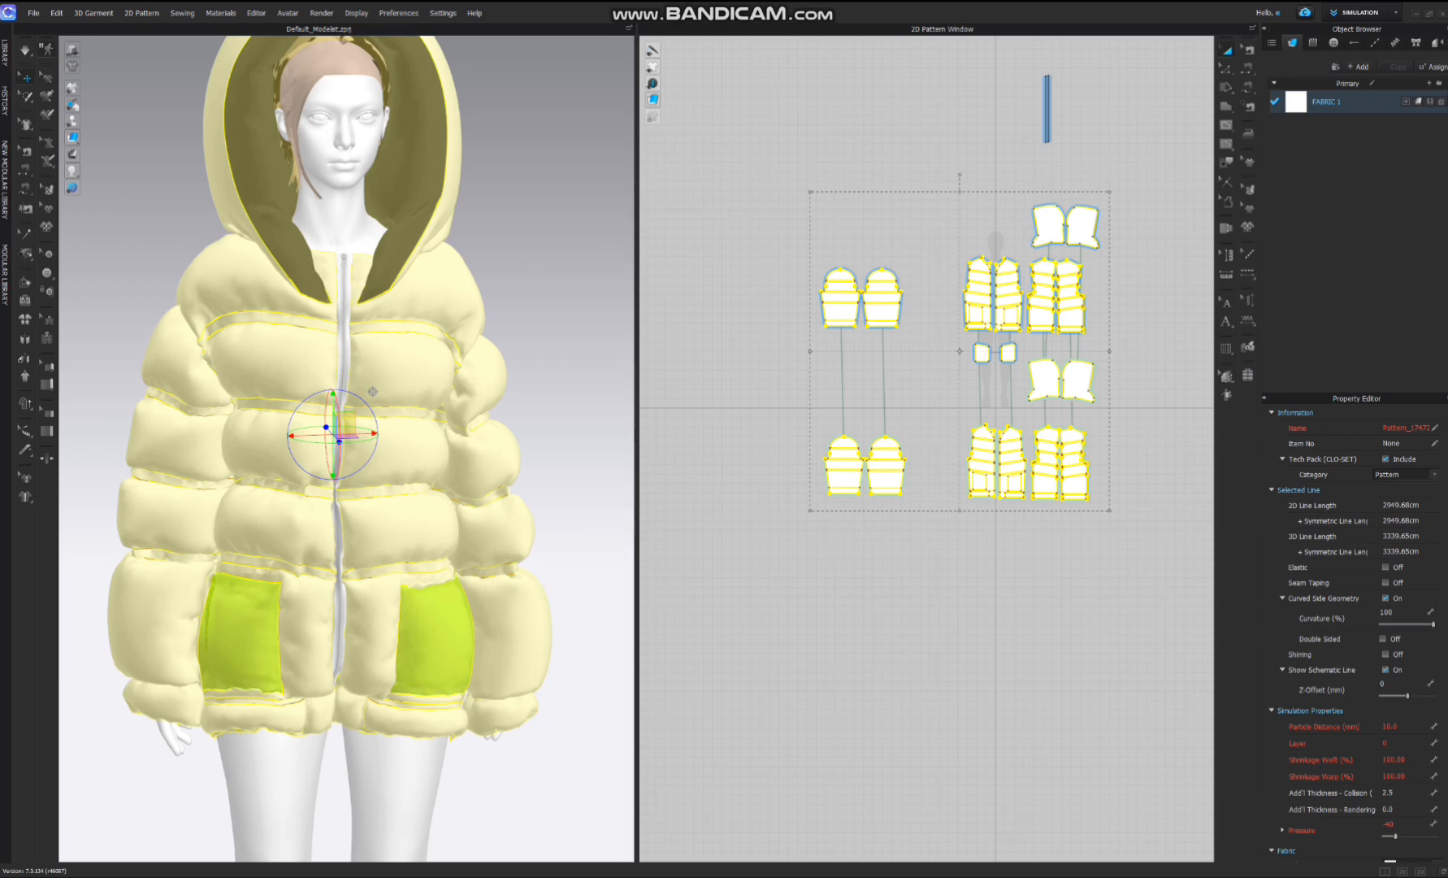
pyautogui.click(1385, 654)
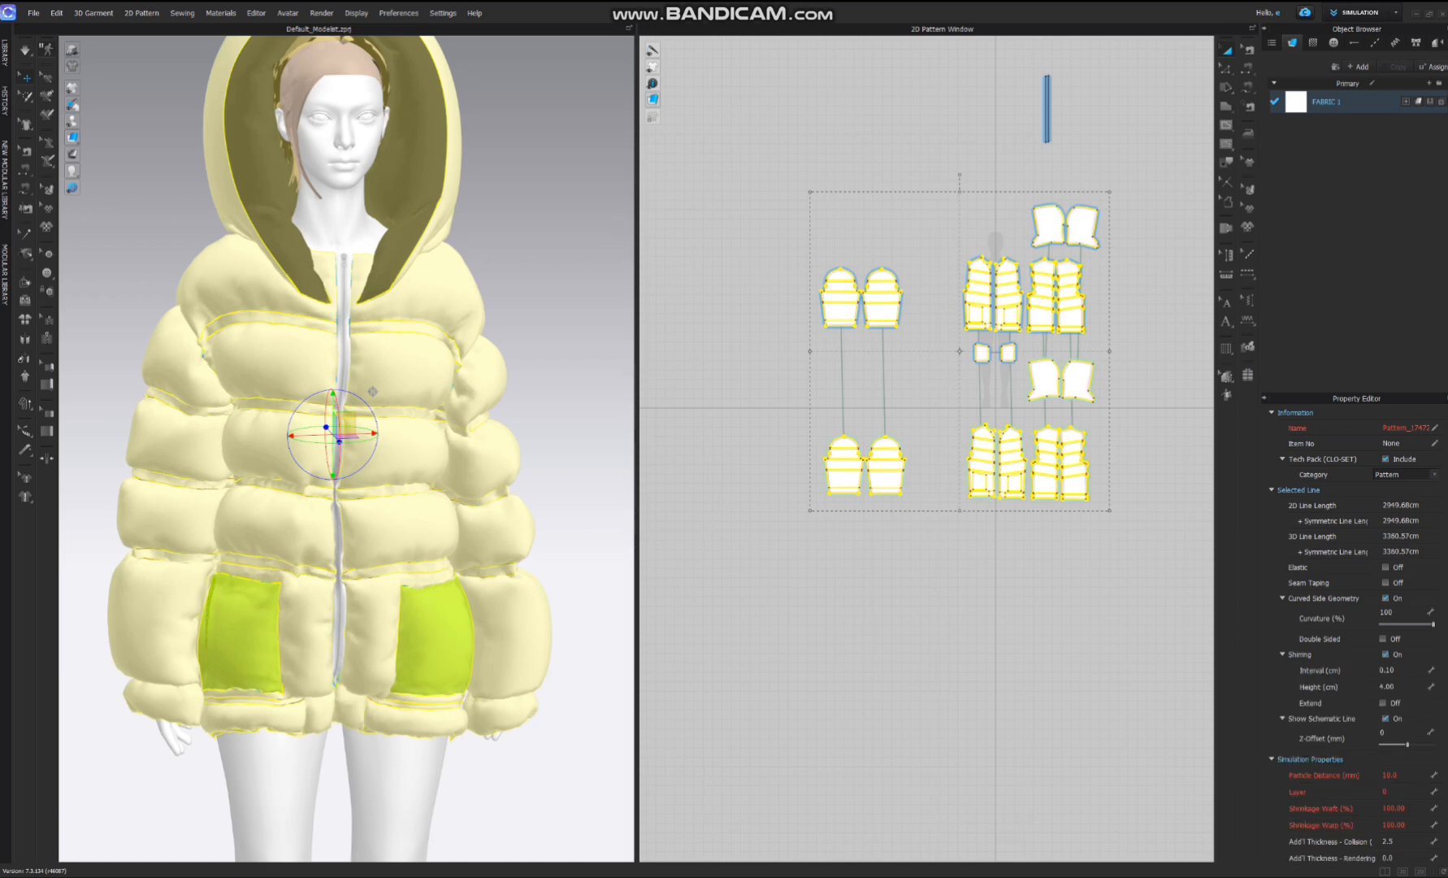
pyautogui.click(1389, 687)
pyautogui.write('7')
pyautogui.press('Return')
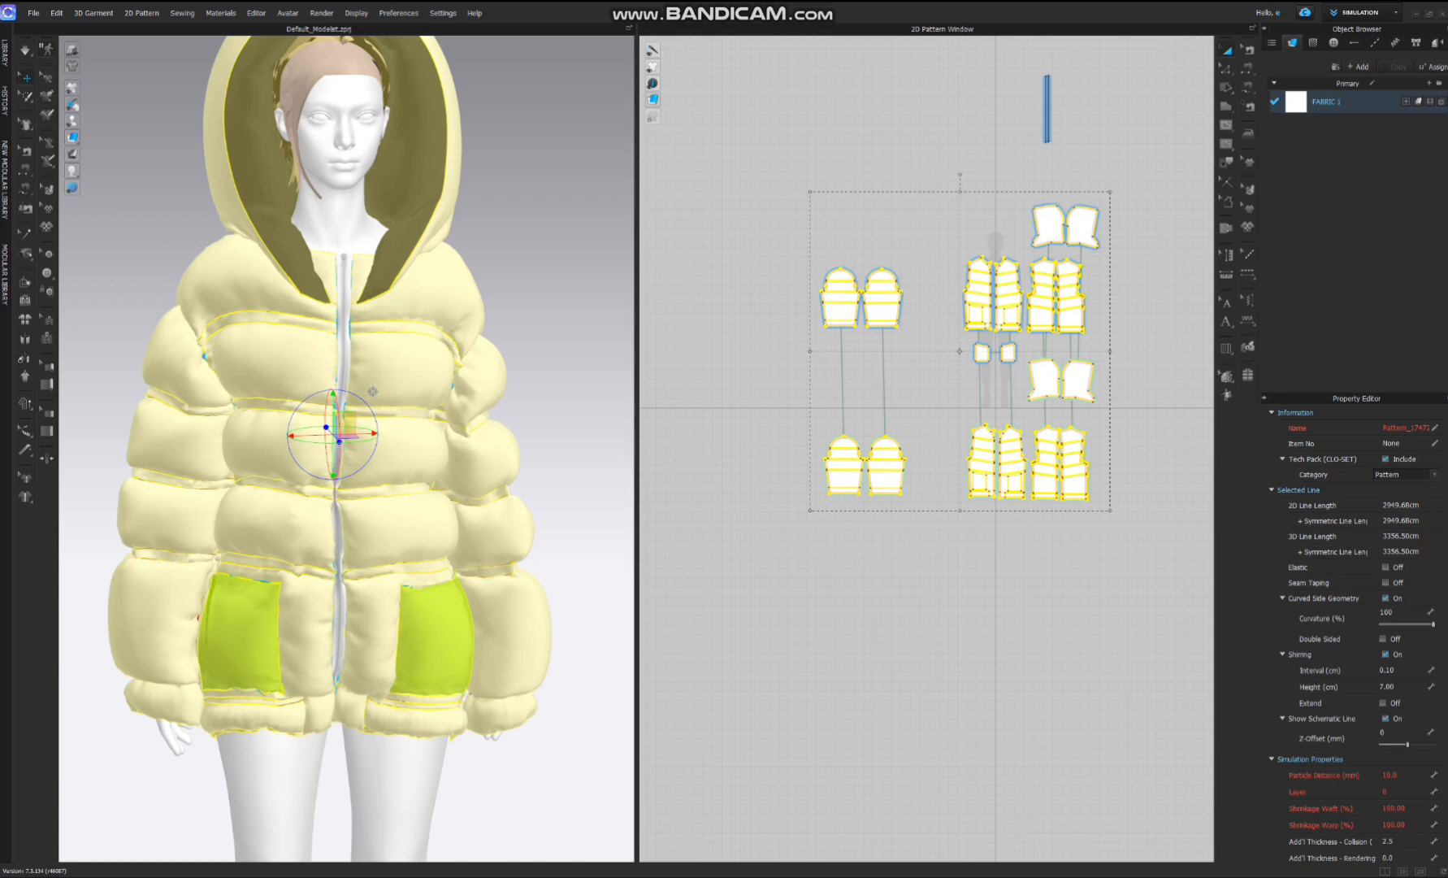
# - Simulate the jacket with the shirring applied and examine it from different angles
pyautogui.press('space')
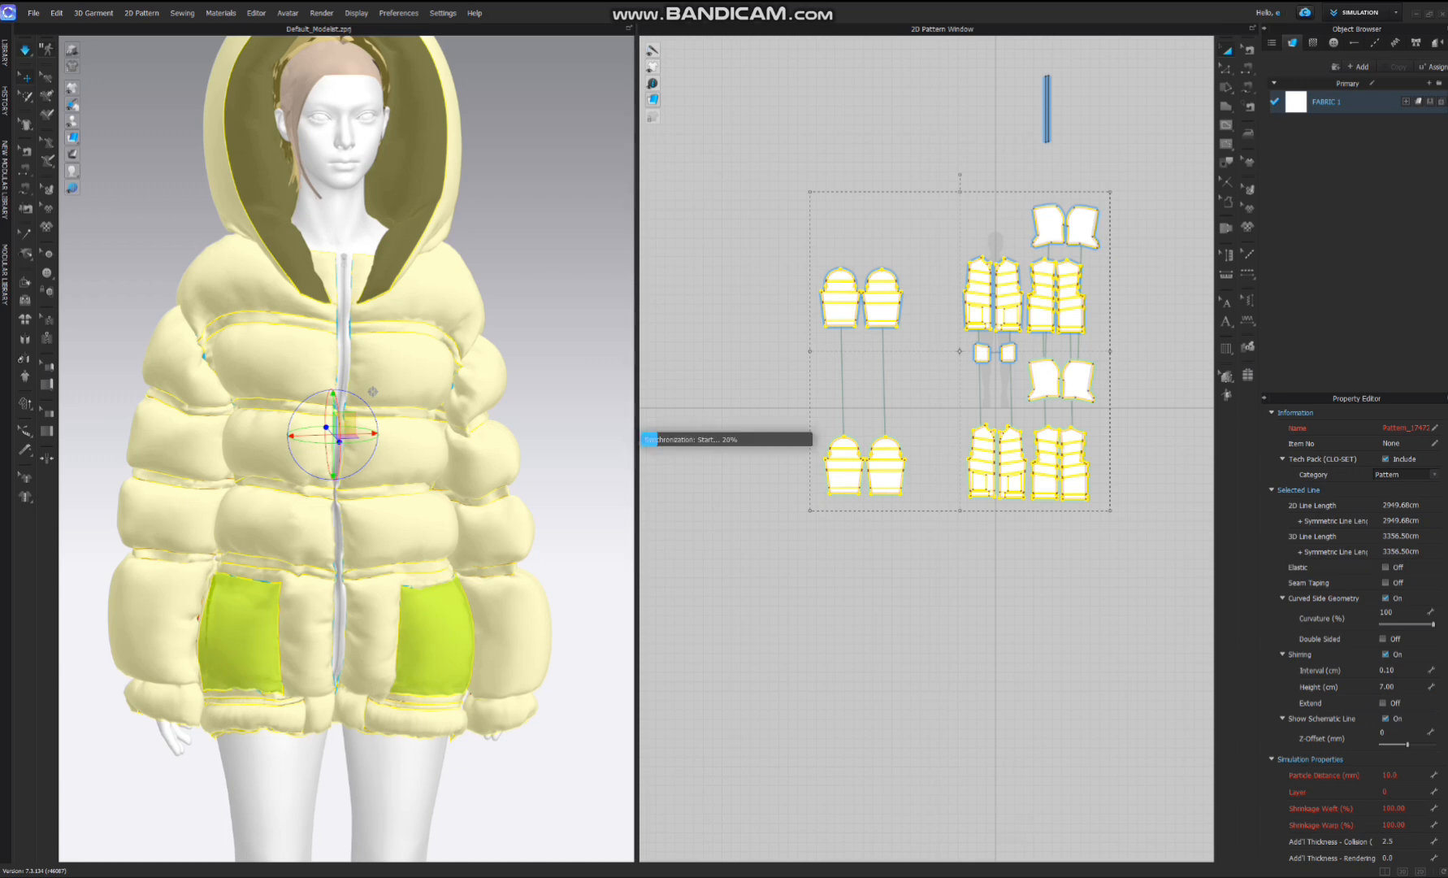
pyautogui.press('space')
pyautogui.moveTo(488, 456); pyautogui.dragTo(382, 447, button='right')
pyautogui.moveTo(354, 353); pyautogui.dragTo(392, 364, button='right')
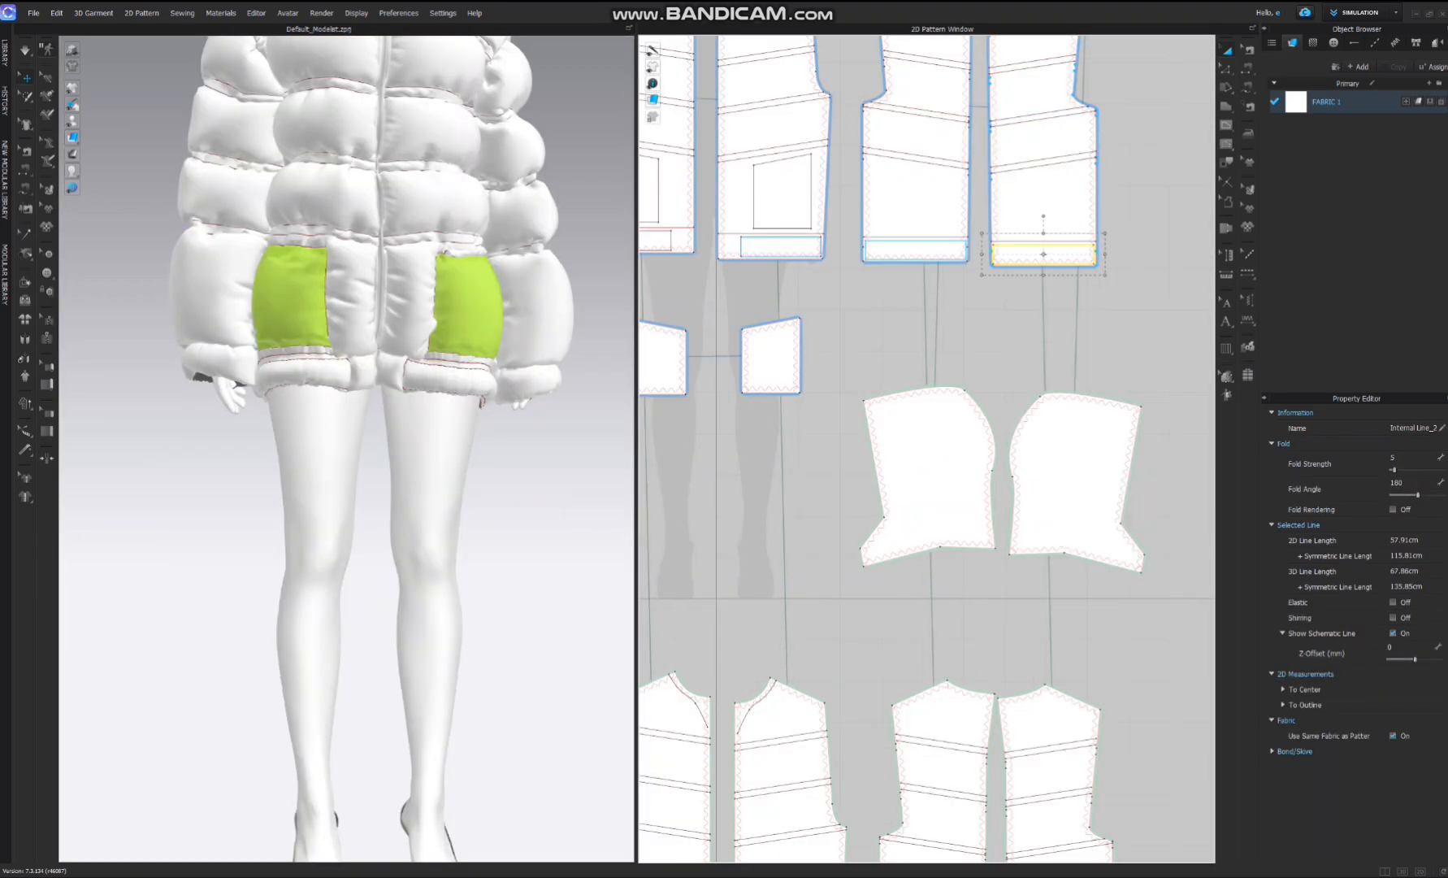
# - Turn on elastic for the internal rectangles in the hem bands of the front and back body pieces and simulate the jacket
pyautogui.keyDown('shift'); pyautogui.click(781, 247); pyautogui.keyUp('shift')
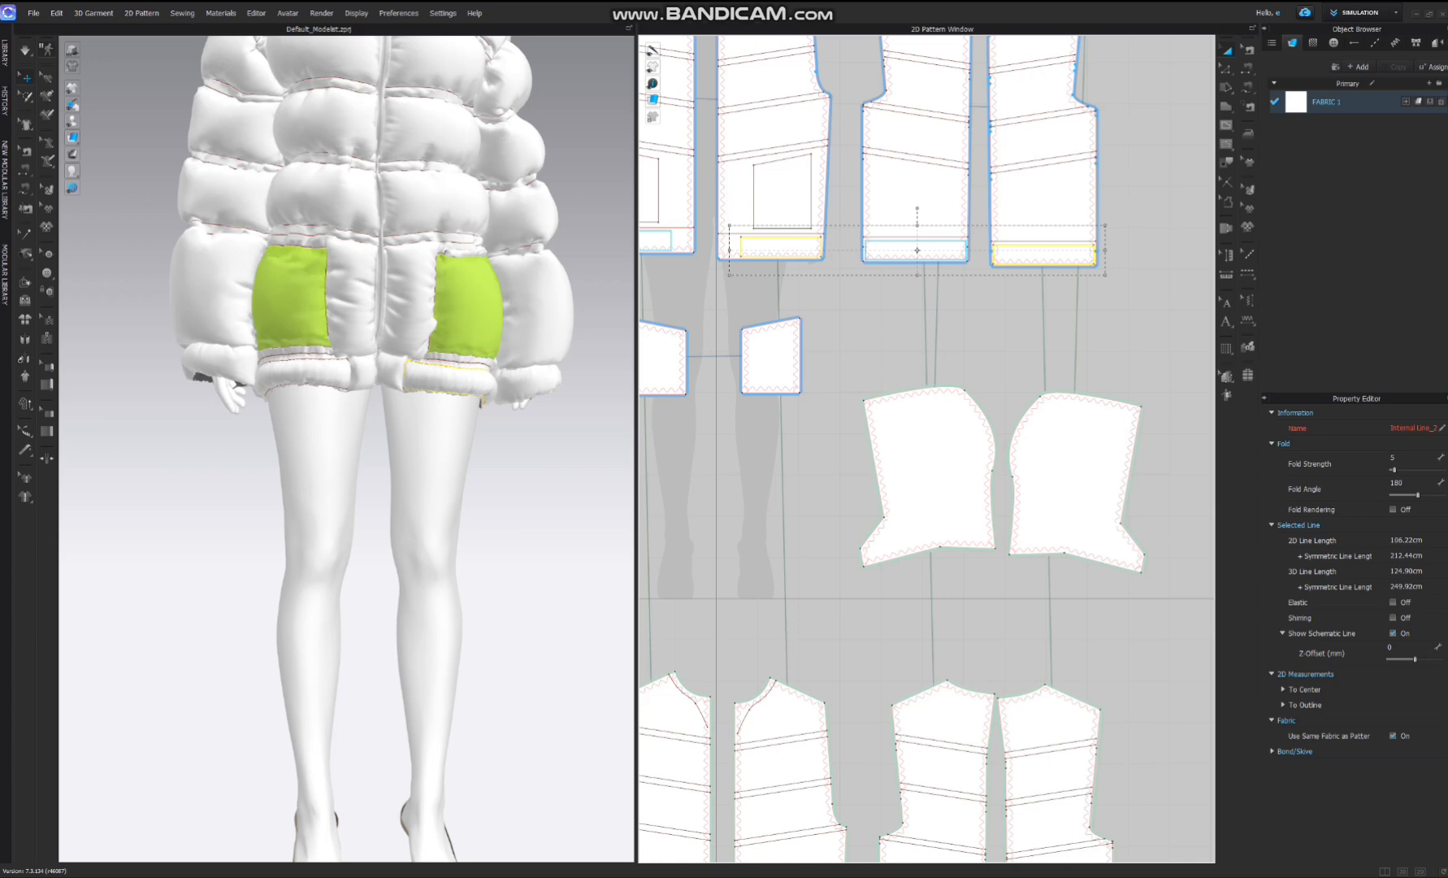
pyautogui.click(1393, 602)
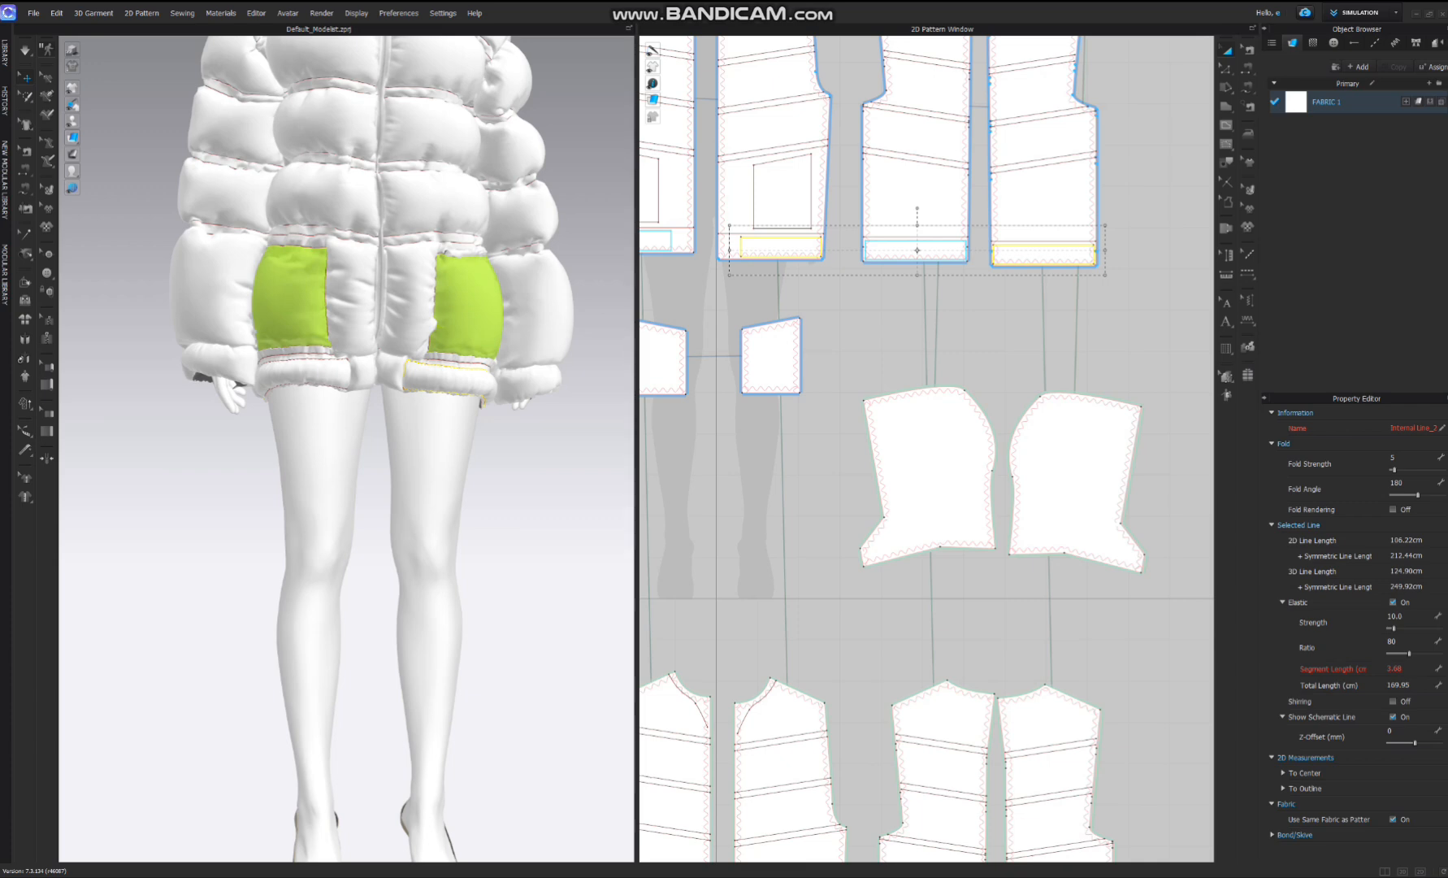
pyautogui.press('space')
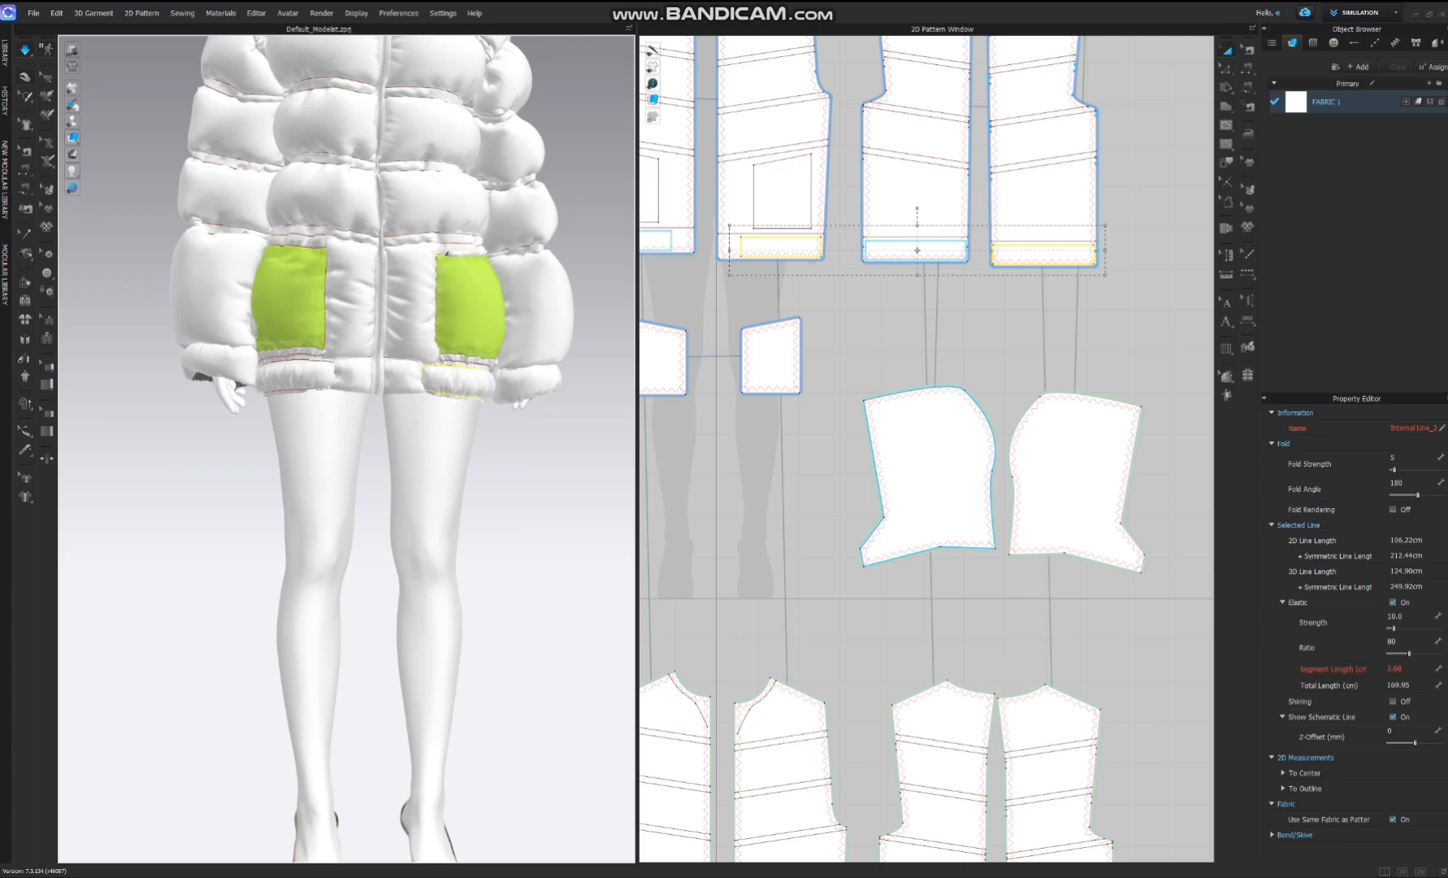
# - Turn on elastic for the internal rectangle at the sleeve piece's lower edge, simulate the jacket briefly and check its overall front view
pyautogui.moveTo(1127, 286); pyautogui.dragTo(899, 319)
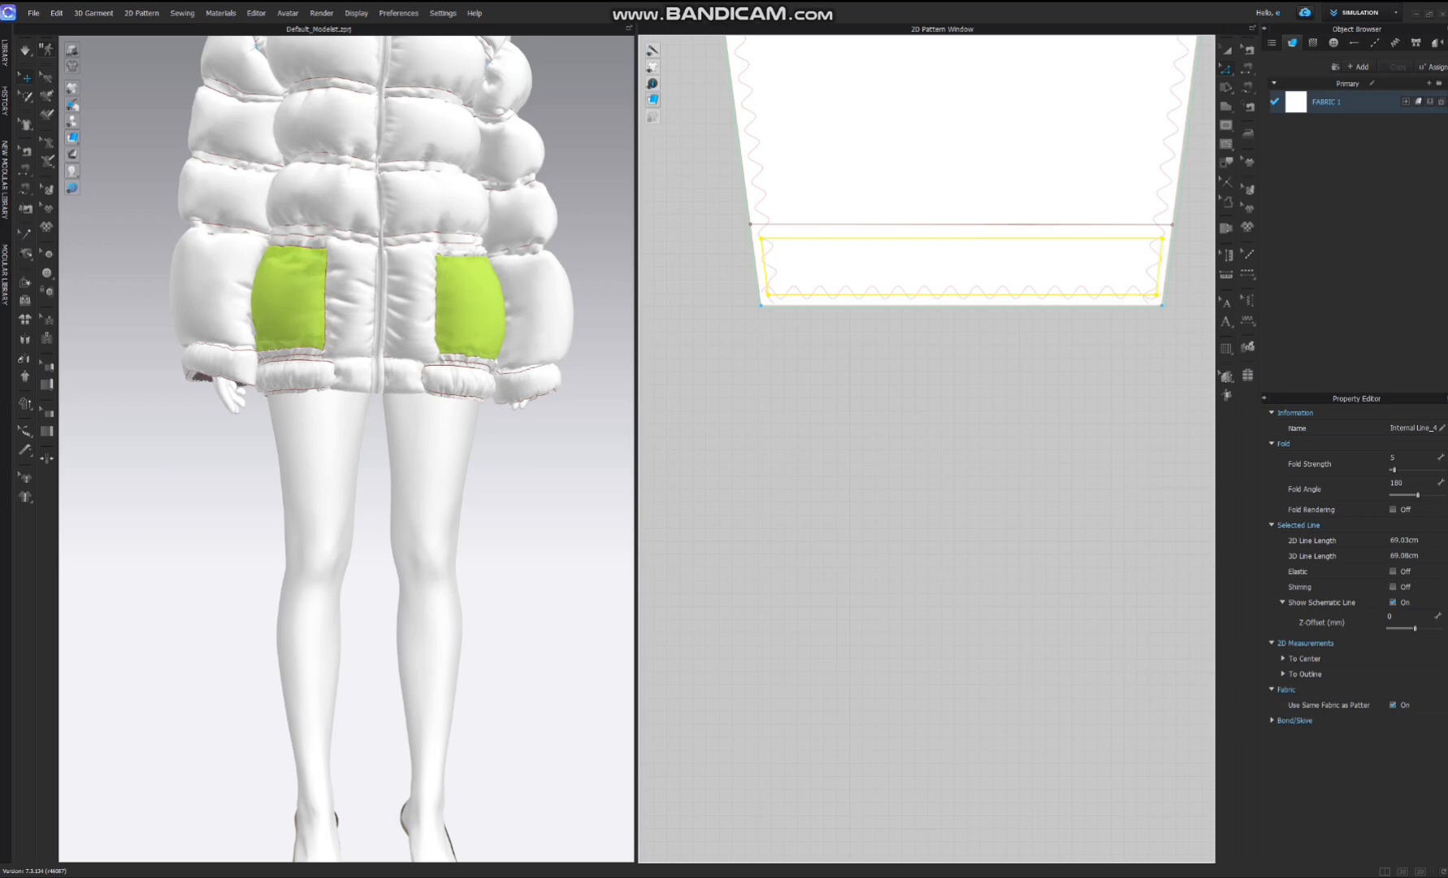
pyautogui.click(1393, 572)
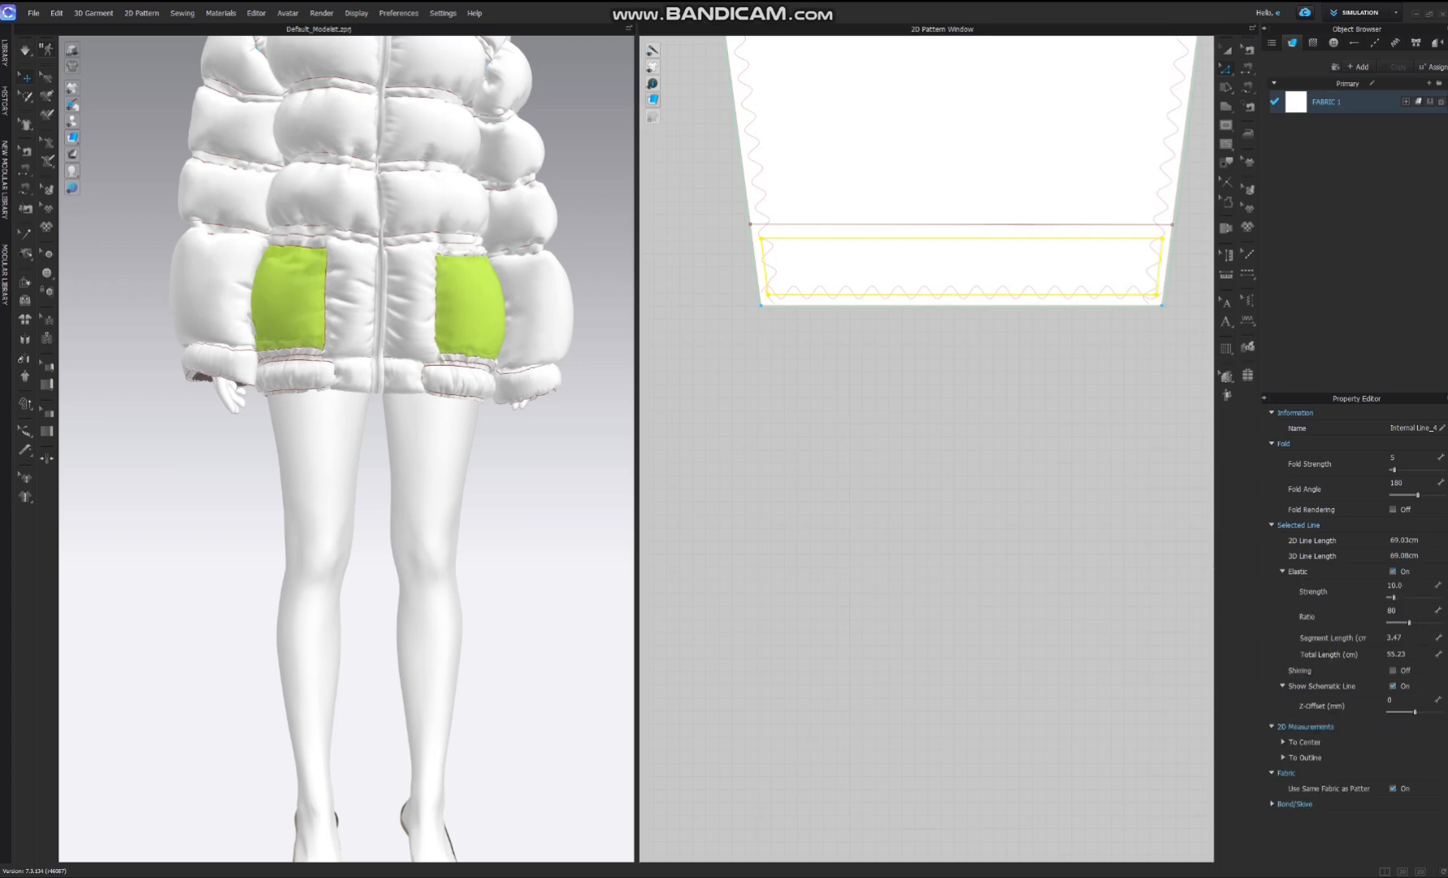
pyautogui.press('space')
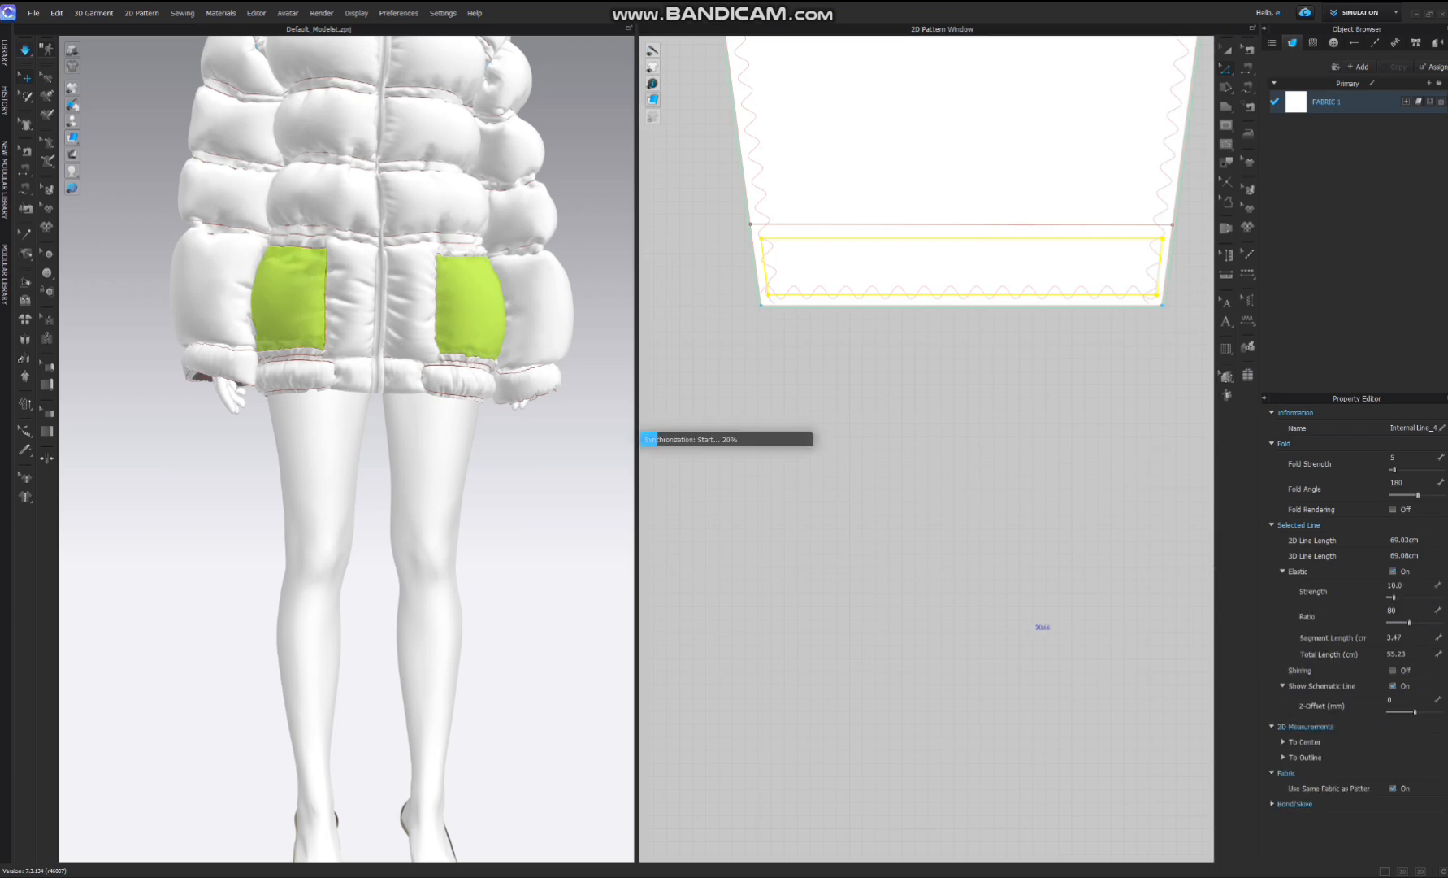
pyautogui.press('space')
pyautogui.scroll(-7, 347, 449)
pyautogui.moveTo(456, 487); pyautogui.dragTo(419, 475, button='right')
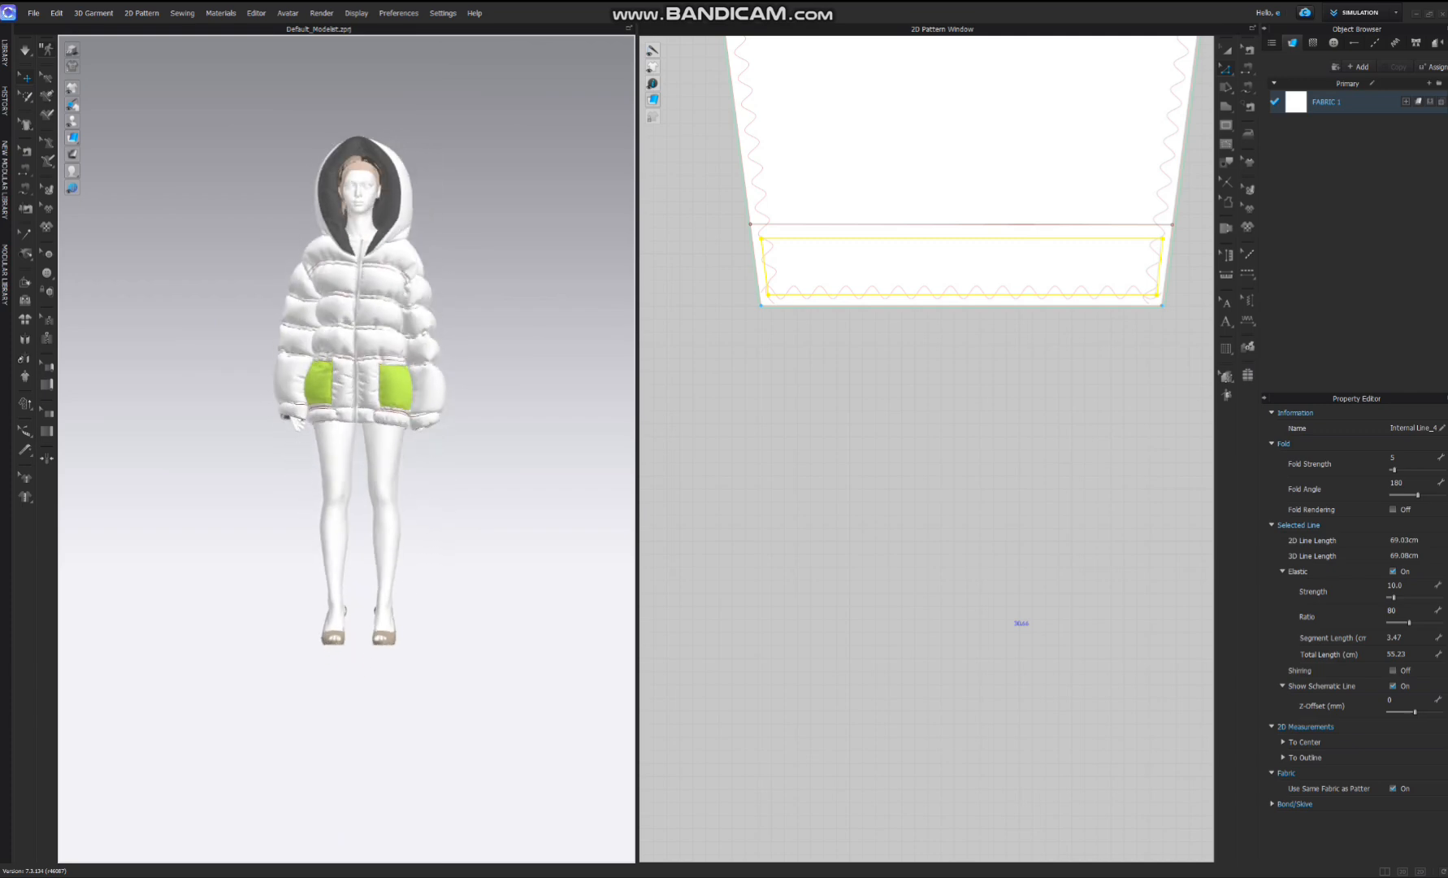
pyautogui.scroll(5, 352, 457)
pyautogui.moveTo(407, 284); pyautogui.dragTo(407, 529, button='middle')
pyautogui.moveTo(407, 528)
pyautogui.mouseDown(button='right')
pyautogui.moveTo(431, 520)
pyautogui.moveTo(394, 541)
pyautogui.moveTo(472, 524)
pyautogui.moveTo(390, 524)
pyautogui.mouseUp(button='right')
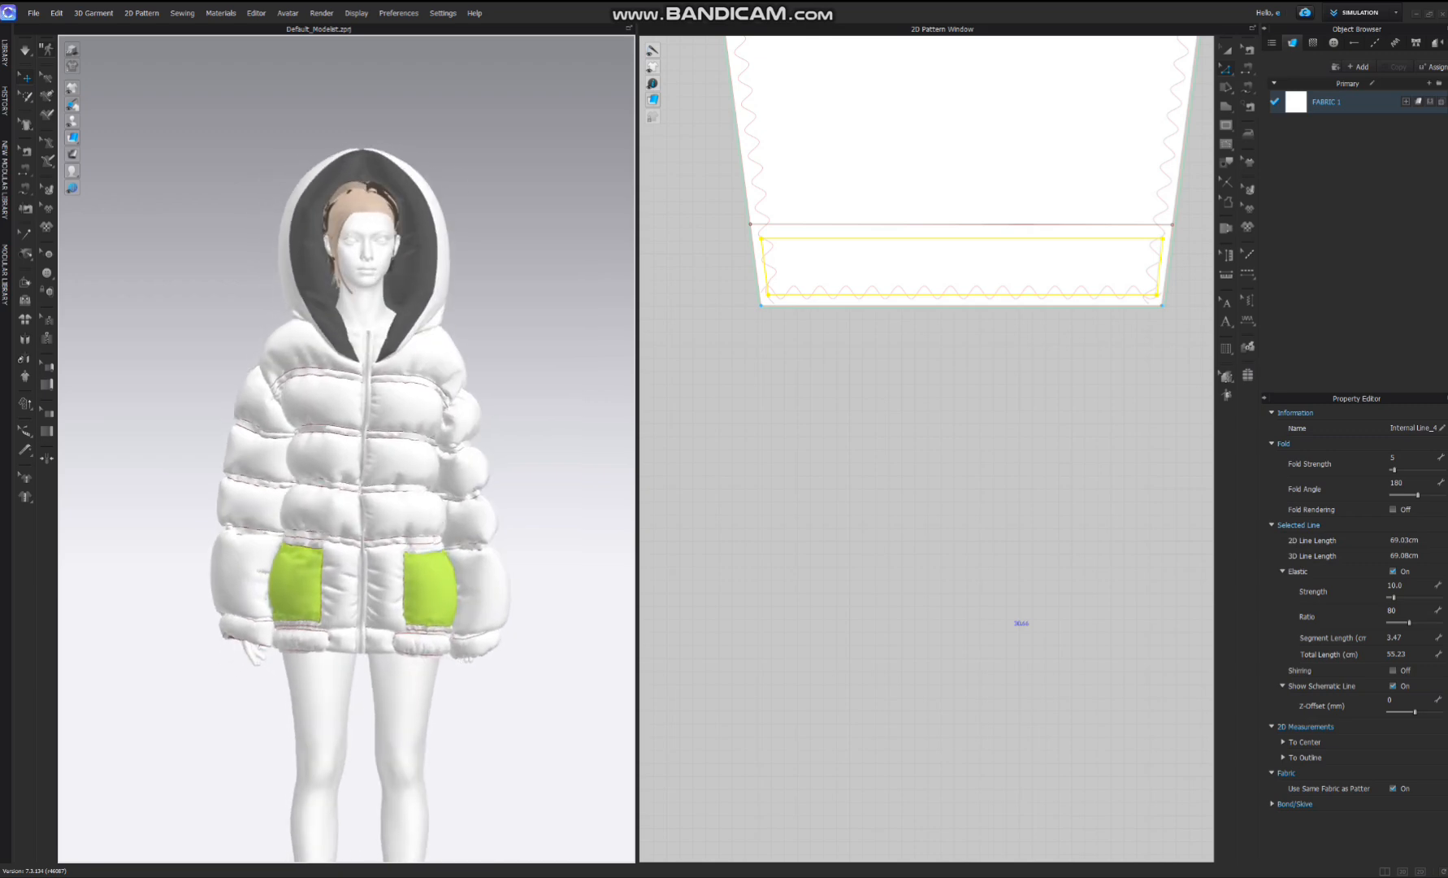